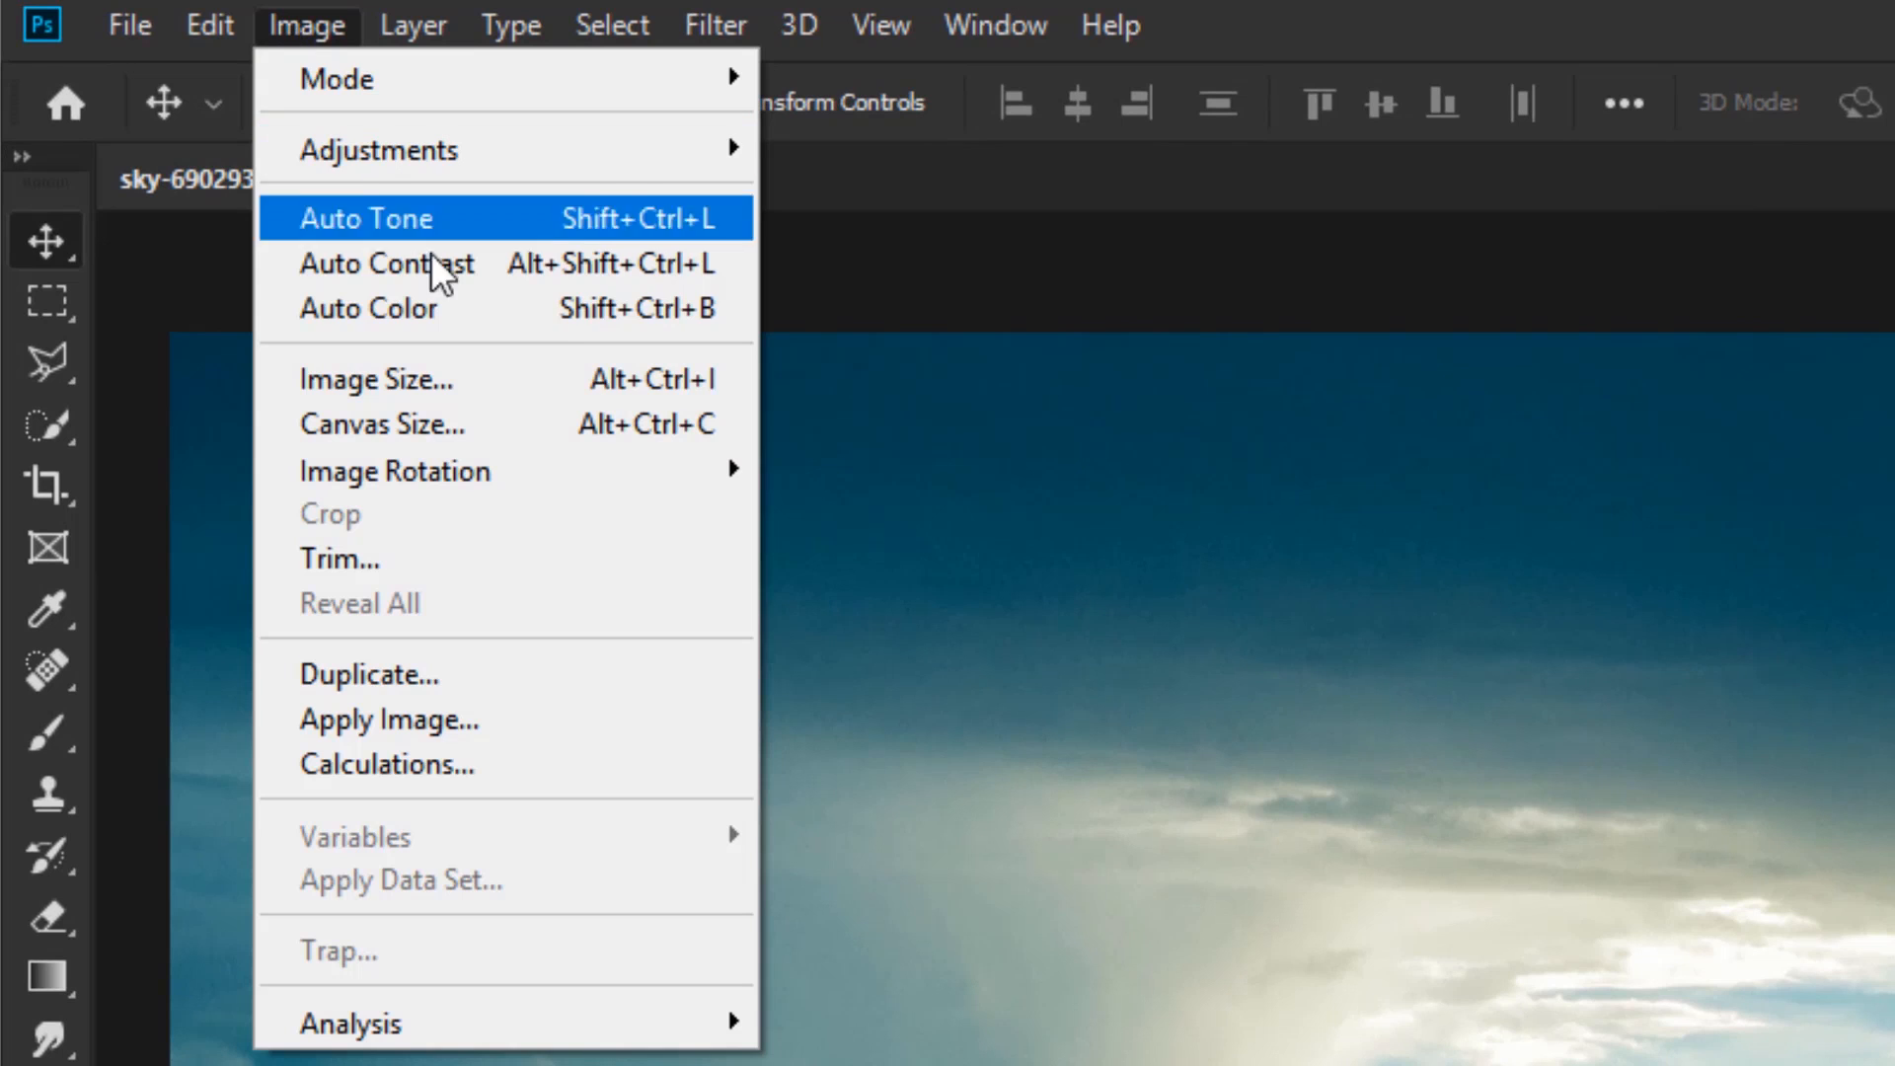
# Step: Resize the image to 2500 by 2500 pixels with the width and height proportions unlinked
pyautogui.click(601, 378)
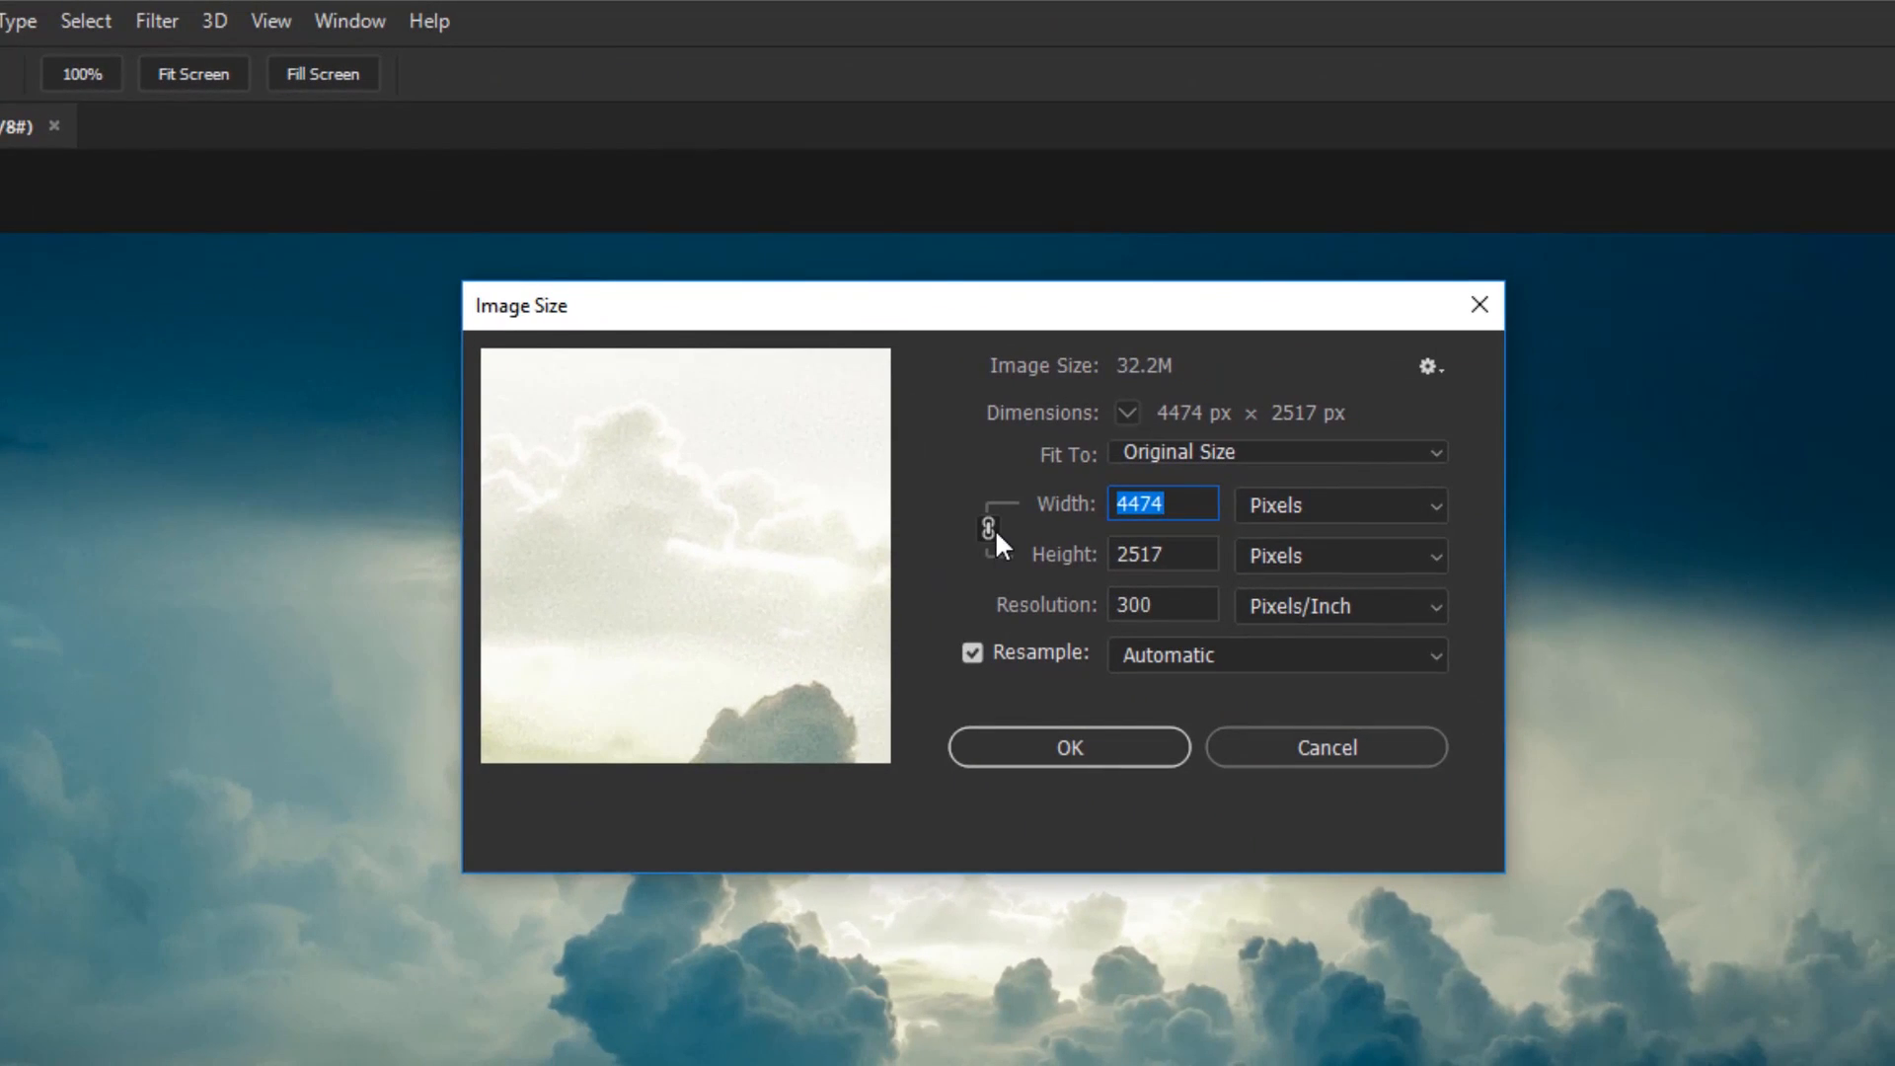
pyautogui.click(989, 529)
pyautogui.write('2500')
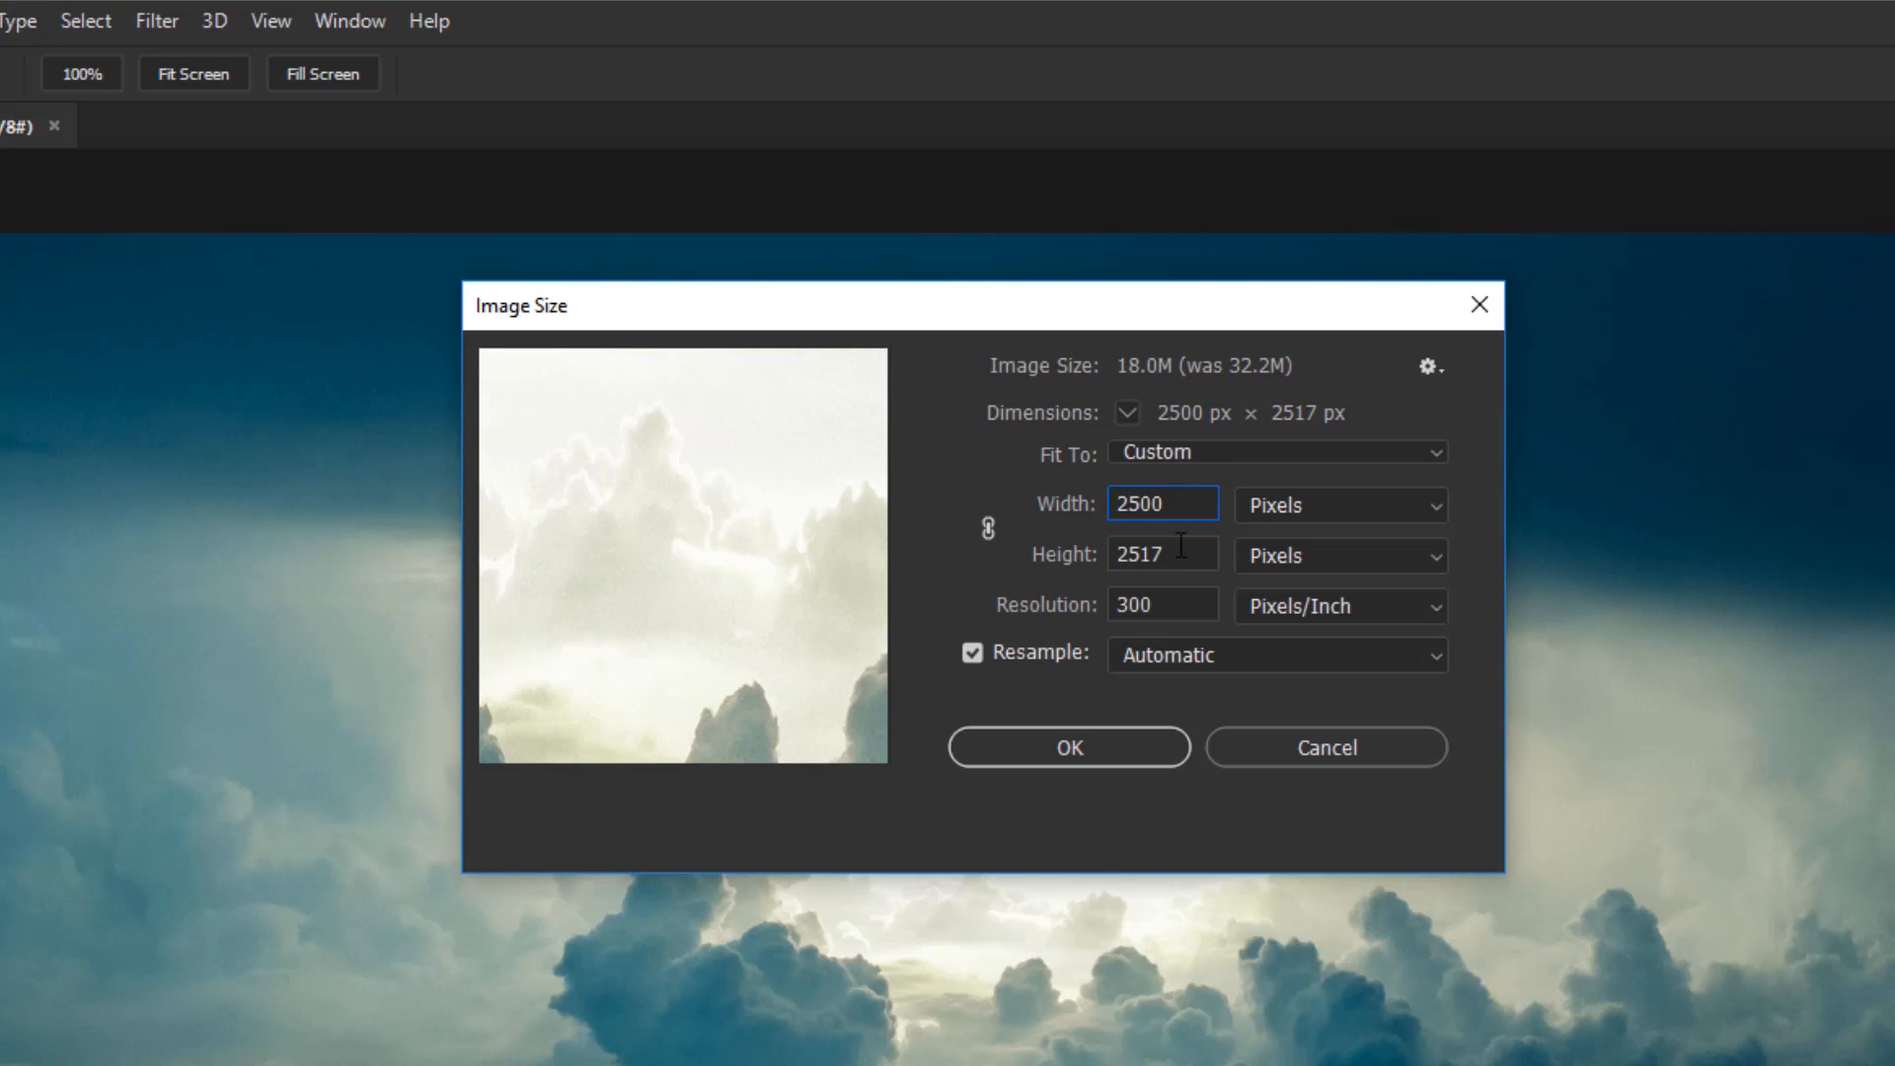
pyautogui.press('Tab')
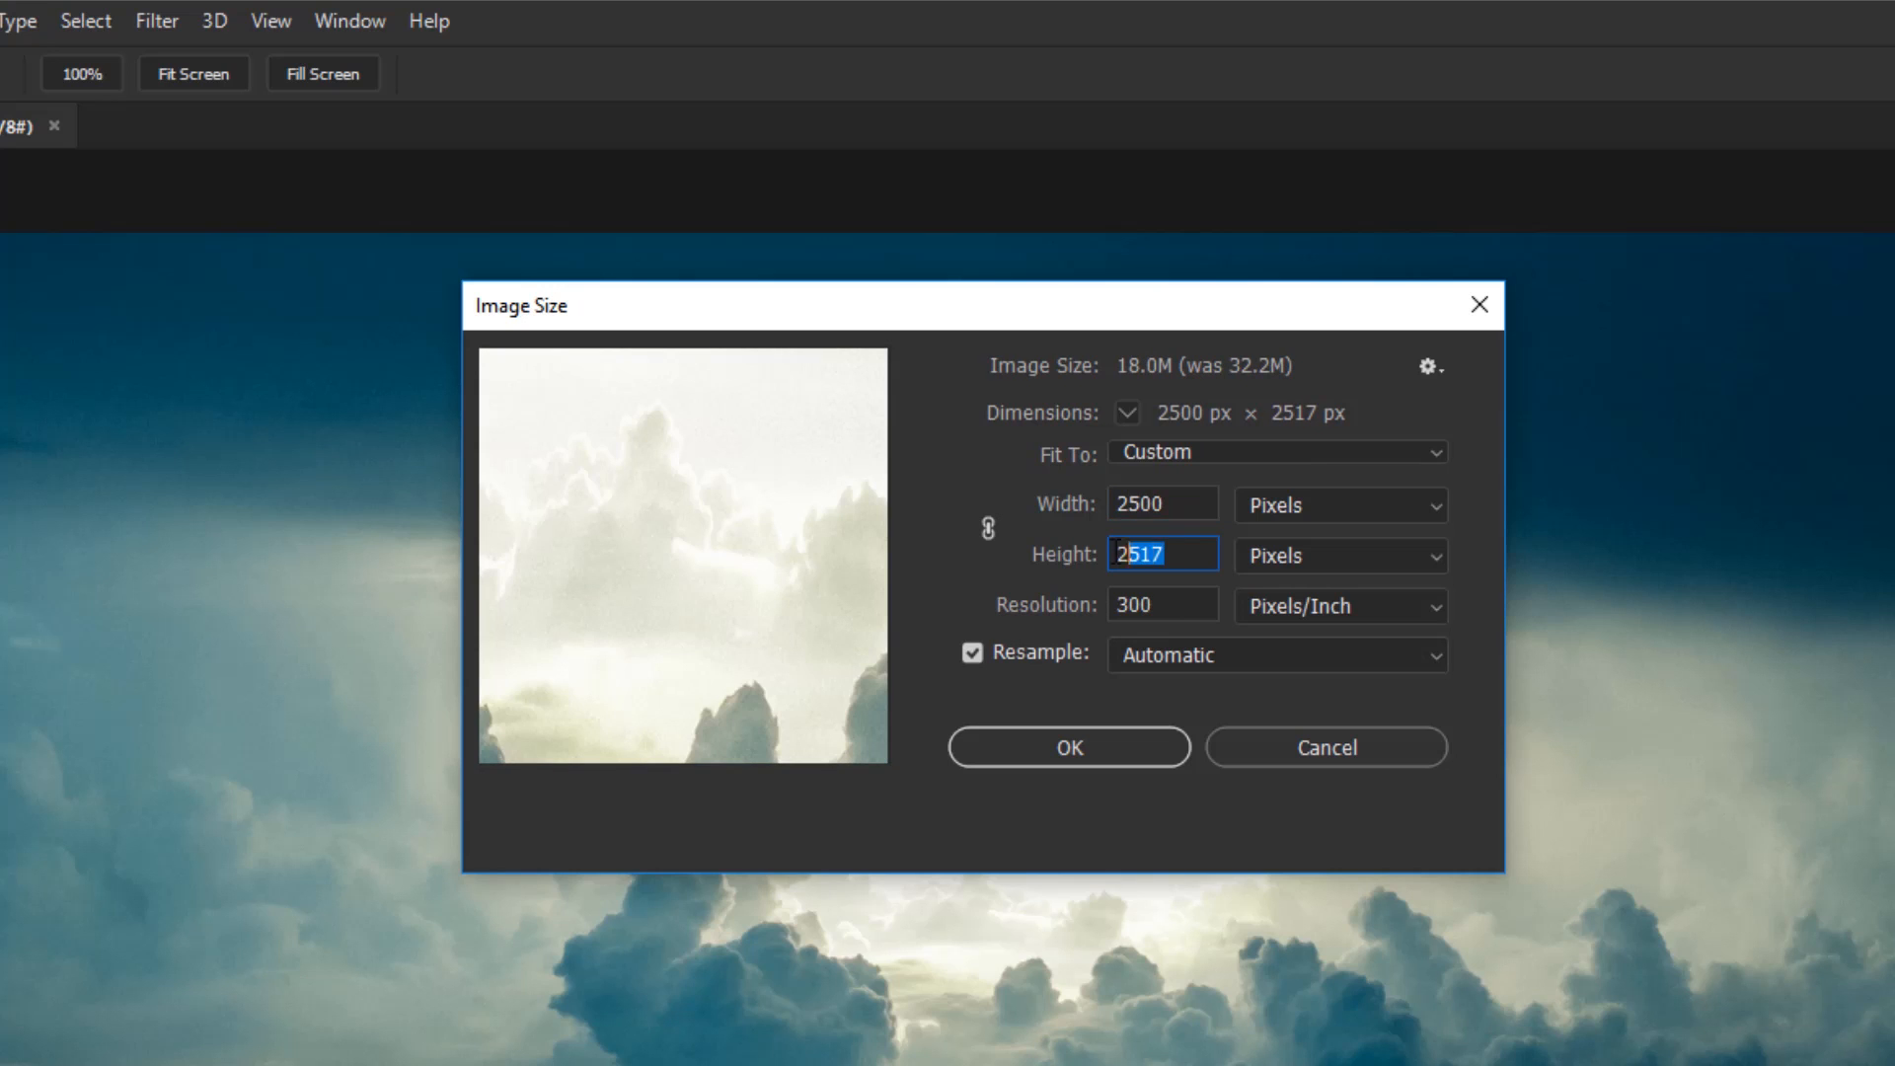
pyautogui.write('2500')
pyautogui.click(1051, 746)
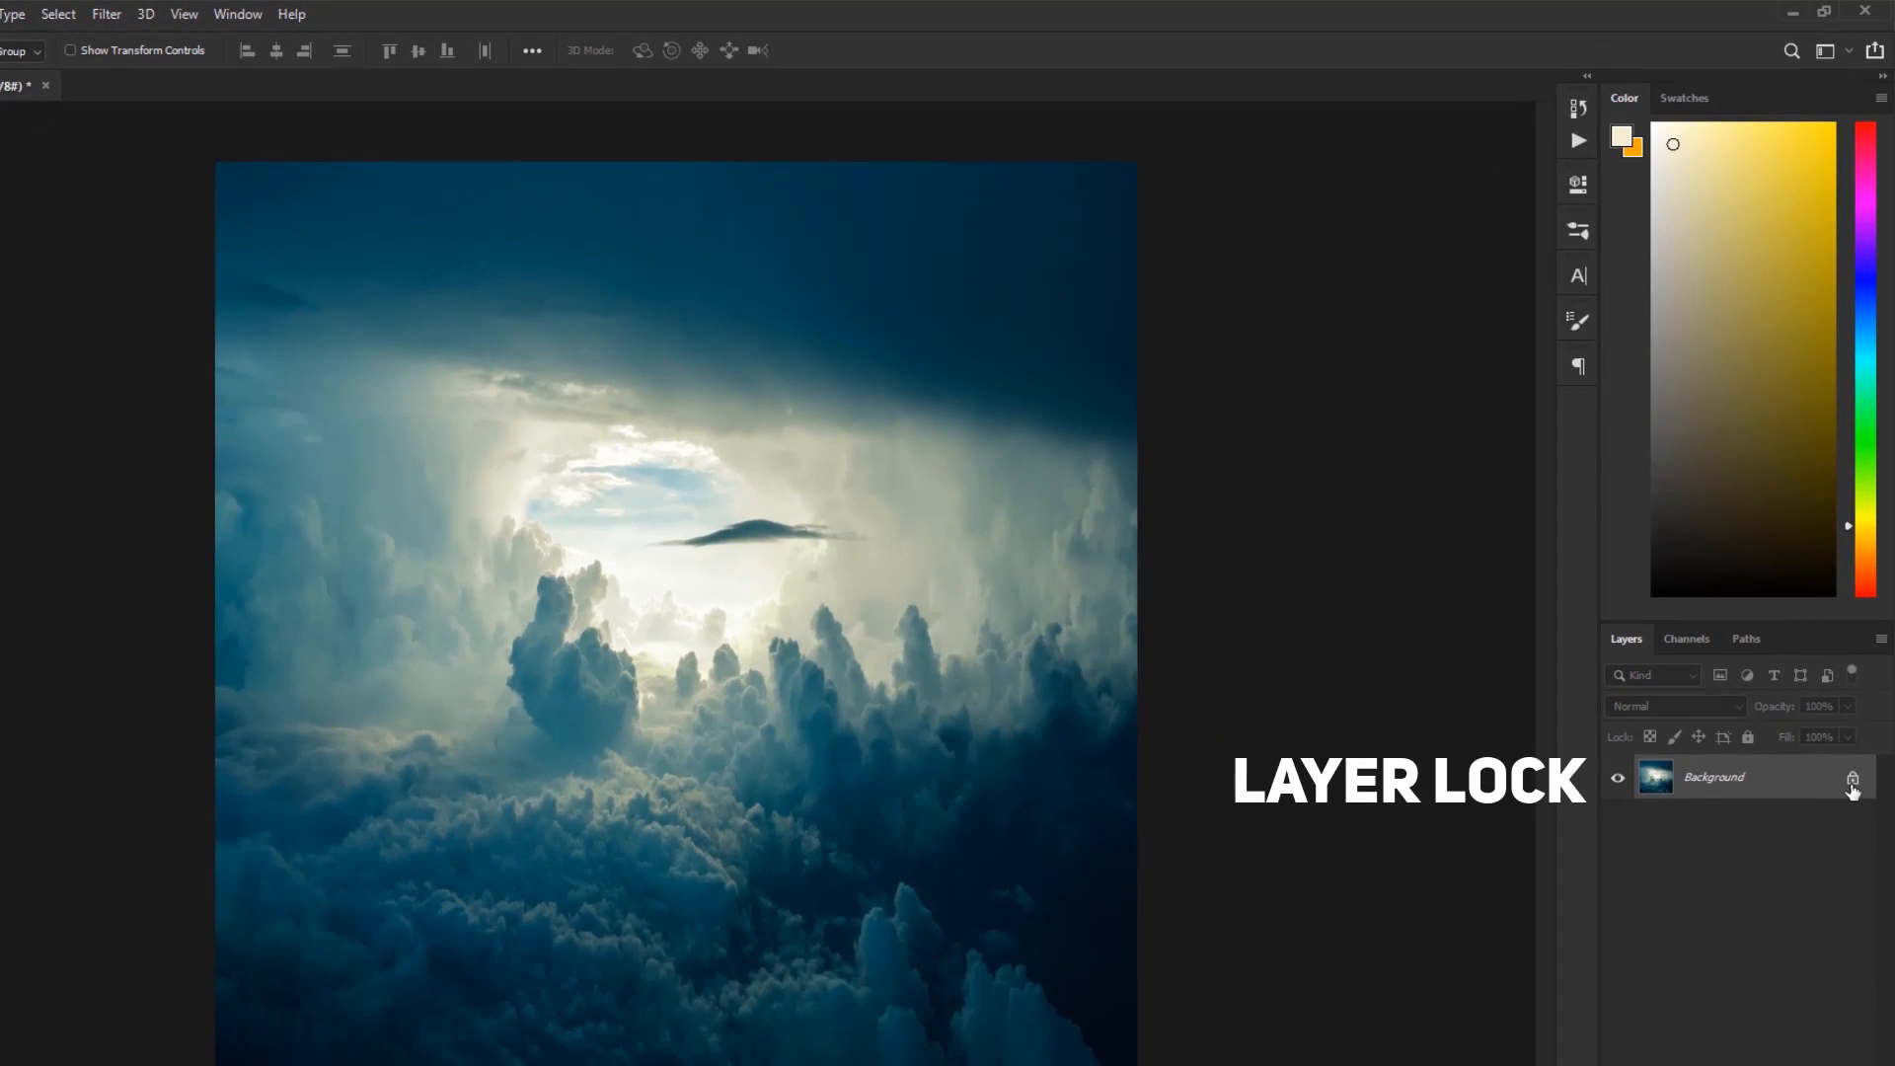
# Step: Unlock the background layer and apply the Polar Coordinates distortion to it with Rectangular to Polar
pyautogui.click(1852, 780)
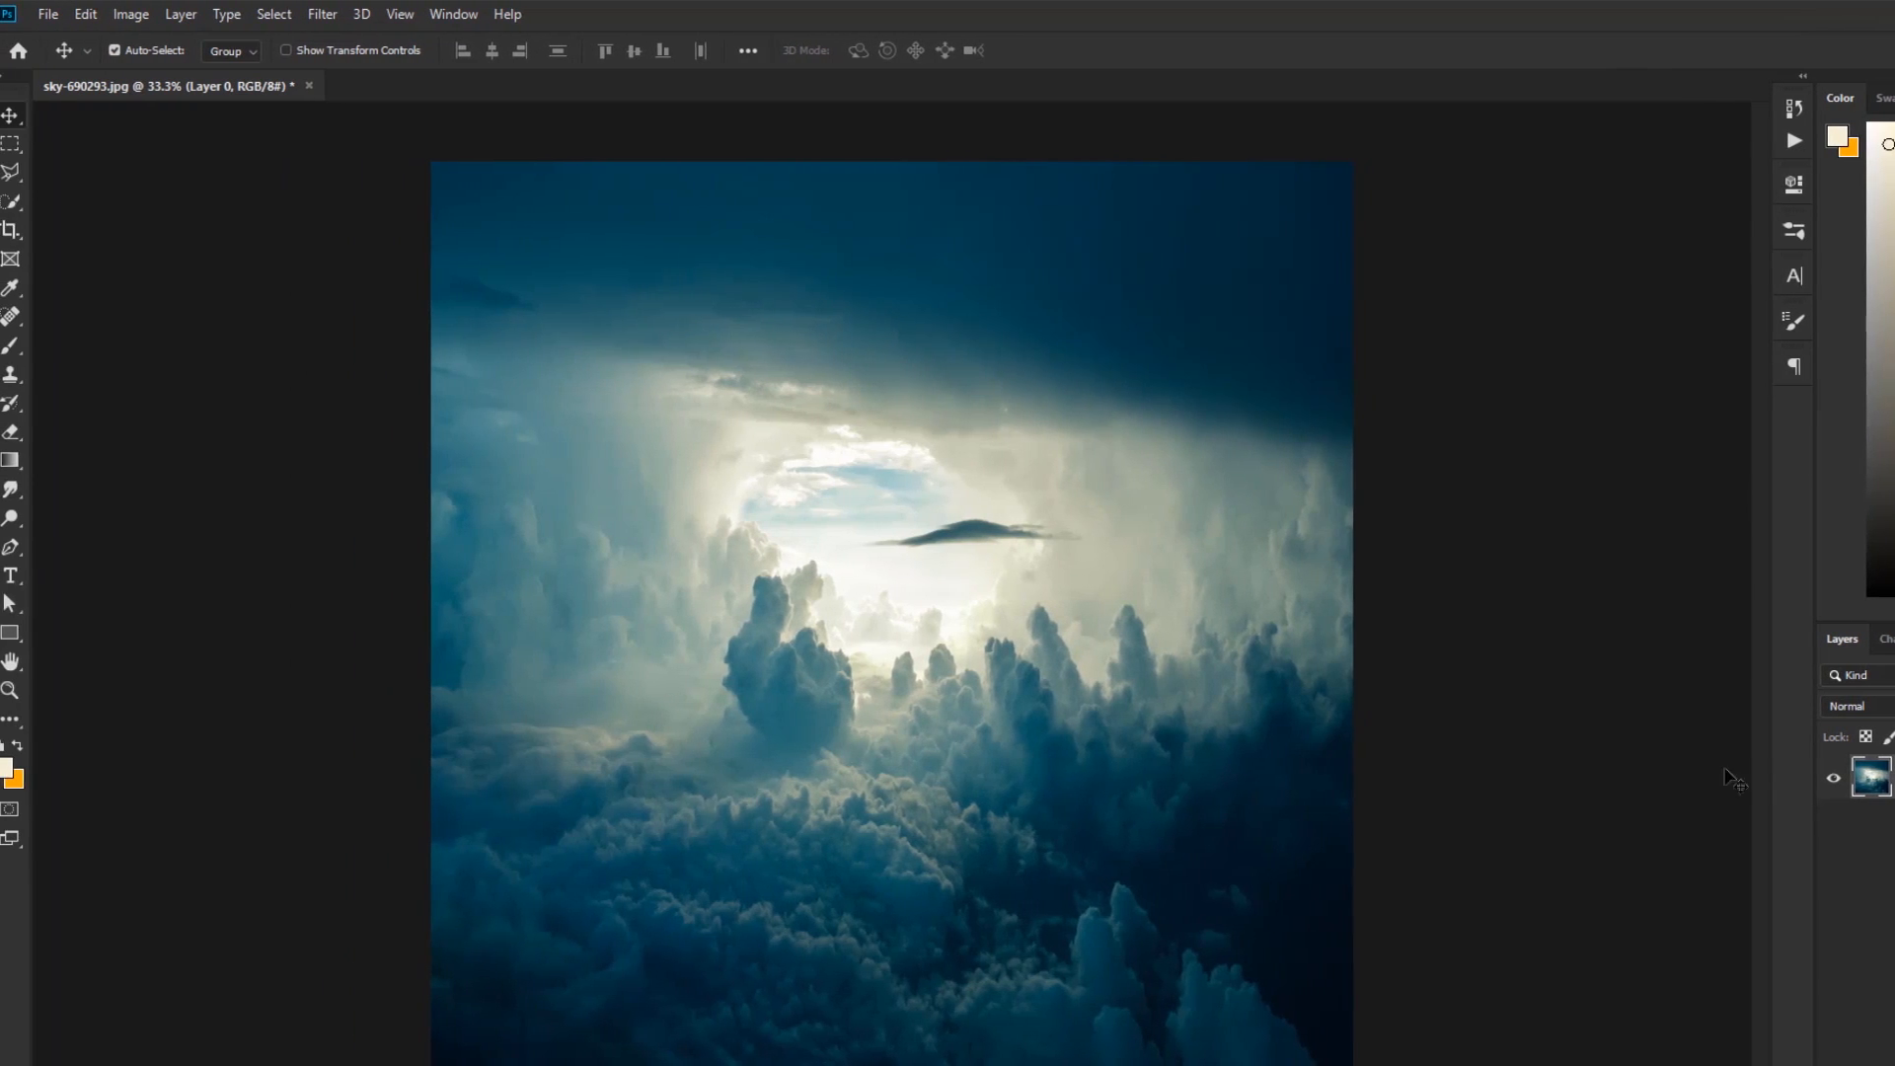
pyautogui.click(334, 14)
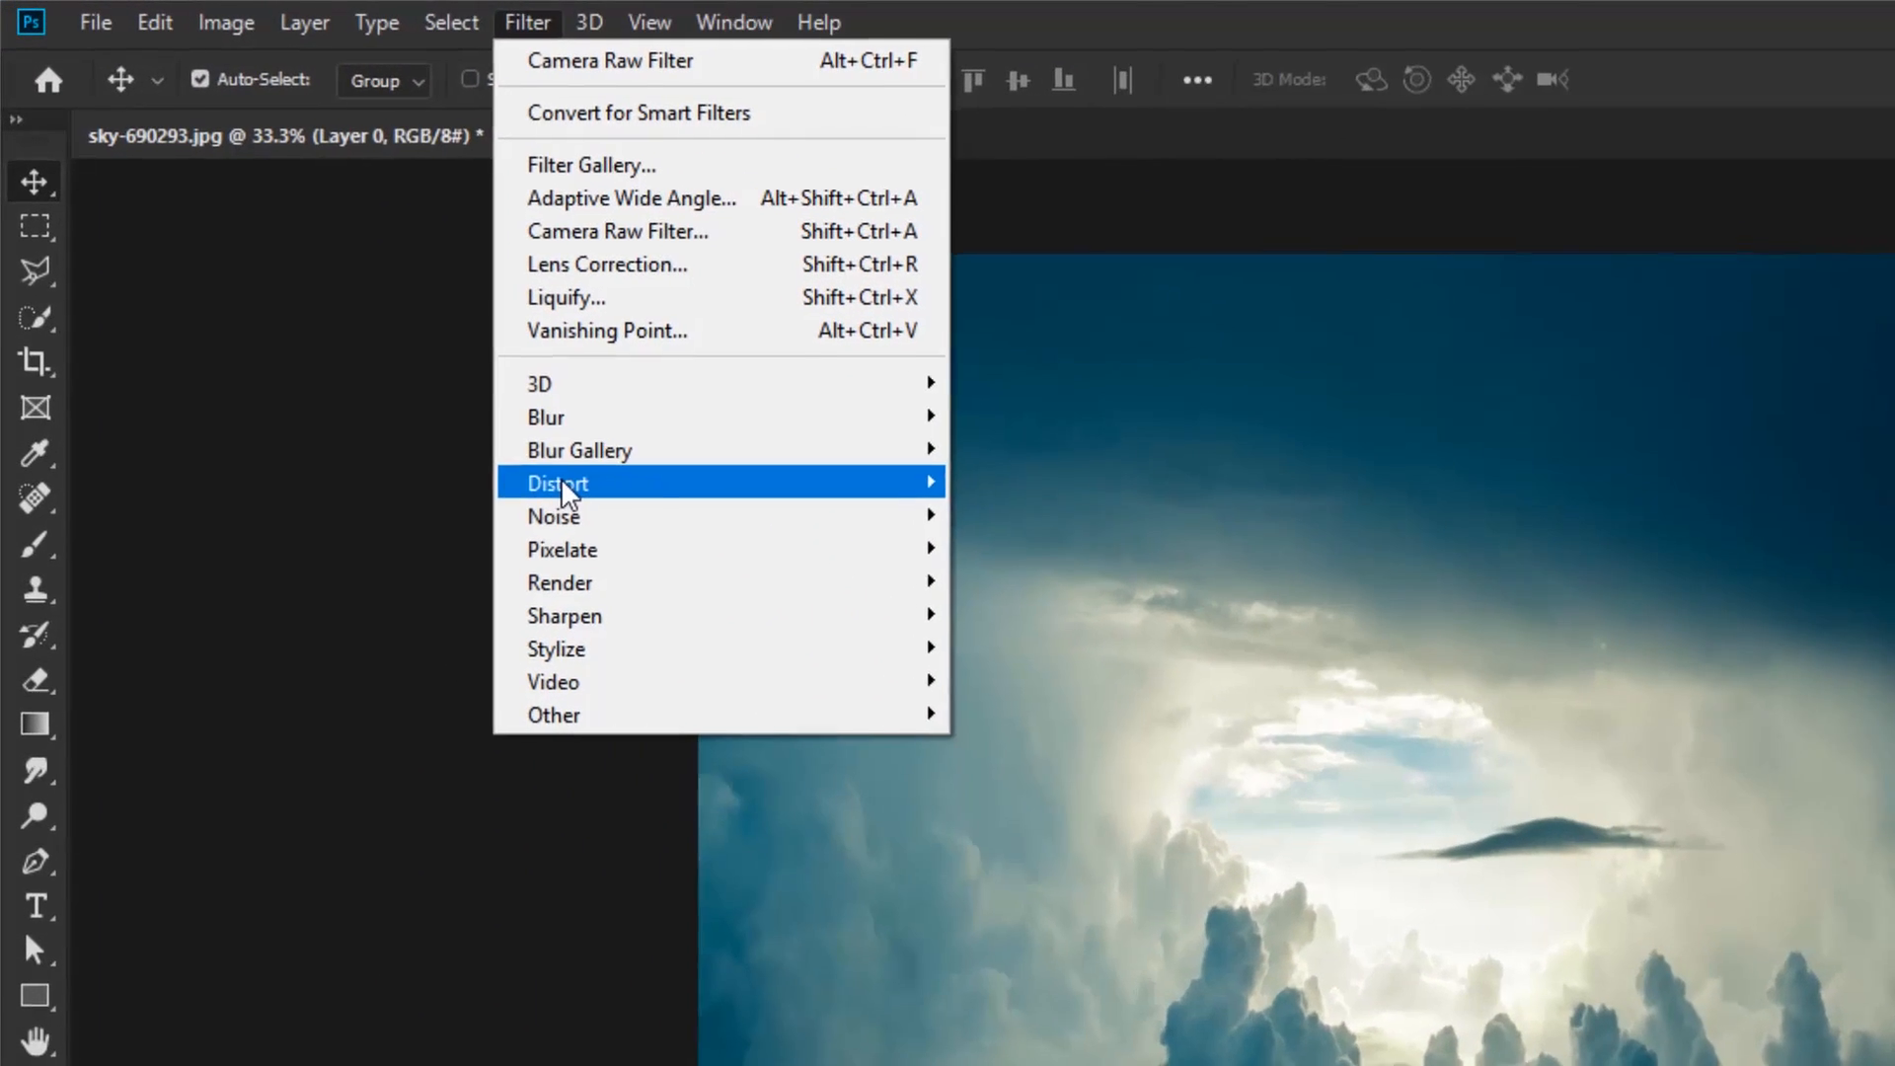
pyautogui.moveTo(361, 308)
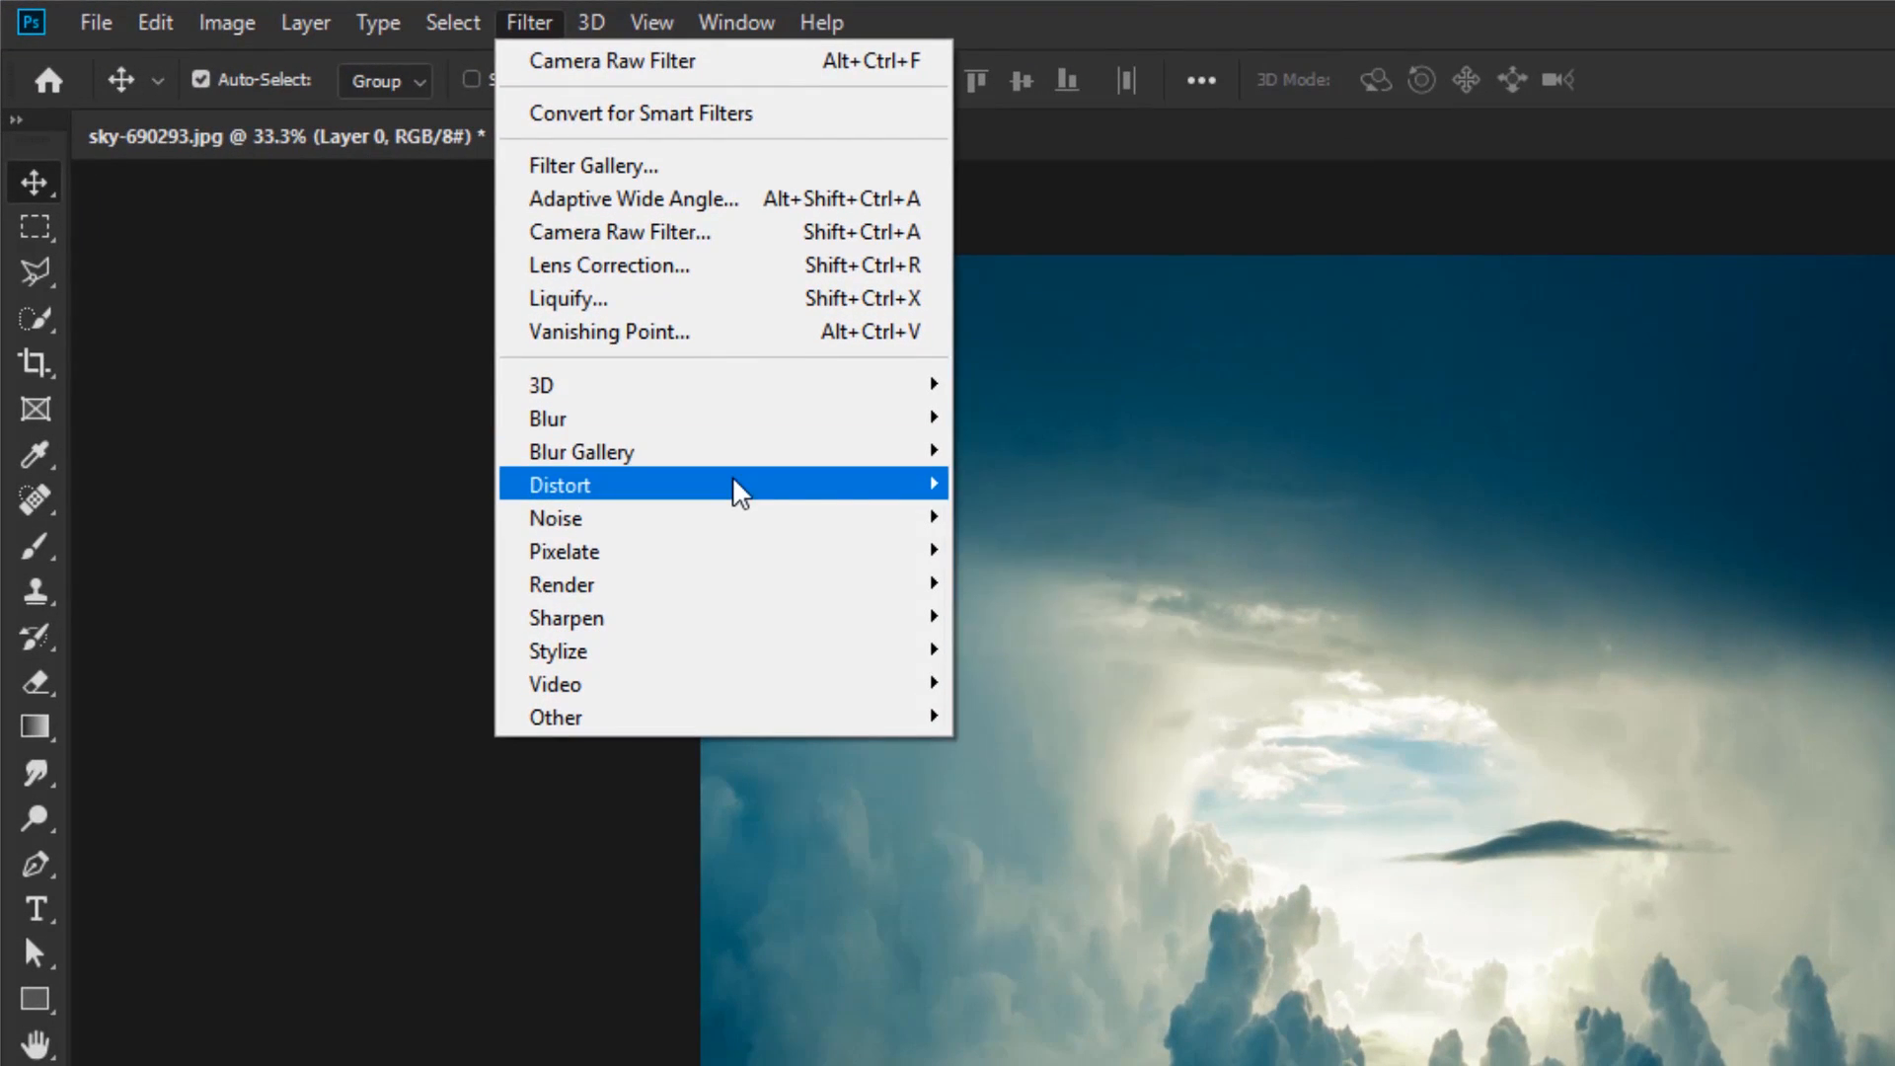
pyautogui.click(1066, 551)
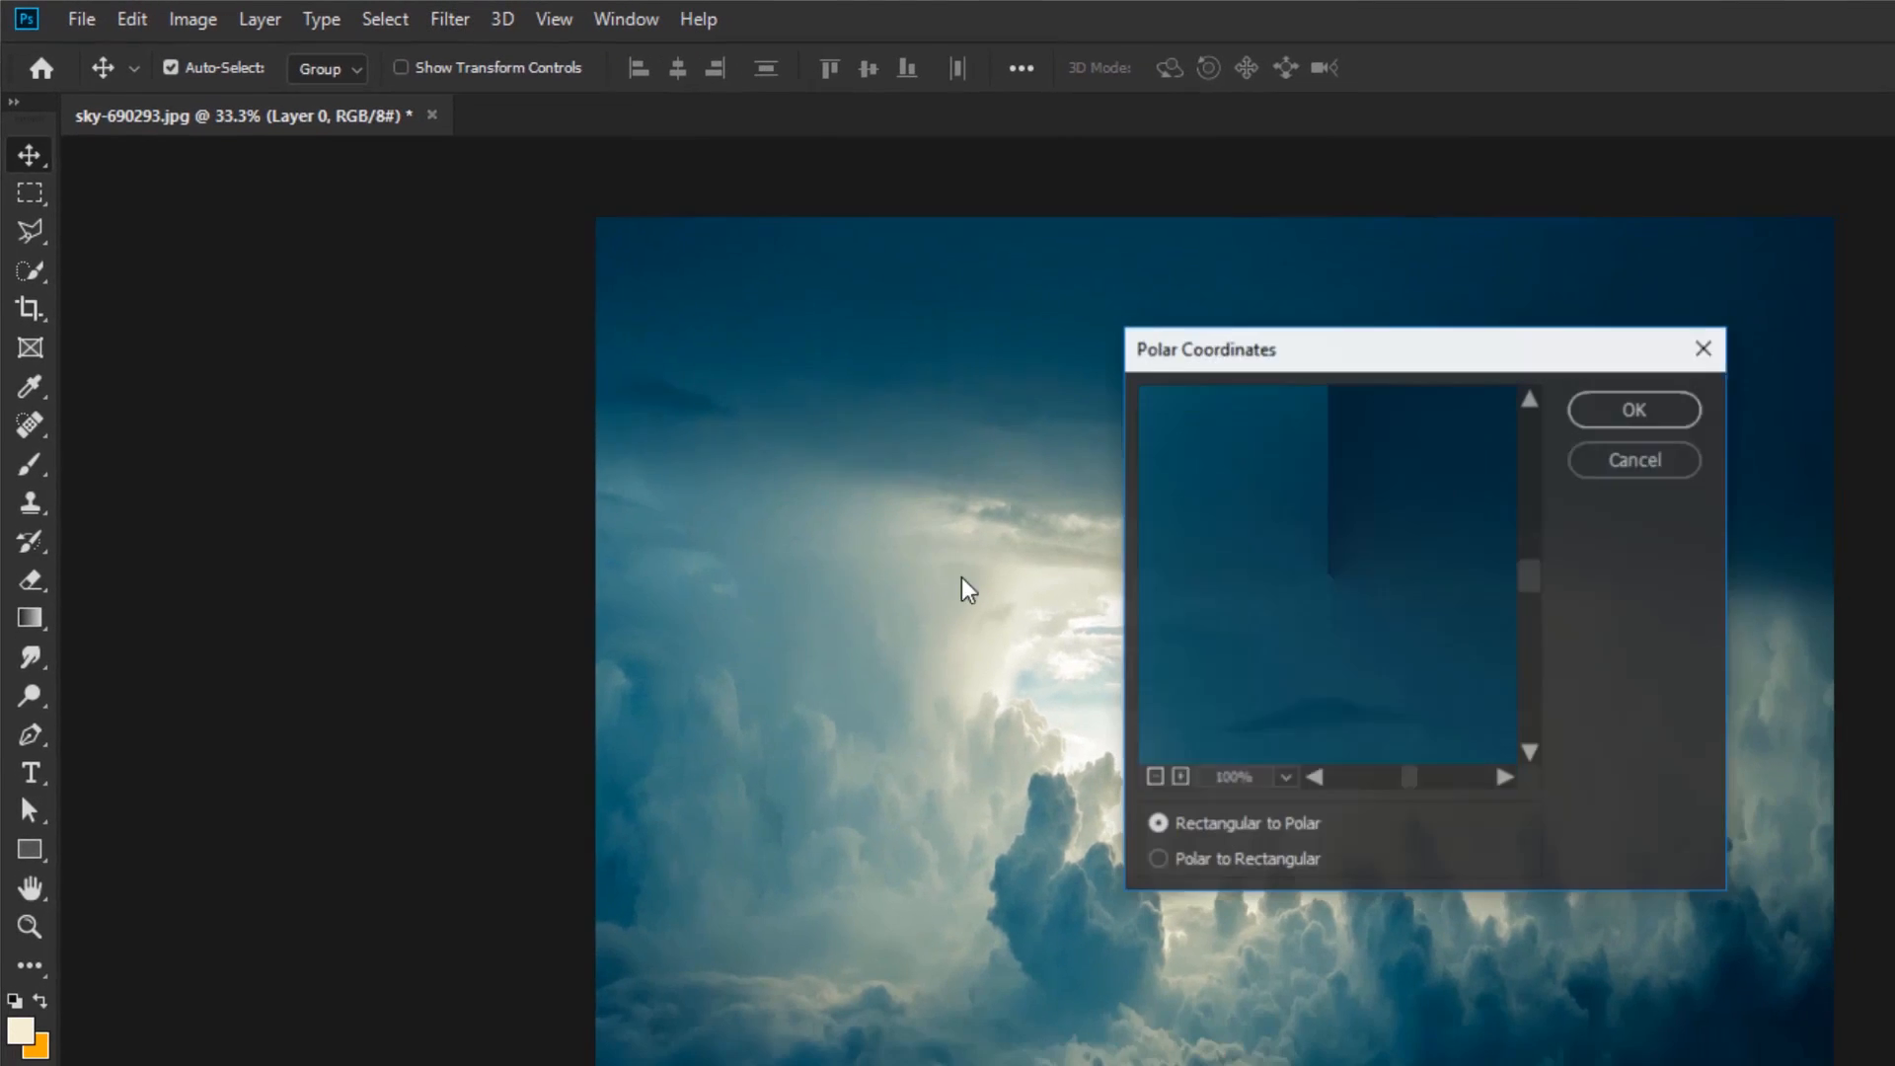
pyautogui.click(1146, 769)
pyautogui.click(1145, 769)
pyautogui.click(1145, 769)
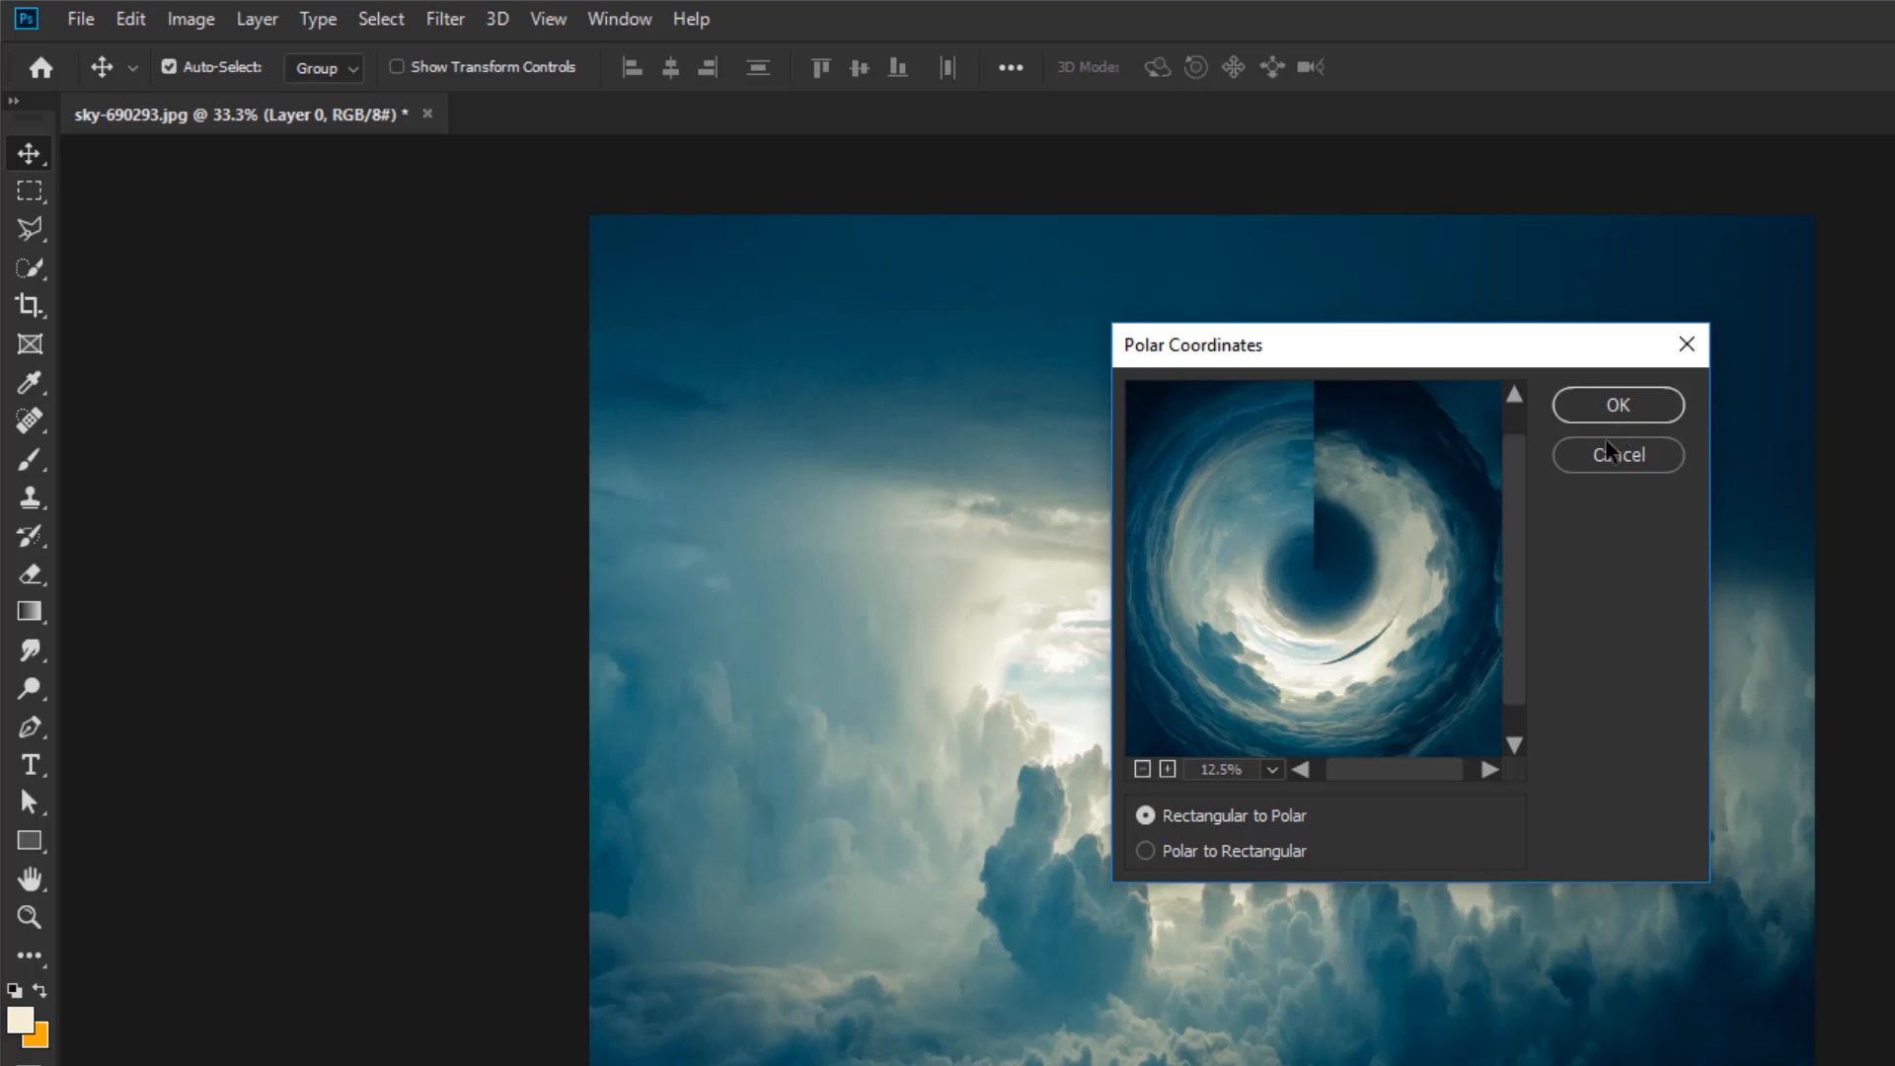
pyautogui.click(1625, 414)
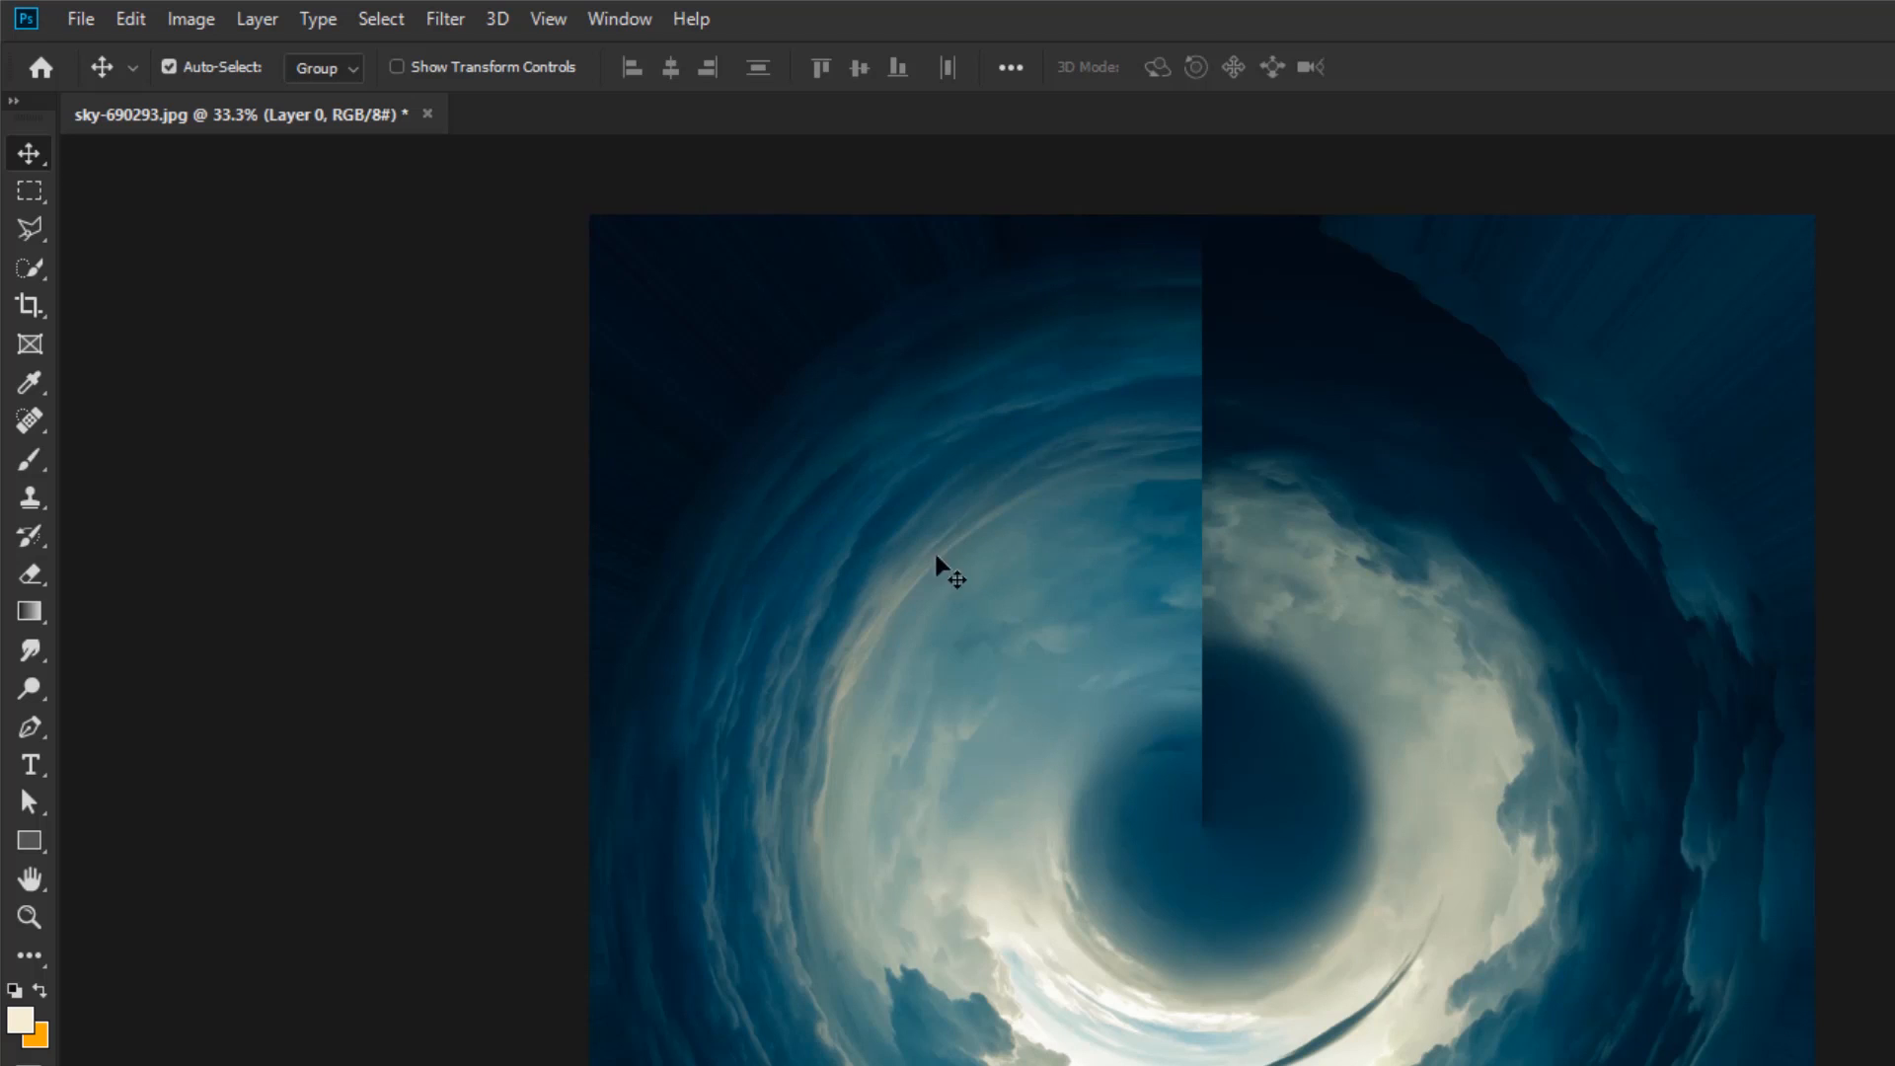
# Step: Apply the Pinch distortion to the swirled sky layer with an amount of 100%
pyautogui.click(443, 20)
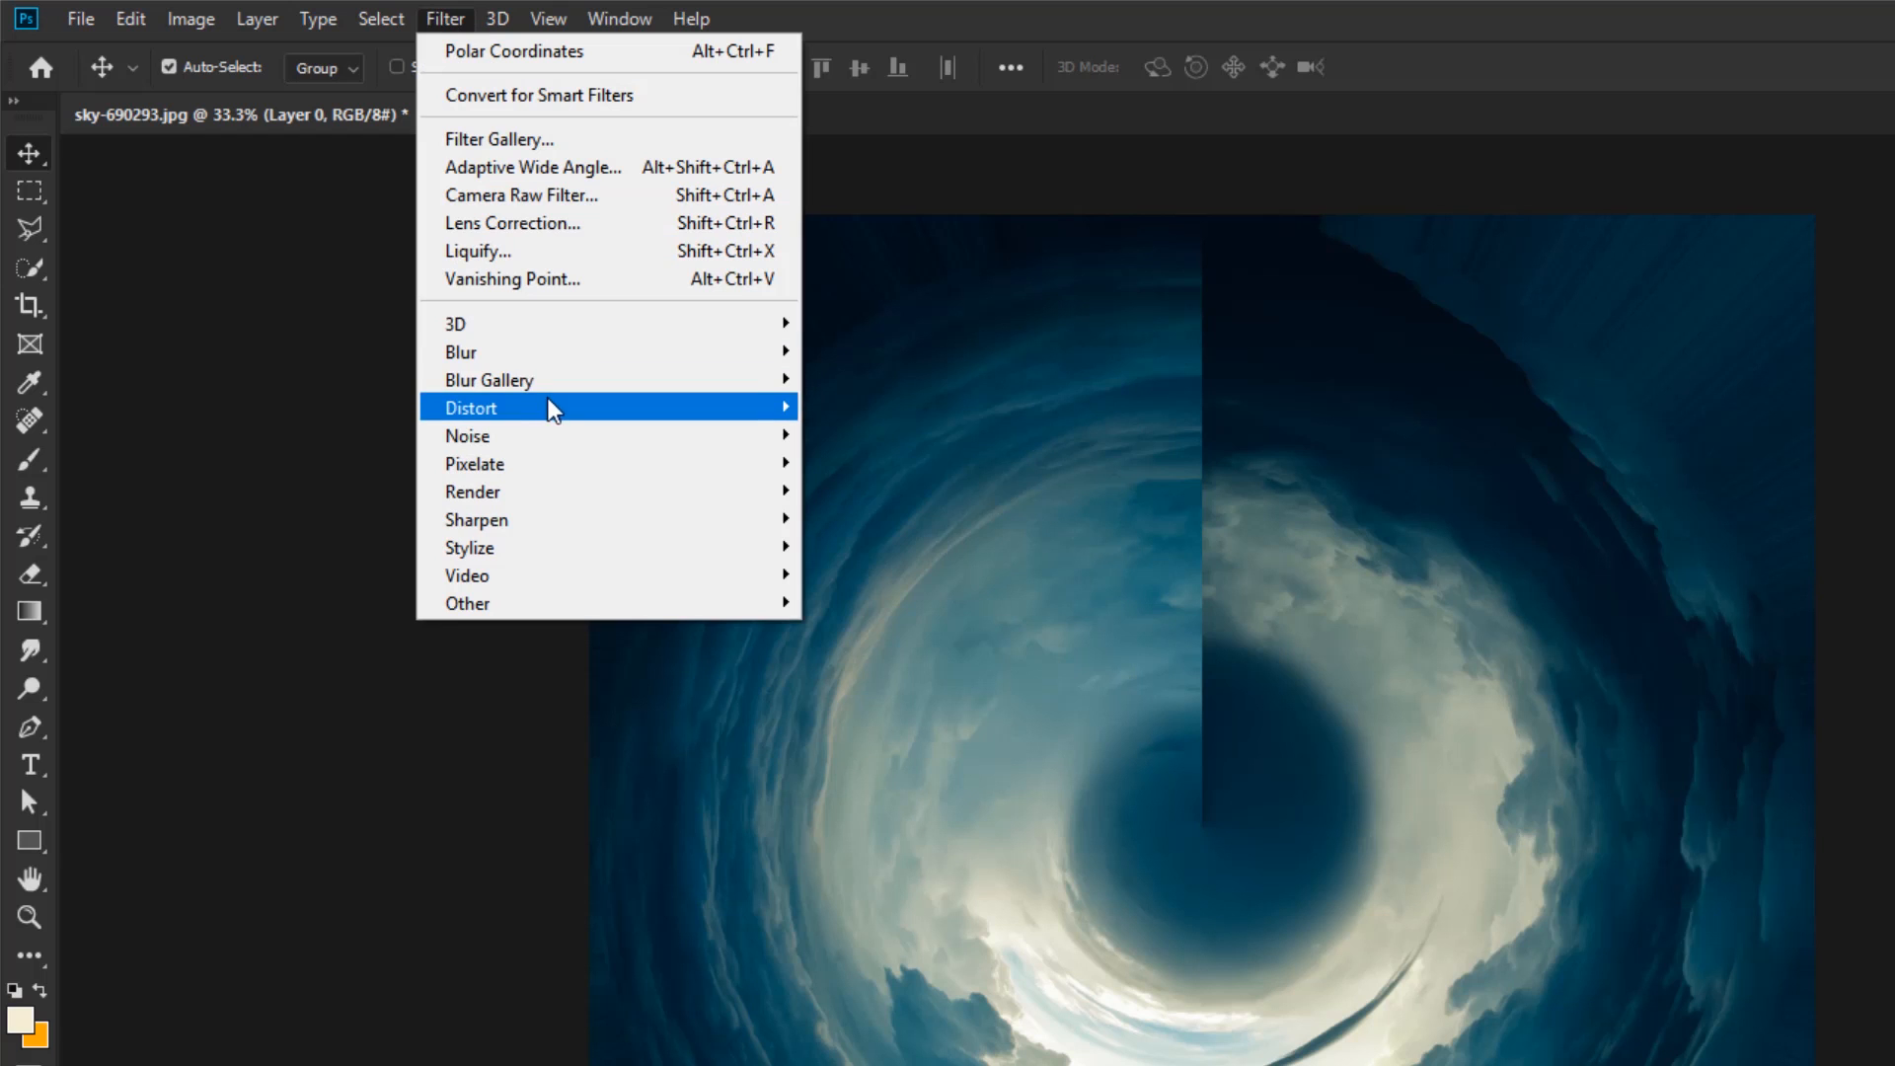
pyautogui.moveTo(642, 406)
pyautogui.click(844, 435)
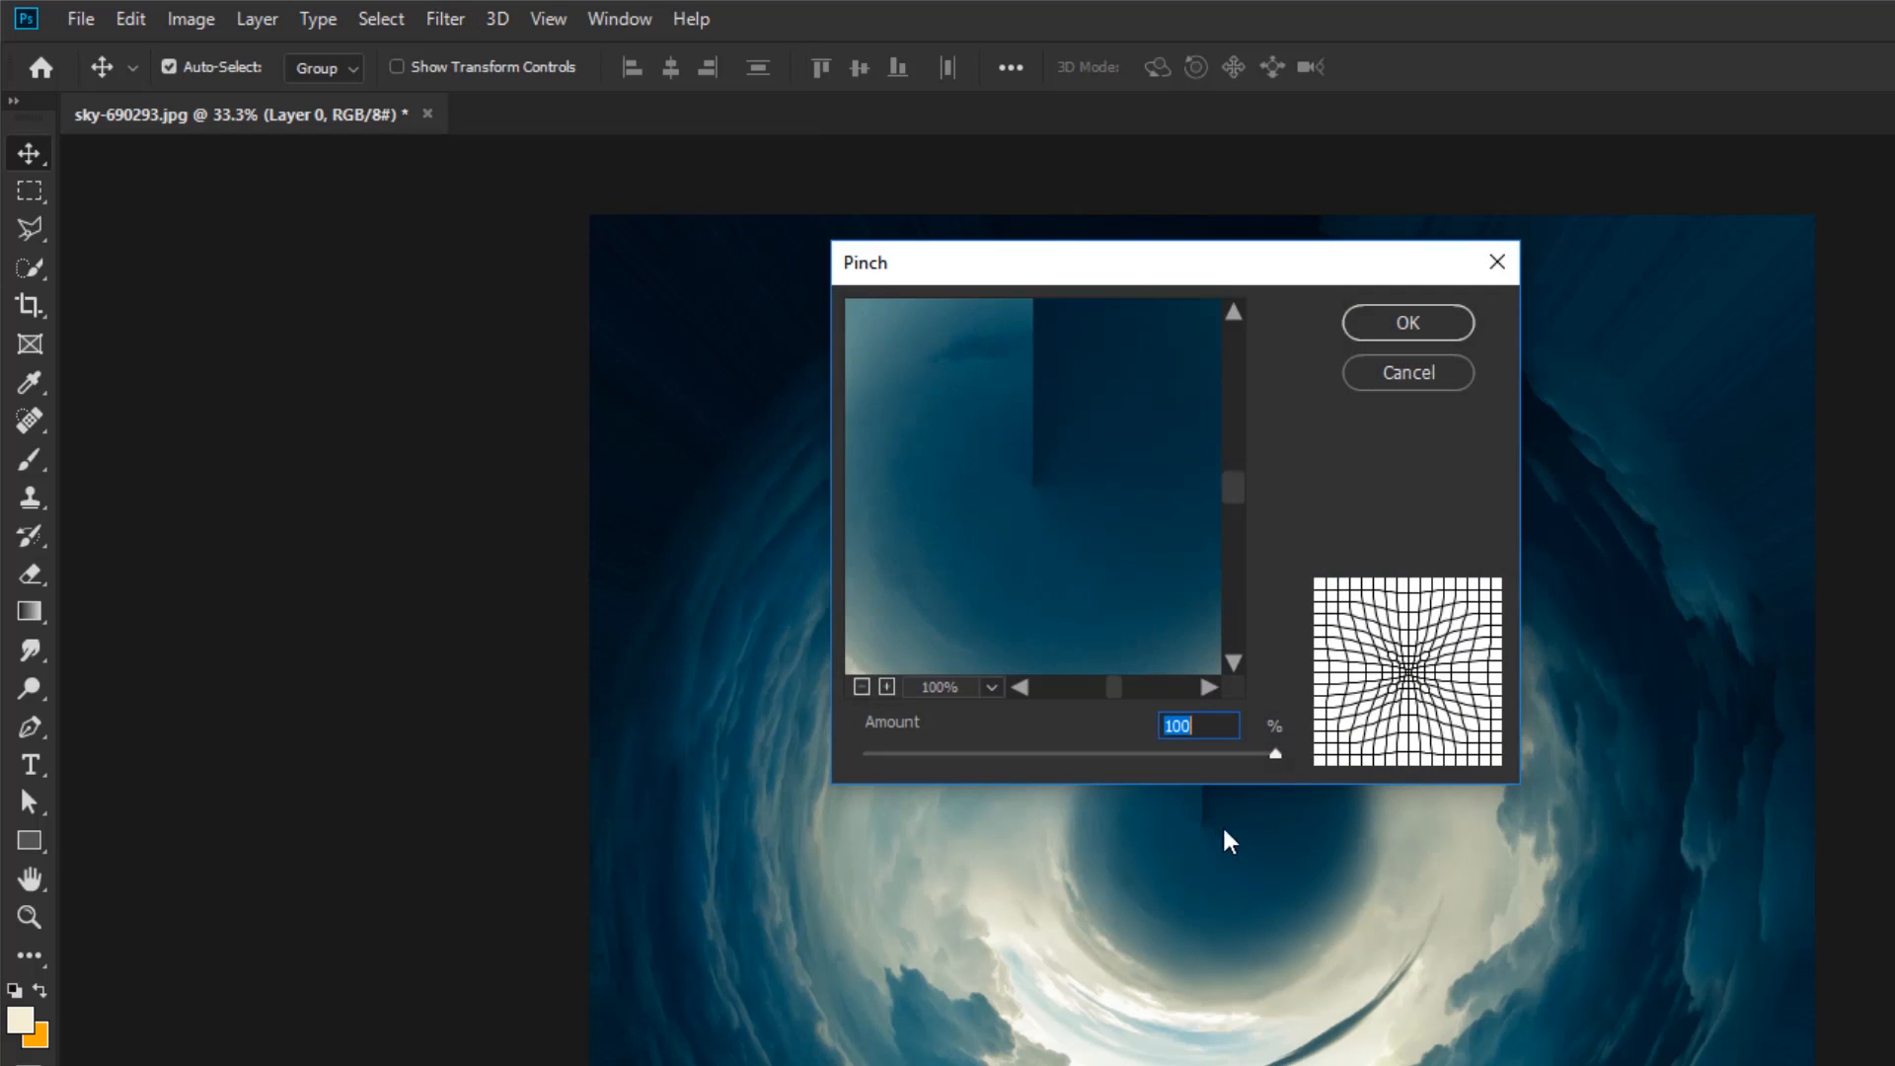
pyautogui.click(862, 687)
pyautogui.click(861, 687)
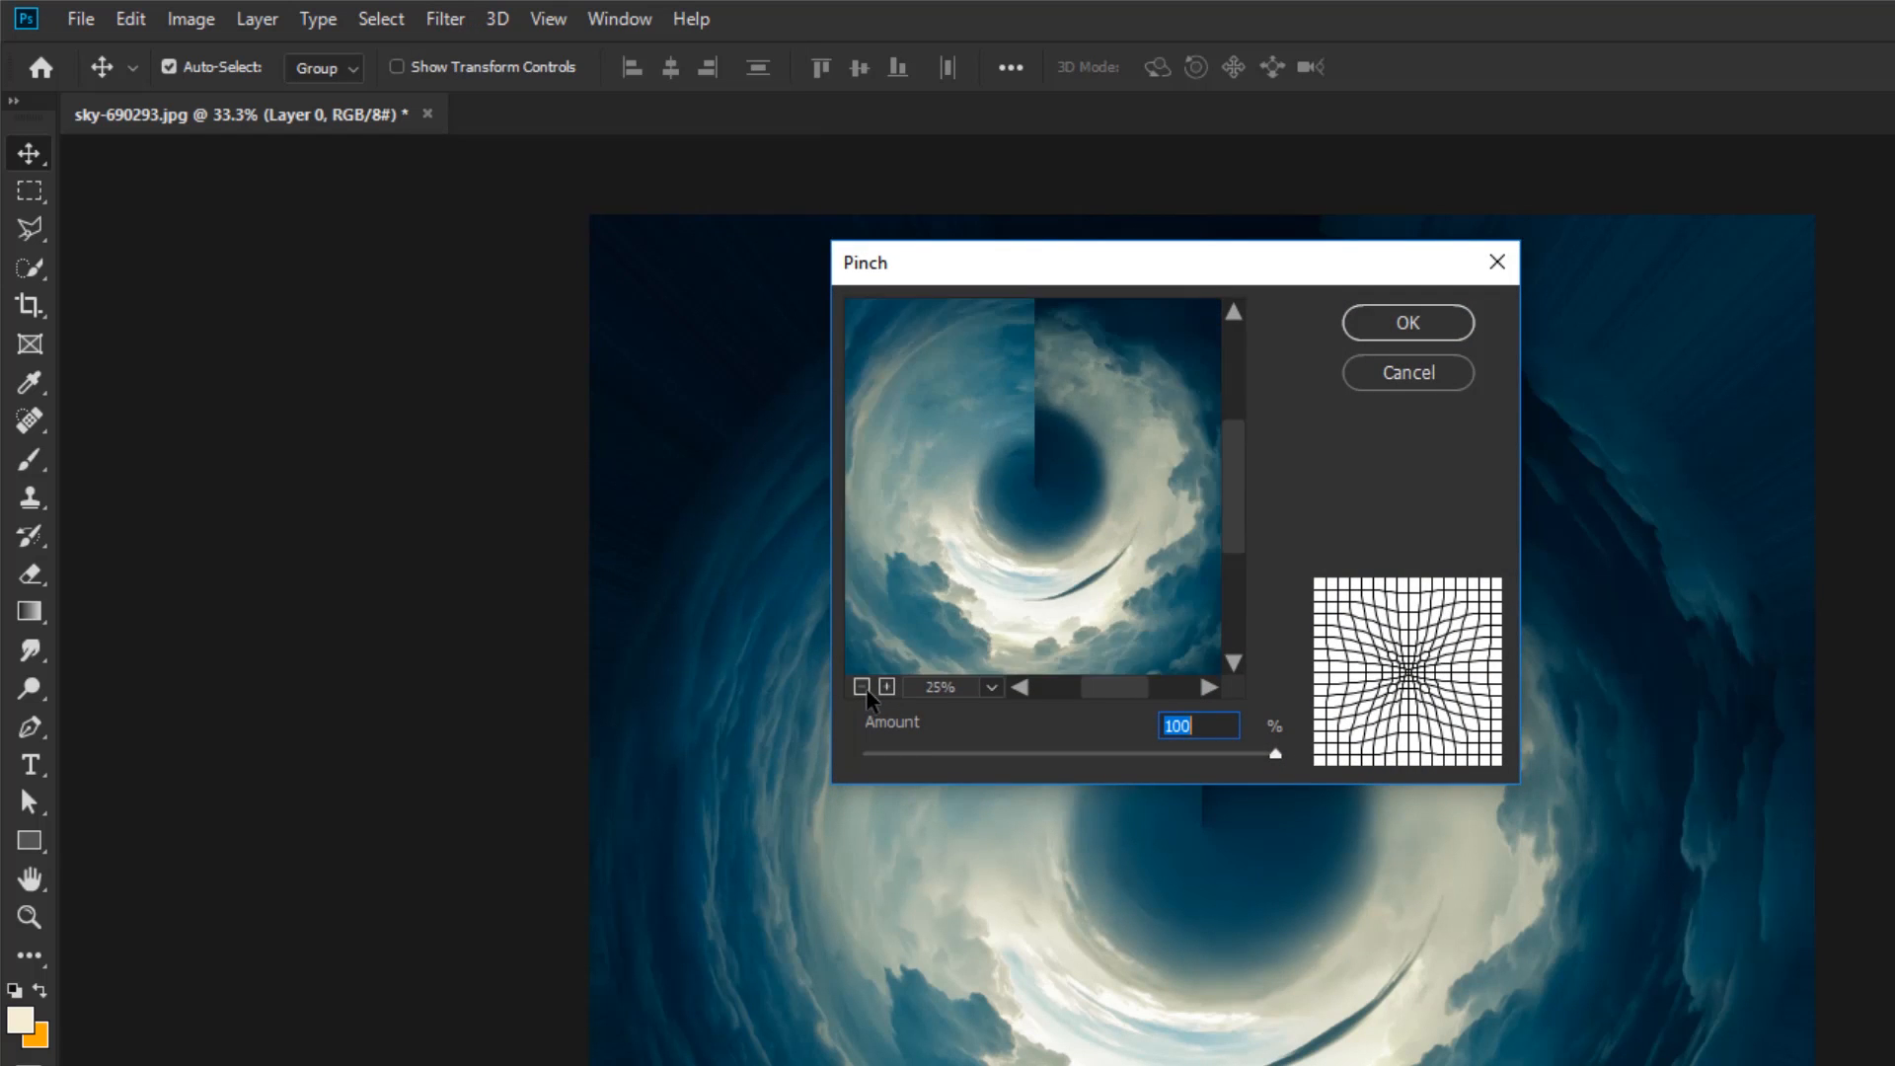
pyautogui.click(861, 687)
pyautogui.moveTo(1160, 756); pyautogui.dragTo(1312, 785)
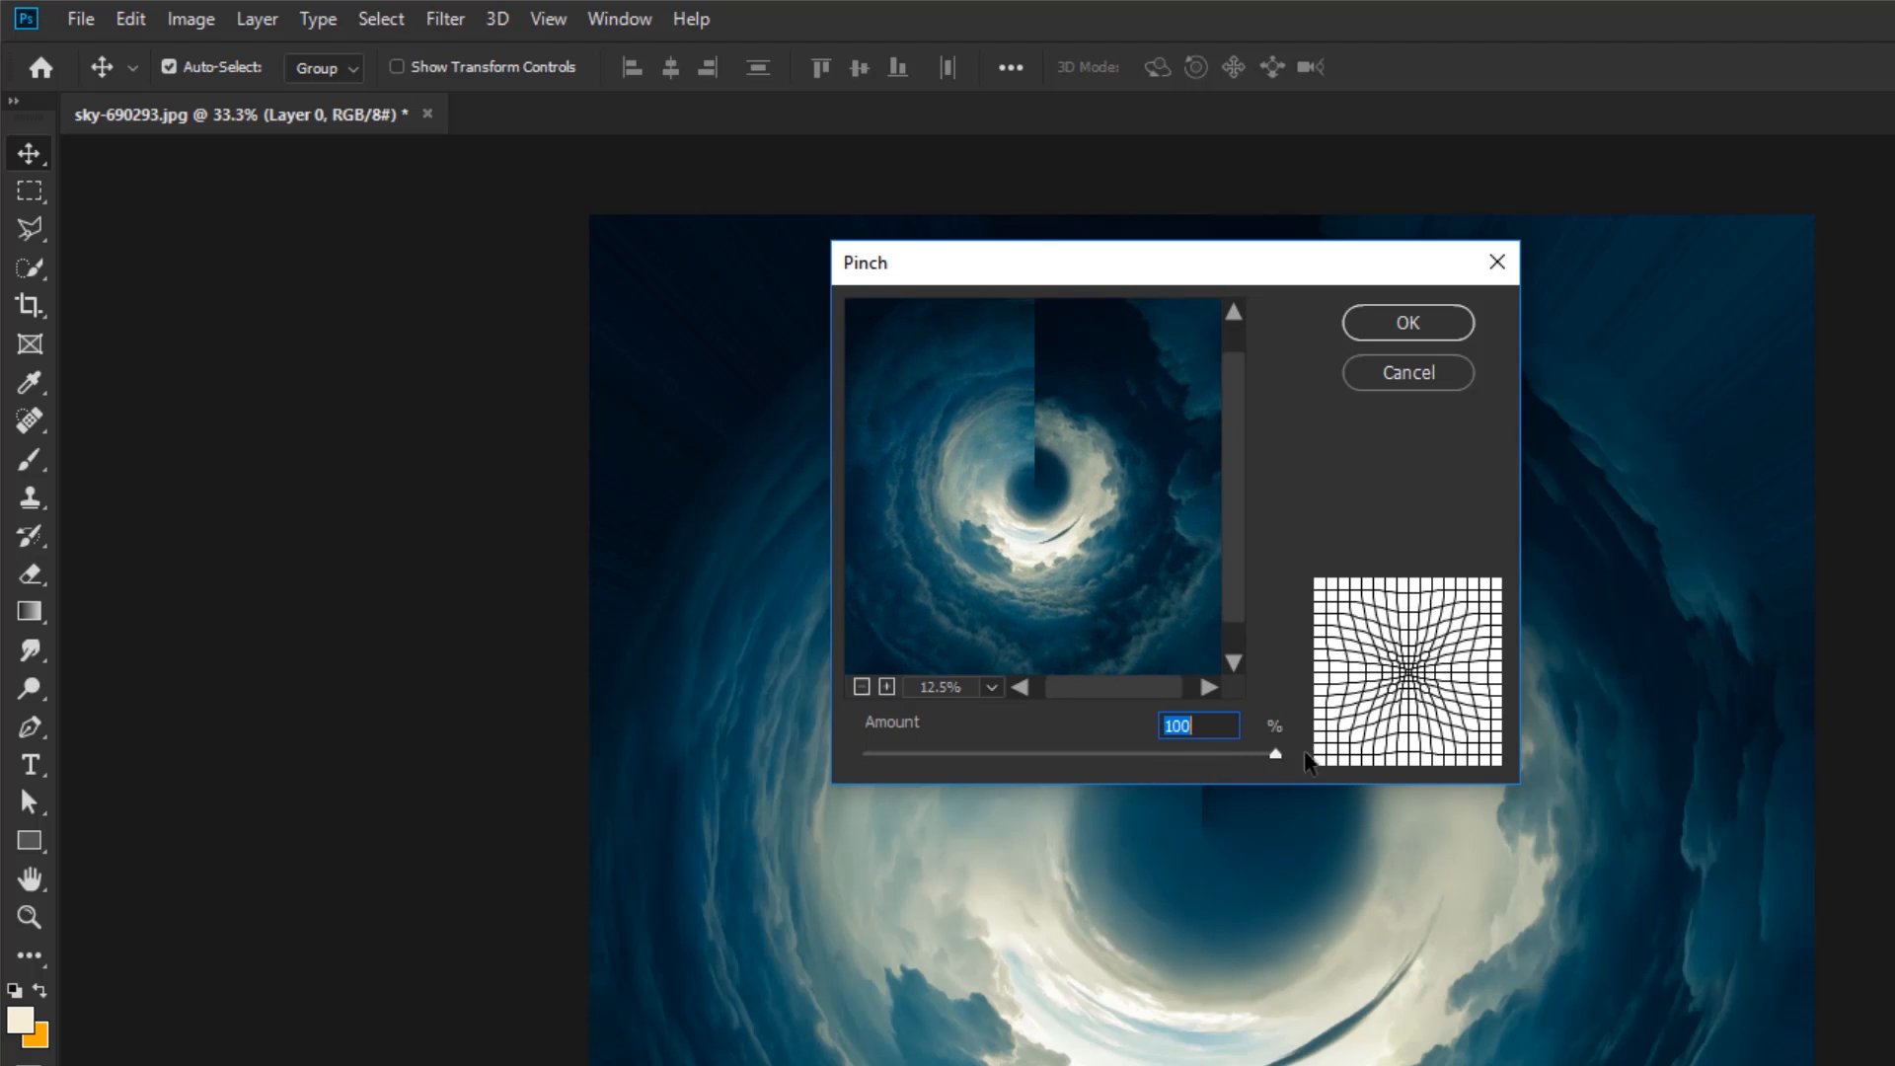
pyautogui.click(1409, 321)
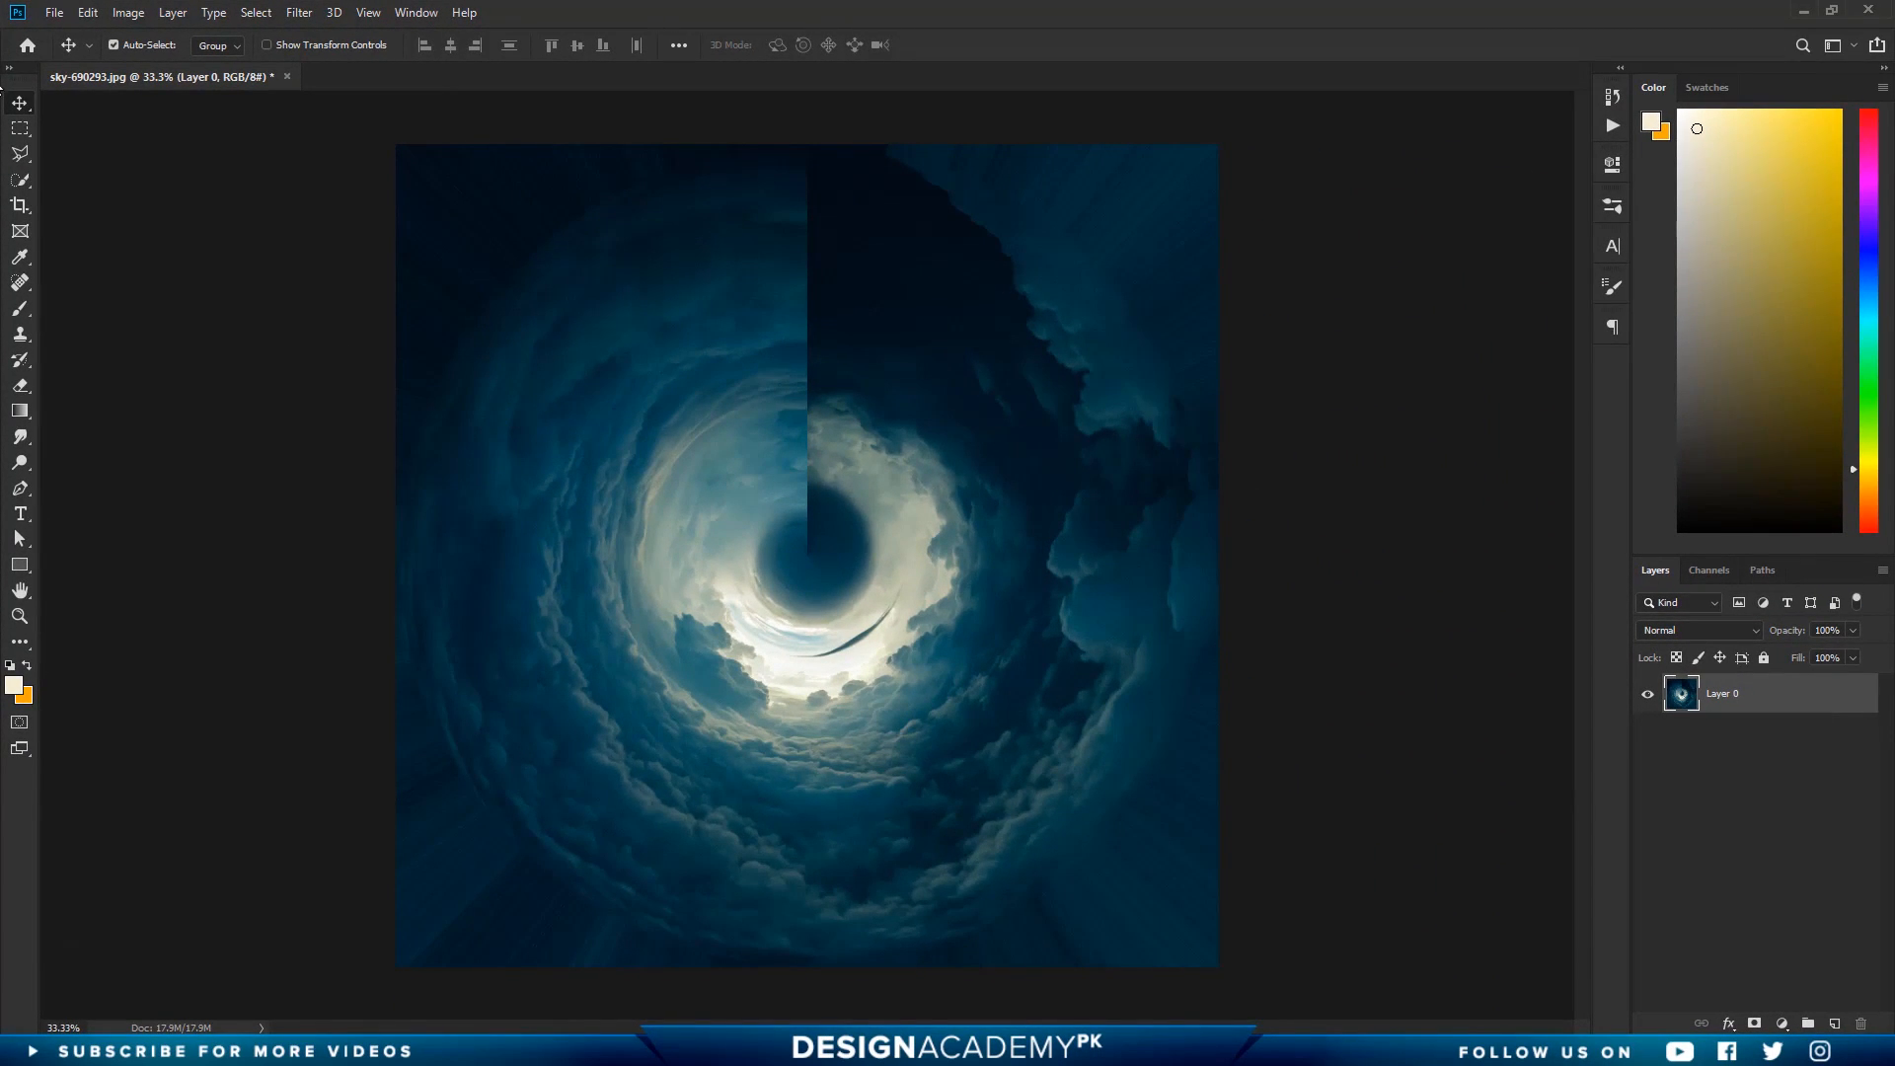
# Step: Crop the canvas evenly on all sides to a smaller square centred on the swirl's dark hole
pyautogui.click(20, 205)
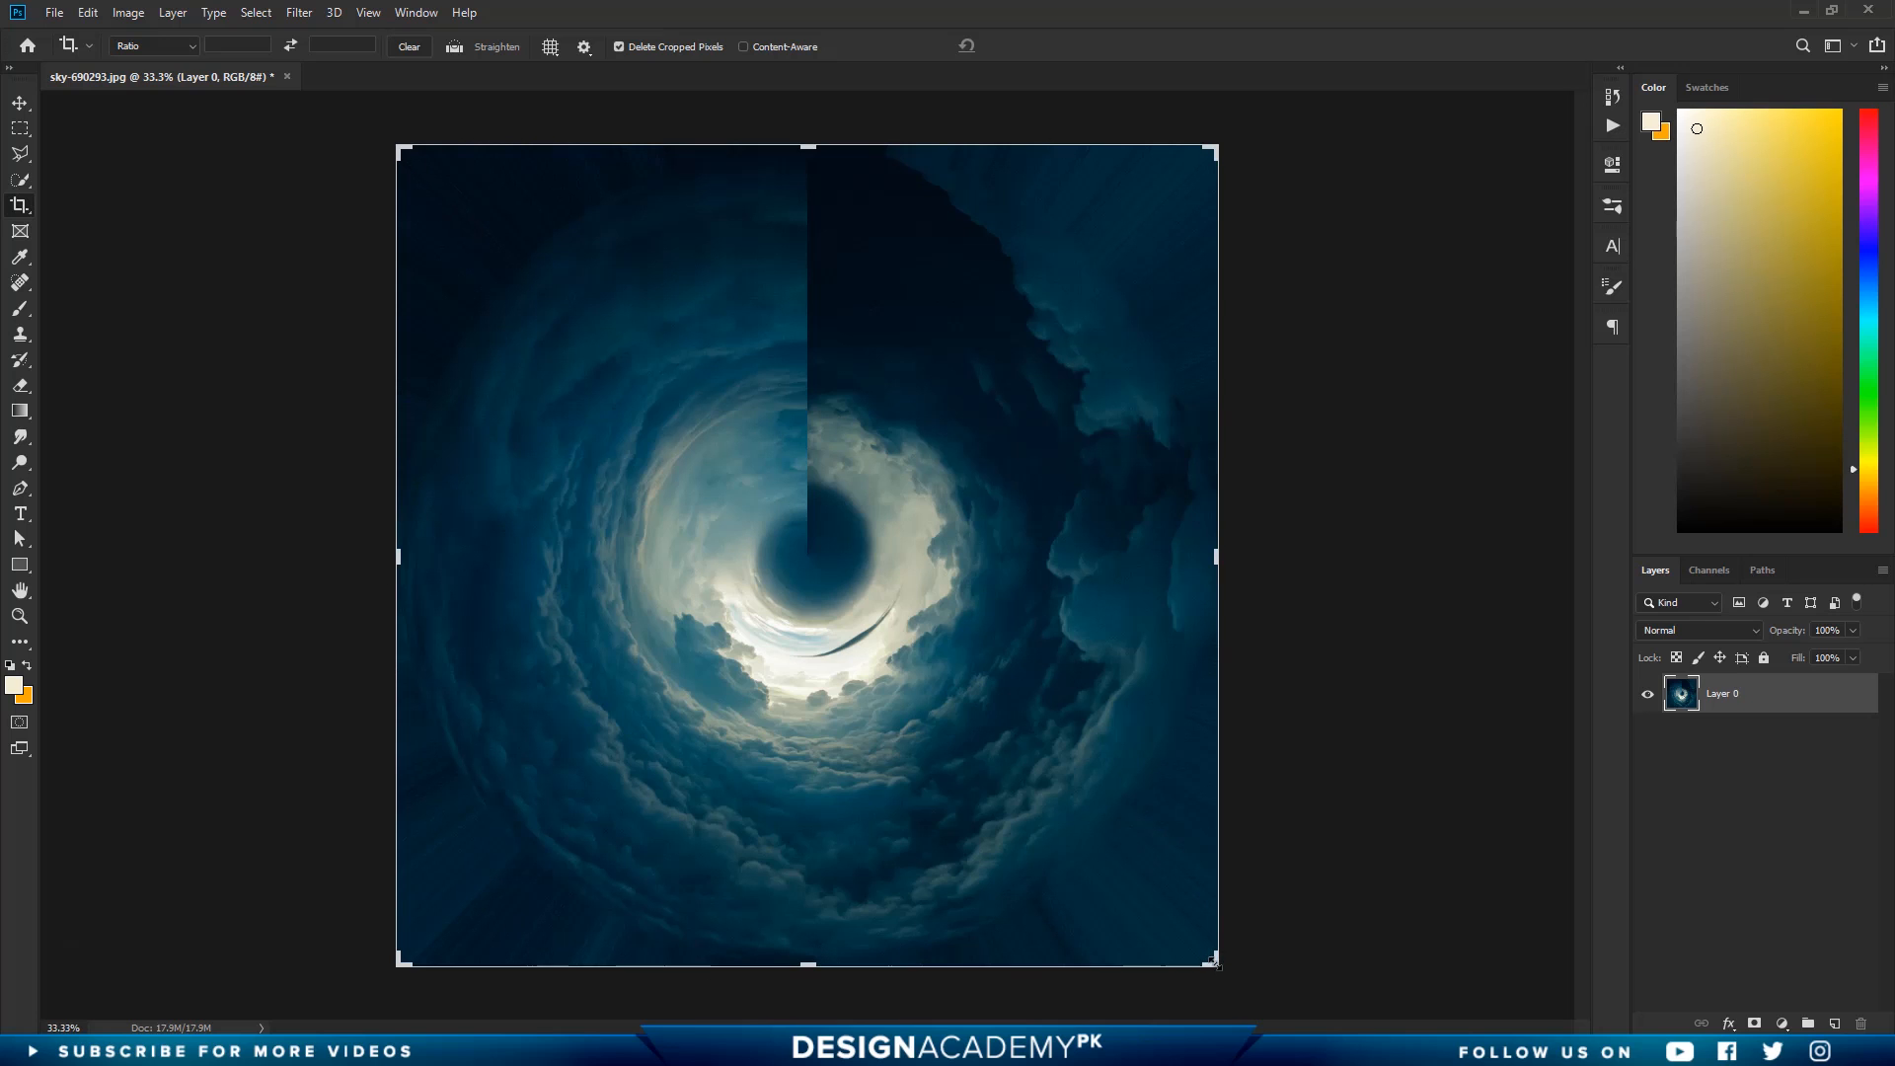
pyautogui.moveTo(1213, 960); pyautogui.dragTo(1179, 888)
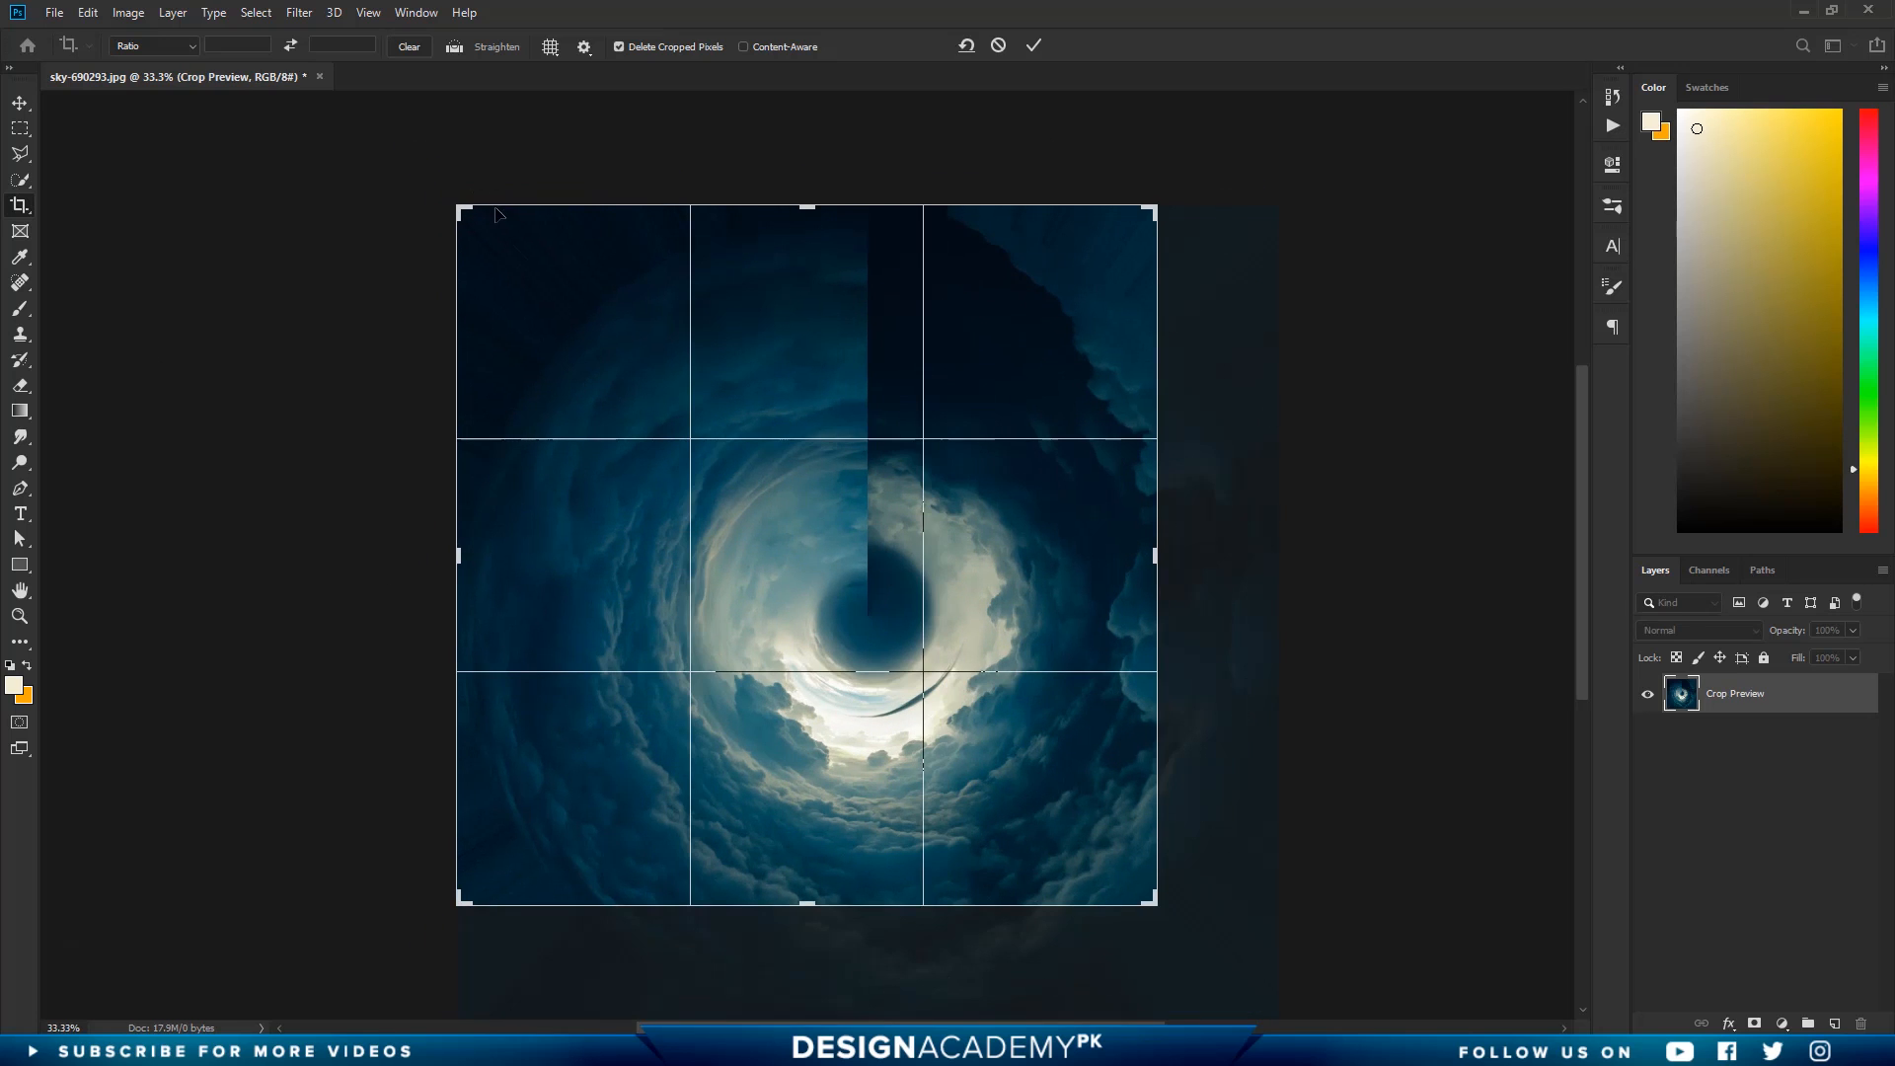
pyautogui.moveTo(460, 207); pyautogui.dragTo(518, 271)
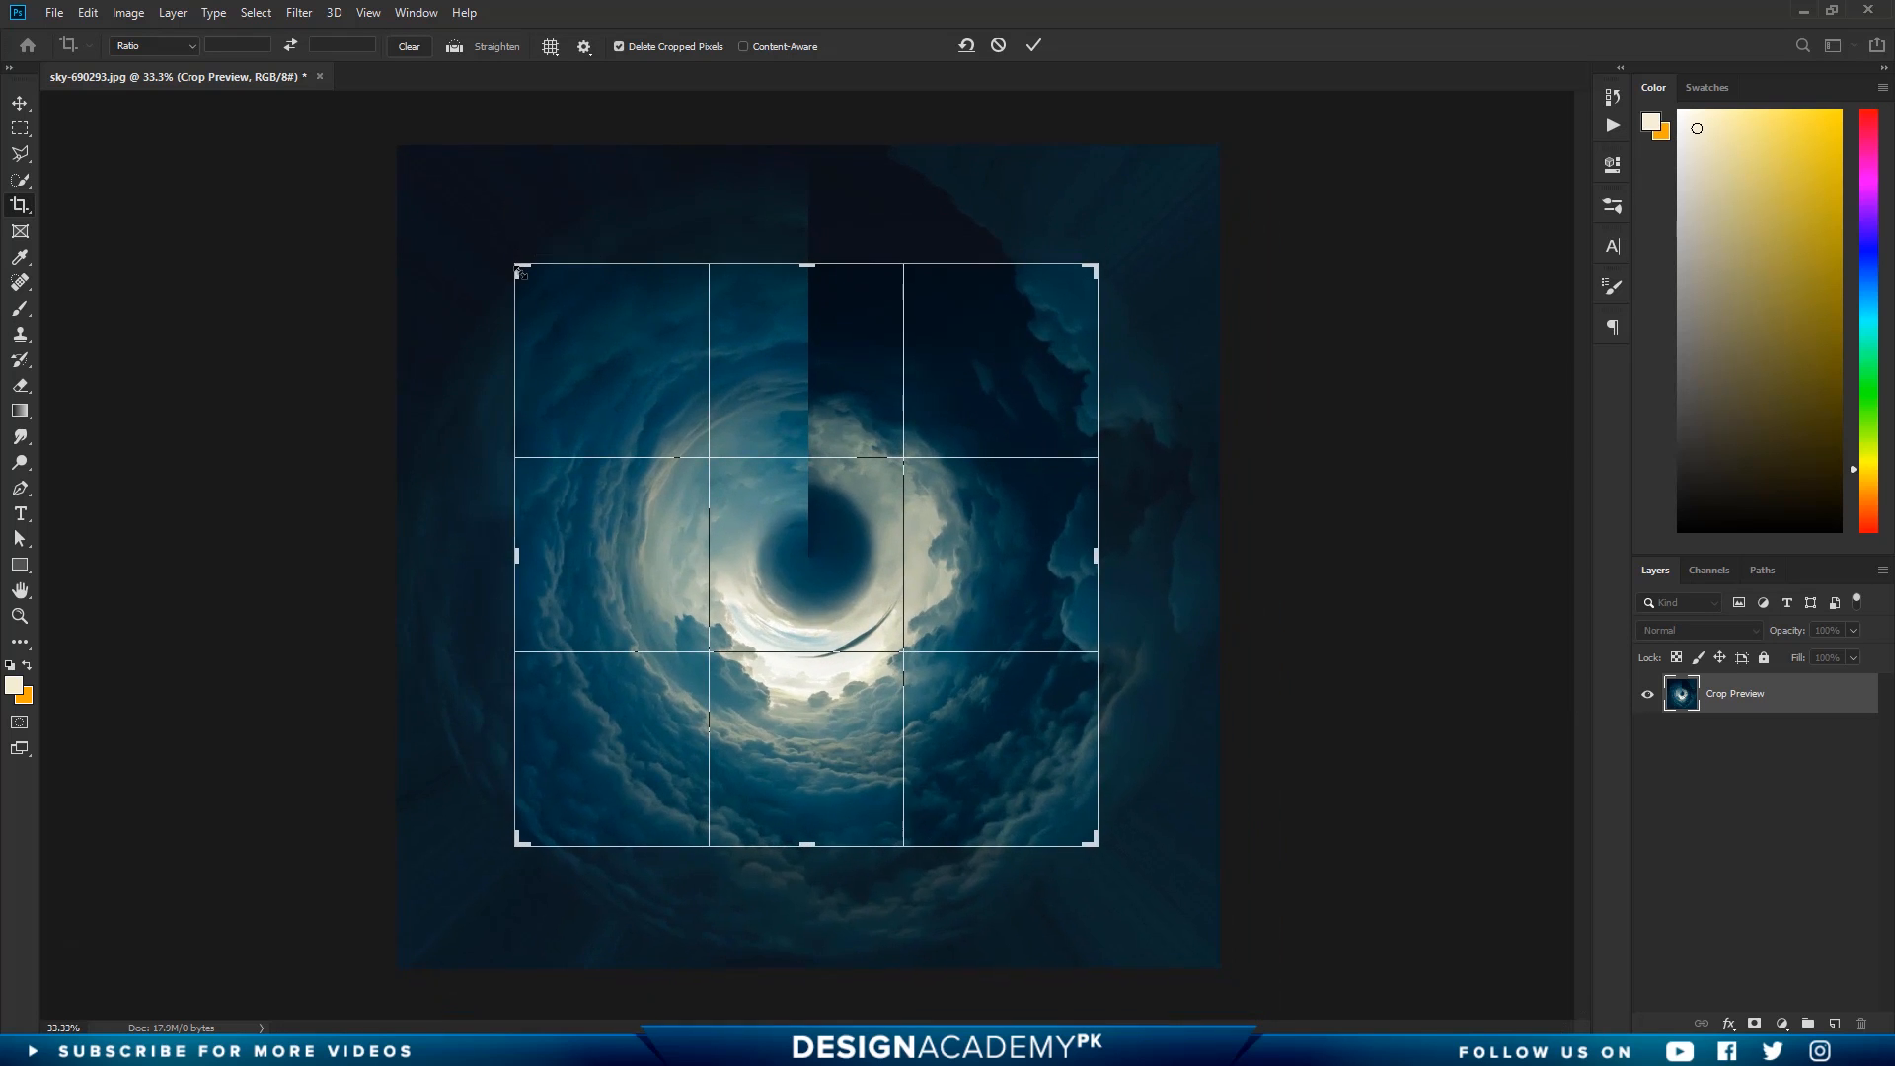
pyautogui.click(1036, 46)
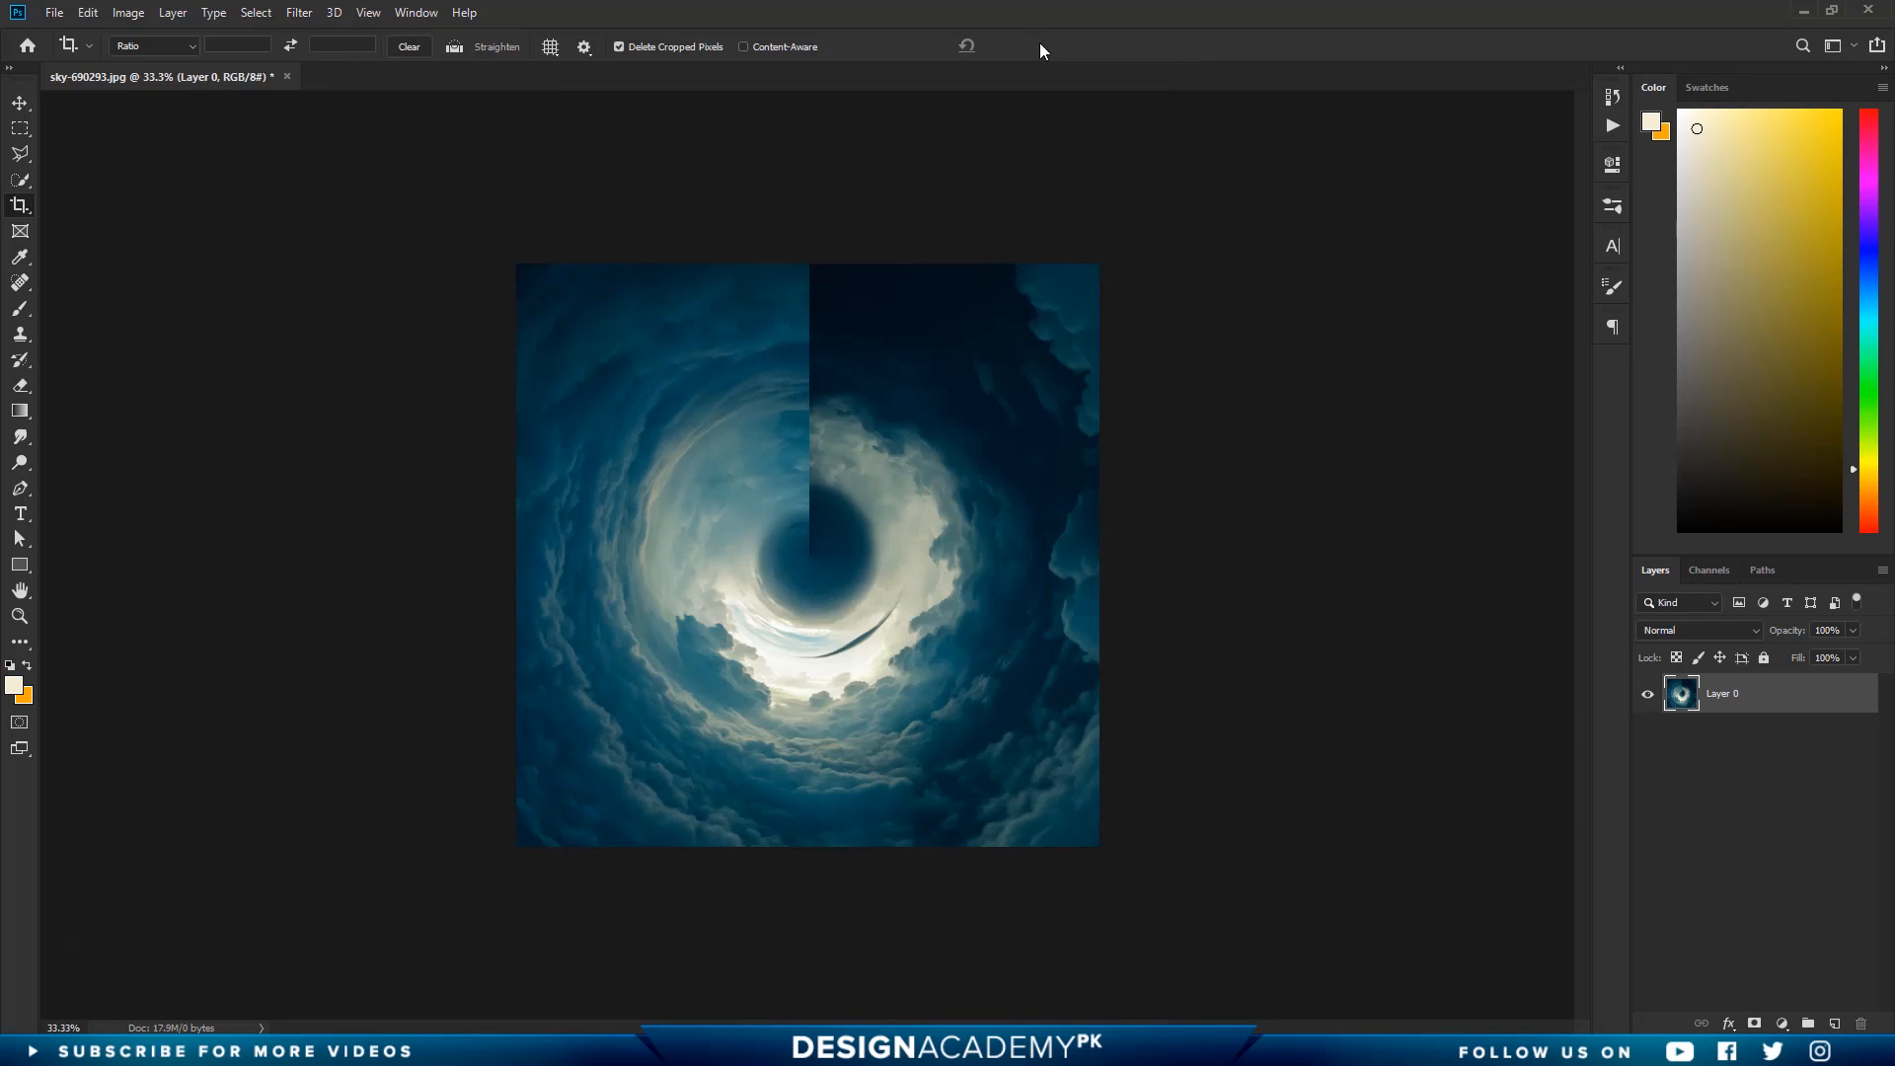
# Step: Draw a circular marquee selection from the end of the seam outward, enclosing the dark central hole
pyautogui.scroll(2, 786, 473)
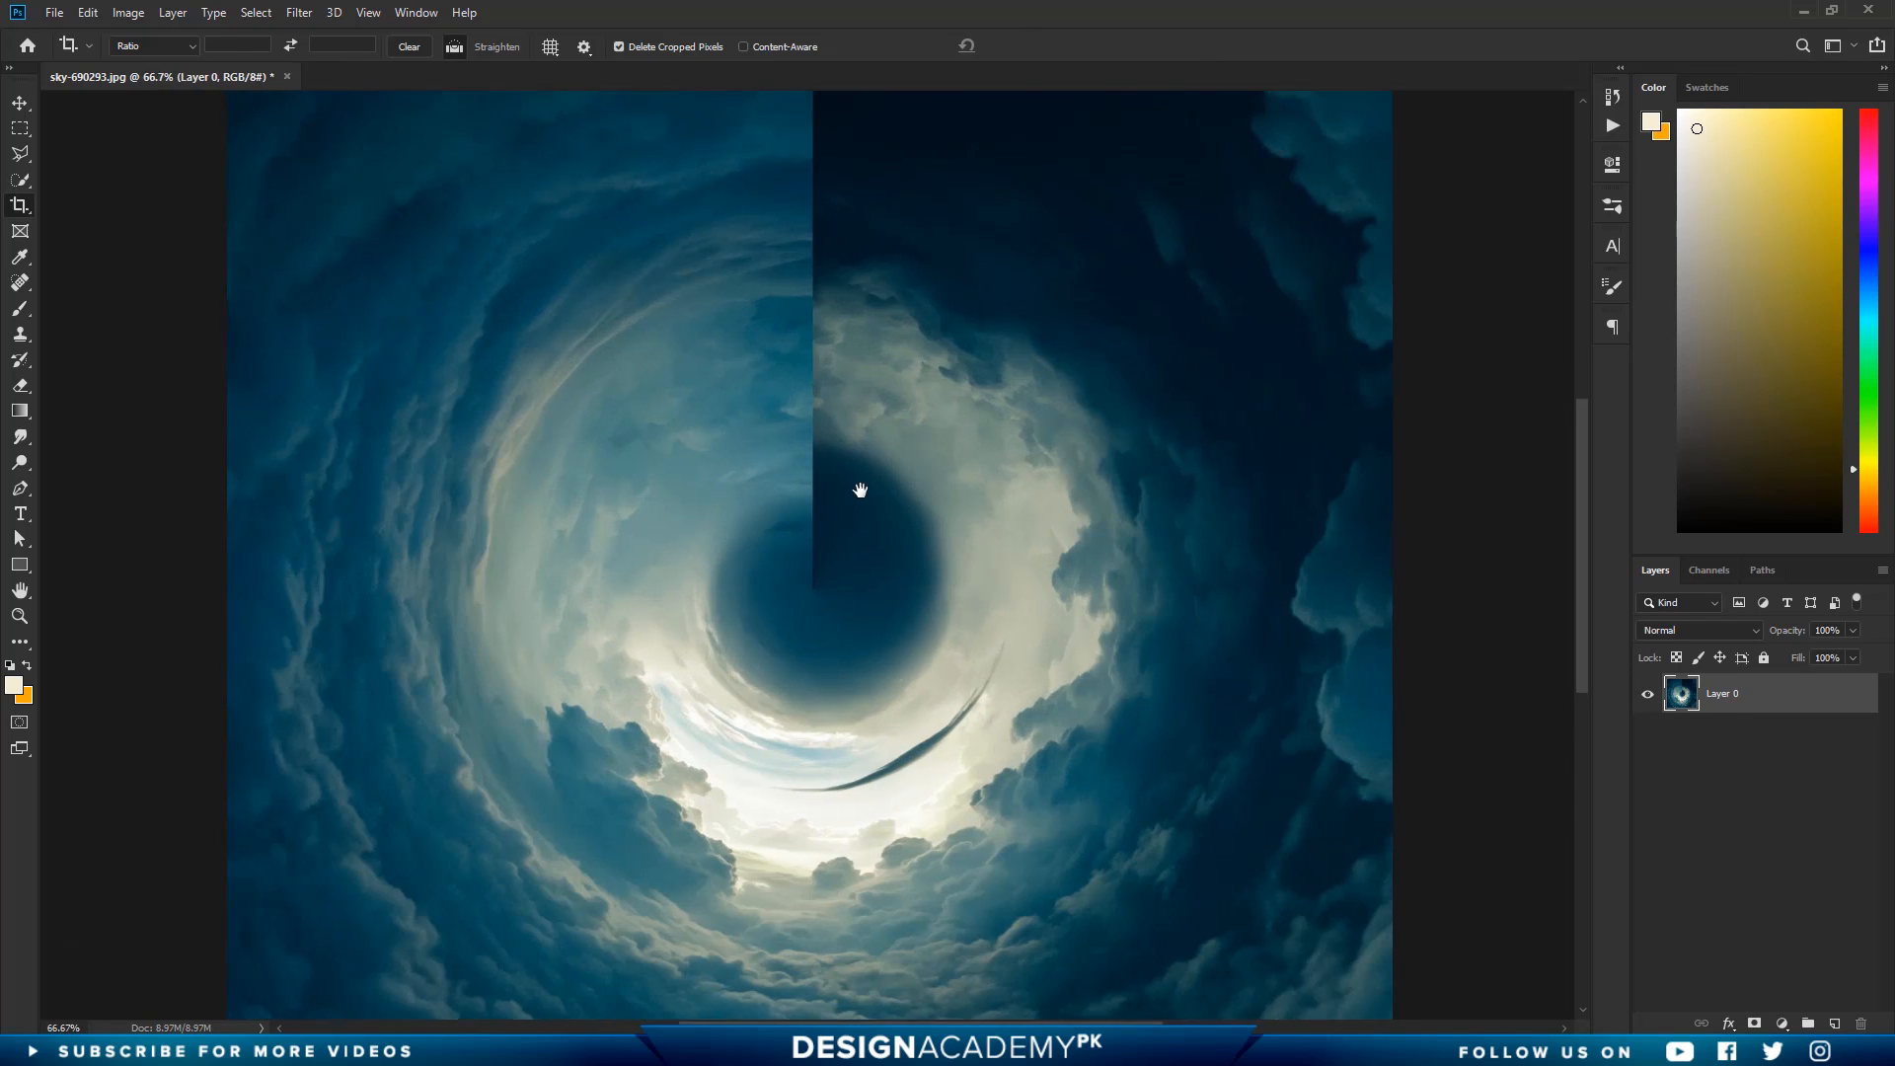
pyautogui.press('v')
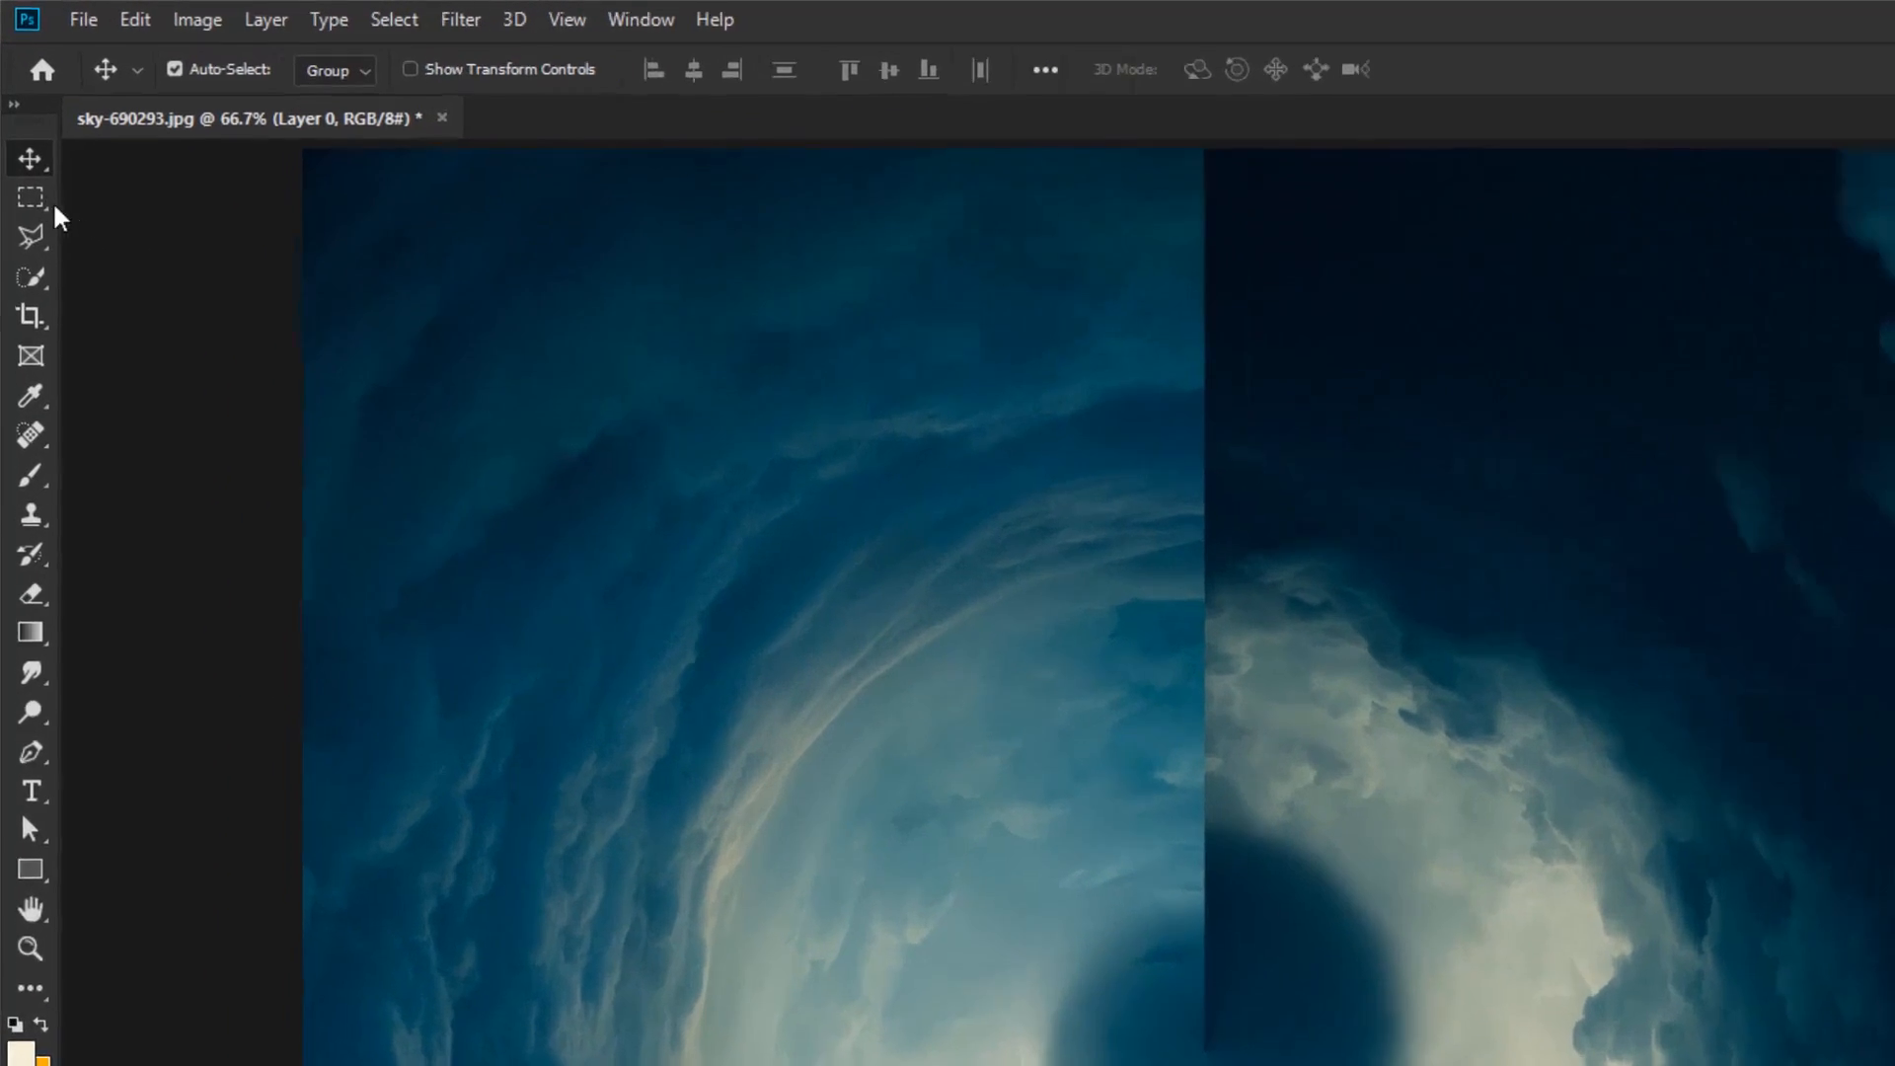
pyautogui.rightClick(20, 128)
pyautogui.click(132, 147)
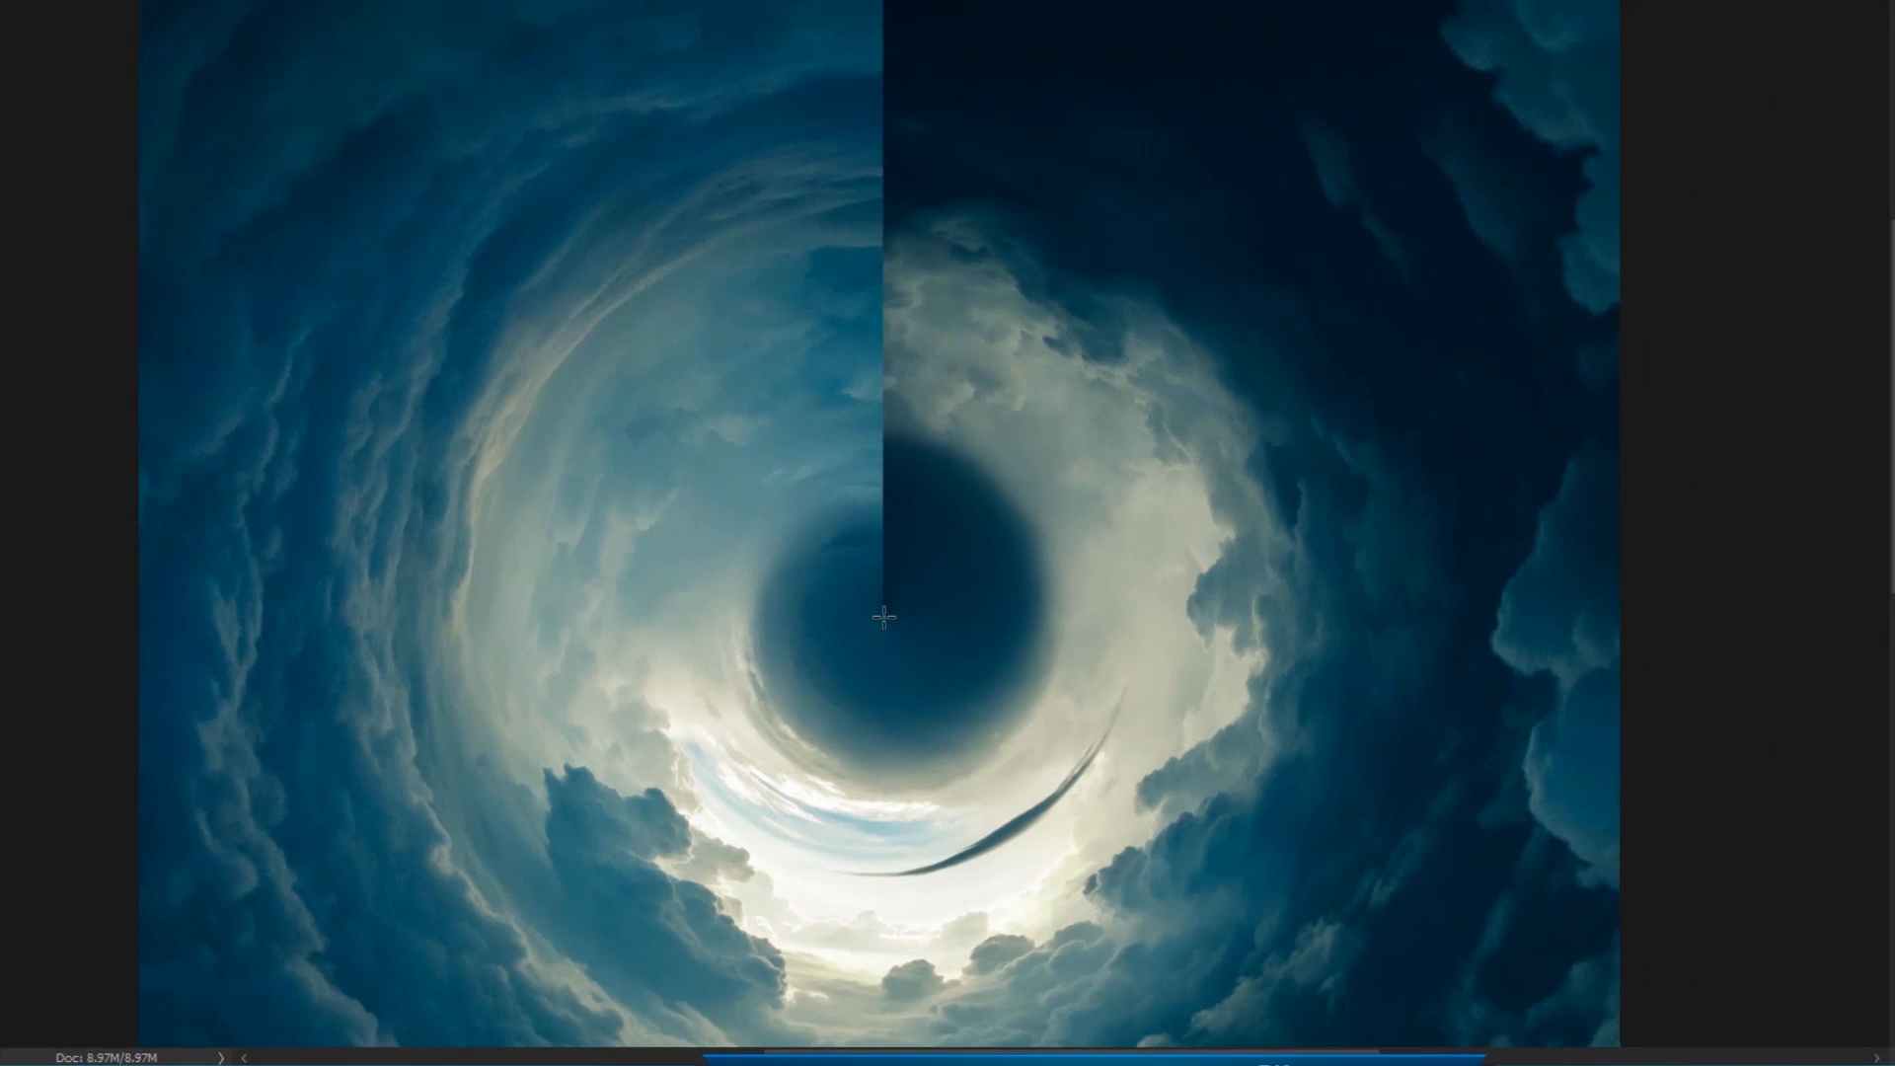
pyautogui.moveTo(883, 617); pyautogui.dragTo(1123, 801)
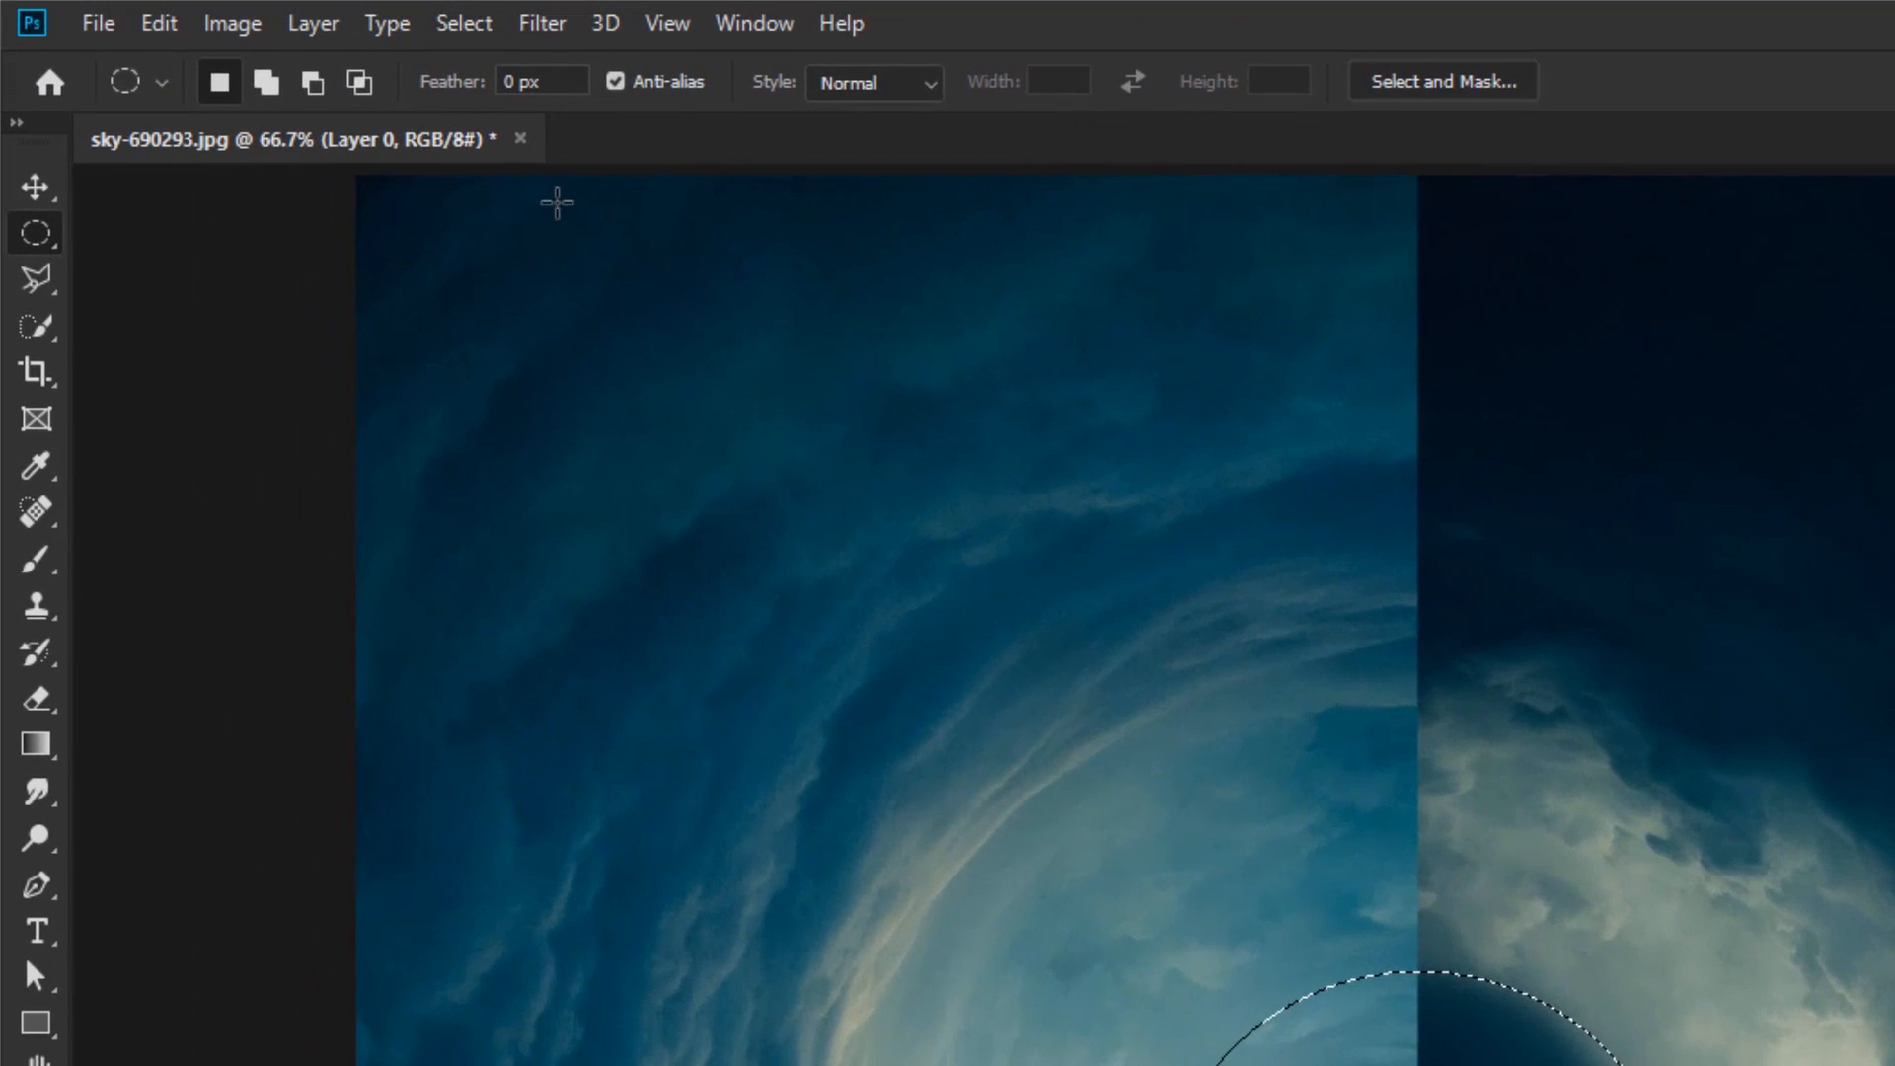
# Step: Feather the circular selection by 15 pixels
pyautogui.click(456, 21)
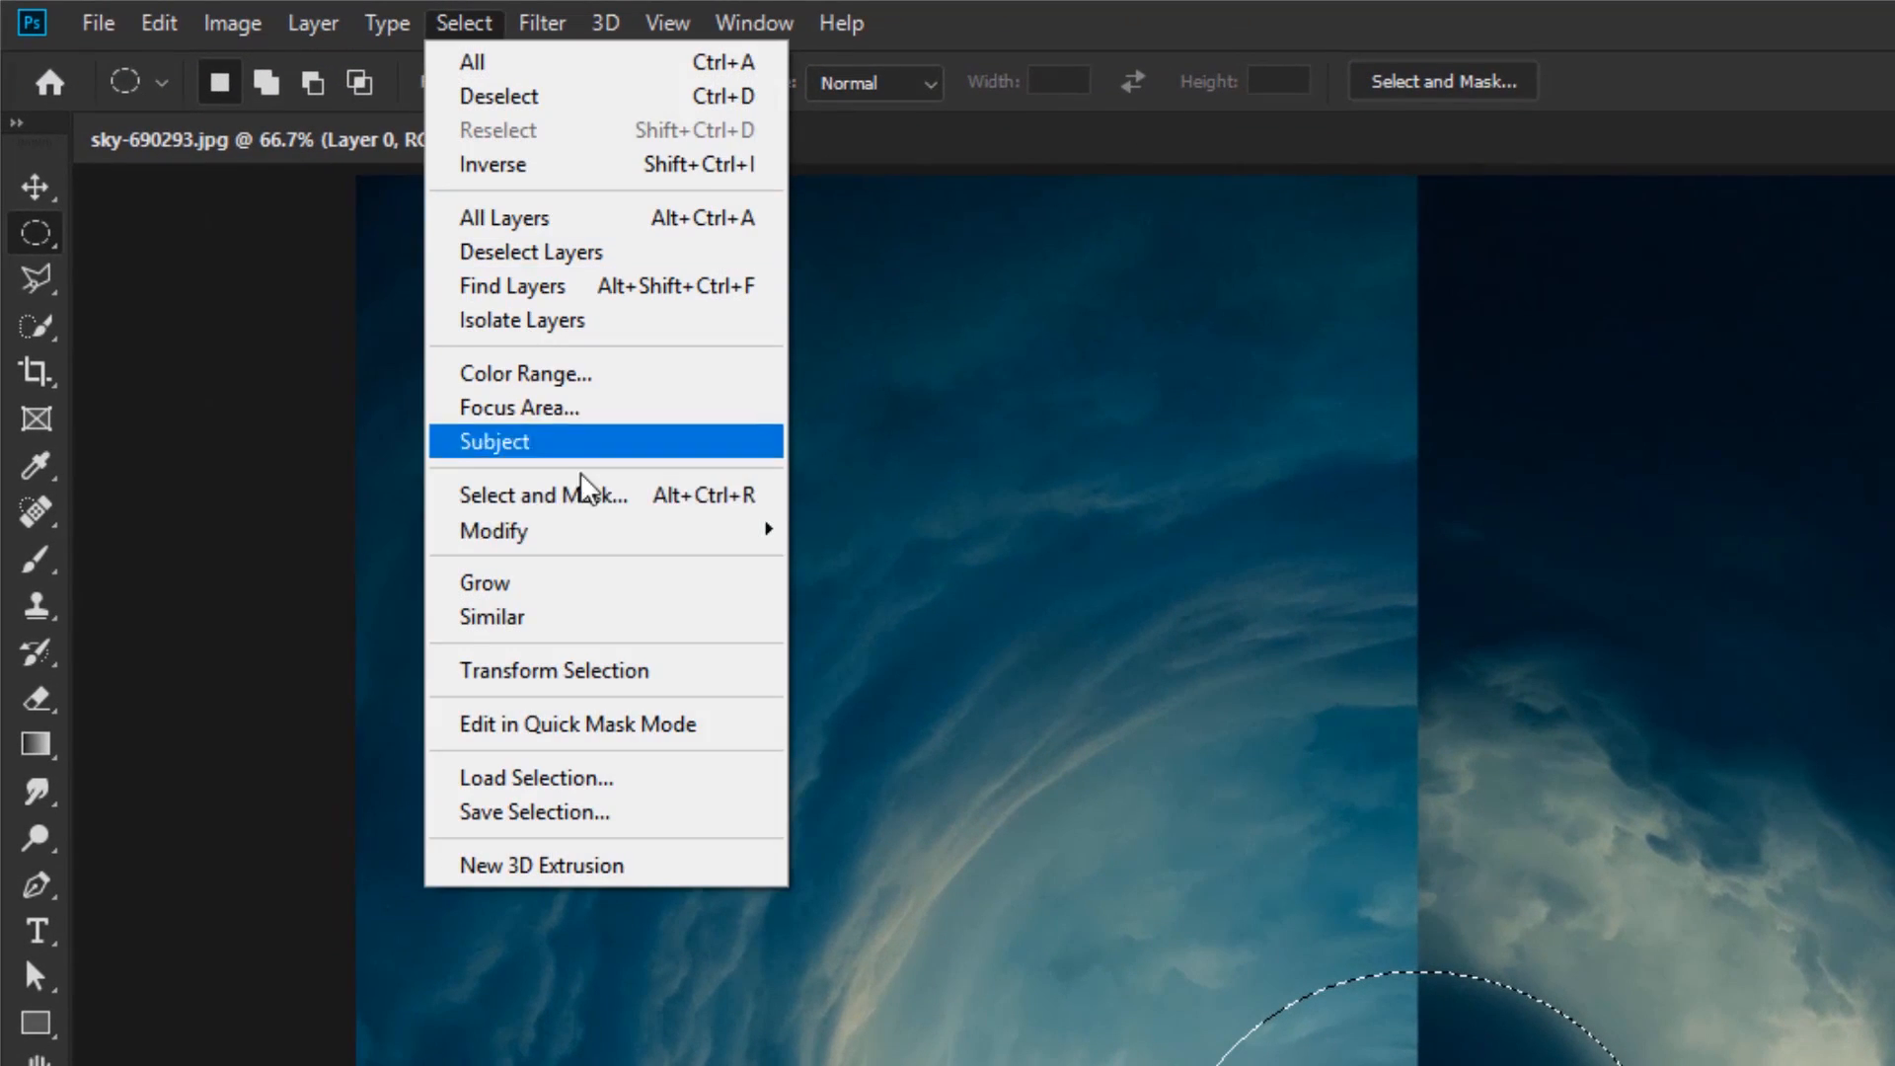
pyautogui.moveTo(613, 530)
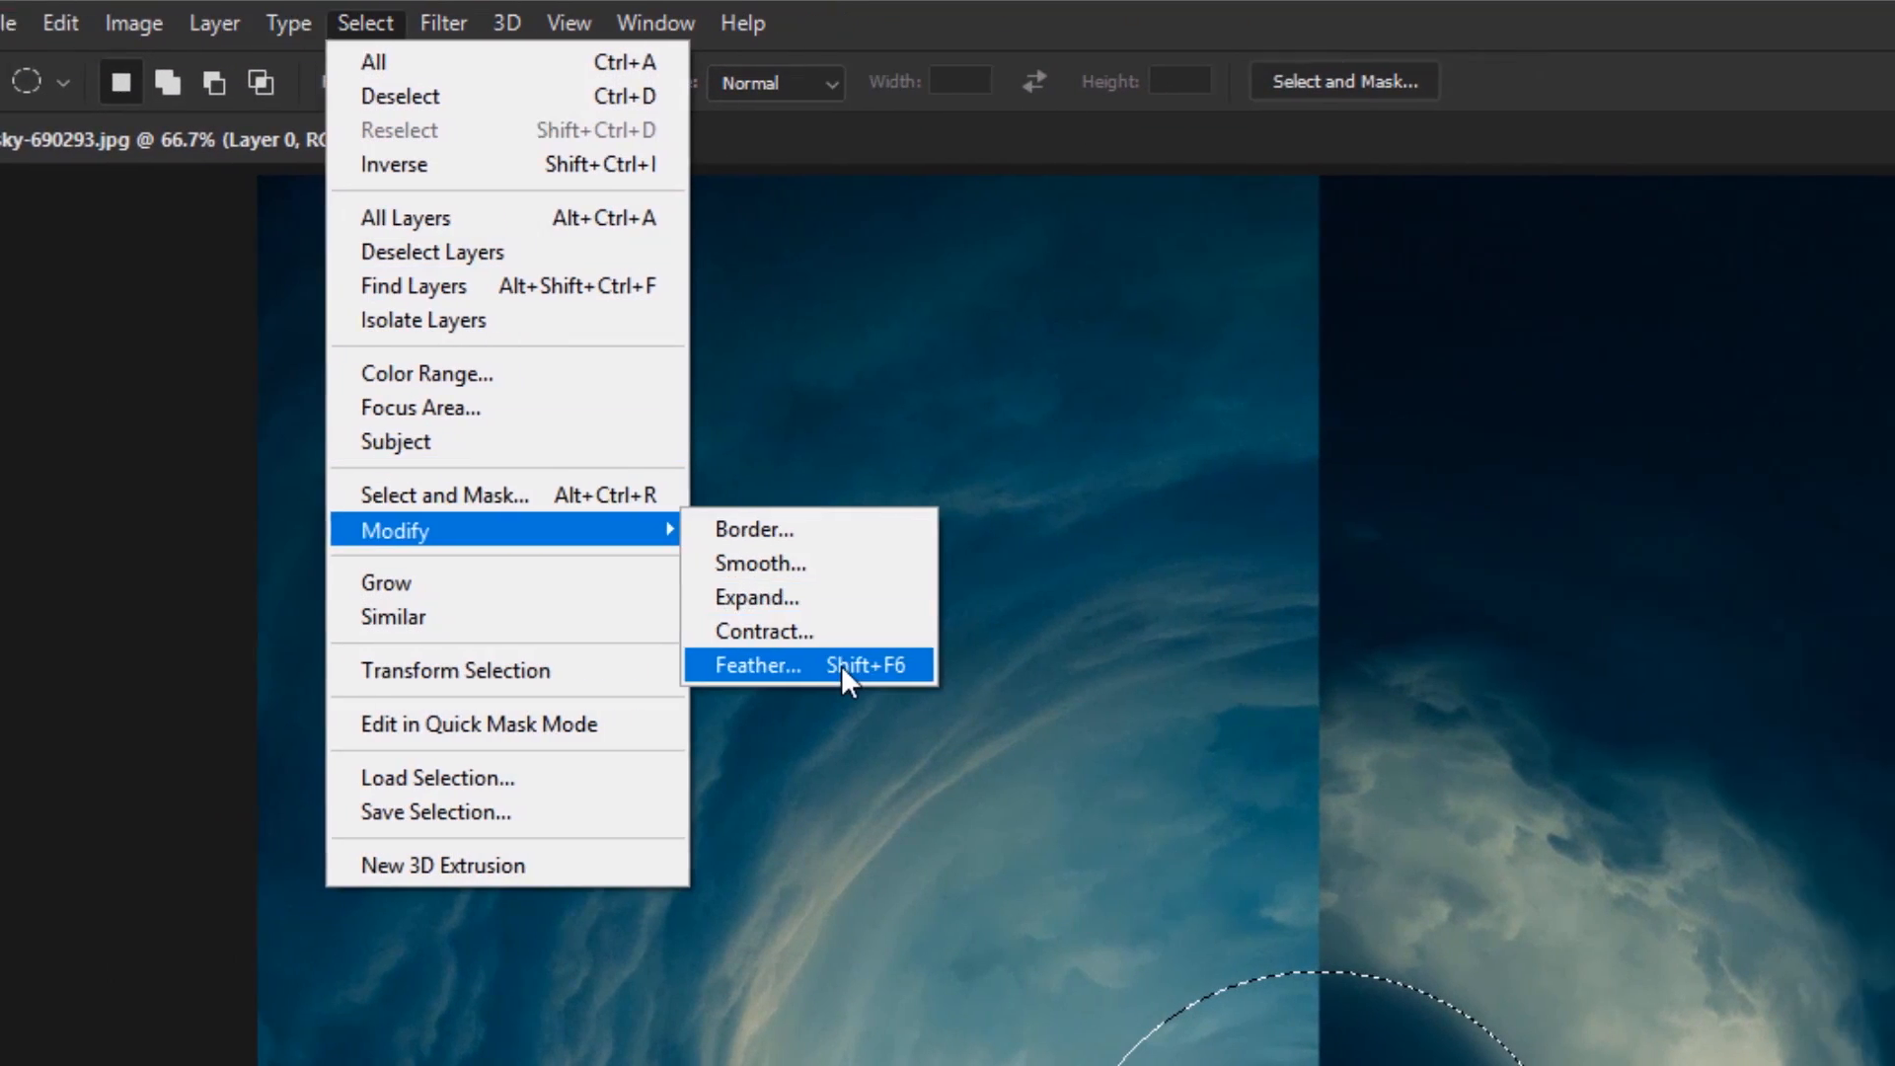
pyautogui.click(840, 665)
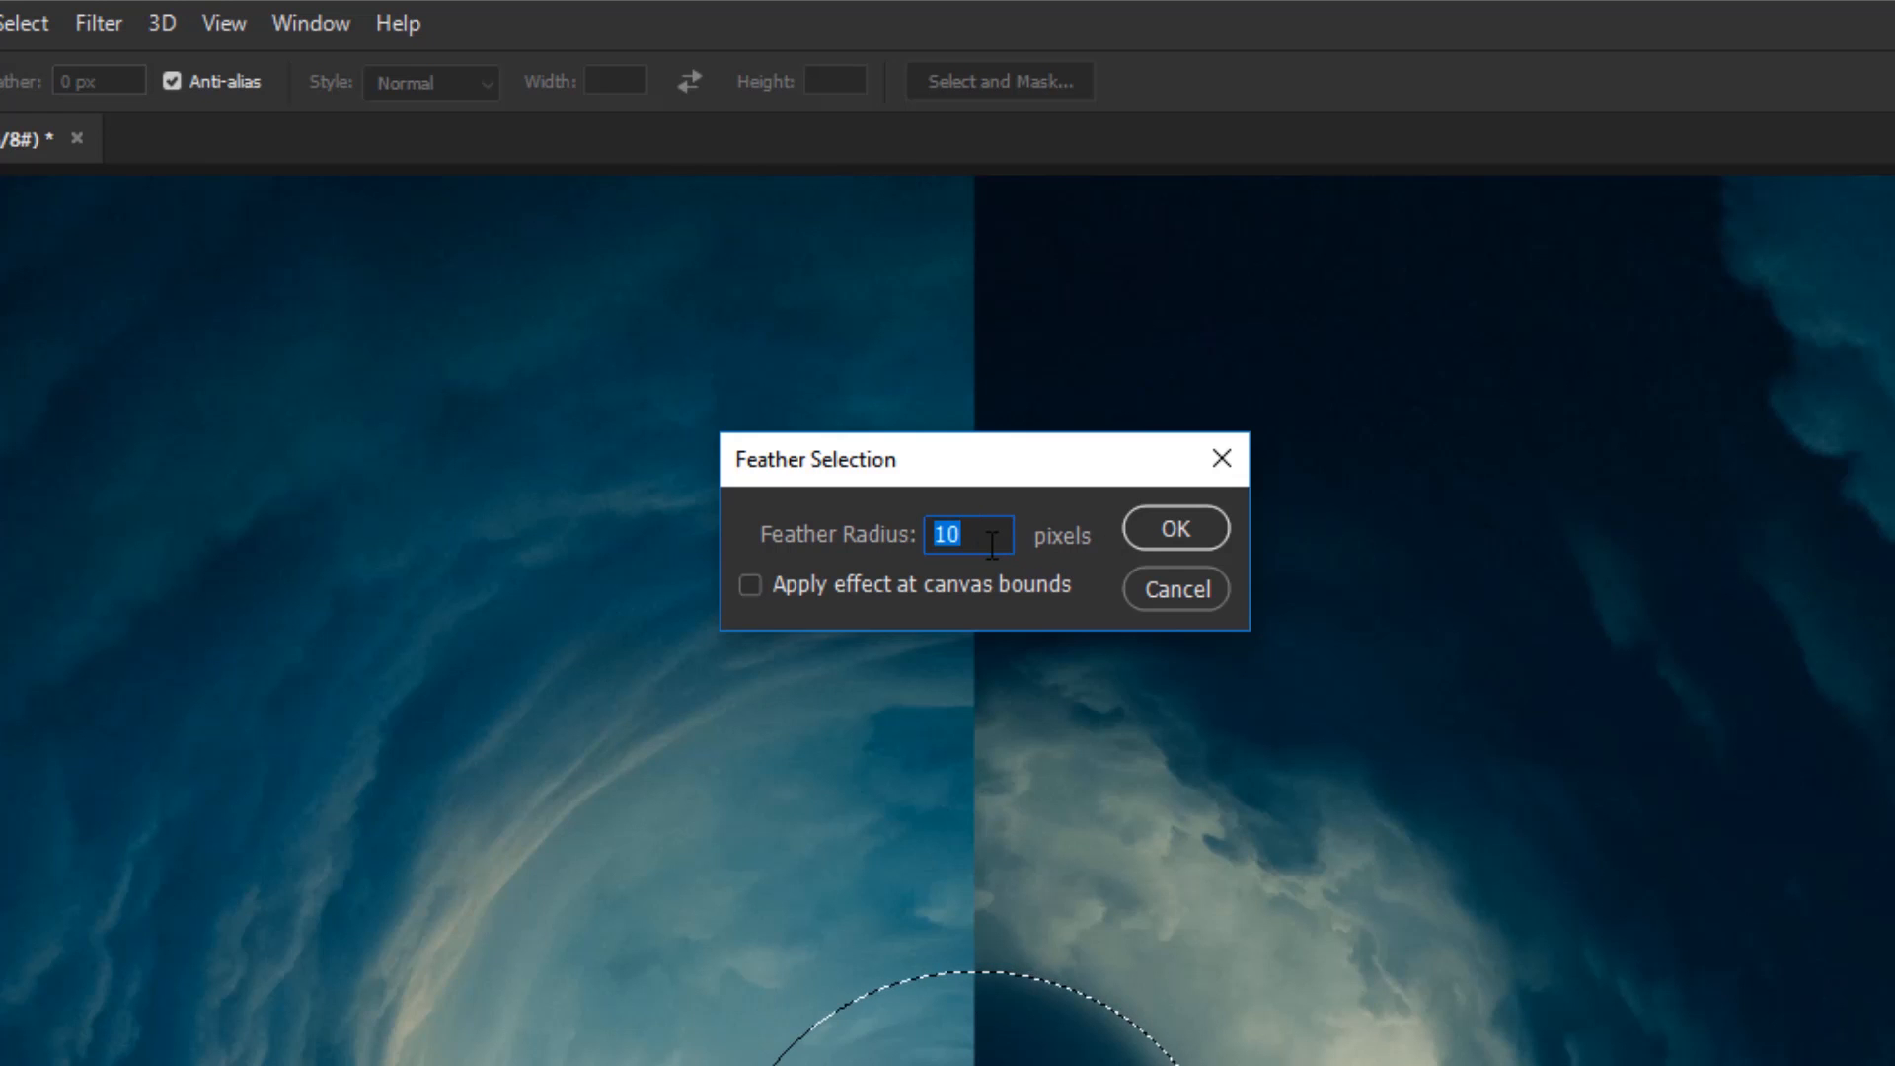
pyautogui.write('15')
pyautogui.click(1180, 523)
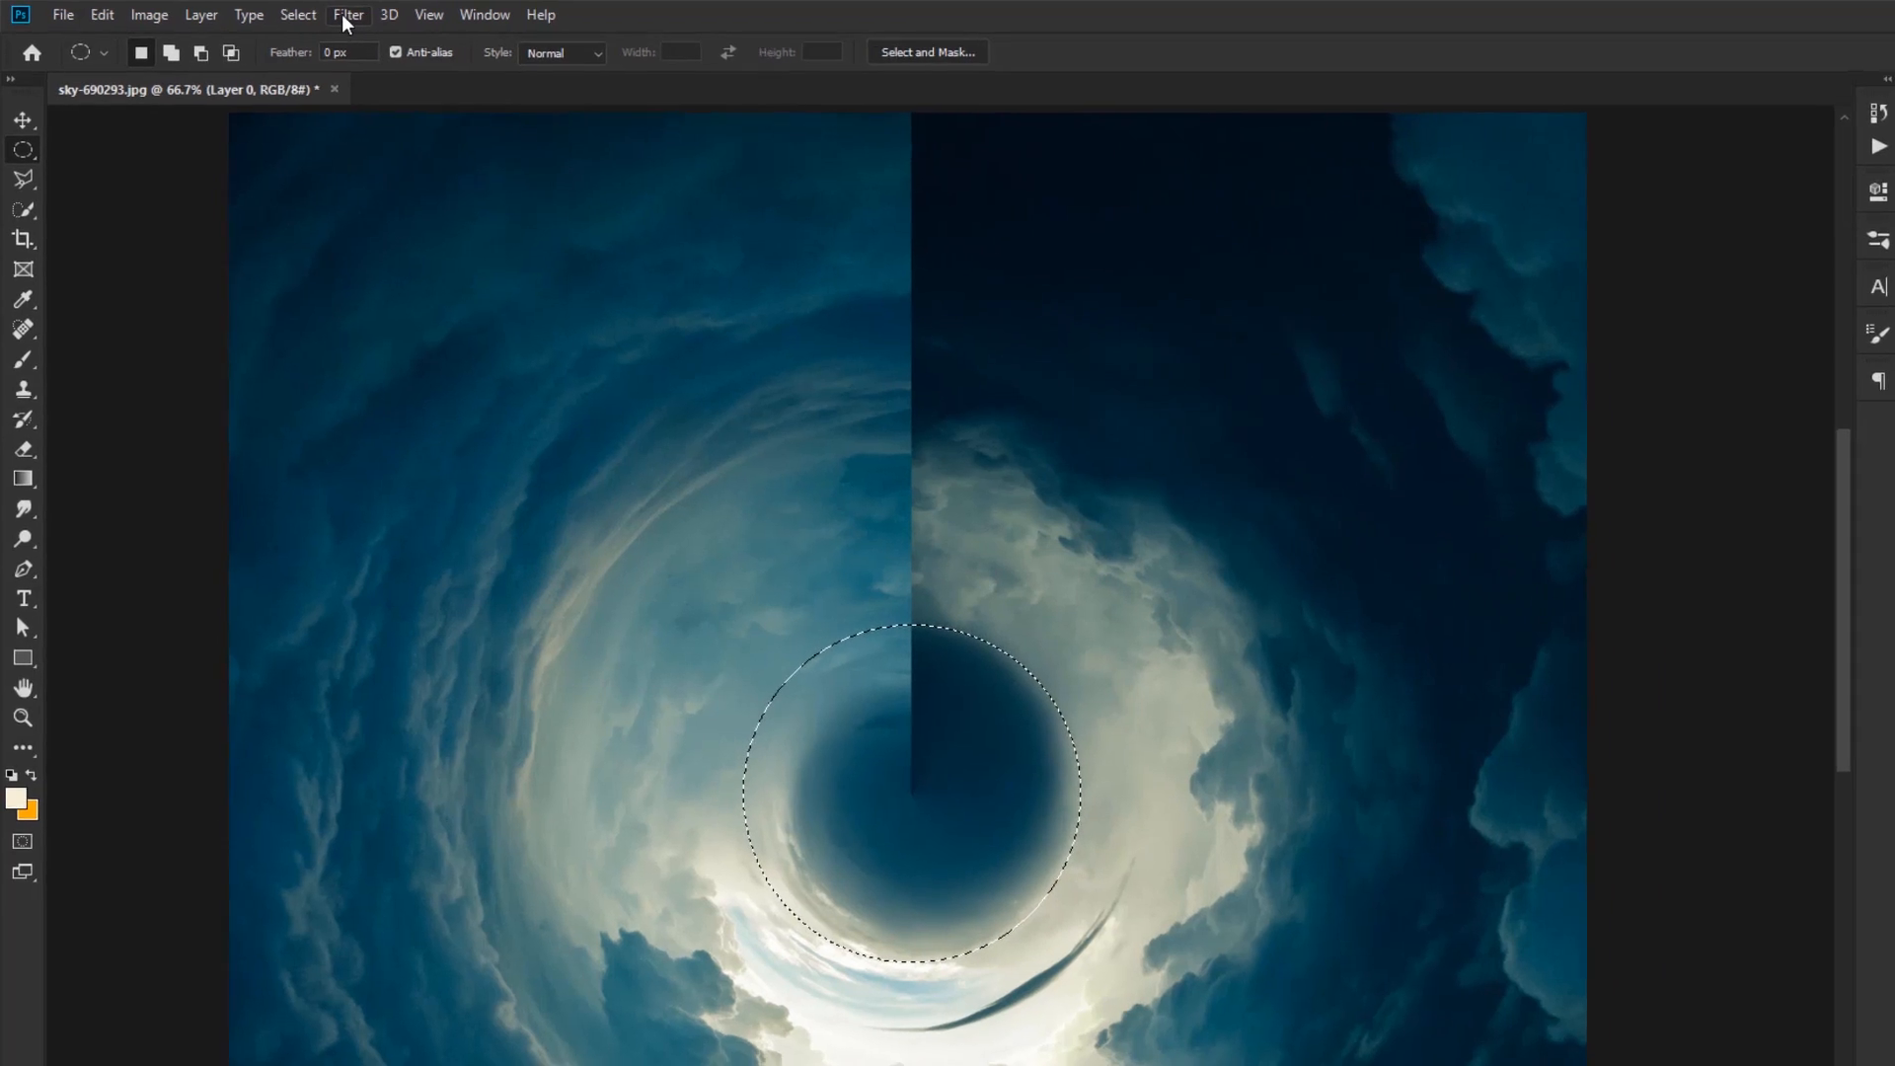
# Step: Apply a Radial Blur with the Spin method and Best quality to the selected central hole, and deselect it
pyautogui.click(348, 16)
pyautogui.moveTo(360, 276)
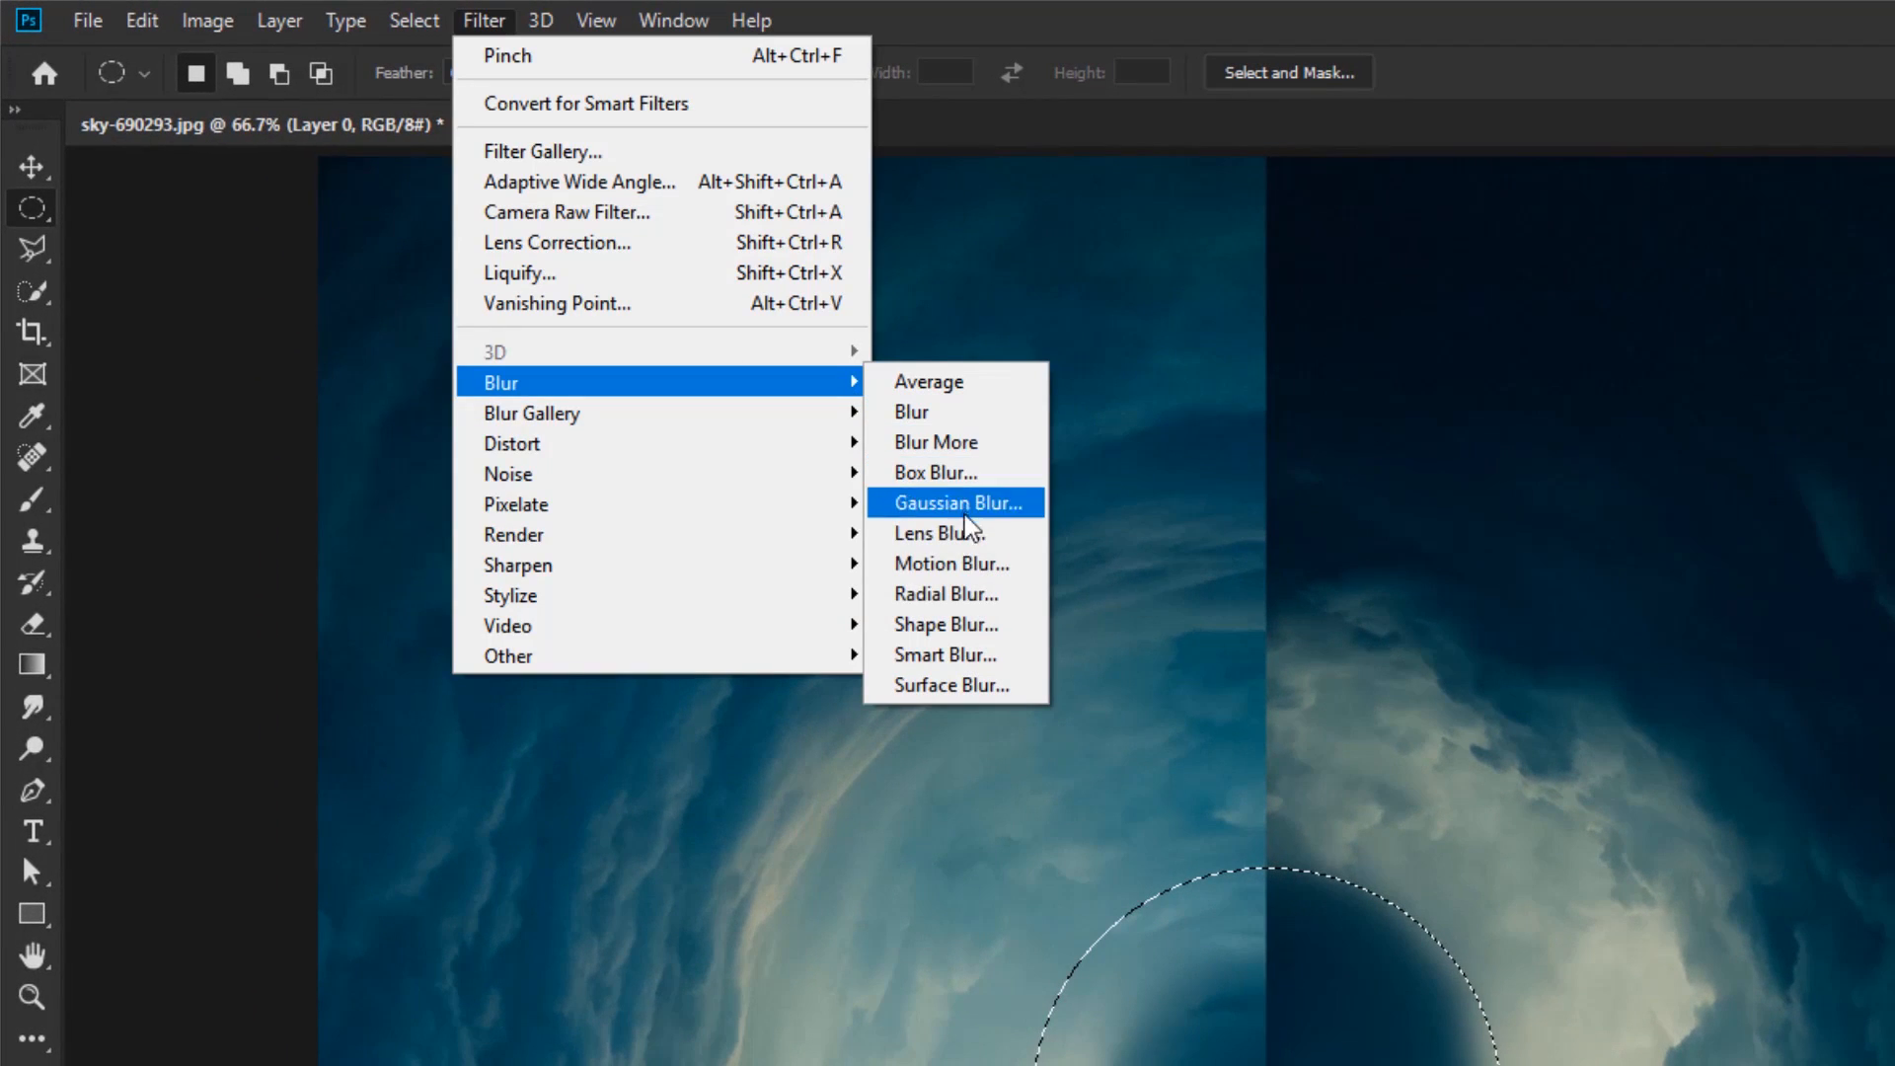
pyautogui.click(946, 594)
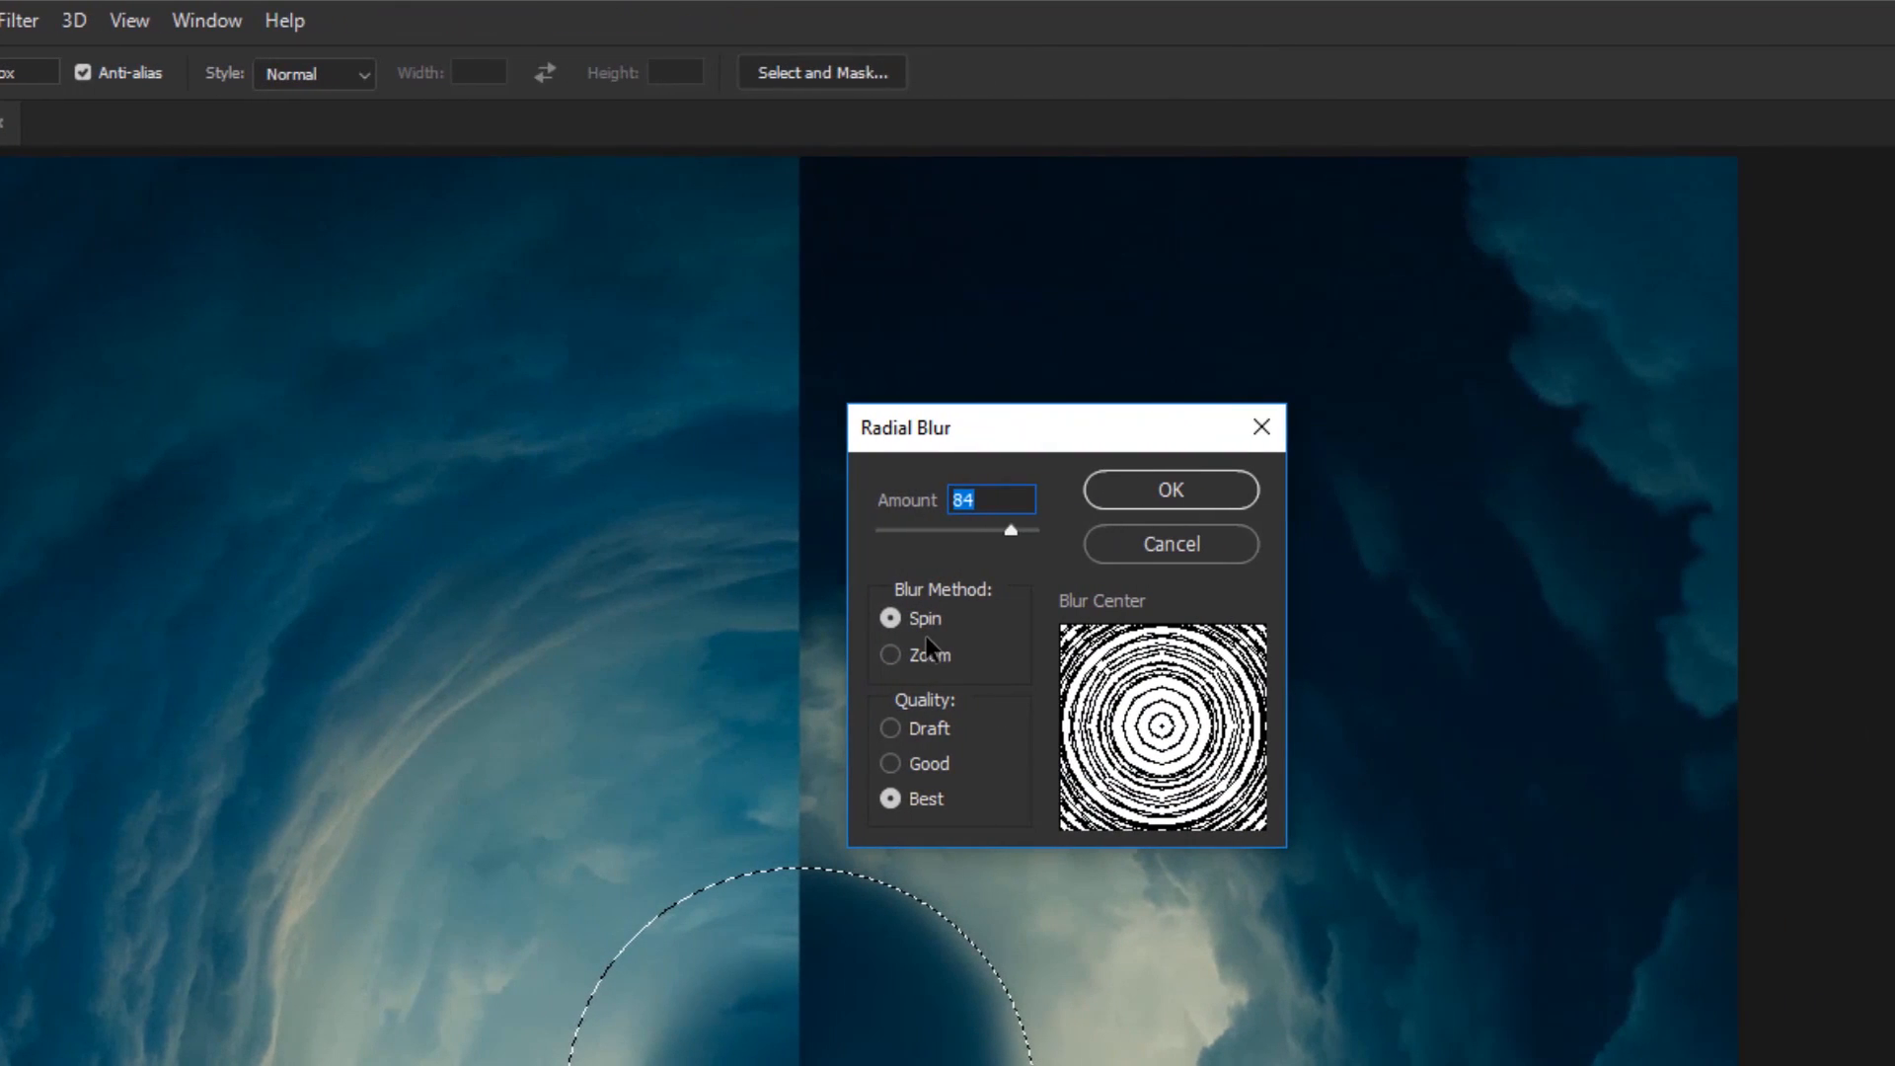
pyautogui.click(1381, 632)
pyautogui.moveTo(1002, 531)
pyautogui.mouseDown()
pyautogui.moveTo(1031, 537)
pyautogui.moveTo(989, 543)
pyautogui.moveTo(1016, 541)
pyautogui.mouseUp()
pyautogui.click(1113, 501)
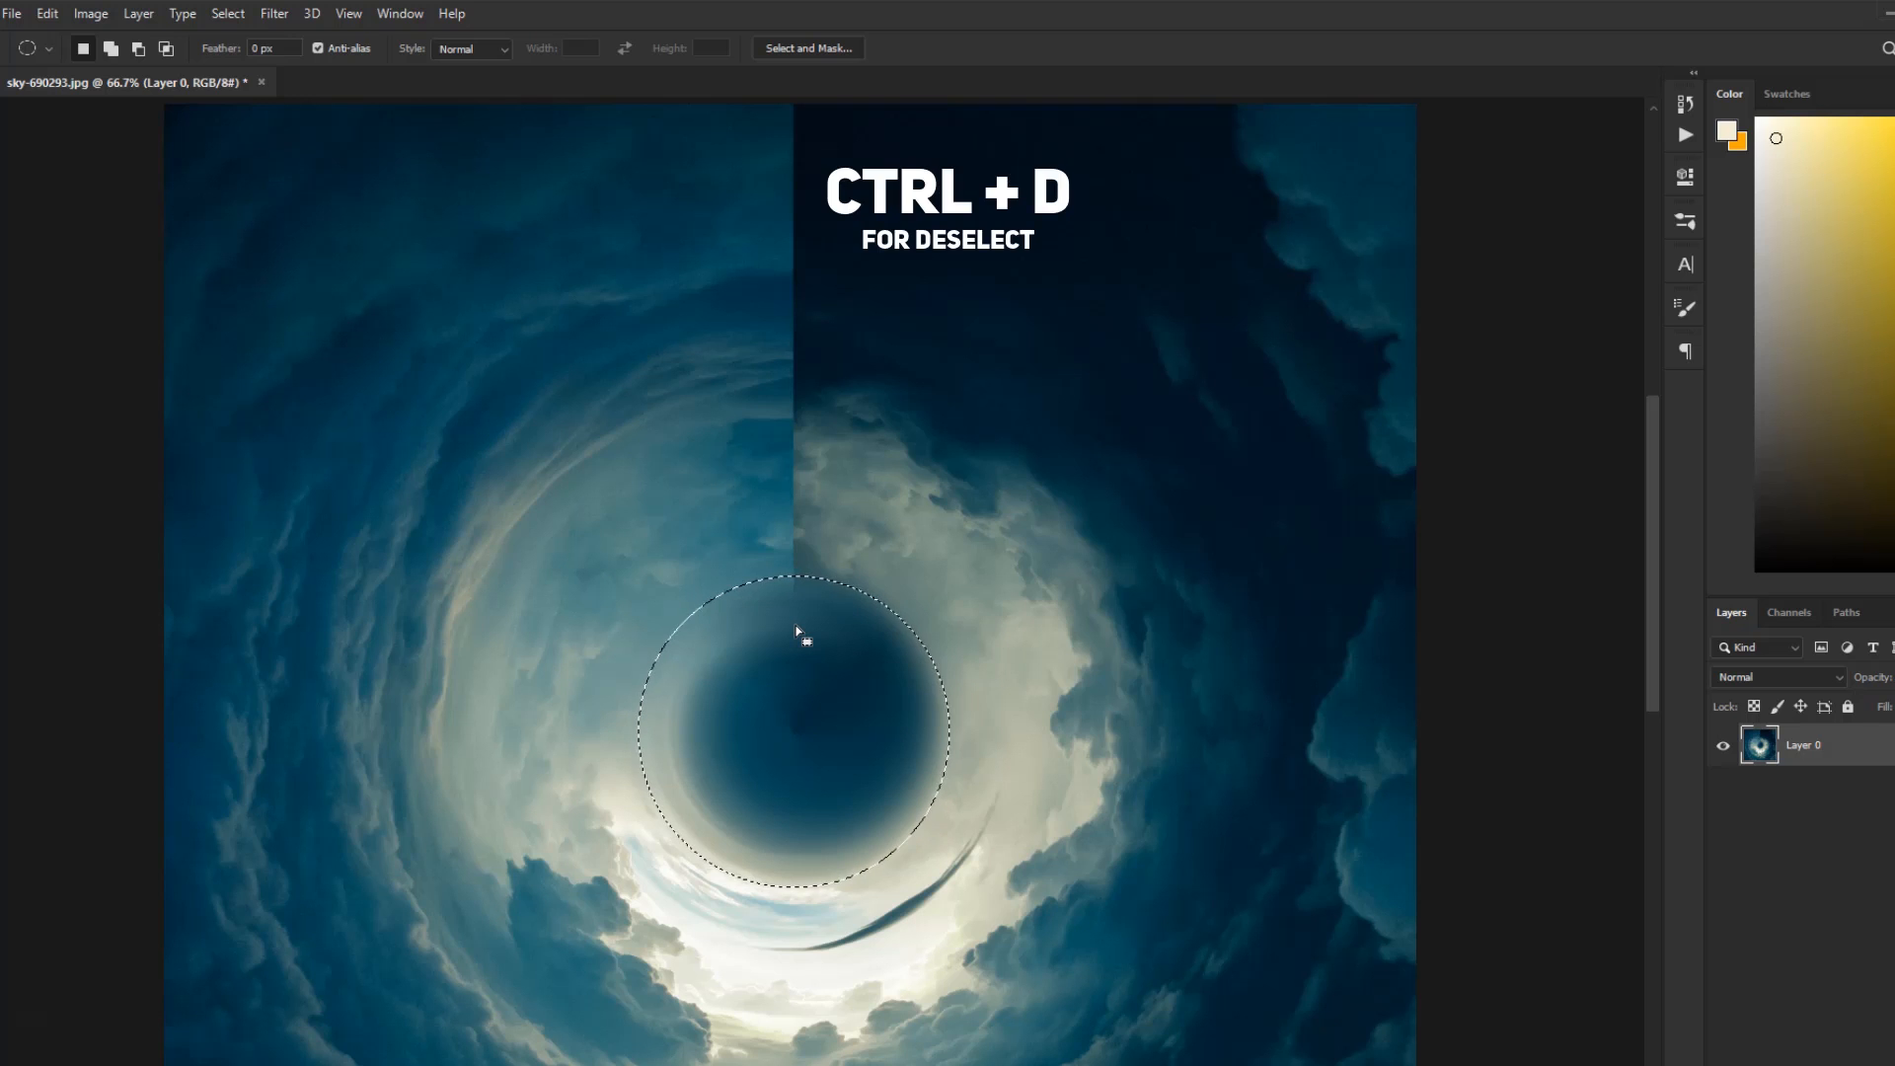
pyautogui.hotkey('ctrl', 'd')
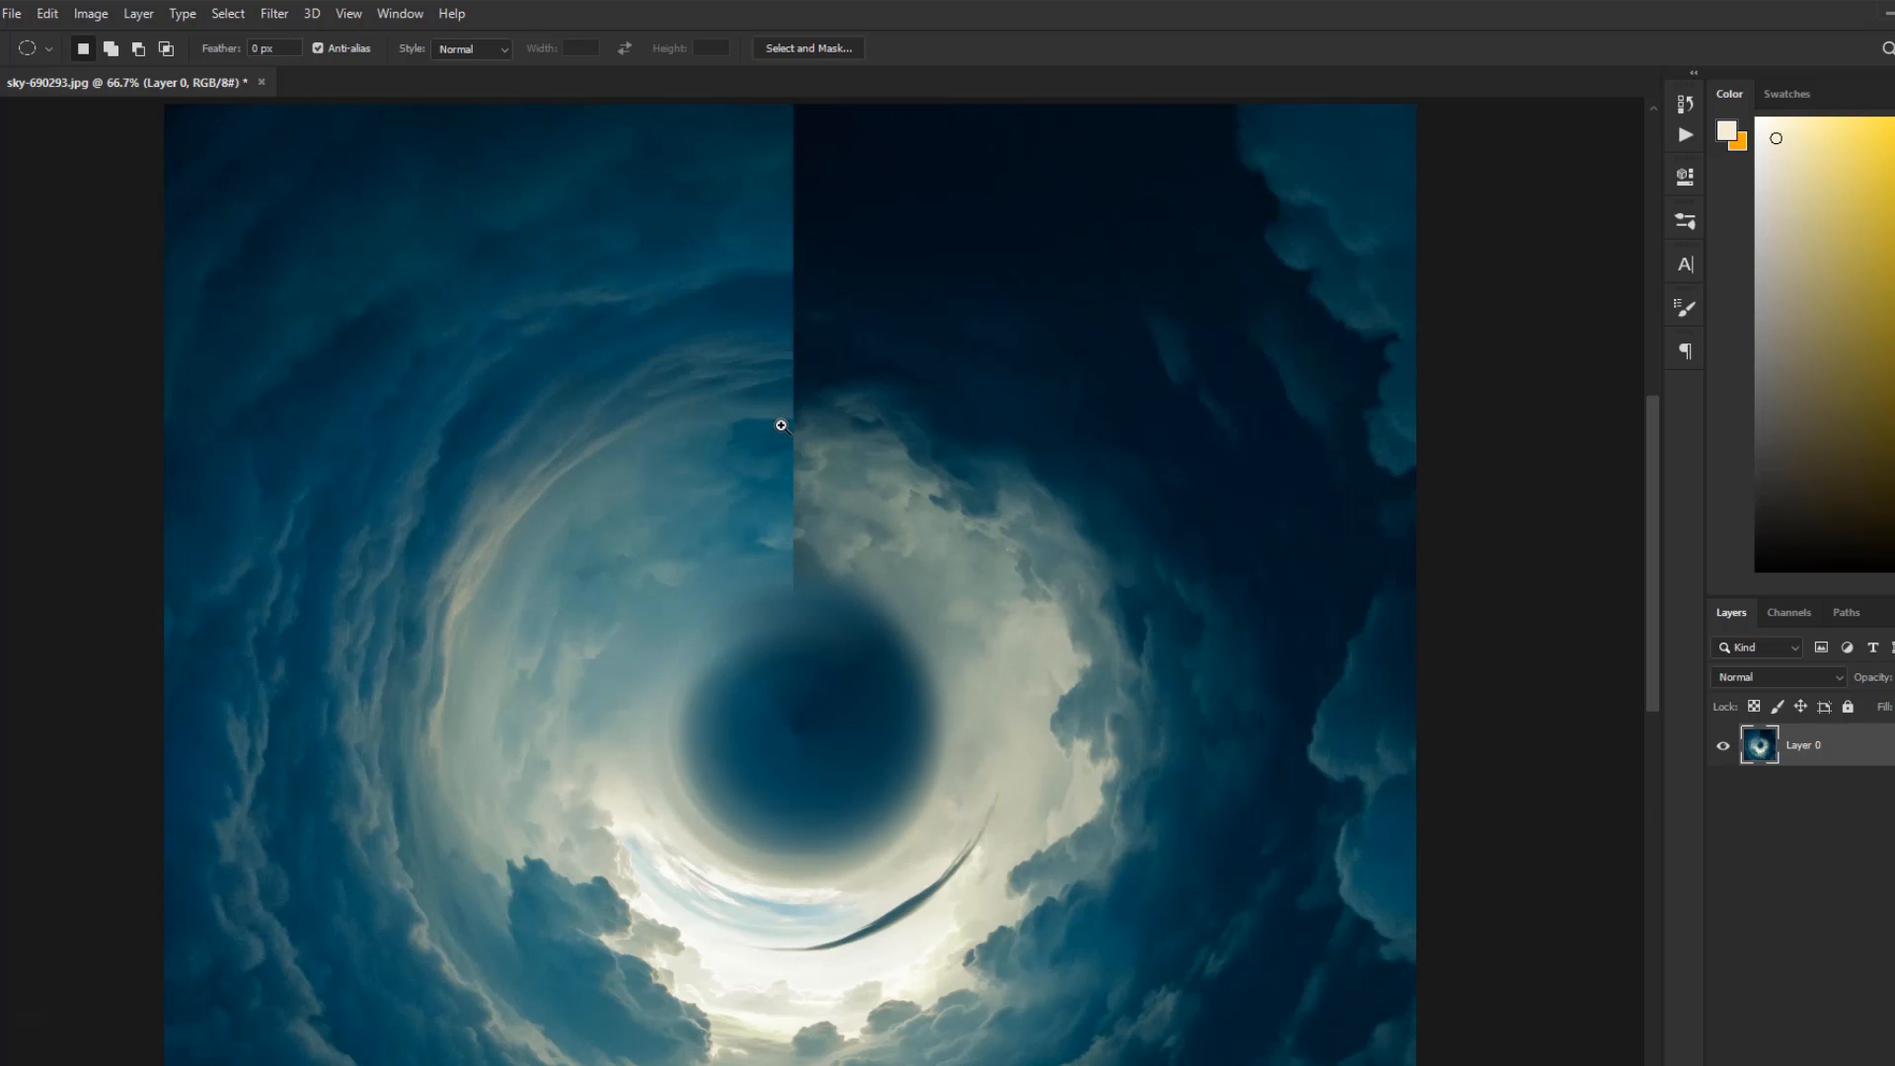
# Step: Use the Clone Stamp tool to copy blue cloud from beside the seam over the seam's lower end, just above the dark hole
pyautogui.hotkey('ctrl', '+')
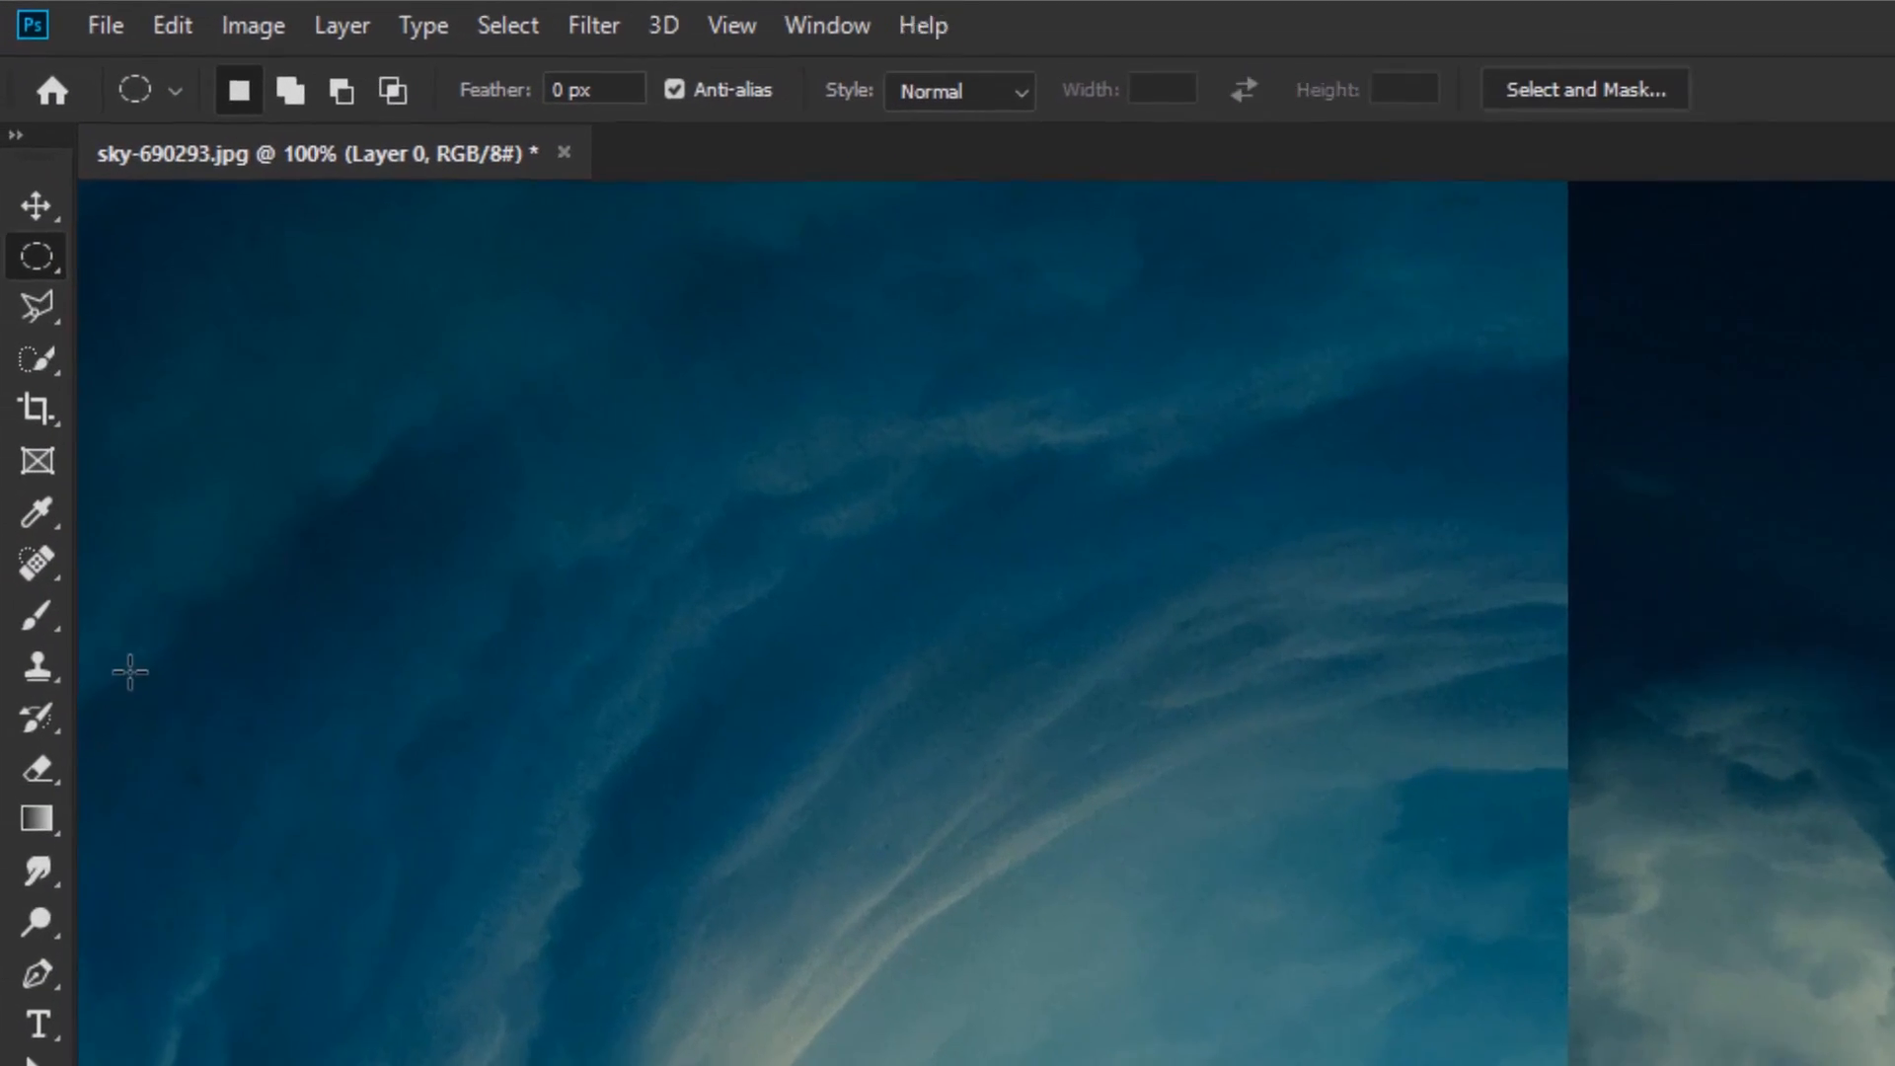
pyautogui.click(38, 691)
pyautogui.click(157, 683)
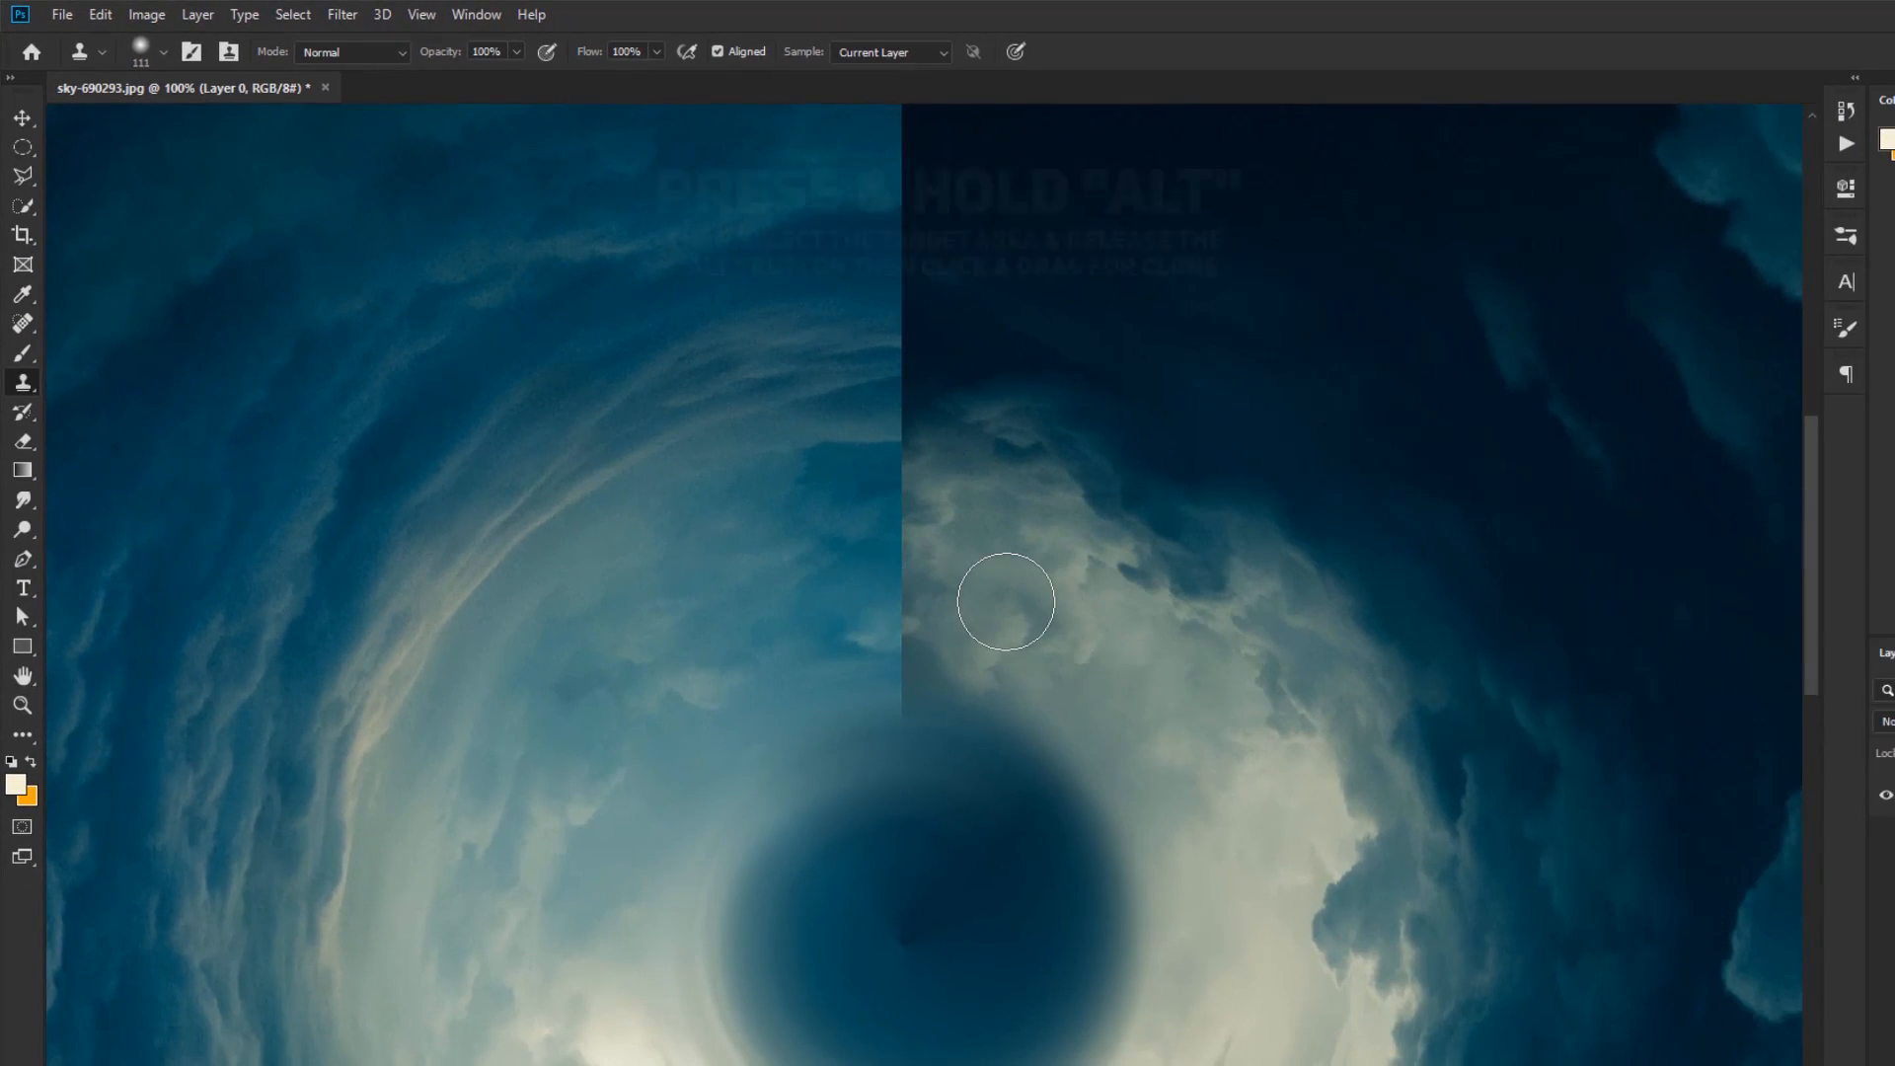
pyautogui.press('alt')
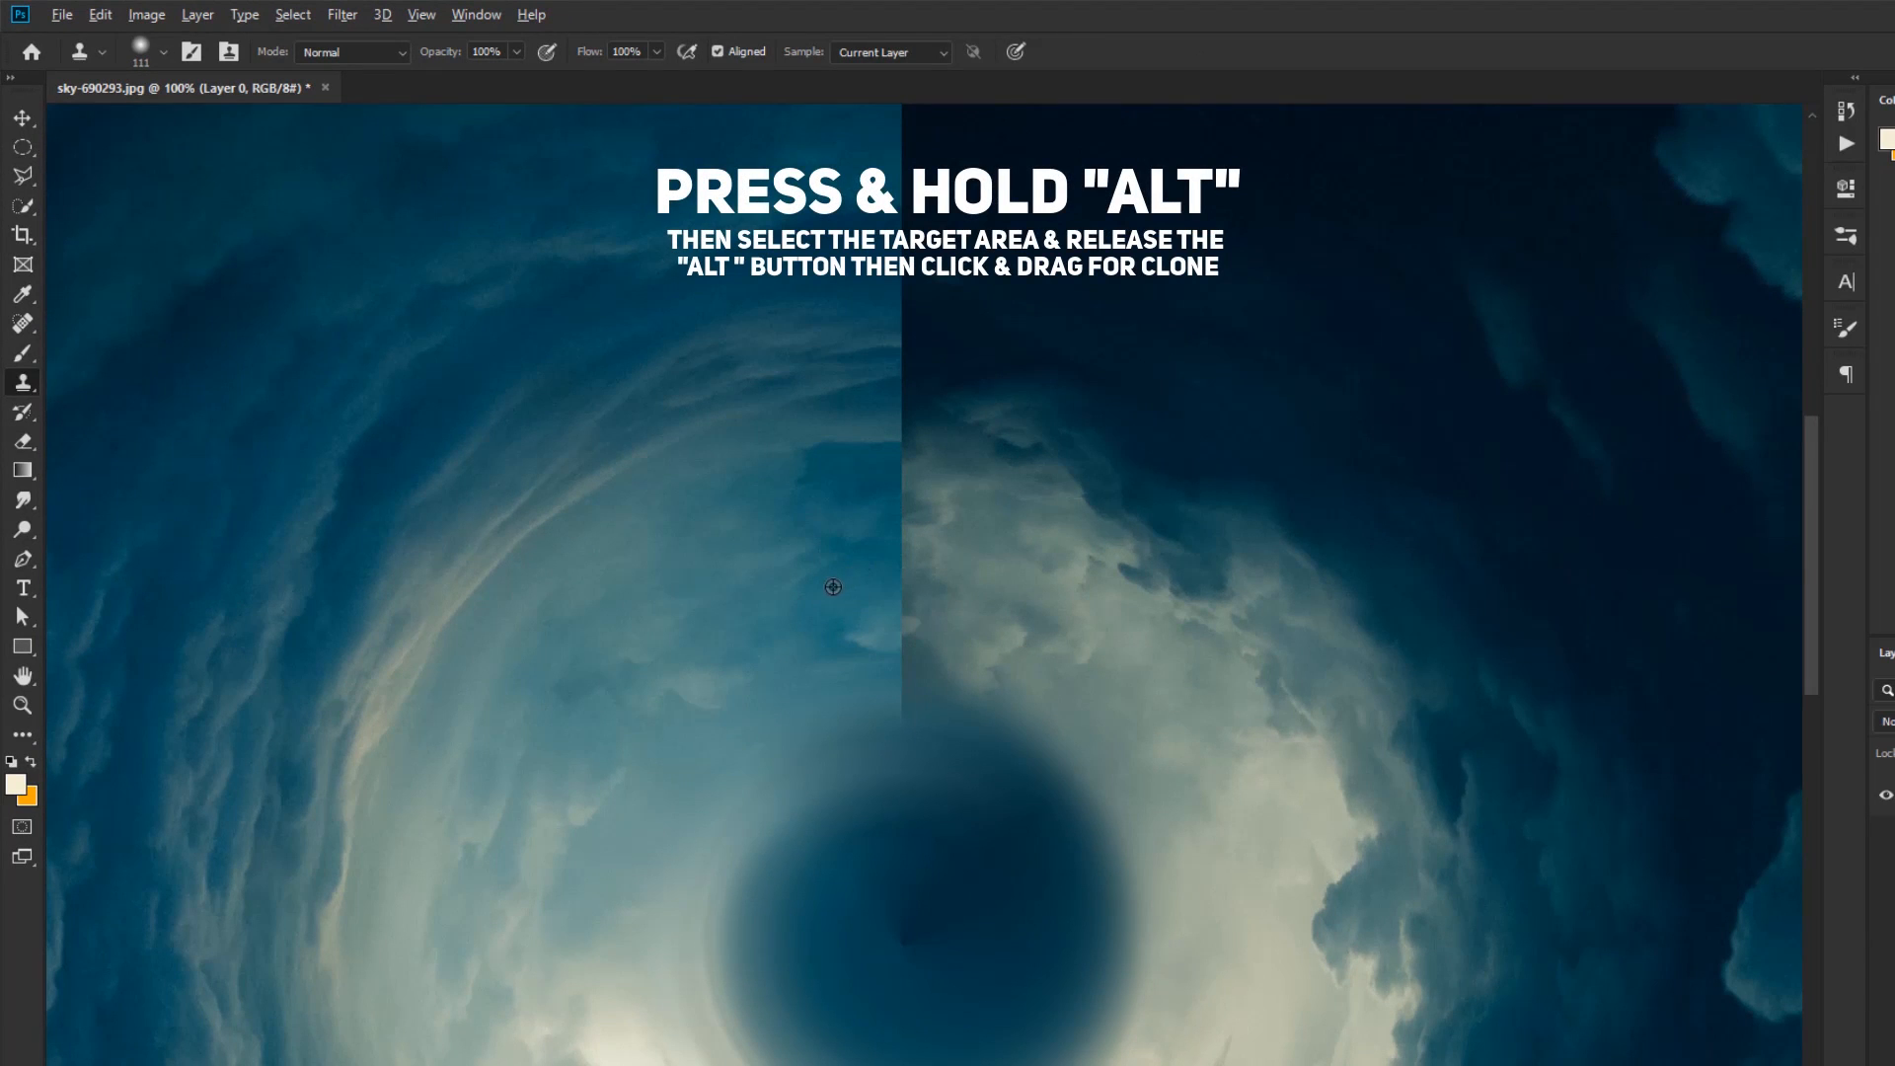
pyautogui.keyDown('alt'); pyautogui.click(827, 590); pyautogui.keyUp('alt')
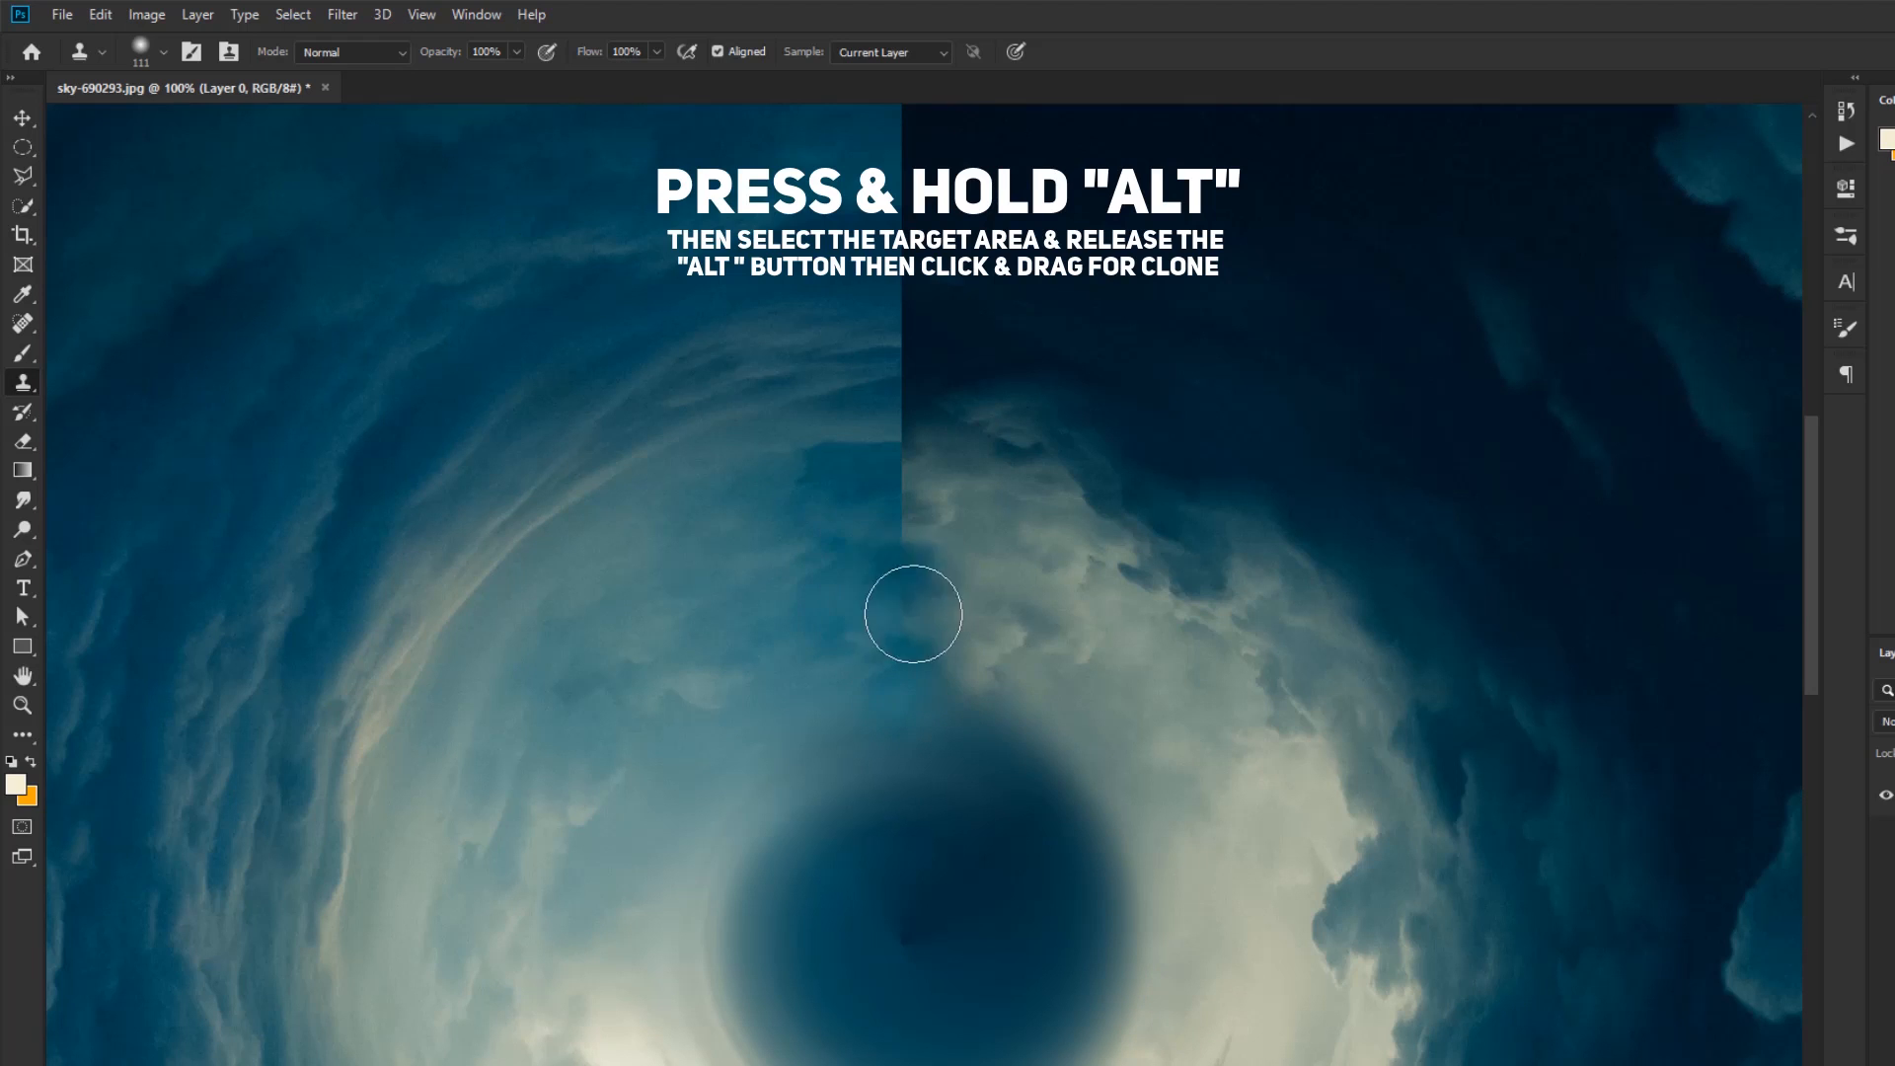
# Step: Resample the blue clouds left of the seam and clone them upward along it to the upper rim of the bright clouds
pyautogui.press('alt')
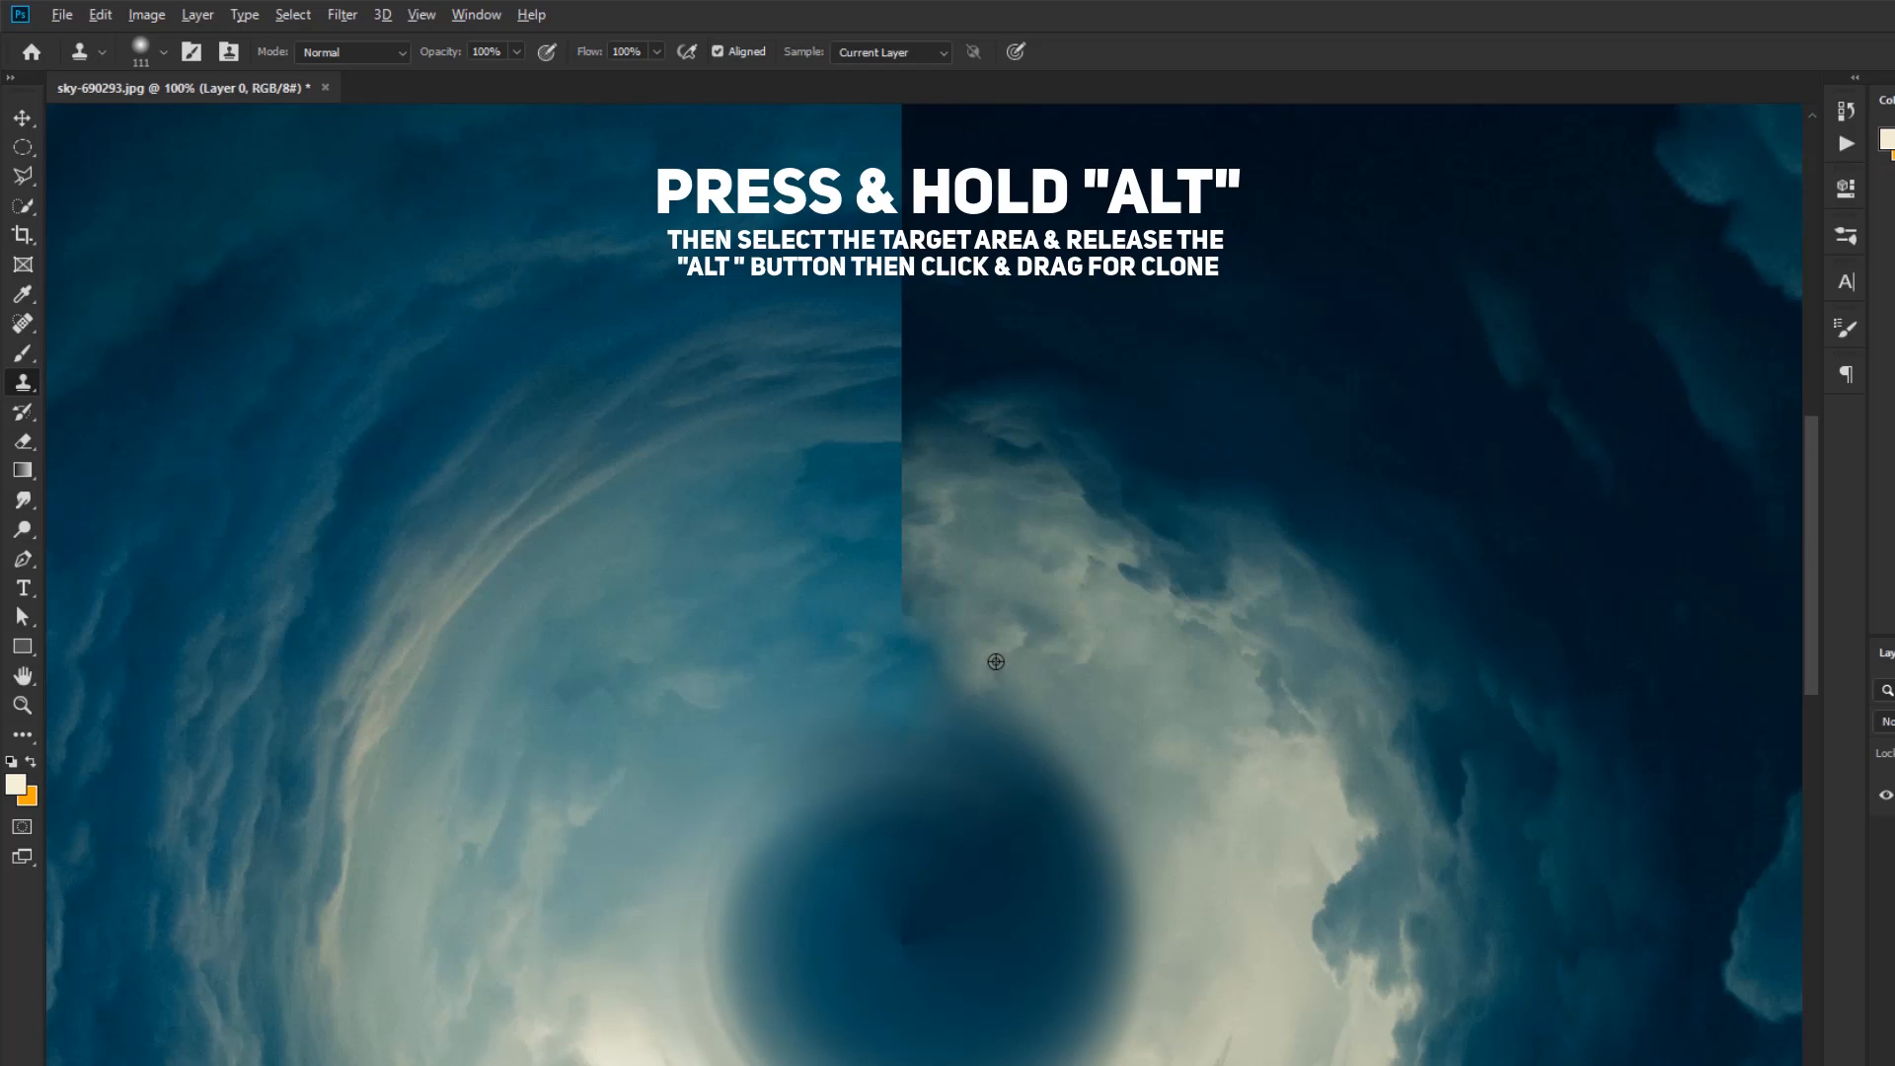
pyautogui.keyDown('alt'); pyautogui.click(778, 590); pyautogui.keyUp('alt')
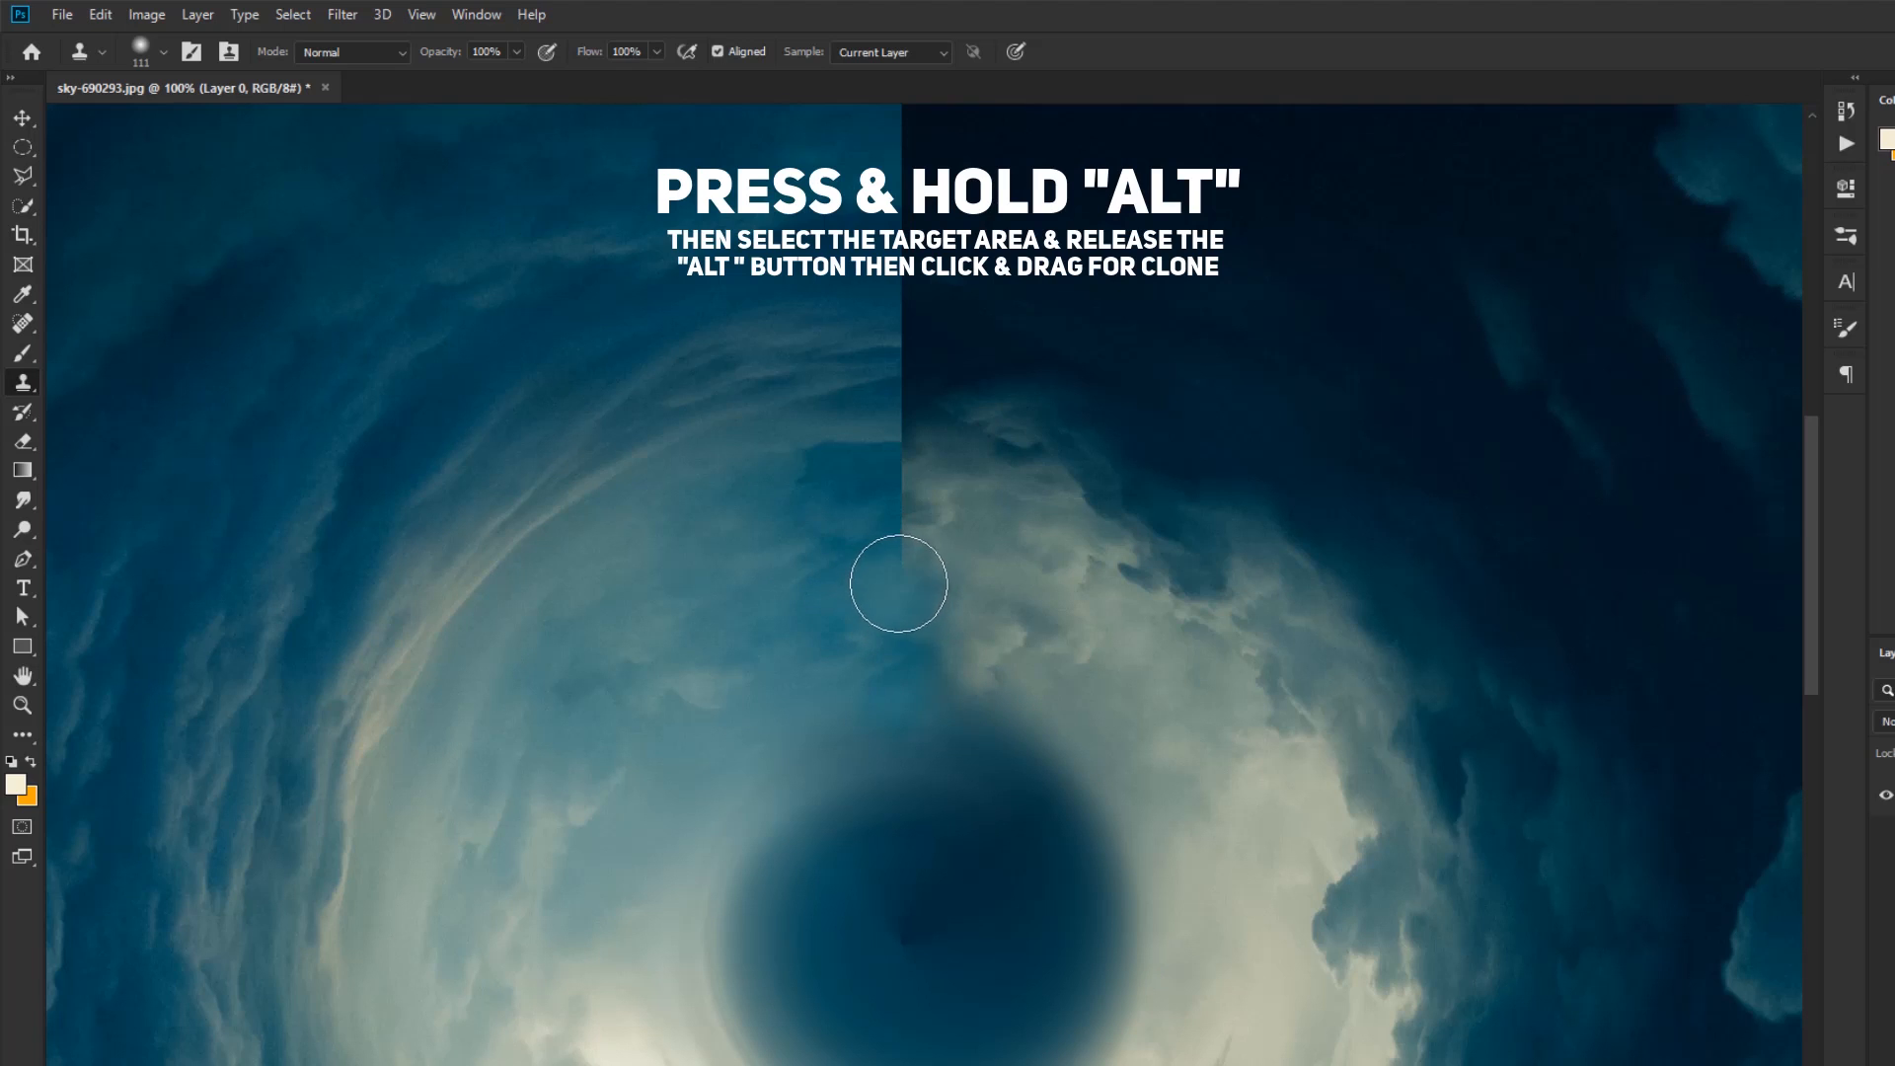
pyautogui.moveTo(898, 583); pyautogui.dragTo(901, 542)
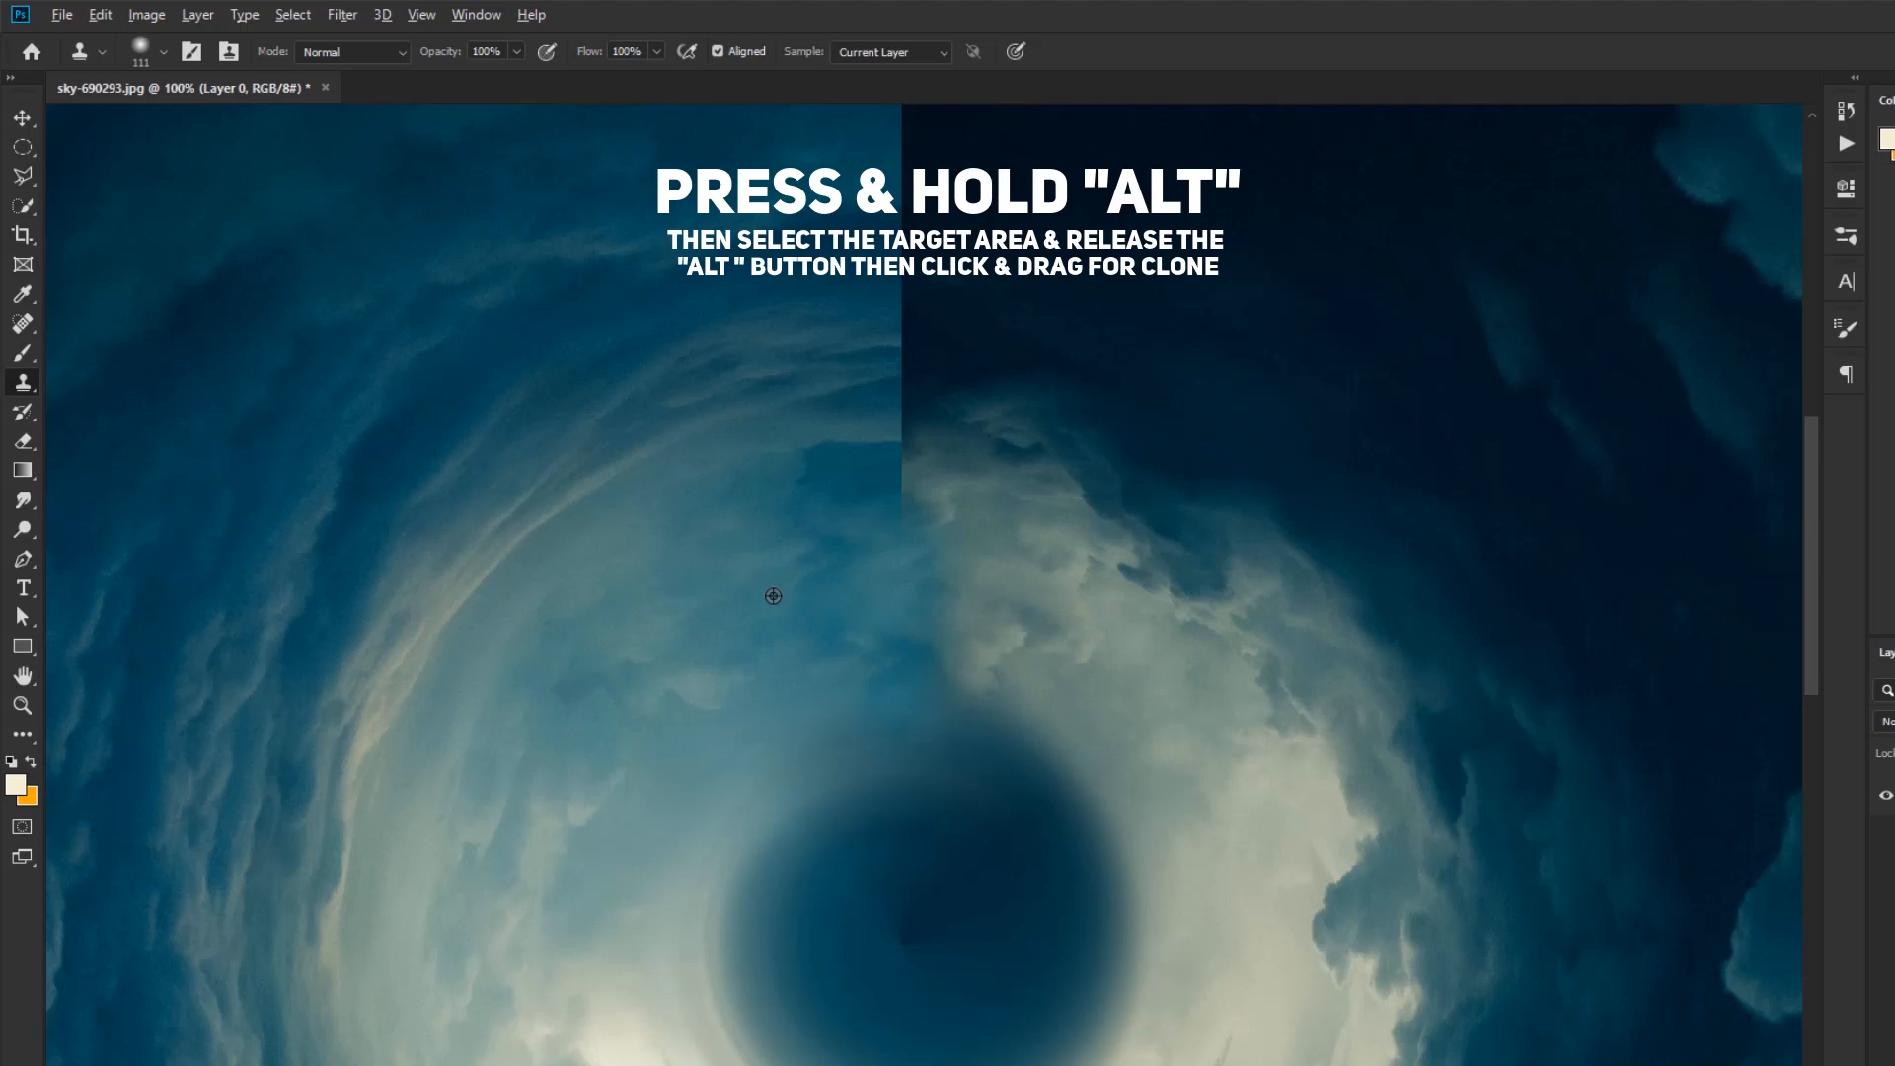
pyautogui.keyDown('alt'); pyautogui.click(808, 642); pyautogui.keyUp('alt')
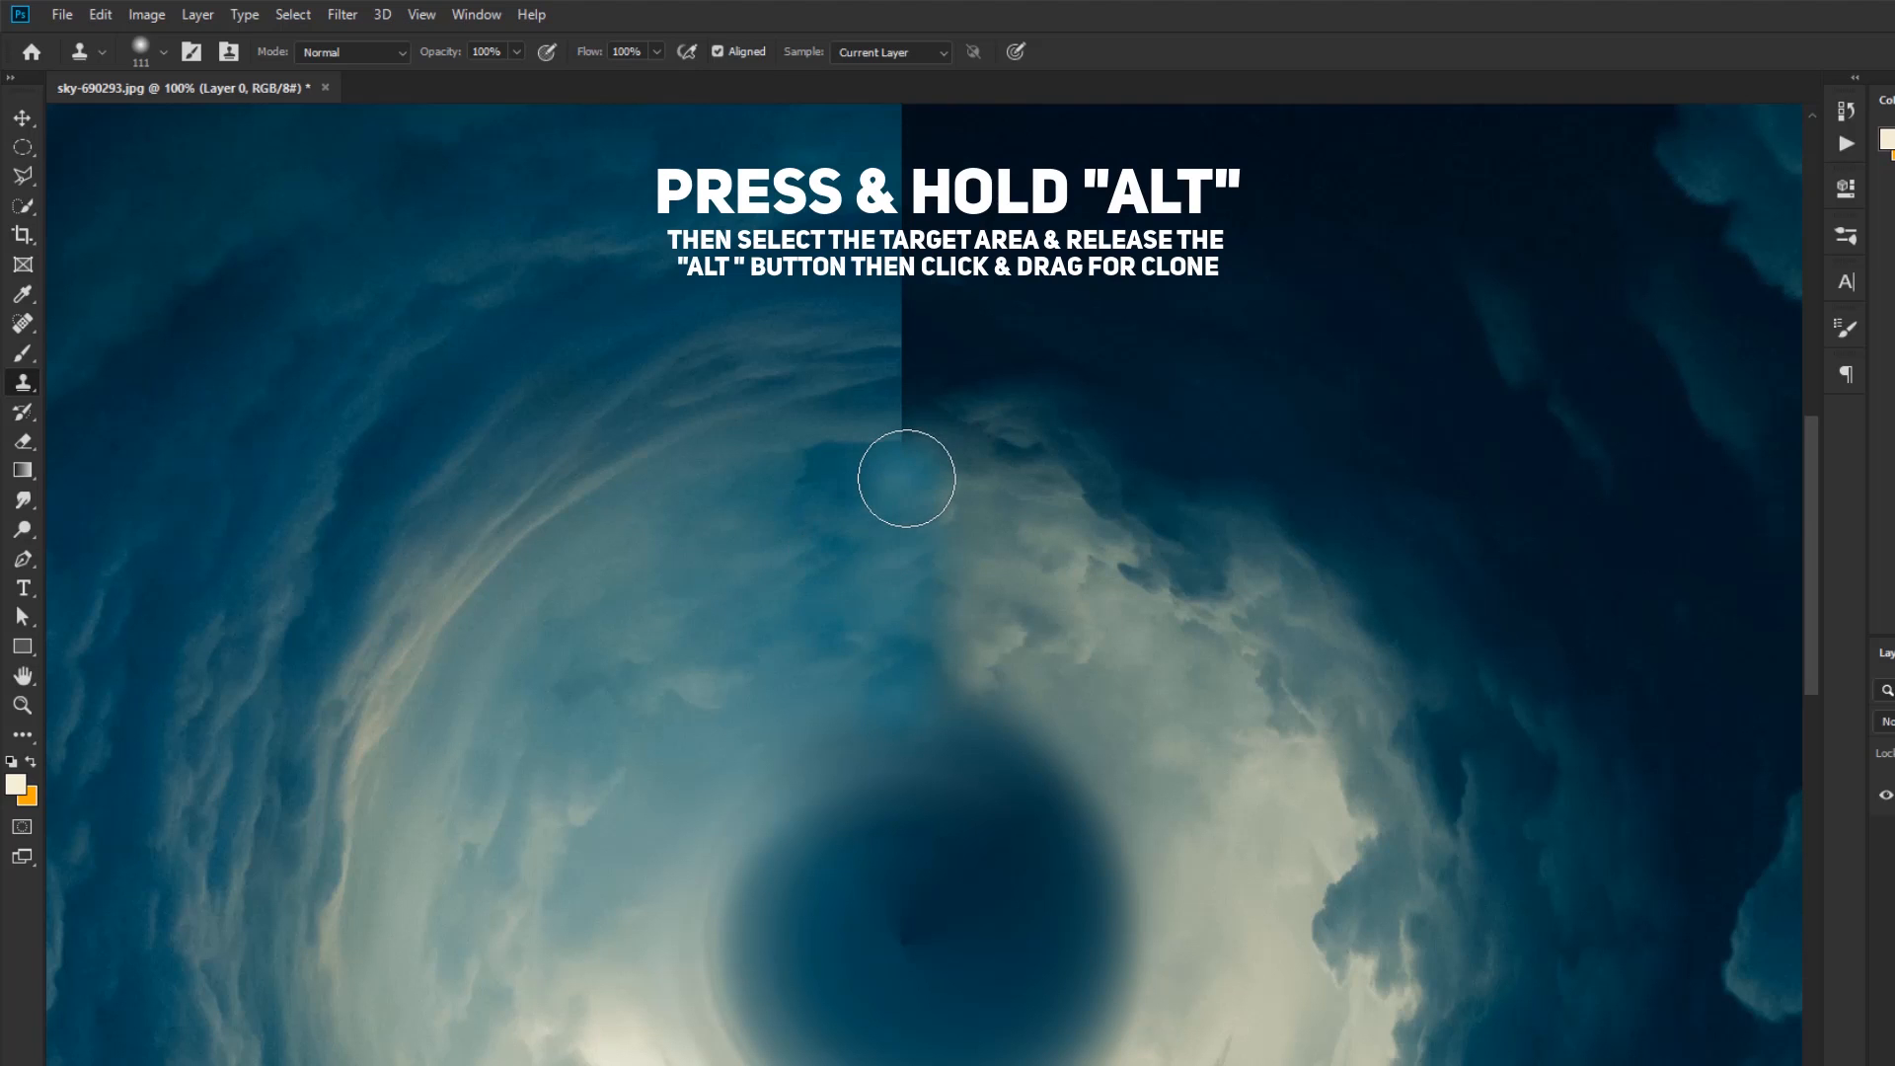
pyautogui.moveTo(905, 477); pyautogui.dragTo(897, 418)
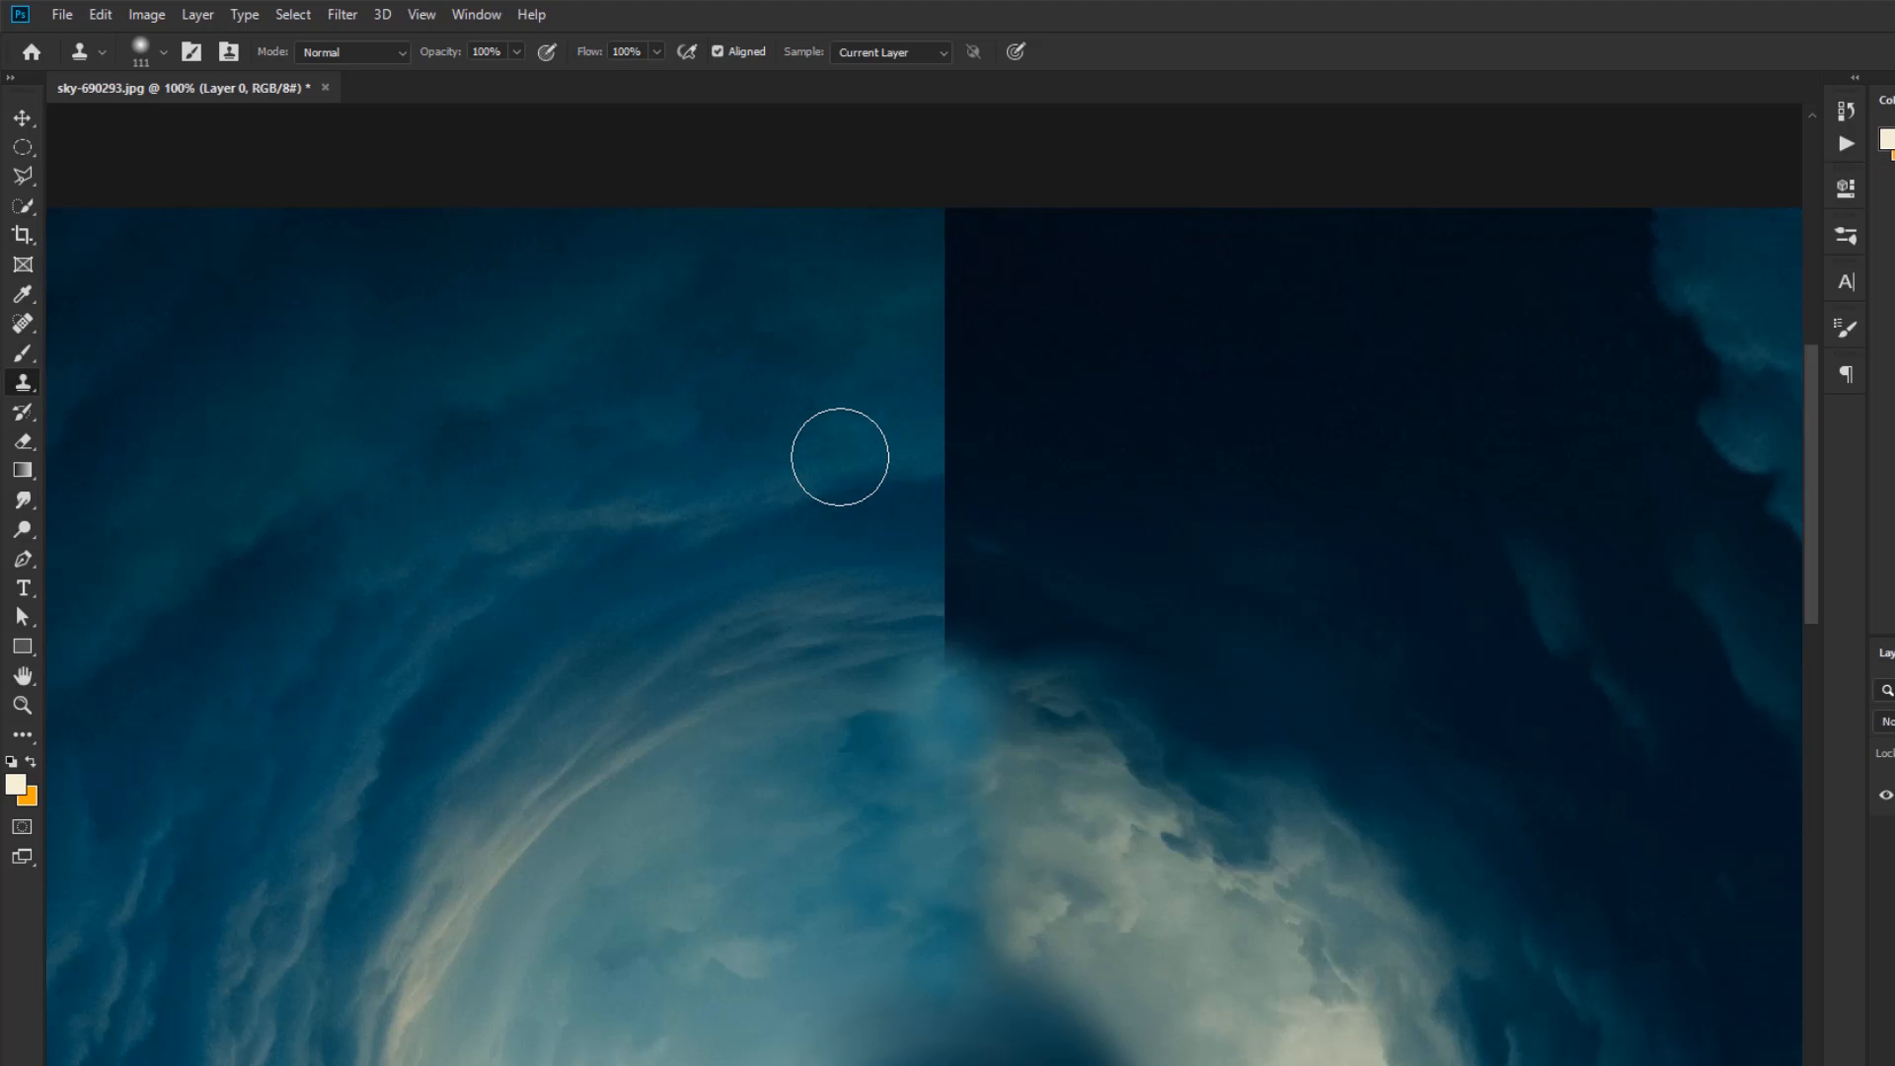
# Step: Draw a four-sided Polygonal Lasso selection around the dark clouds at the image's lower edge, slightly right of centre
pyautogui.hotkey('ctrl', '-')
pyautogui.press('space')
pyautogui.moveTo(986, 579); pyautogui.dragTo(1011, 241)
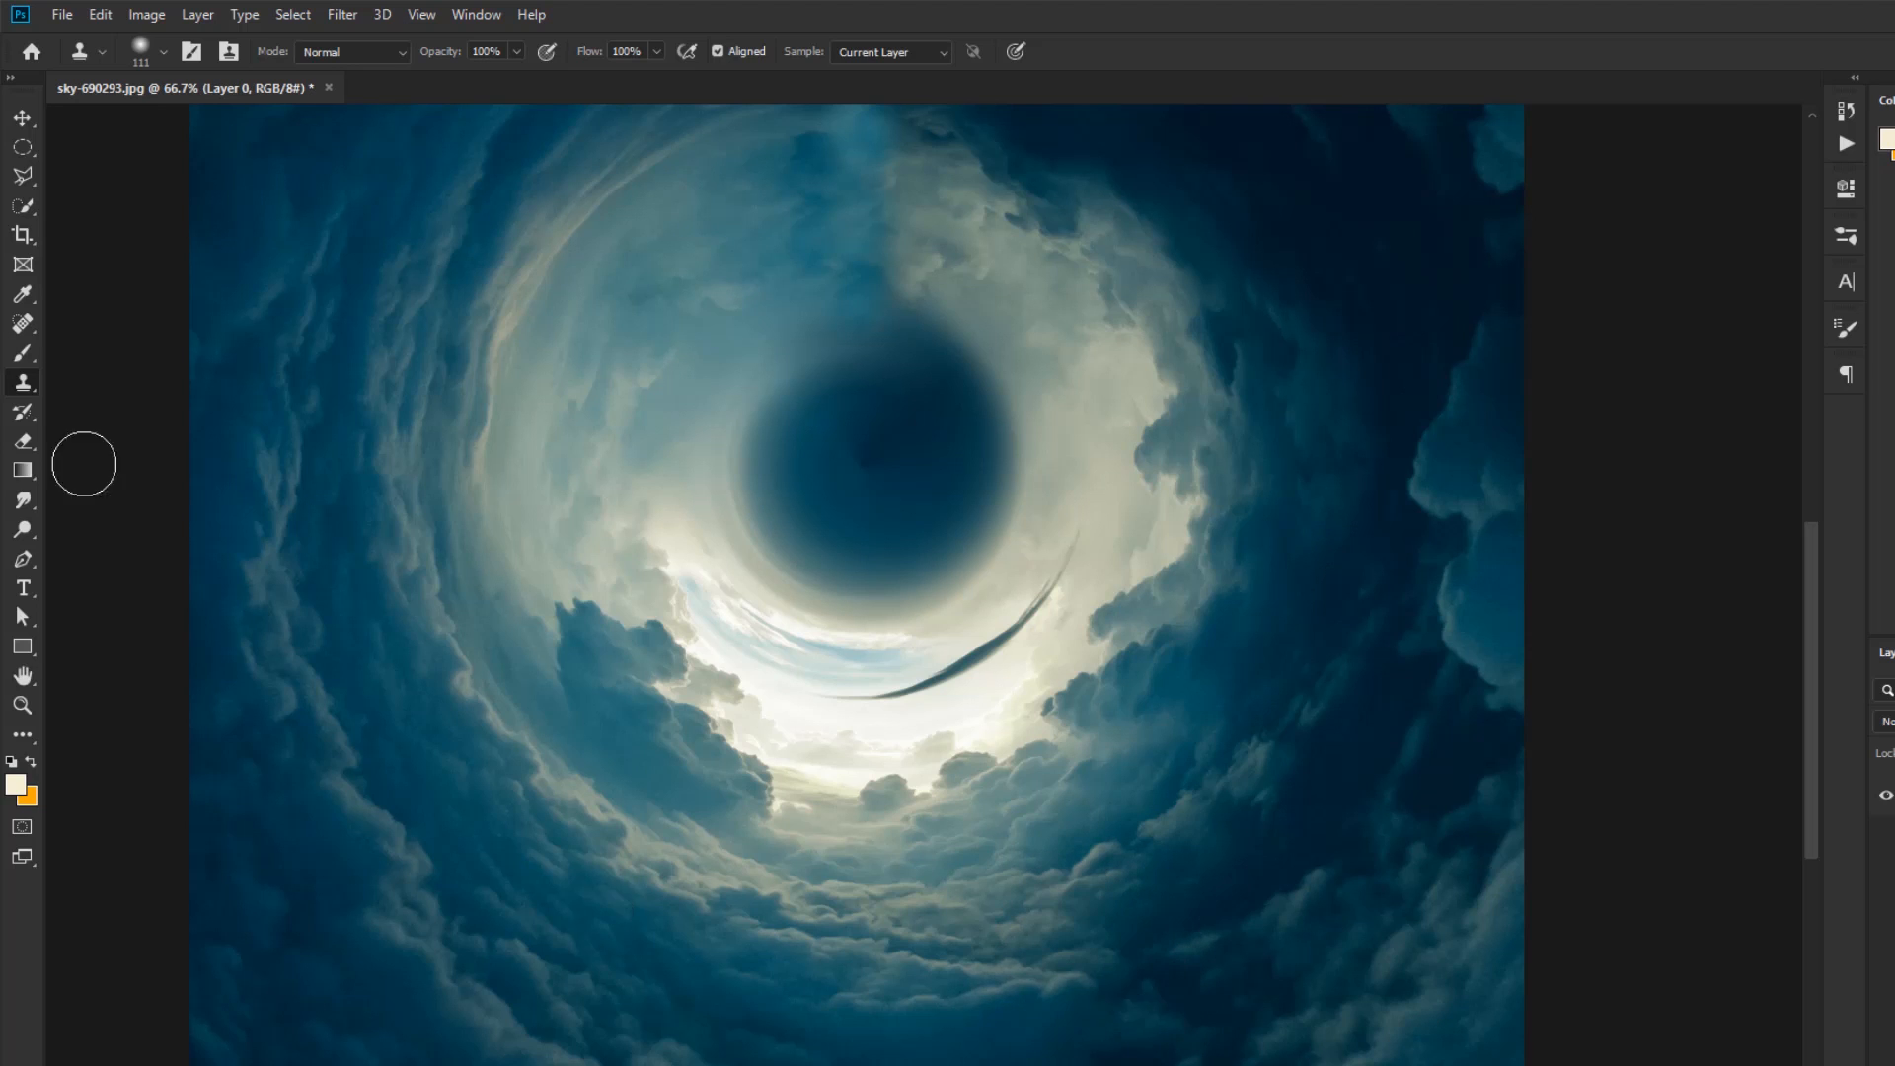
pyautogui.click(23, 176)
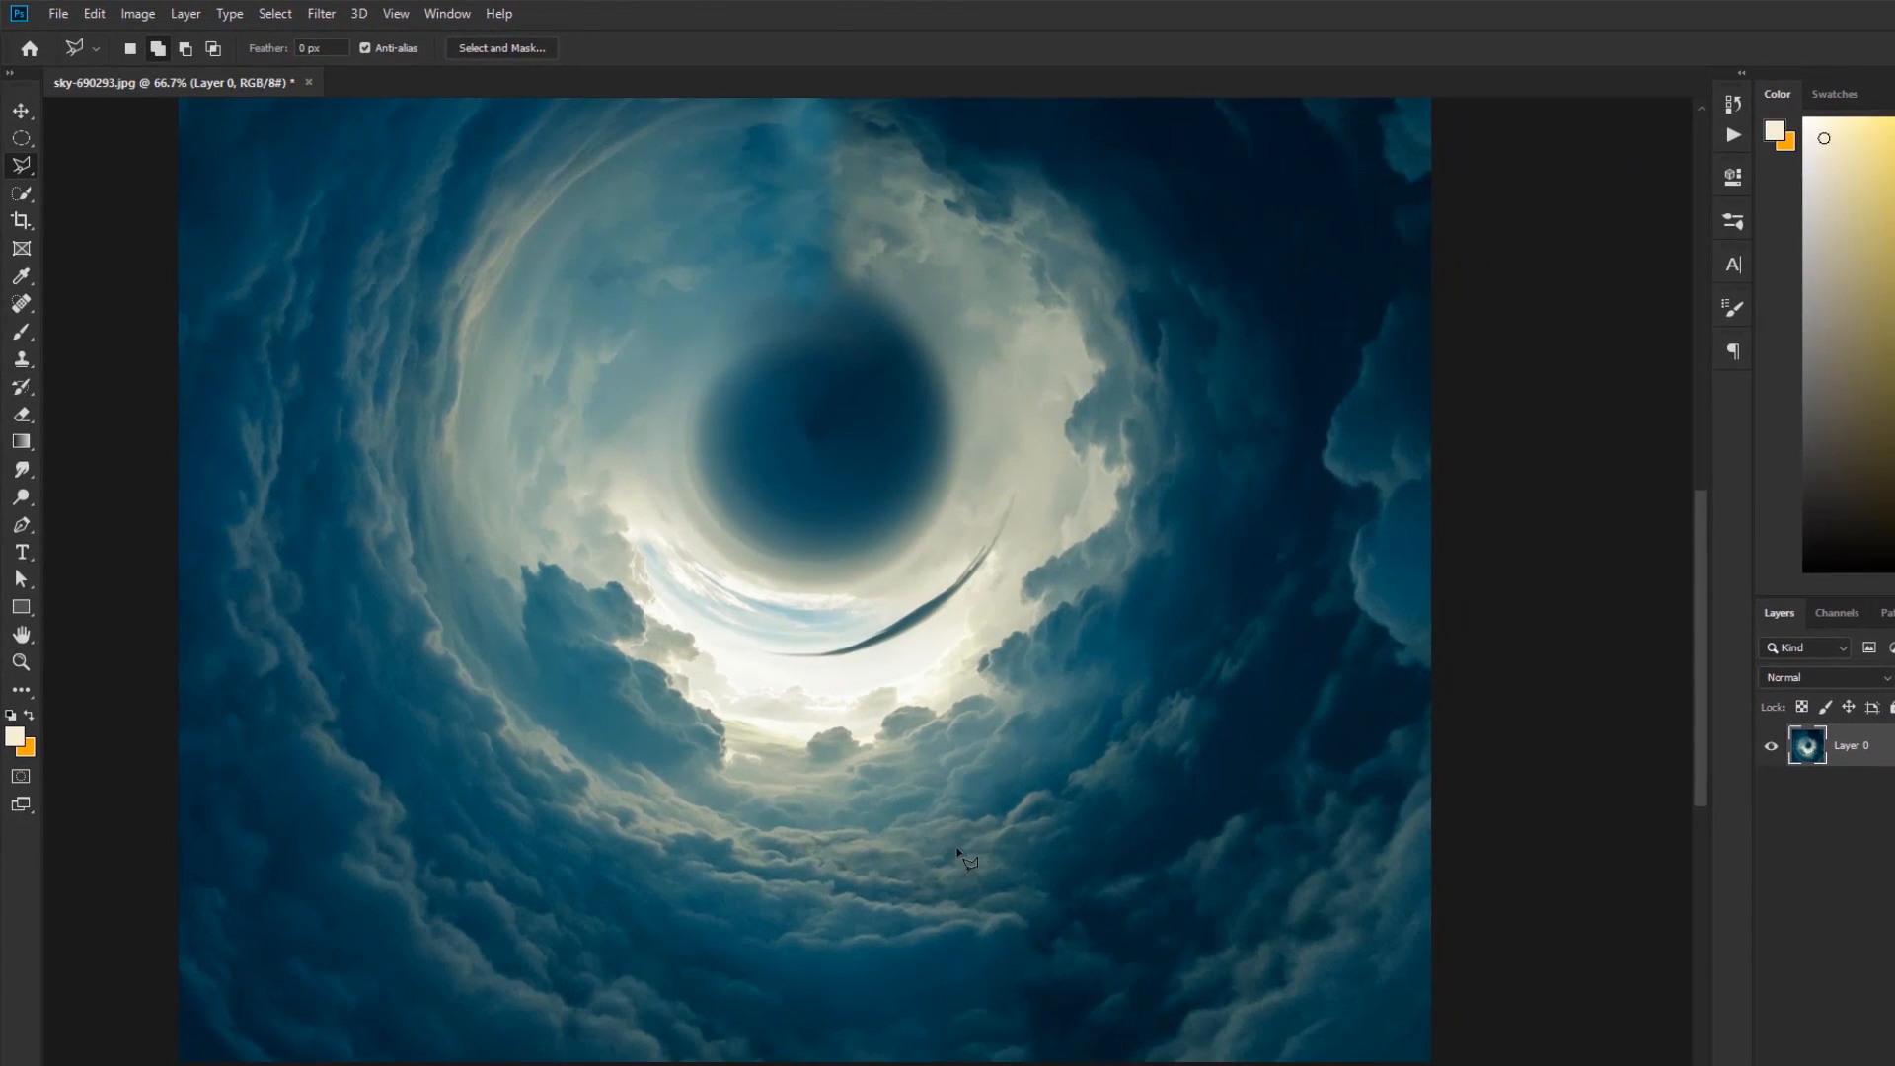
pyautogui.click(922, 850)
pyautogui.click(964, 1063)
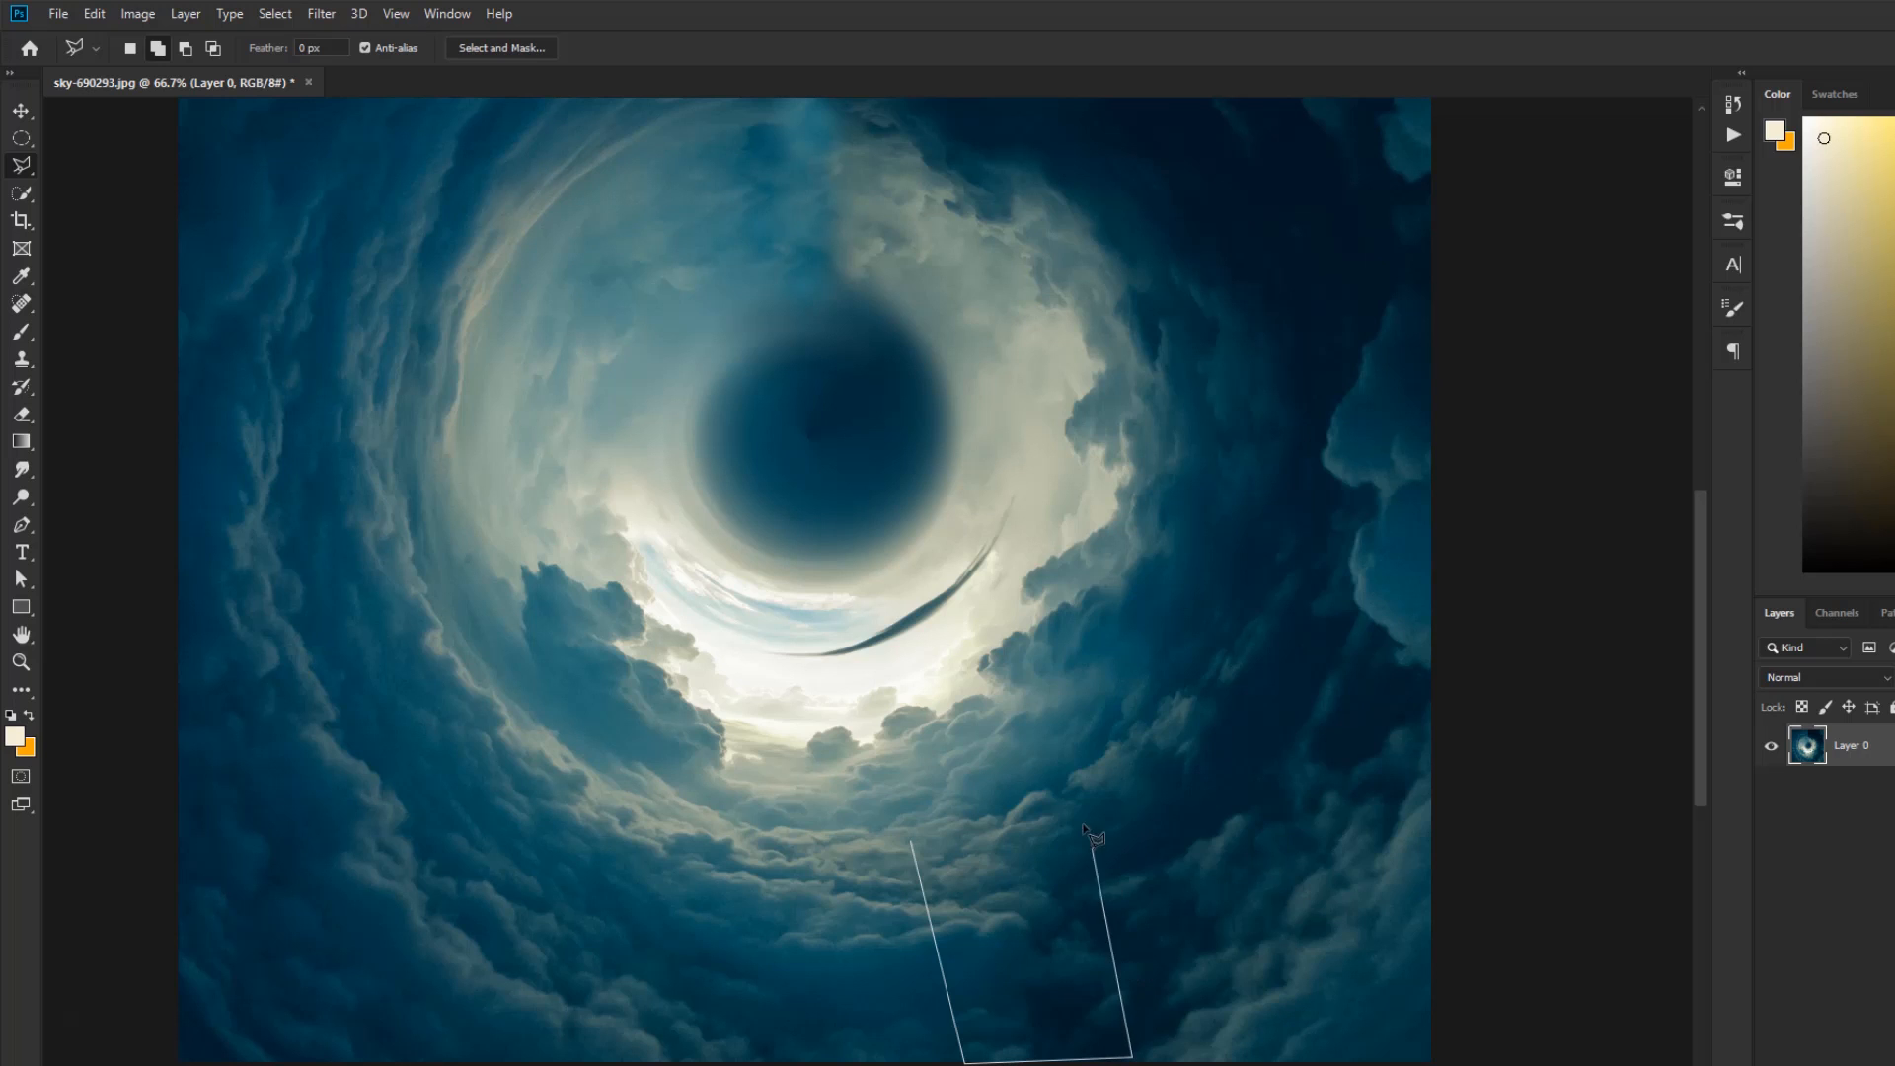
pyautogui.click(1068, 808)
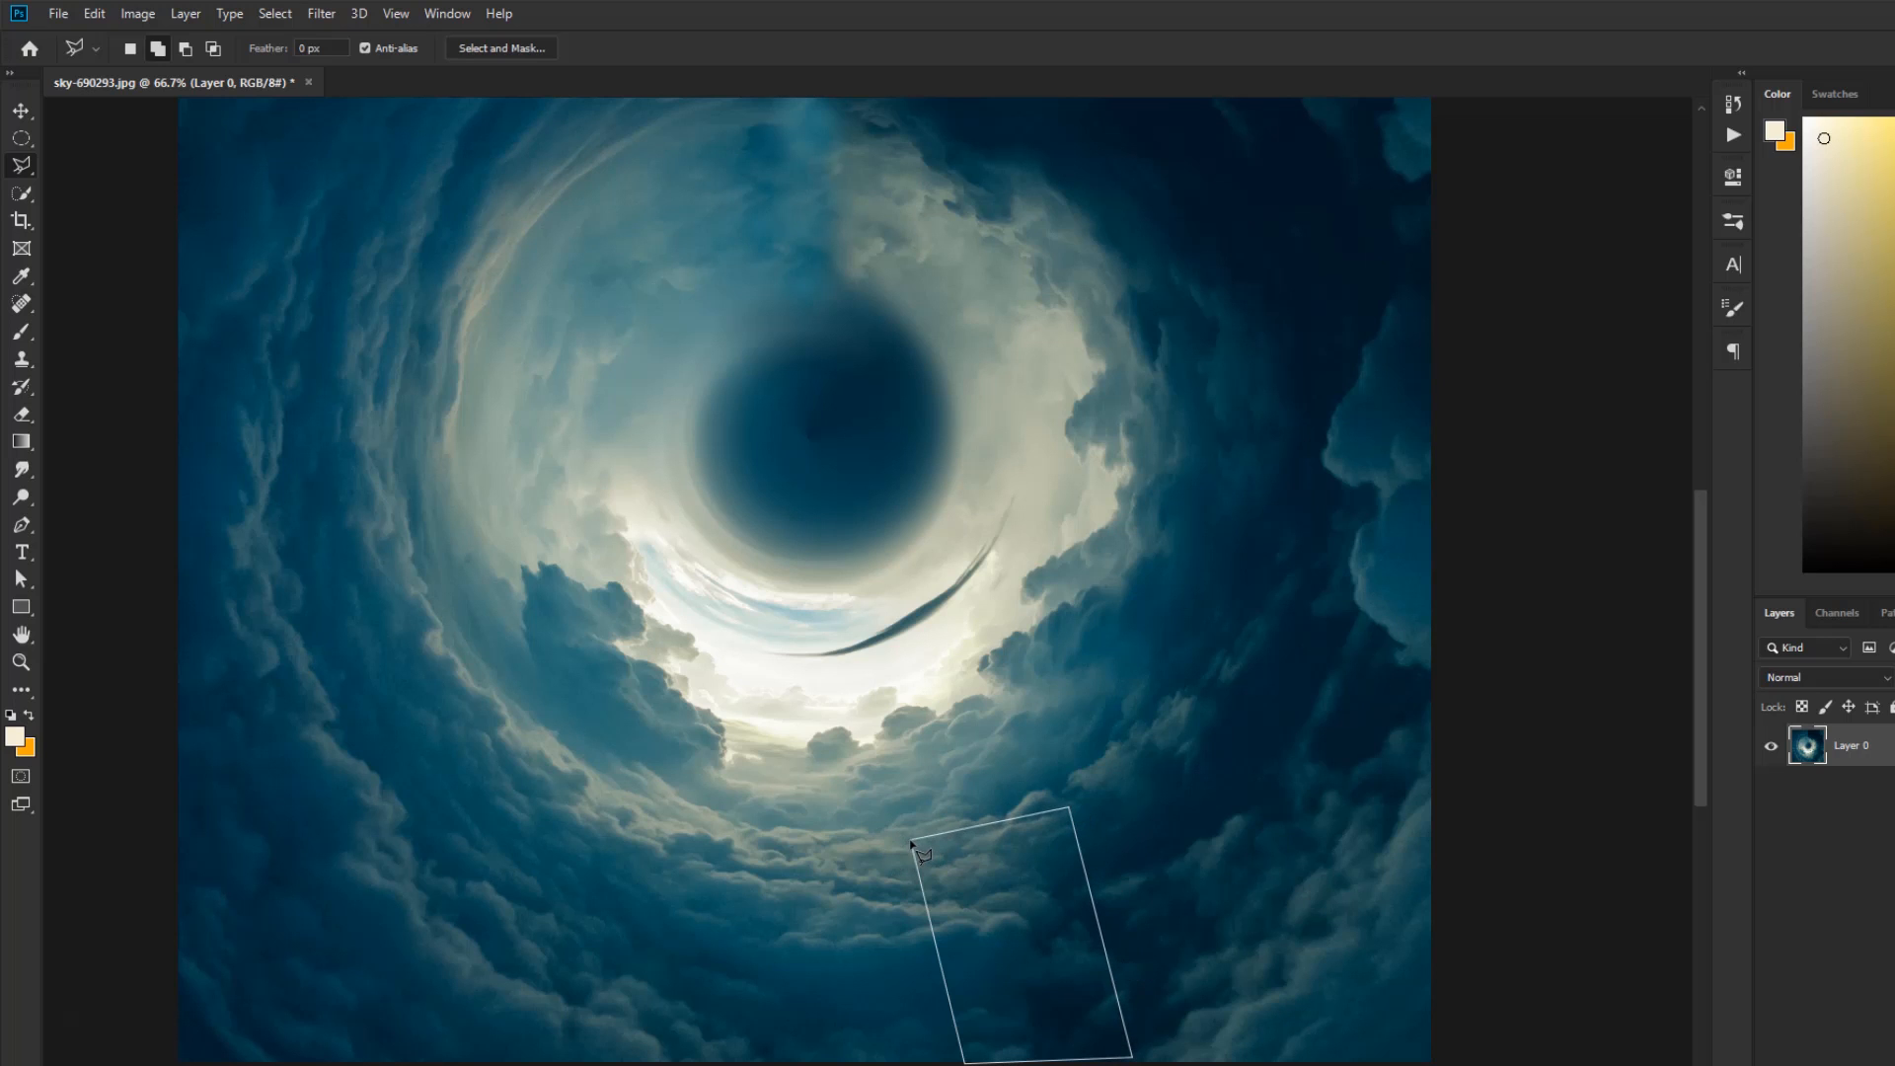
pyautogui.click(910, 842)
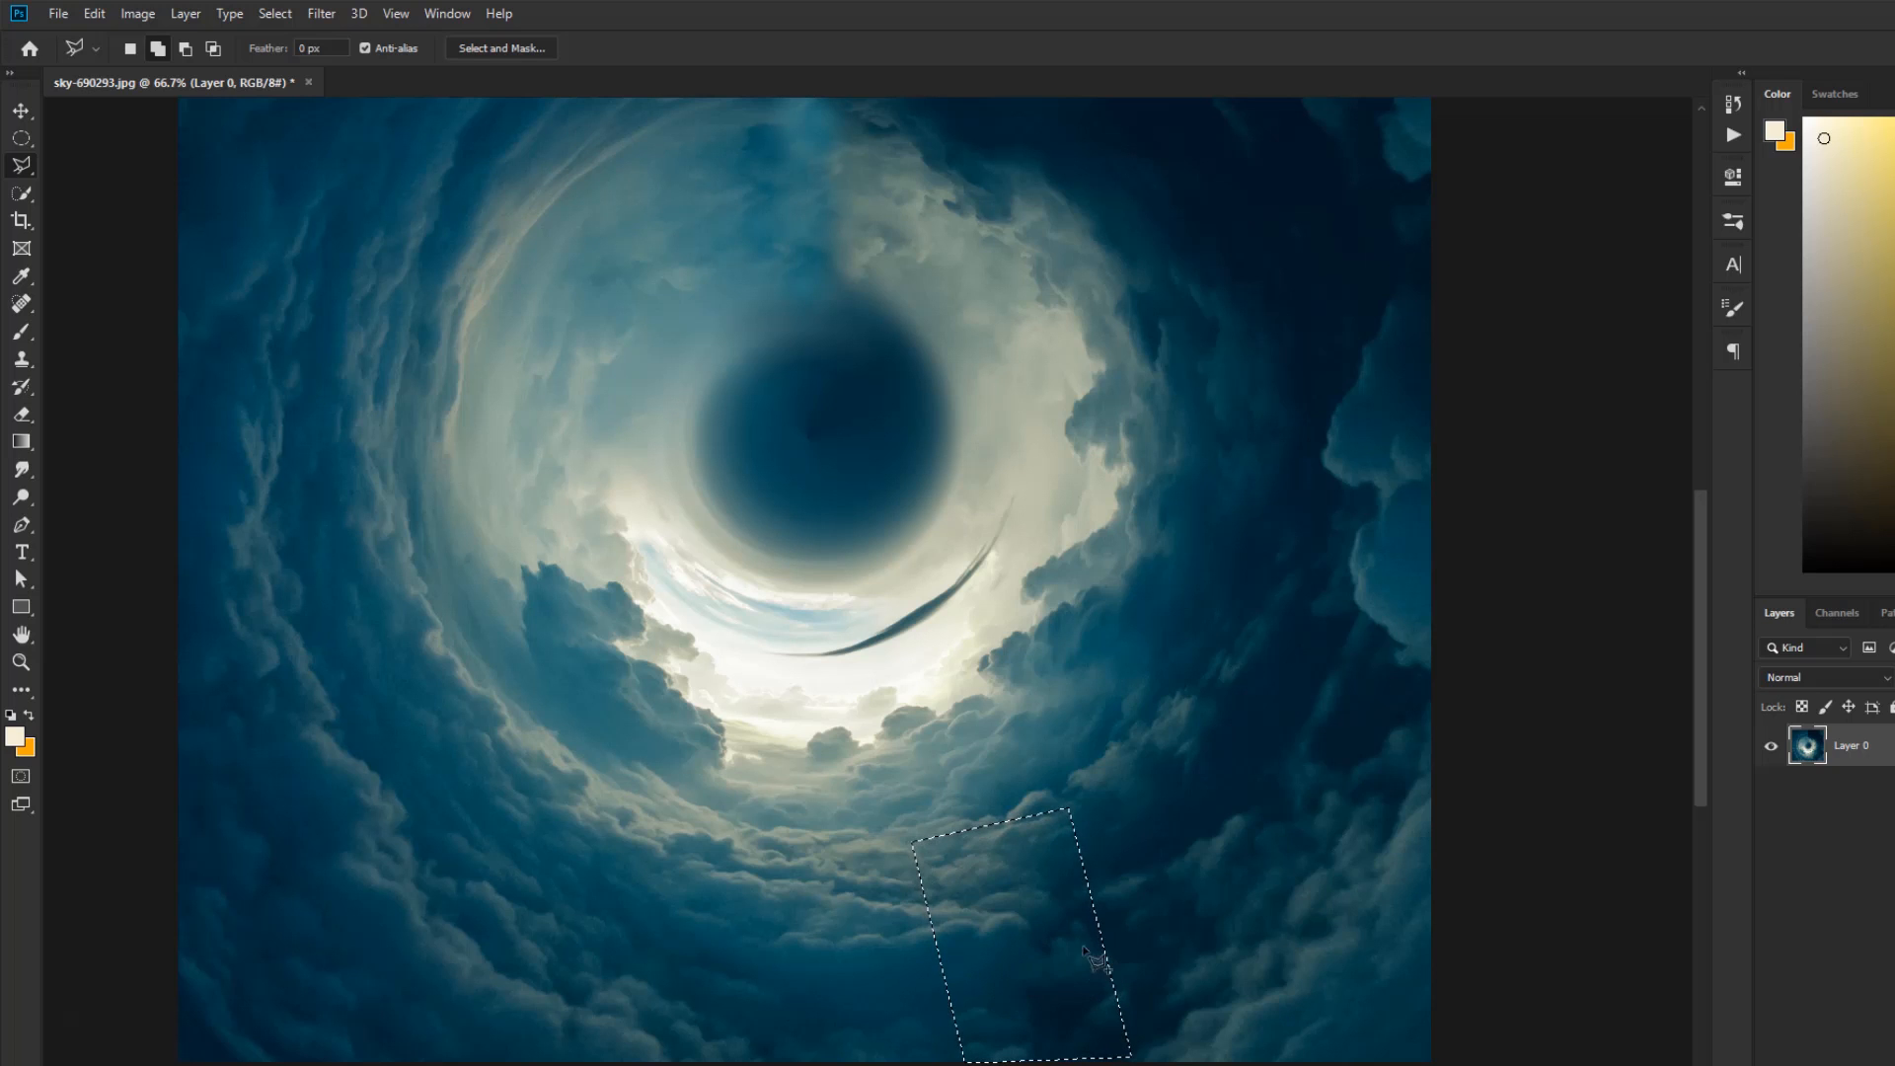
# Step: Feather the four-sided cloud selection by 15 pixels
pyautogui.click(275, 14)
pyautogui.moveTo(316, 314)
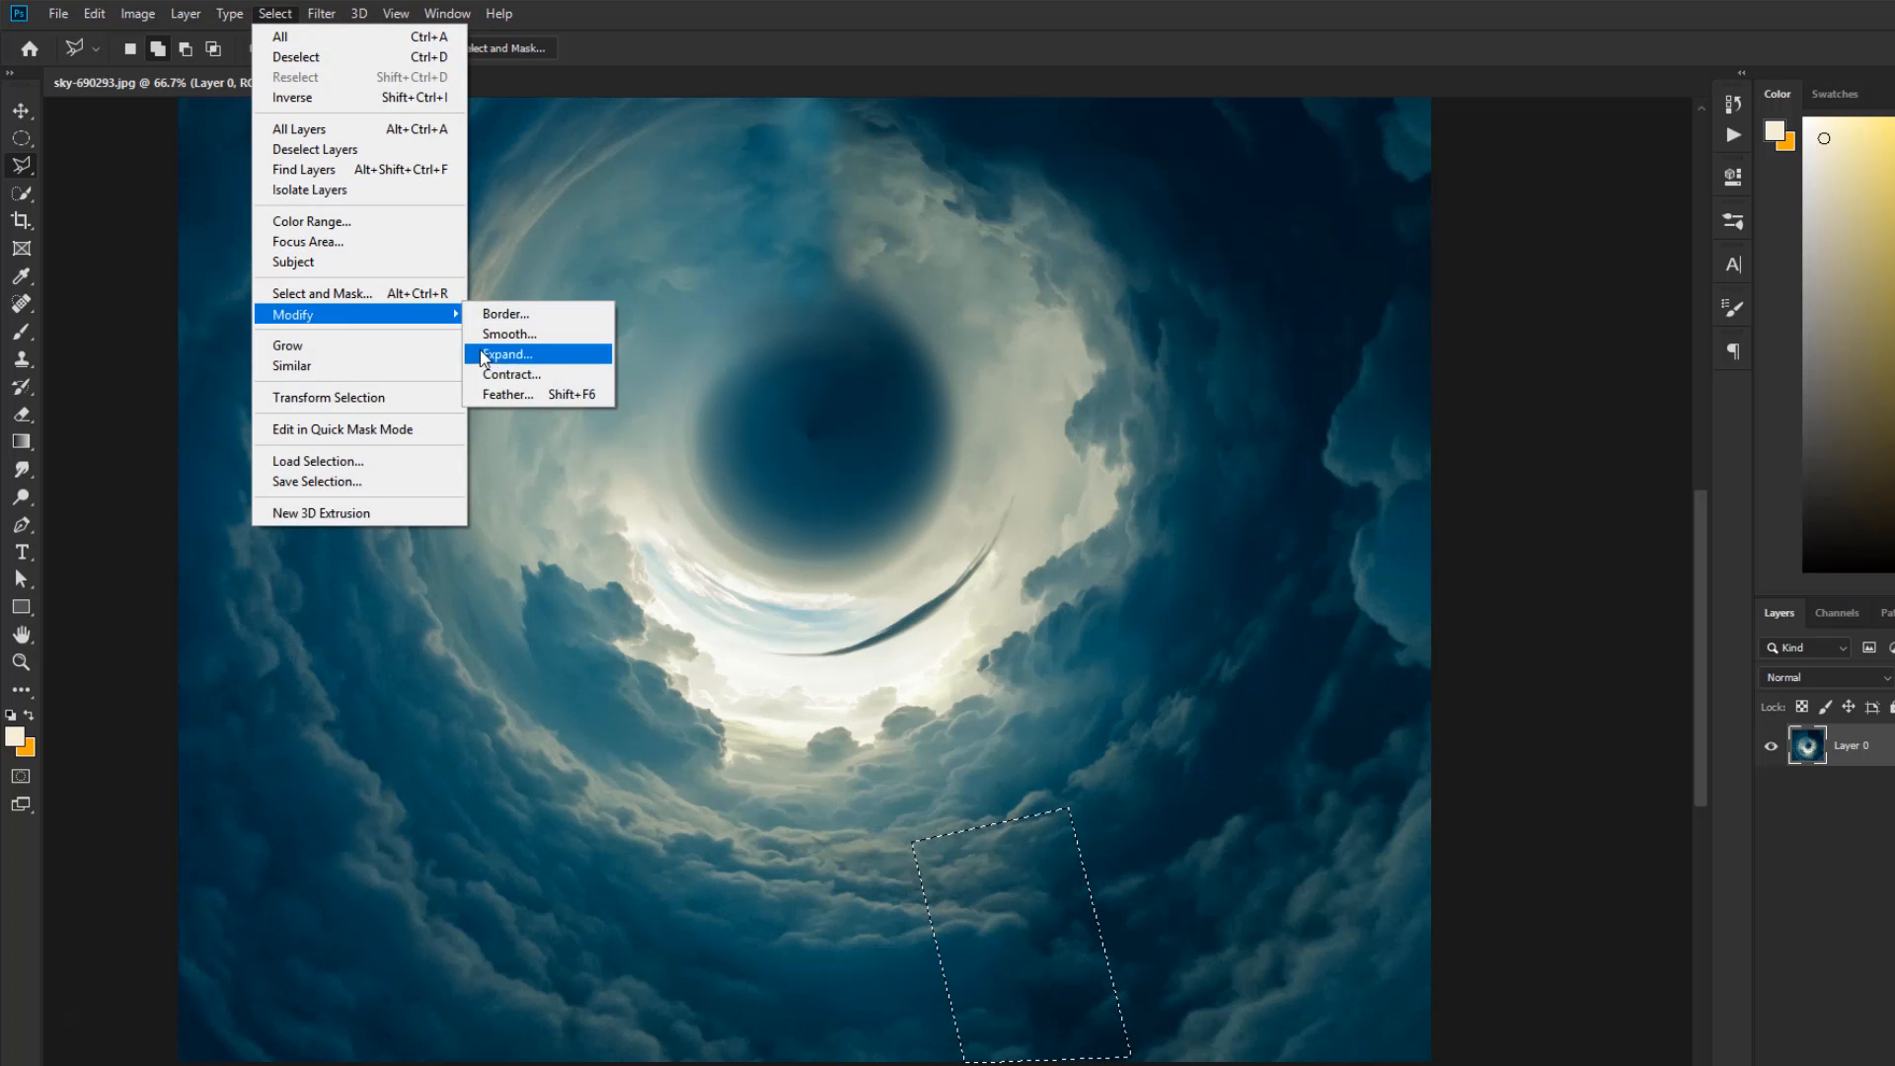
pyautogui.click(508, 394)
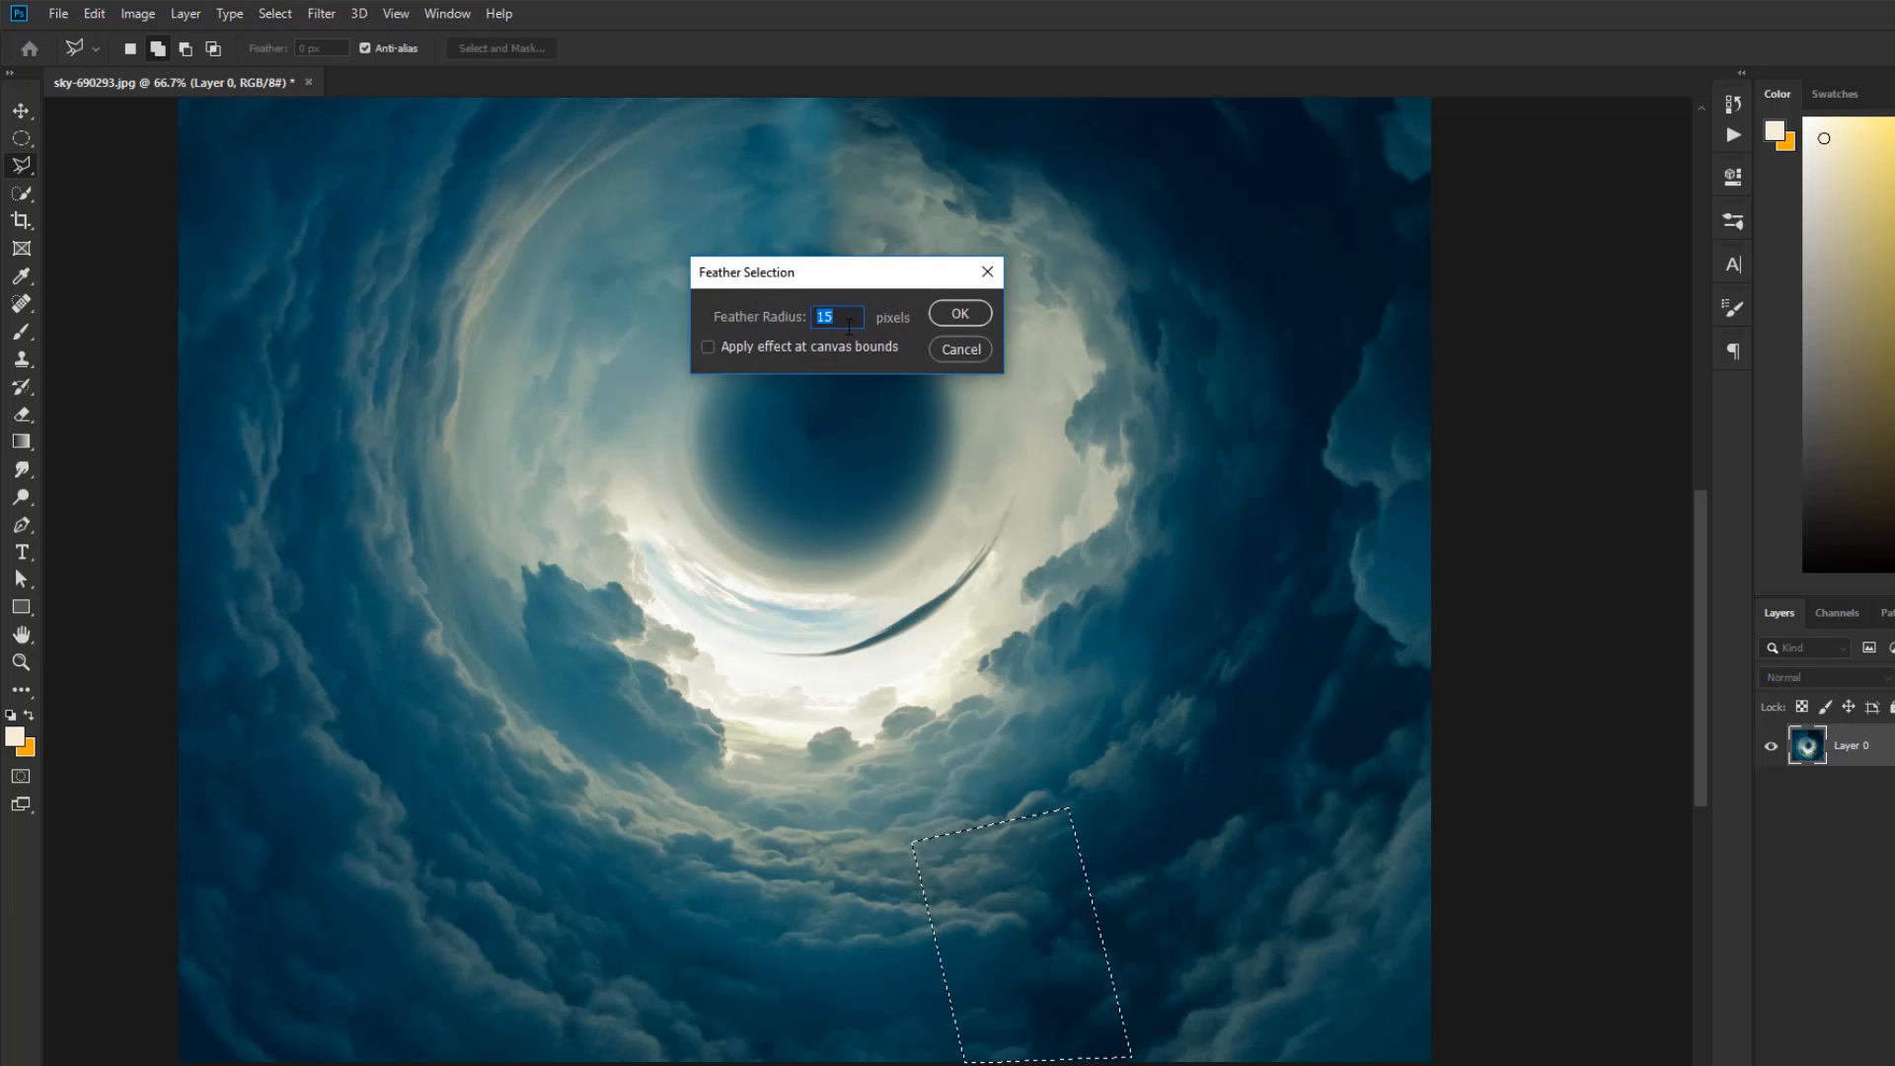
pyautogui.click(965, 326)
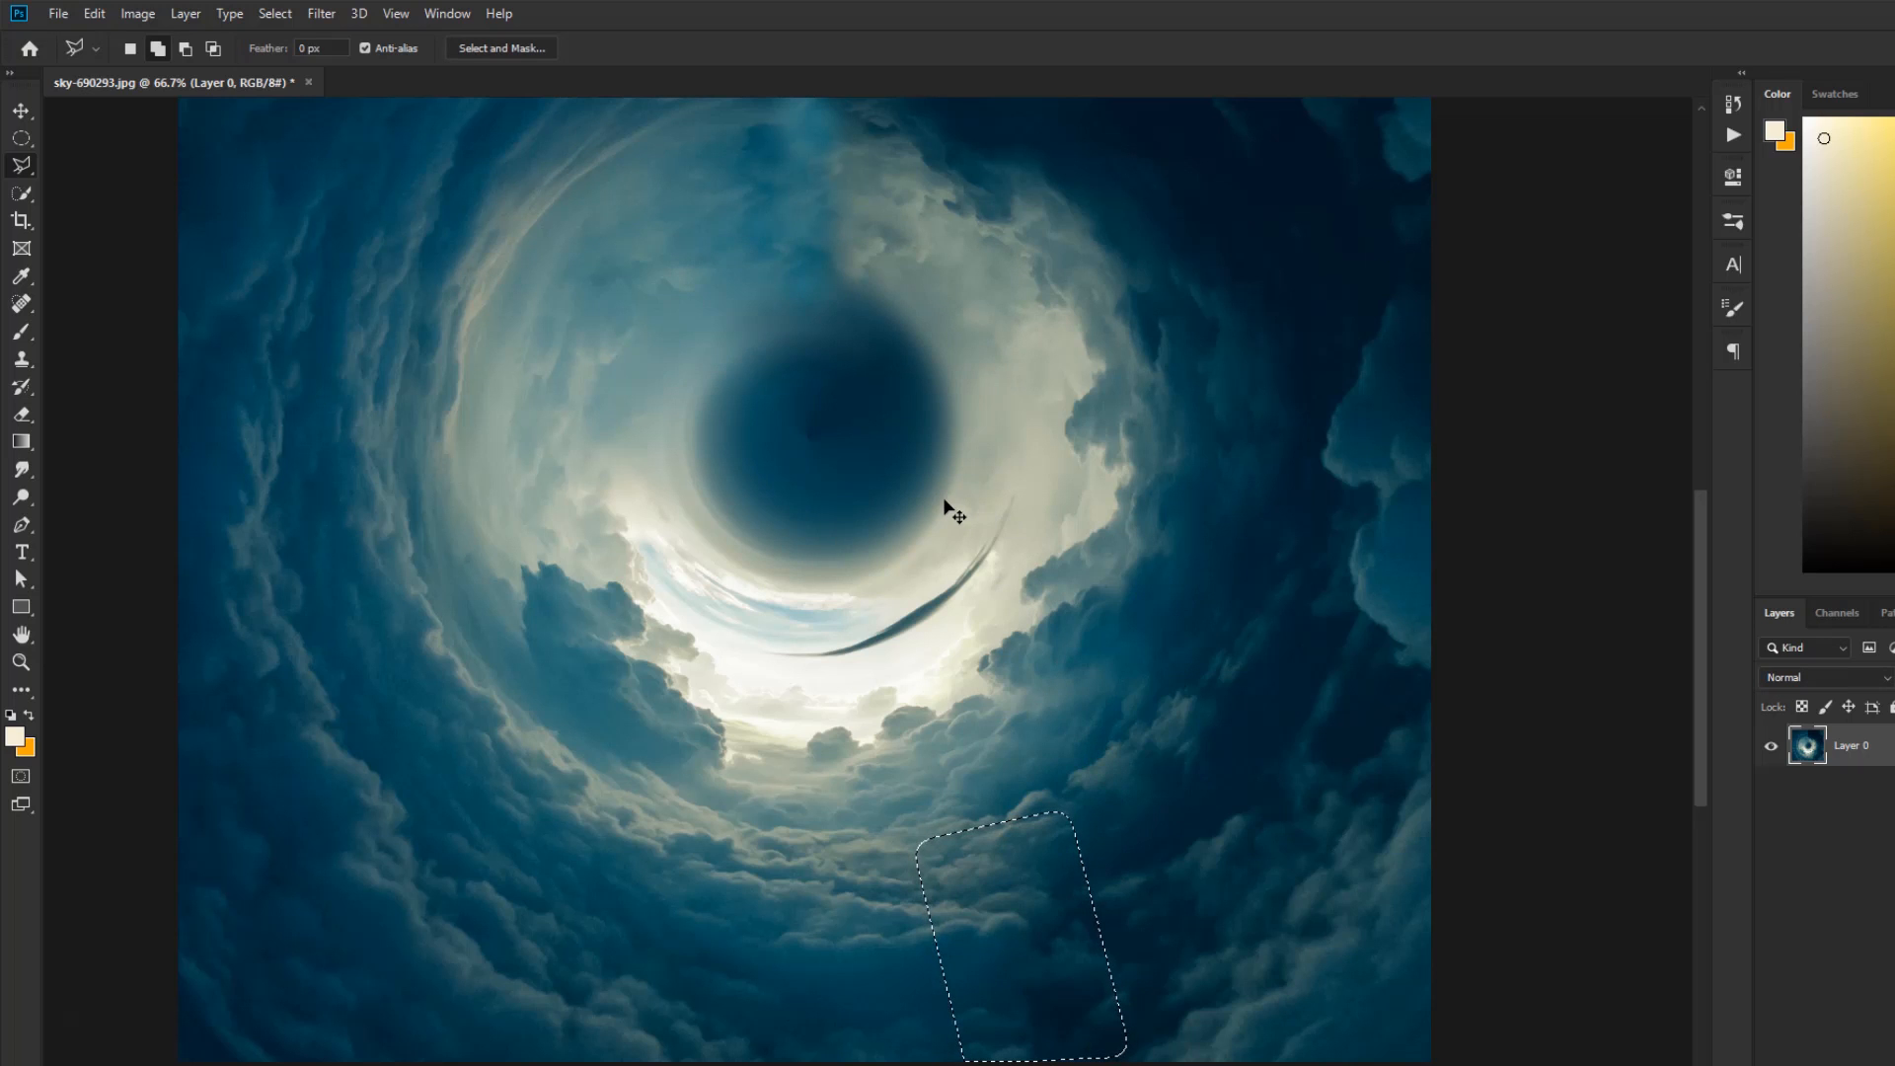
# Step: Copy the selected clouds to a new layer and move the patch over the remaining seam at the image's upper edge
pyautogui.hotkey('ctrl', 'j')
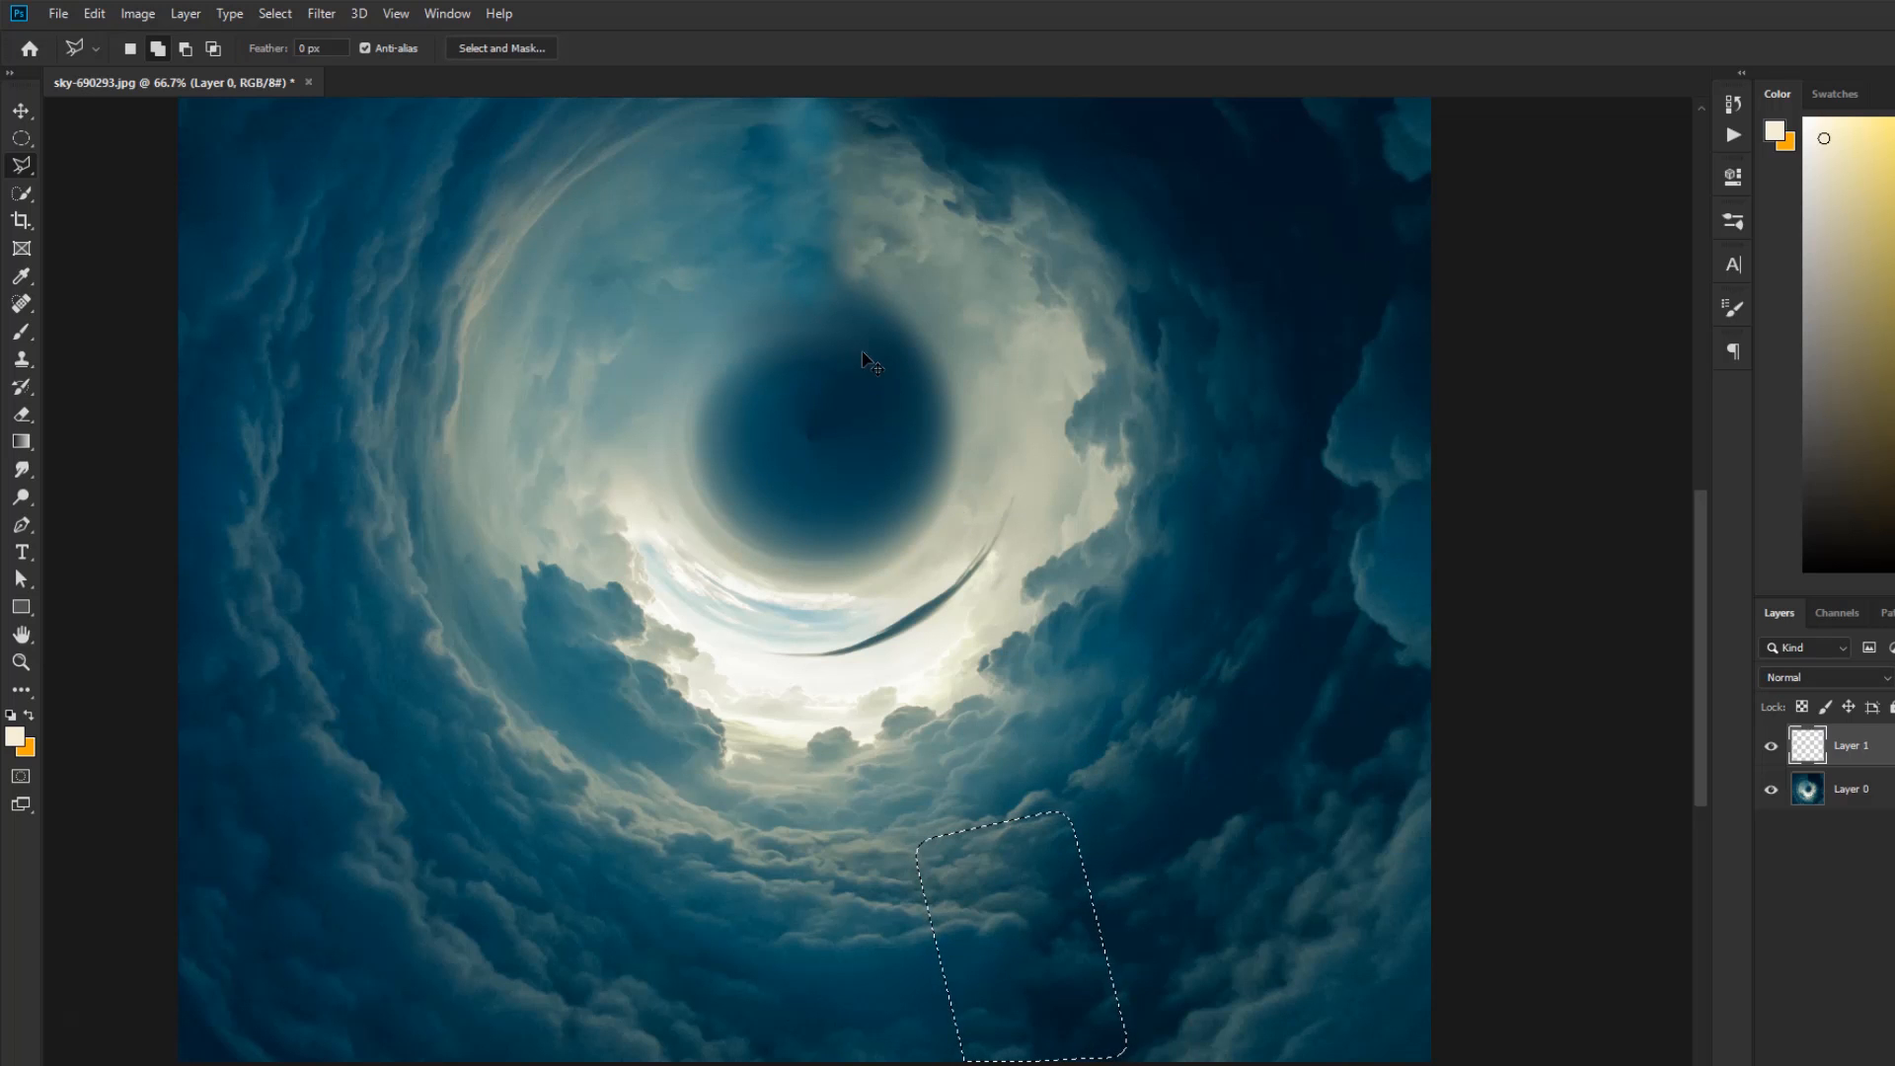
pyautogui.press('v')
pyautogui.moveTo(1024, 945); pyautogui.dragTo(930, 296)
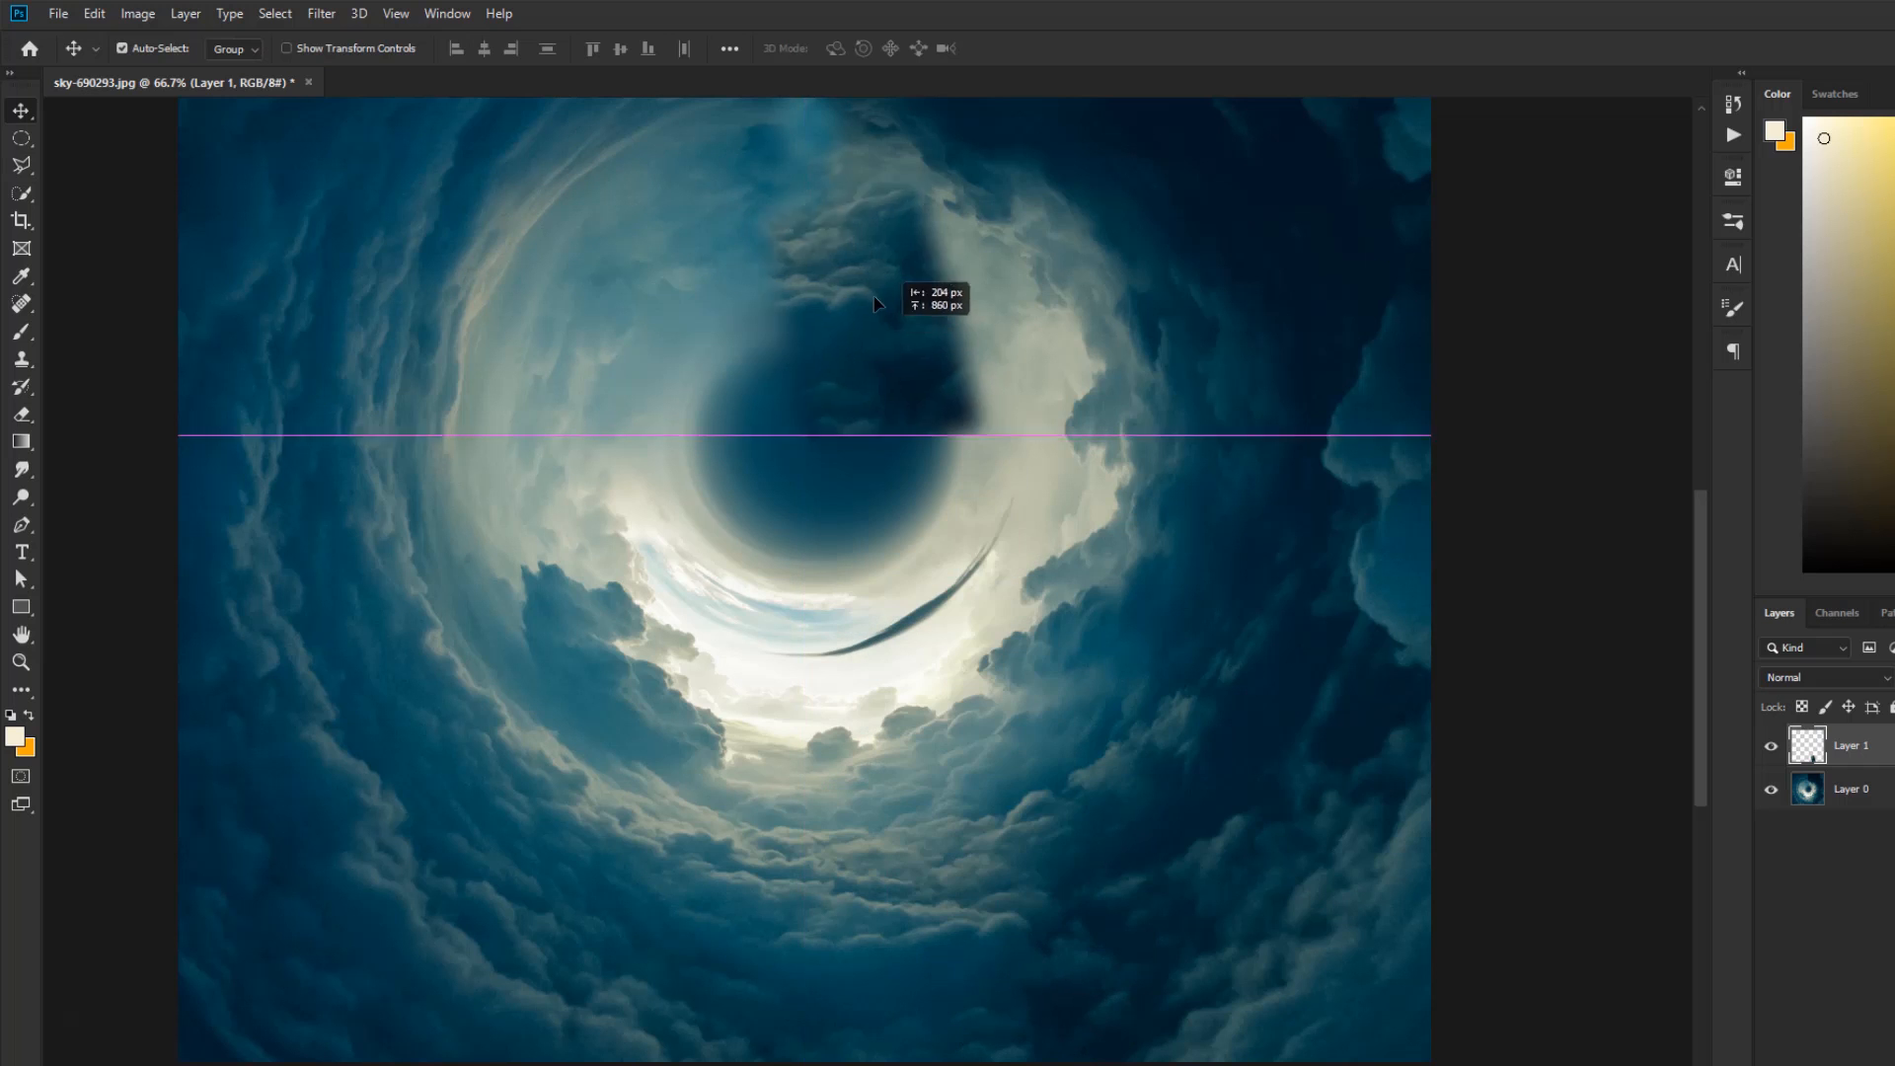
pyautogui.moveTo(977, 440); pyautogui.dragTo(1013, 737)
pyautogui.moveTo(909, 680); pyautogui.dragTo(889, 414)
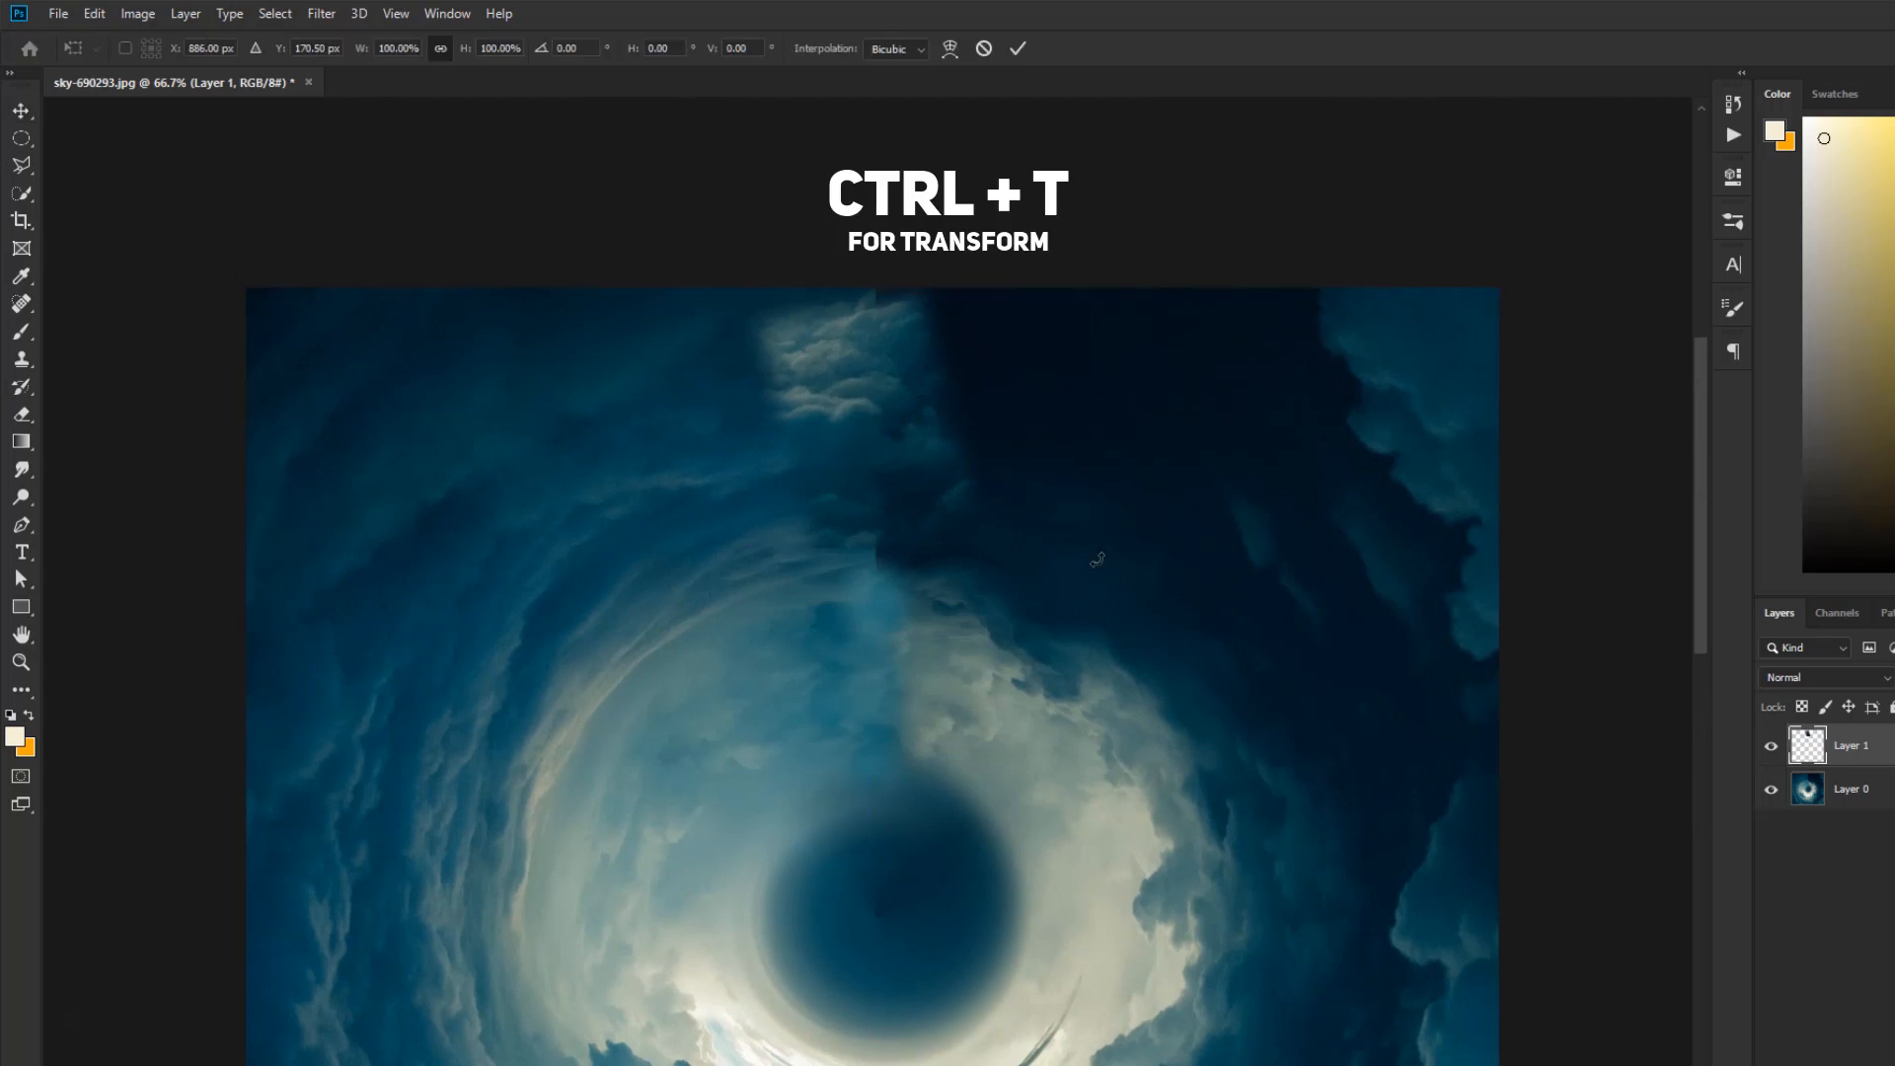
# Step: Rotate the cloud patch about 10 degrees clockwise and enlarge it to cover the seam down to the bright cloud ring
pyautogui.hotkey('ctrl', 't')
pyautogui.moveTo(1091, 573); pyautogui.dragTo(1092, 583)
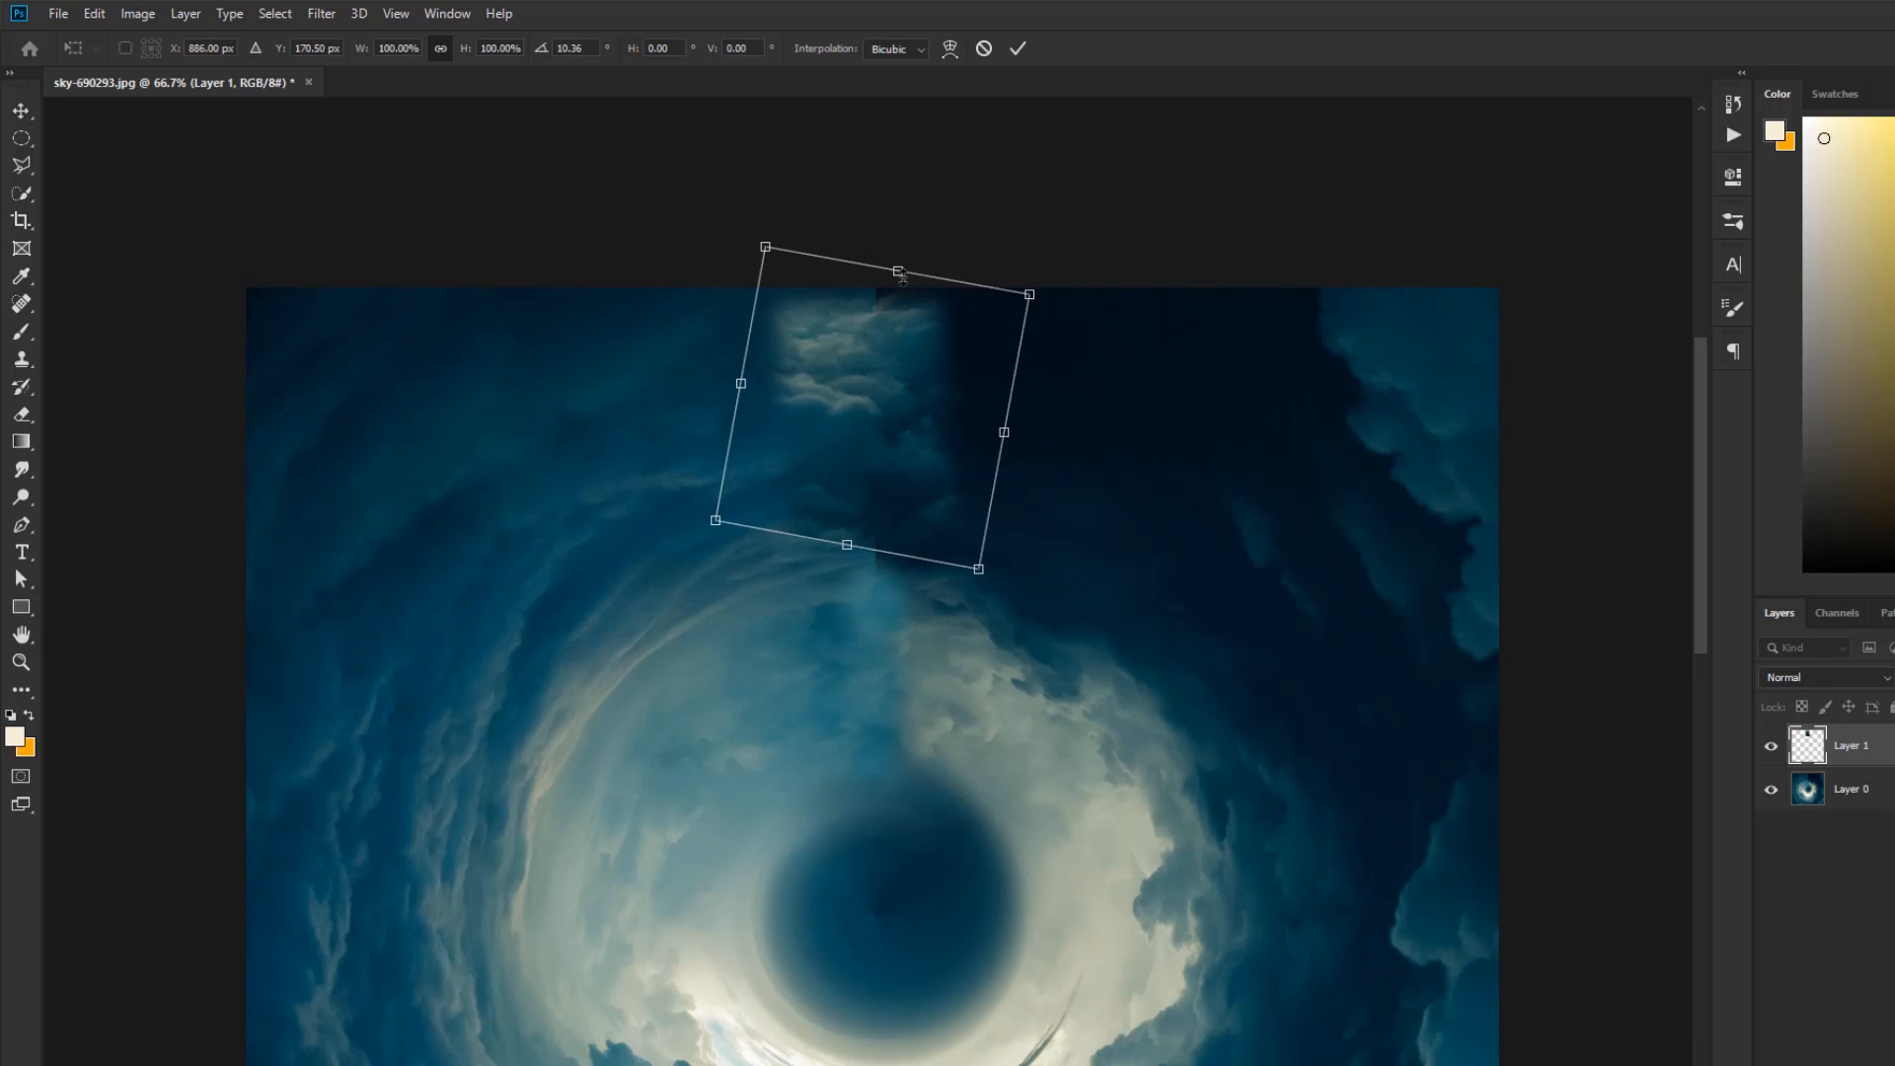
pyautogui.moveTo(897, 269); pyautogui.dragTo(903, 243)
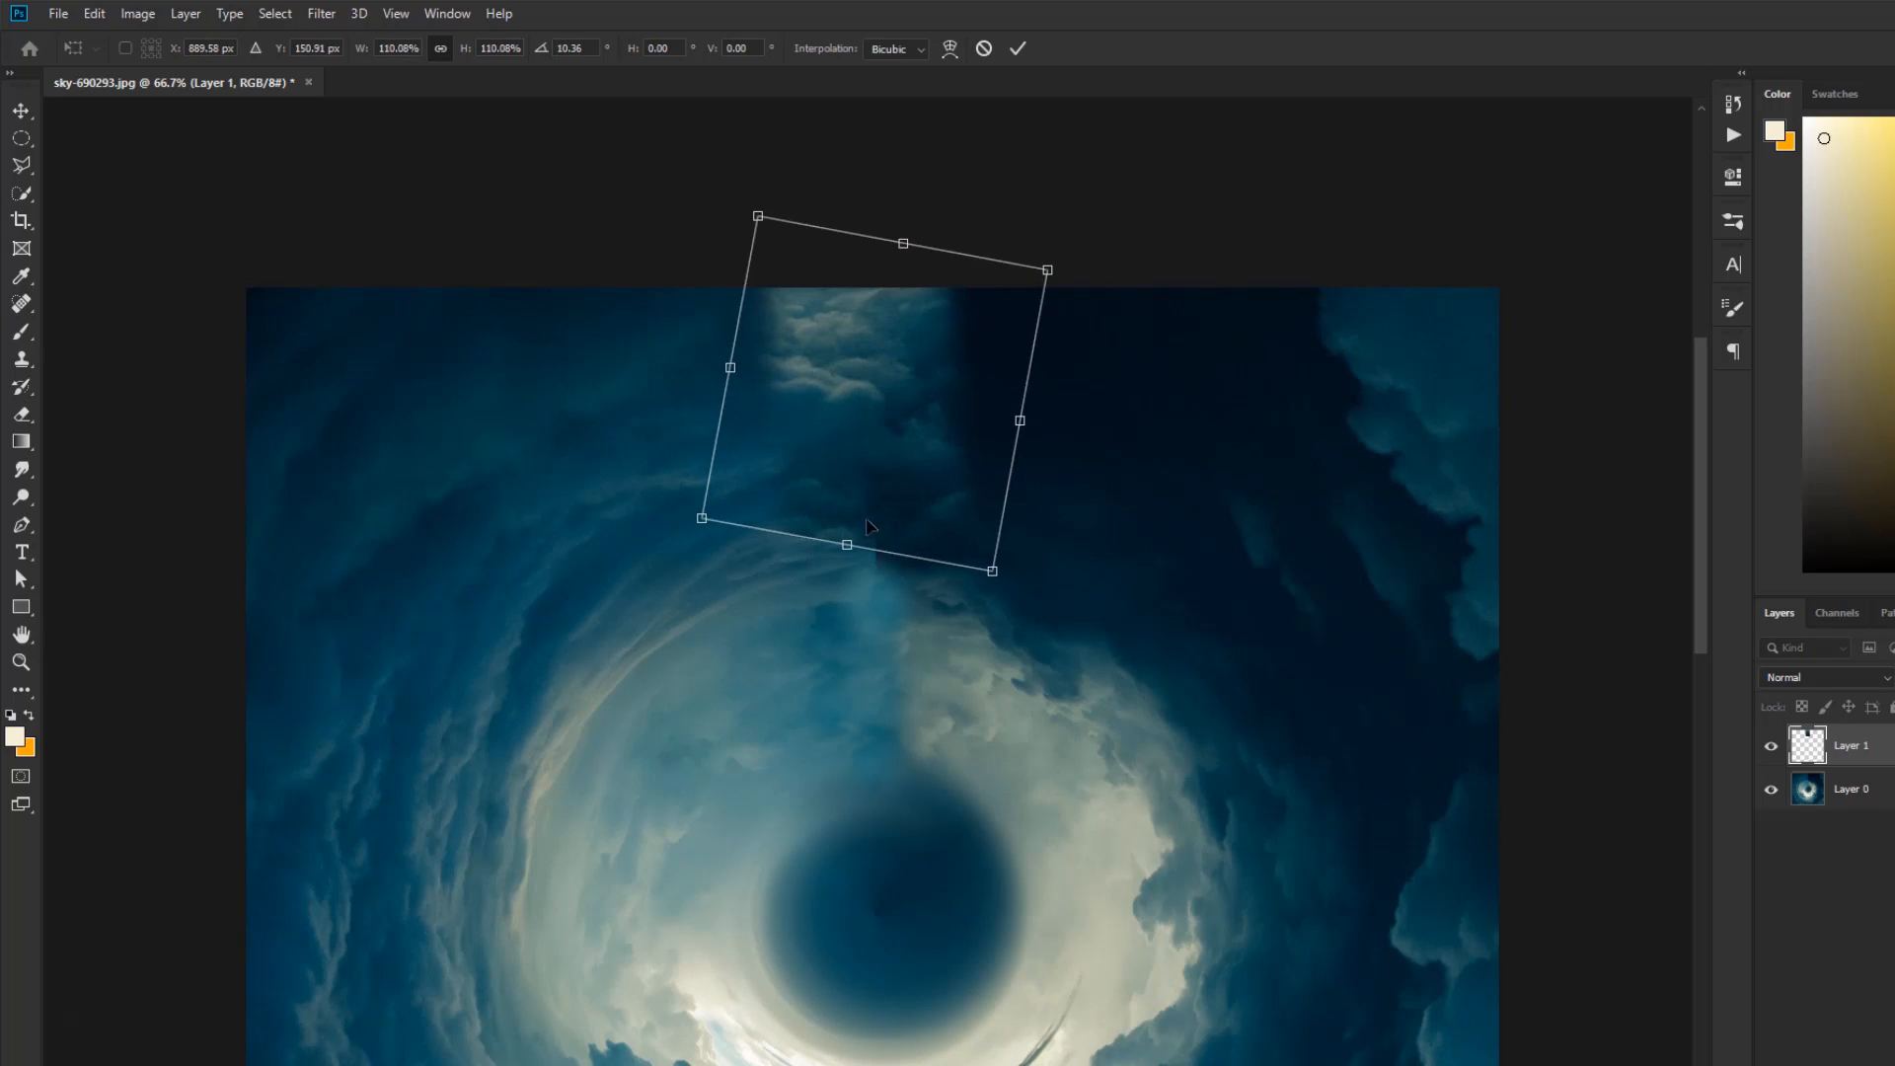
pyautogui.moveTo(846, 549); pyautogui.dragTo(834, 617)
pyautogui.moveTo(900, 478); pyautogui.dragTo(918, 478)
pyautogui.press('Return')
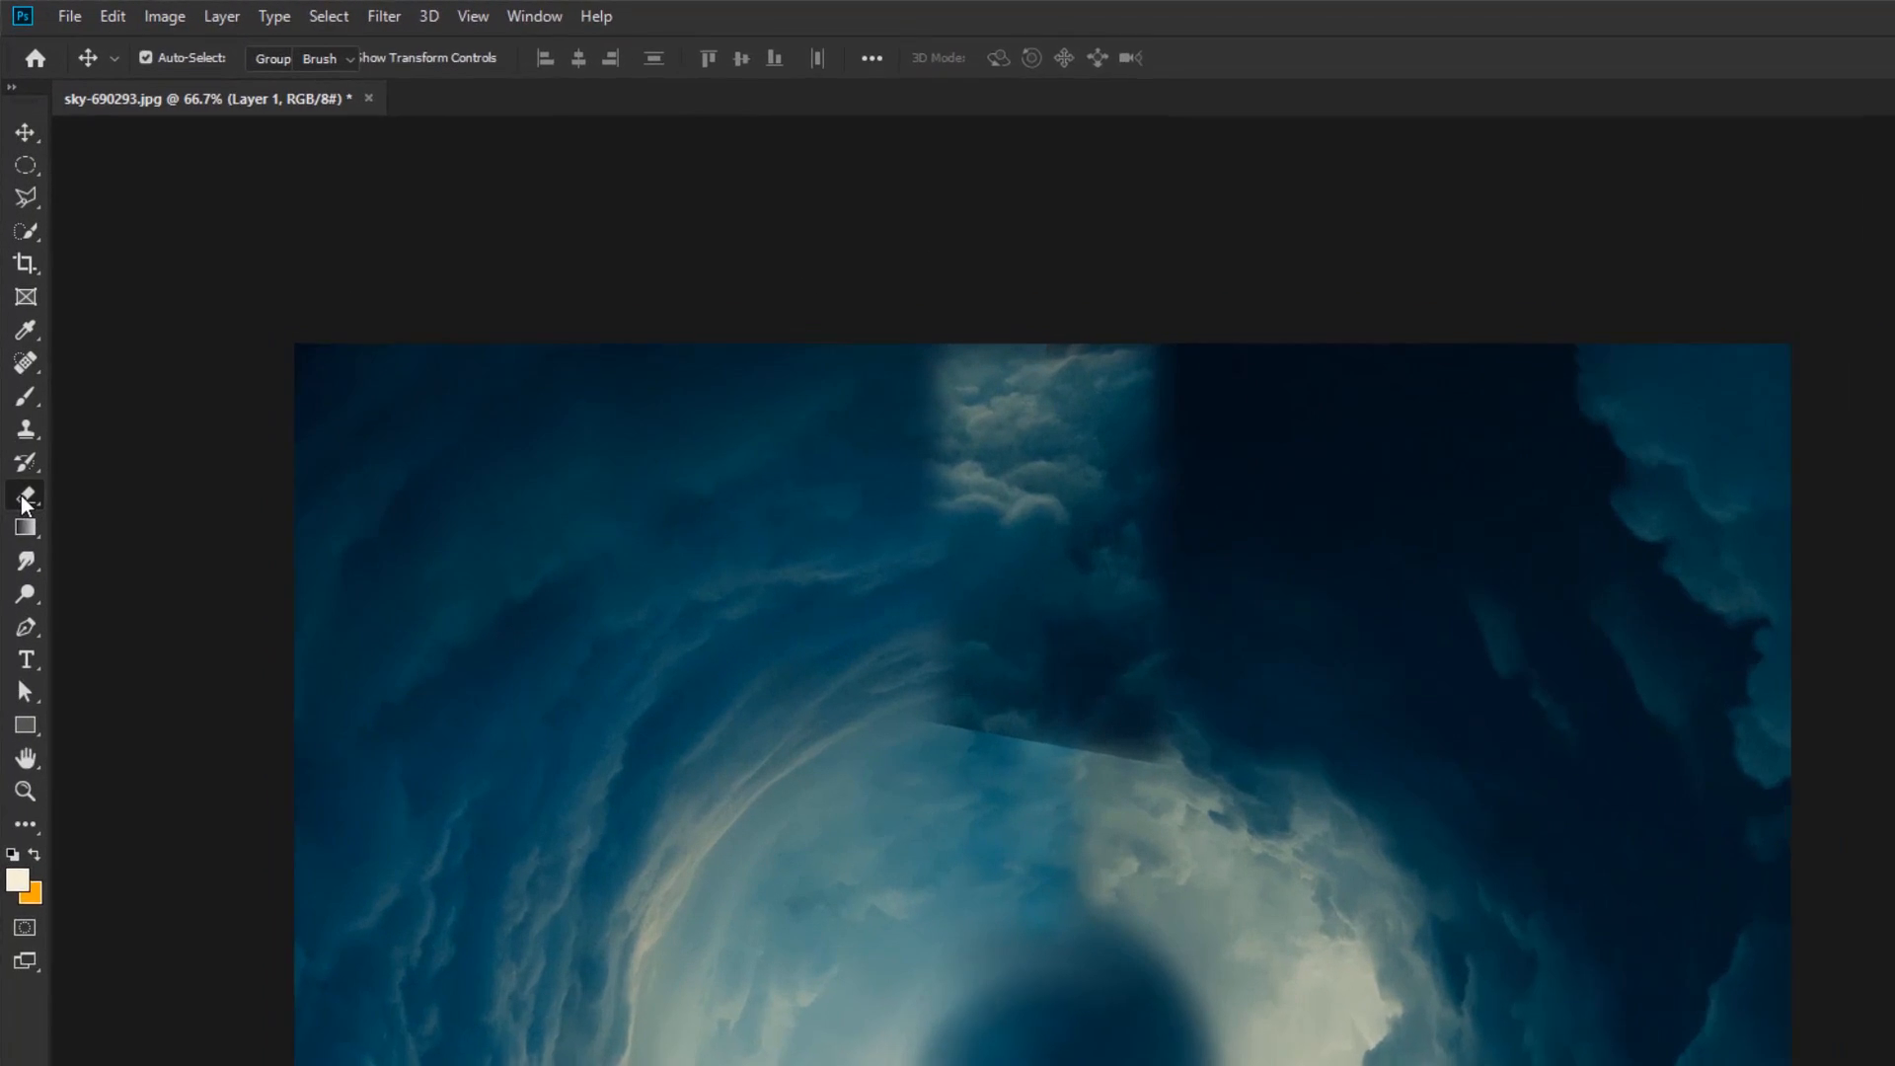
# Step: Erase the hard lower edge of the cloud patch with a 216 px Eraser brush at 0% hardness
pyautogui.moveTo(22, 414); pyautogui.dragTo(73, 420)
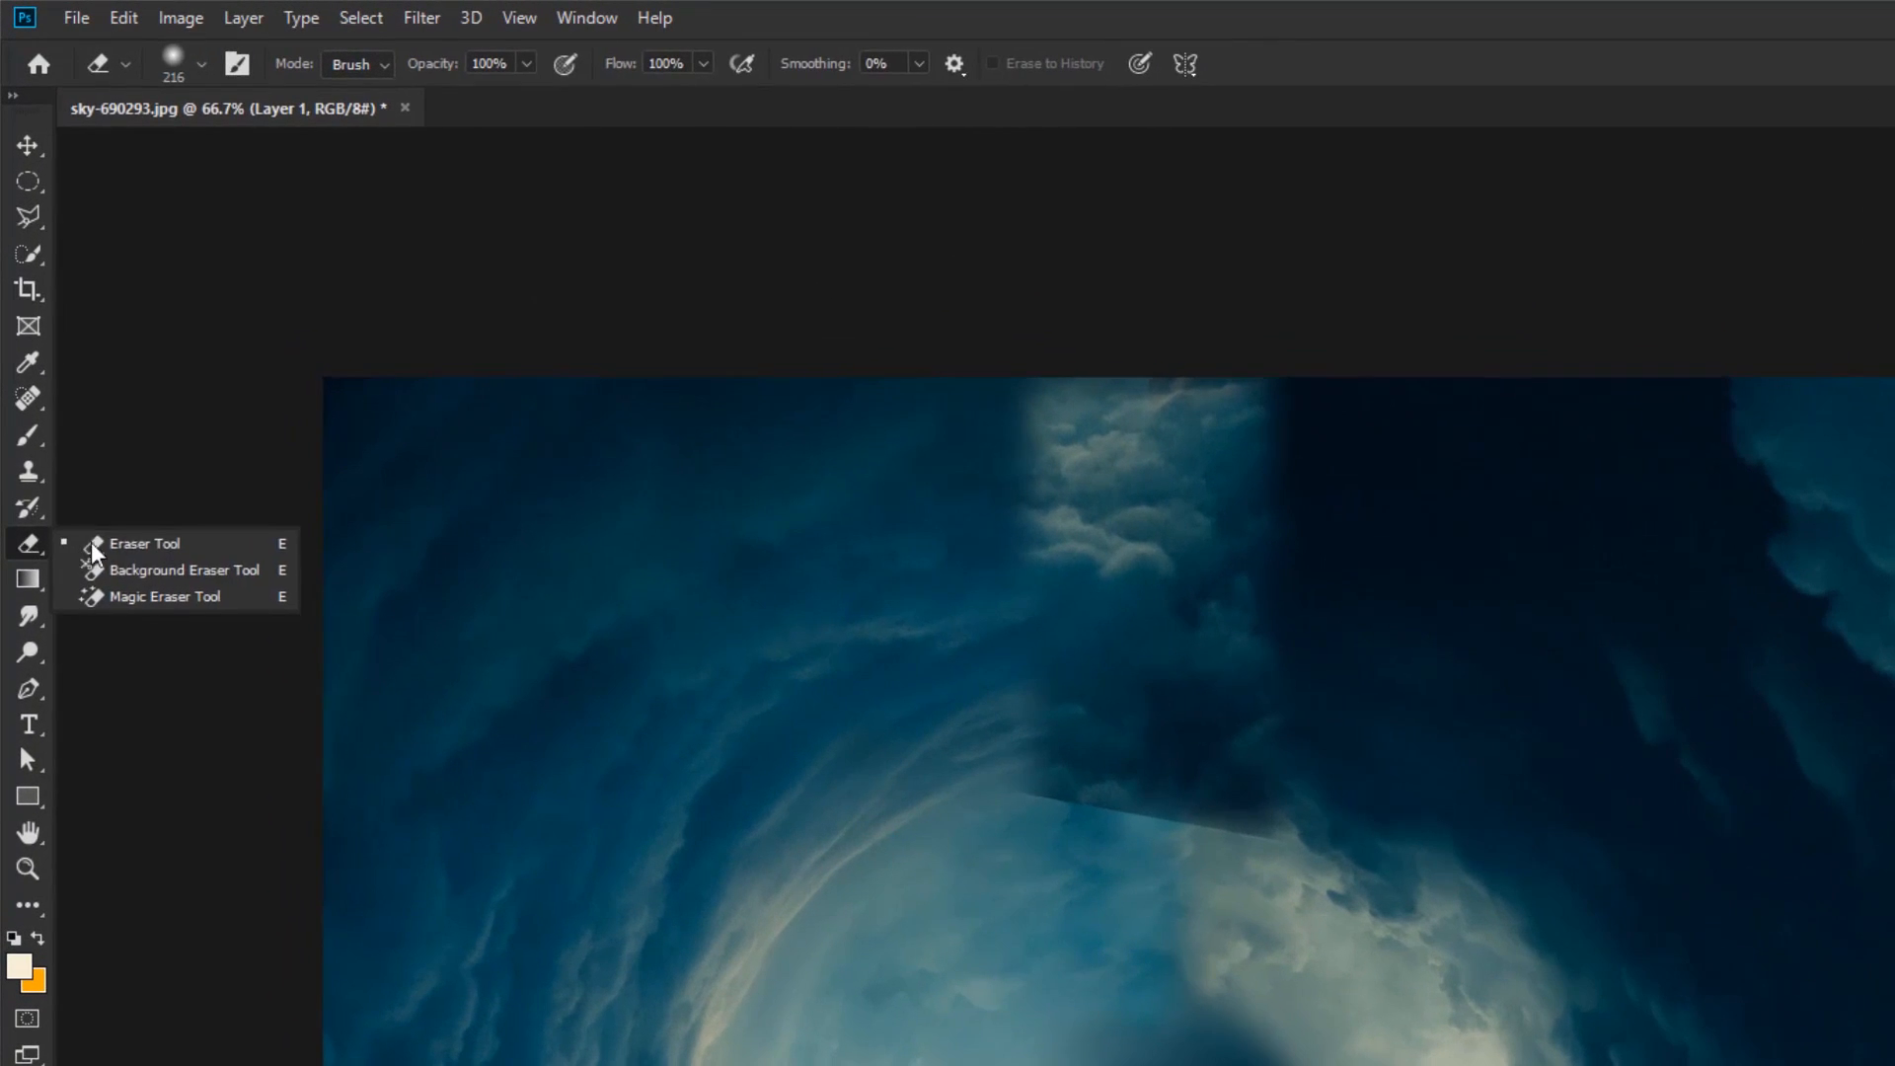
pyautogui.click(93, 545)
pyautogui.click(202, 64)
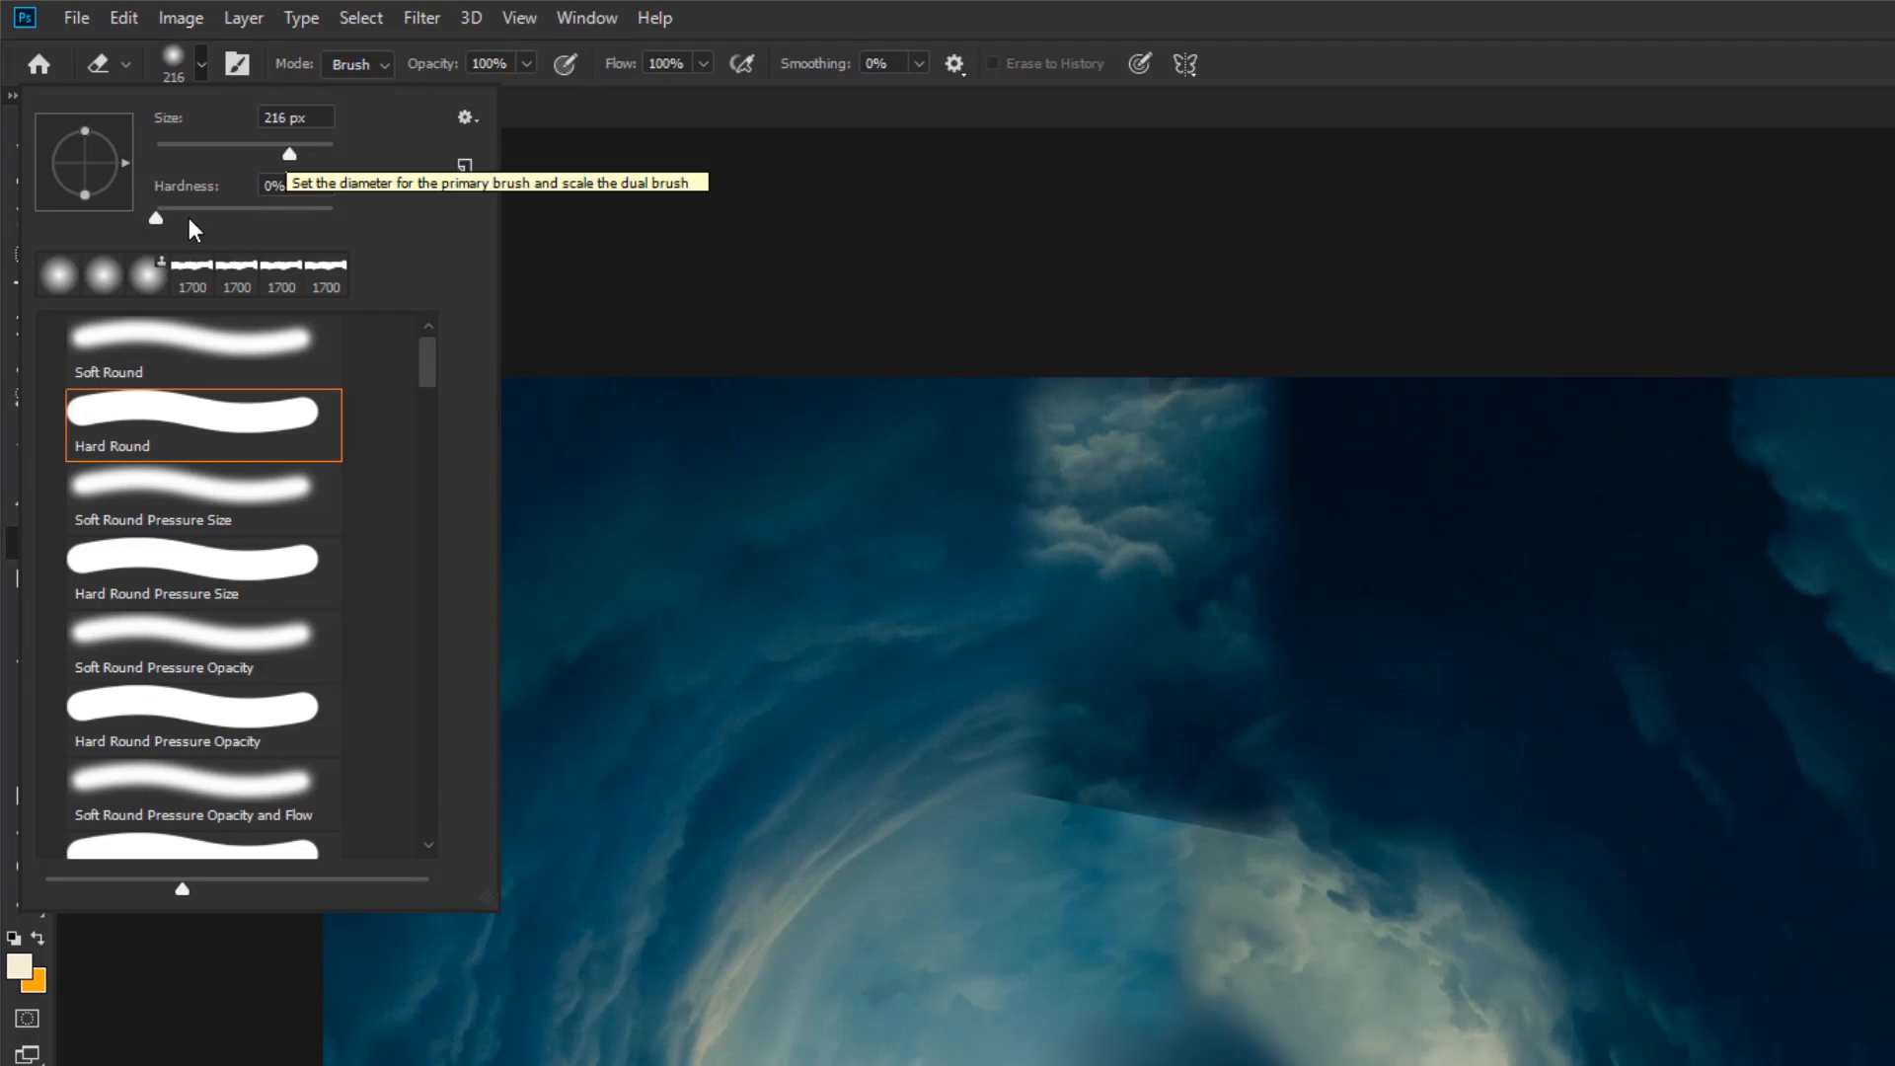
pyautogui.click(1197, 12)
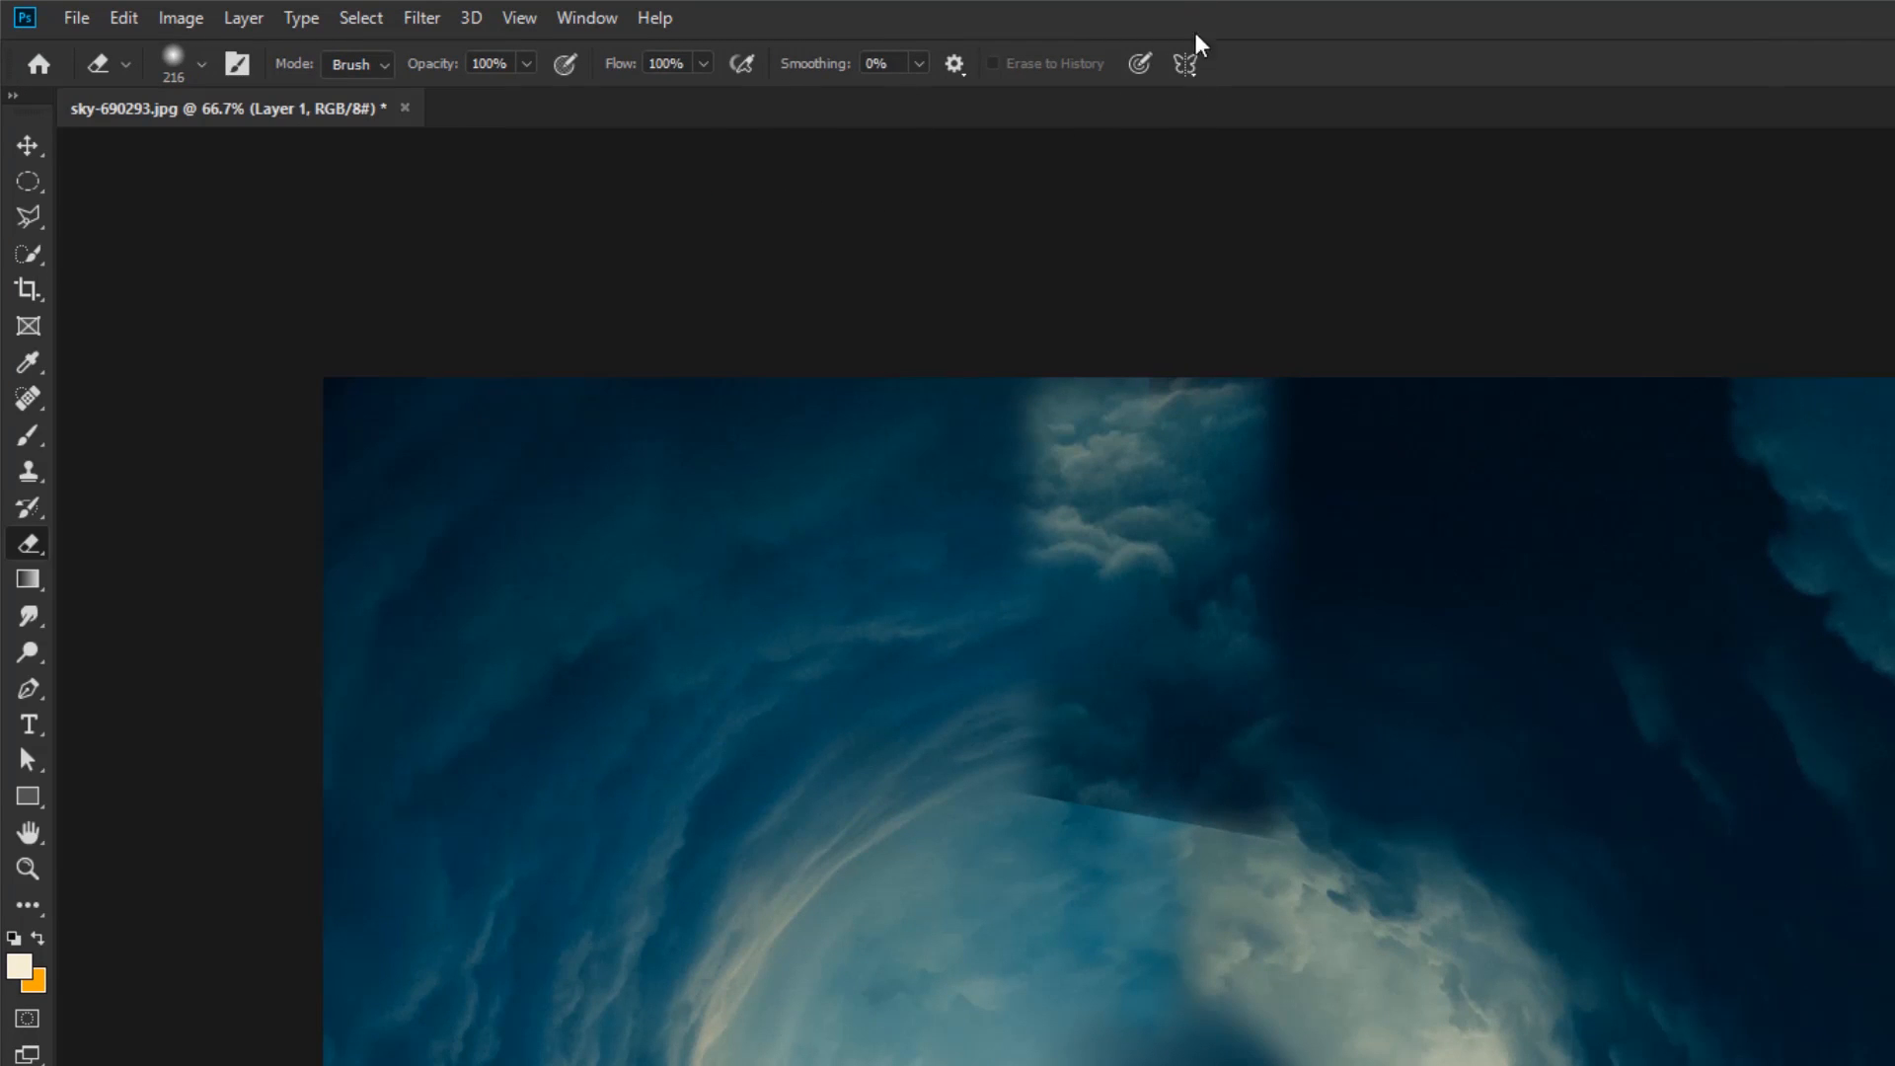
pyautogui.moveTo(1303, 893); pyautogui.dragTo(998, 884)
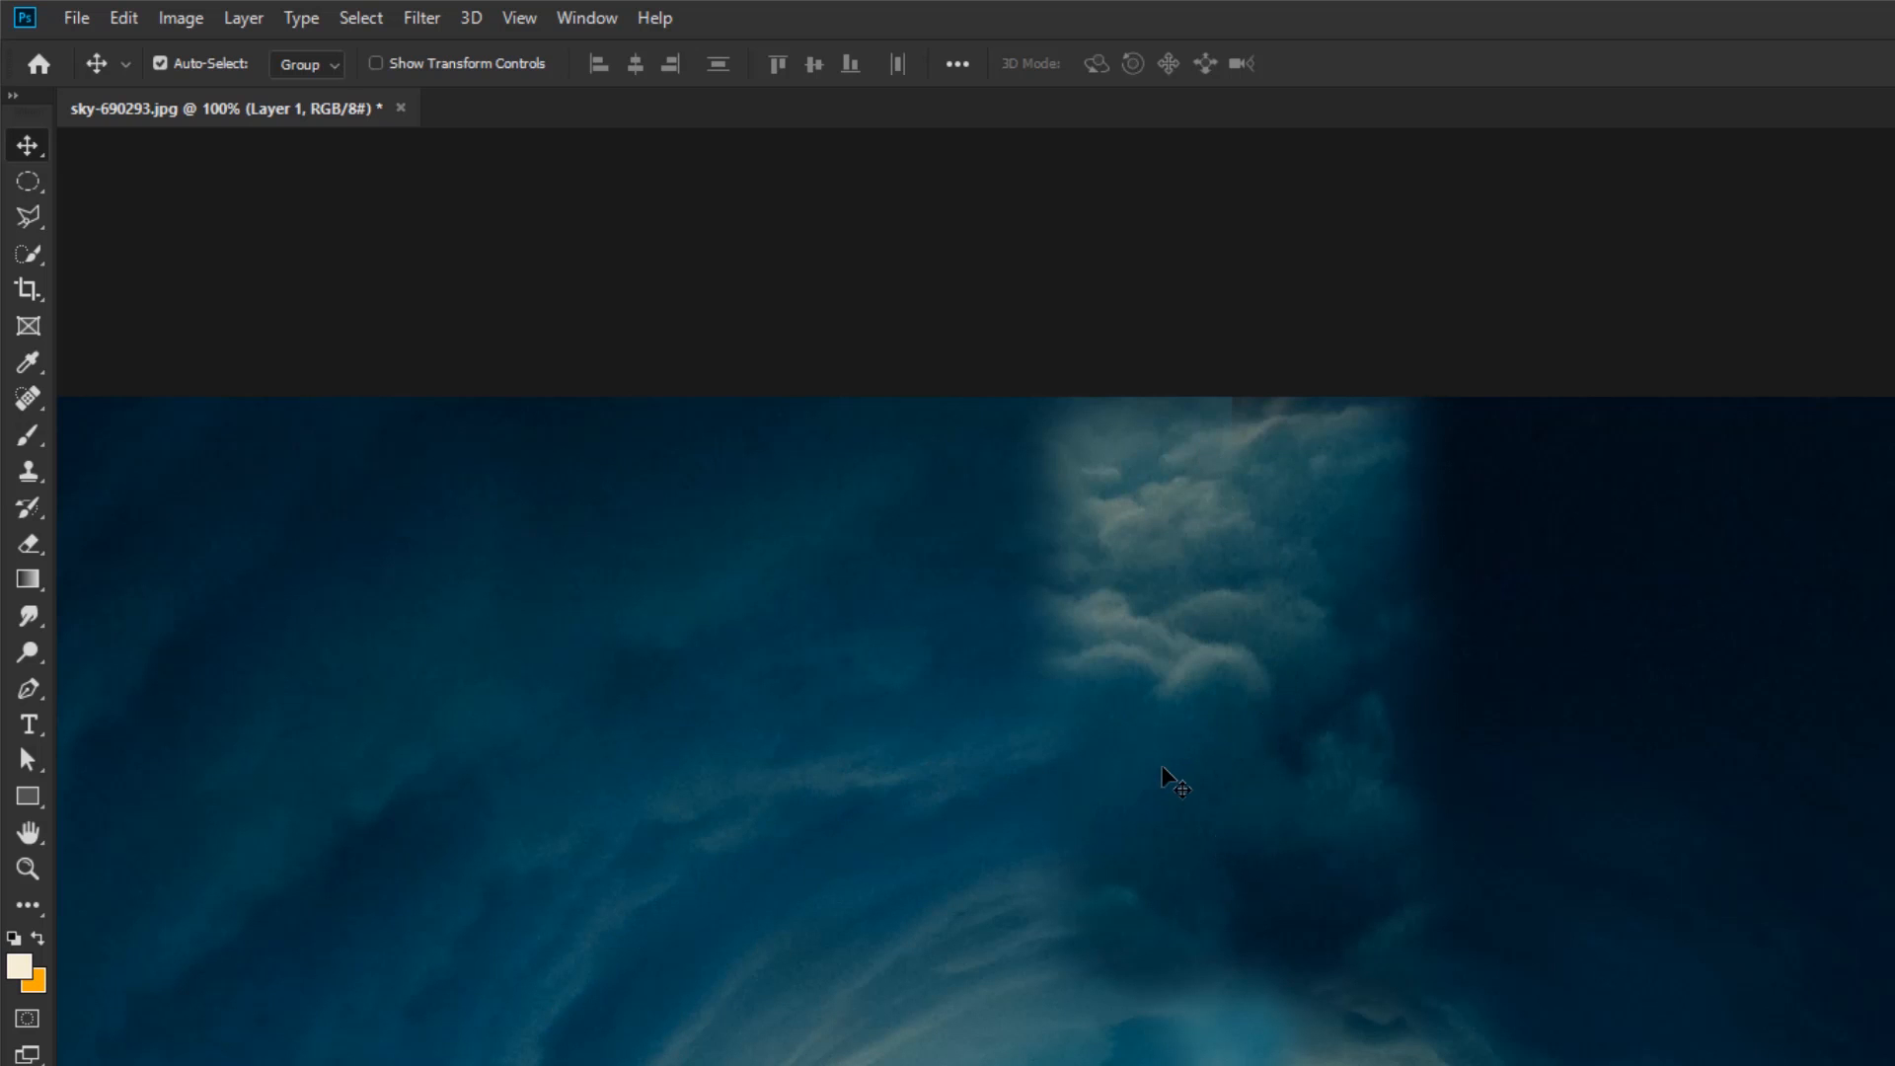
# Step: Flip the cloud patch vertically with Free Transform
pyautogui.hotkey('ctrl', 't')
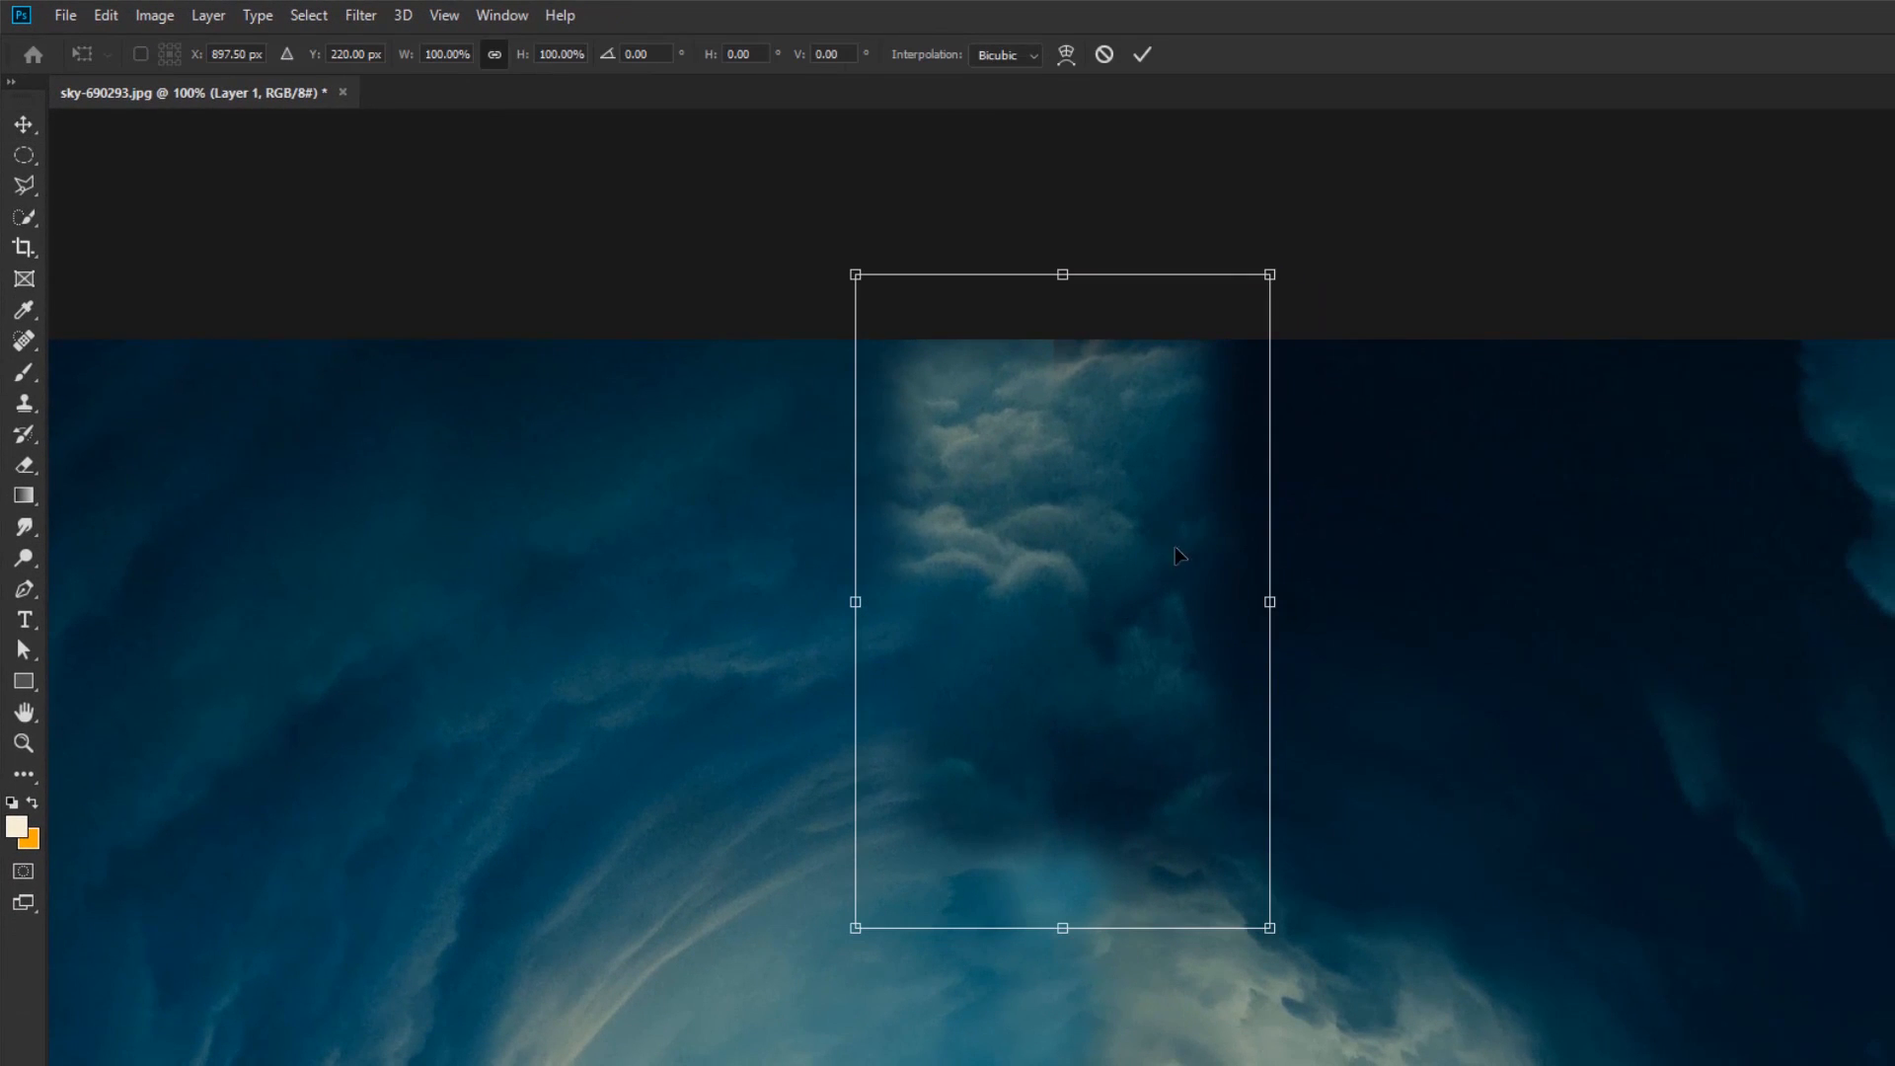
pyautogui.rightClick(1150, 535)
pyautogui.click(1224, 853)
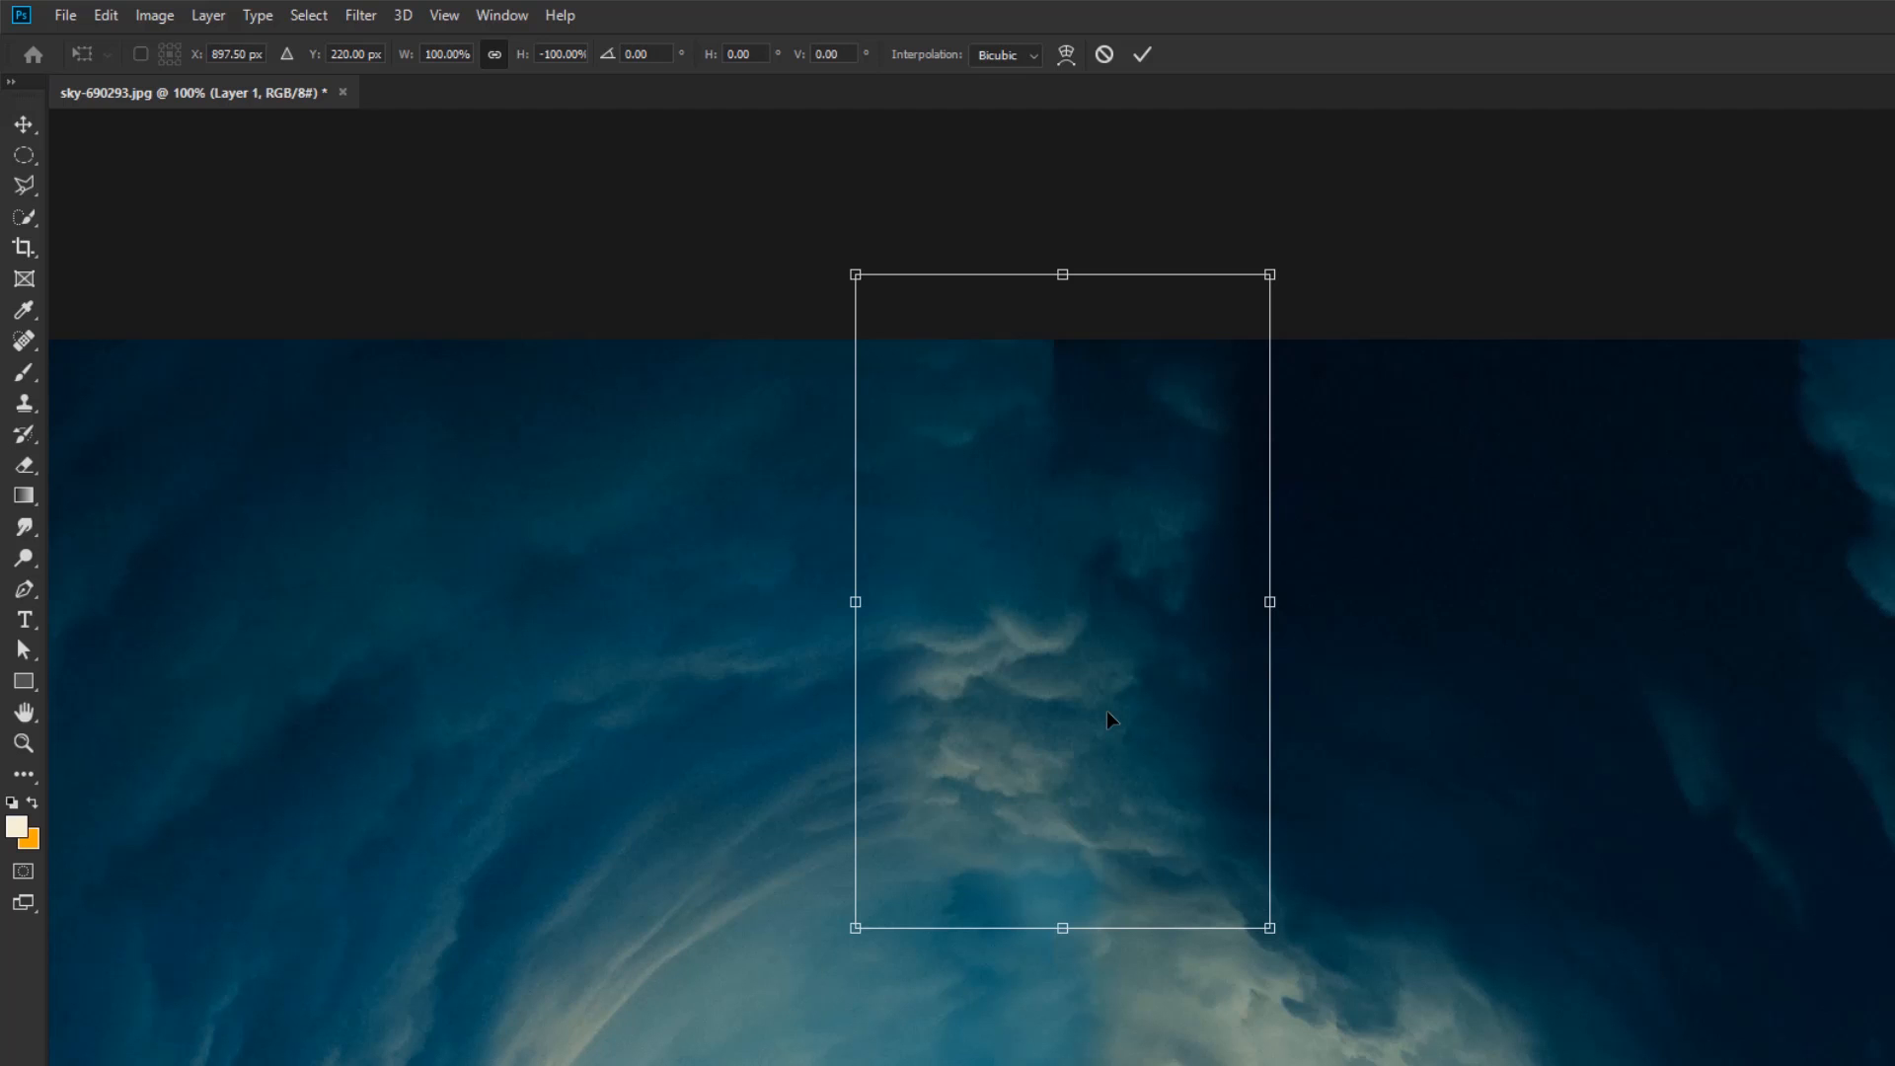
pyautogui.press('Return')
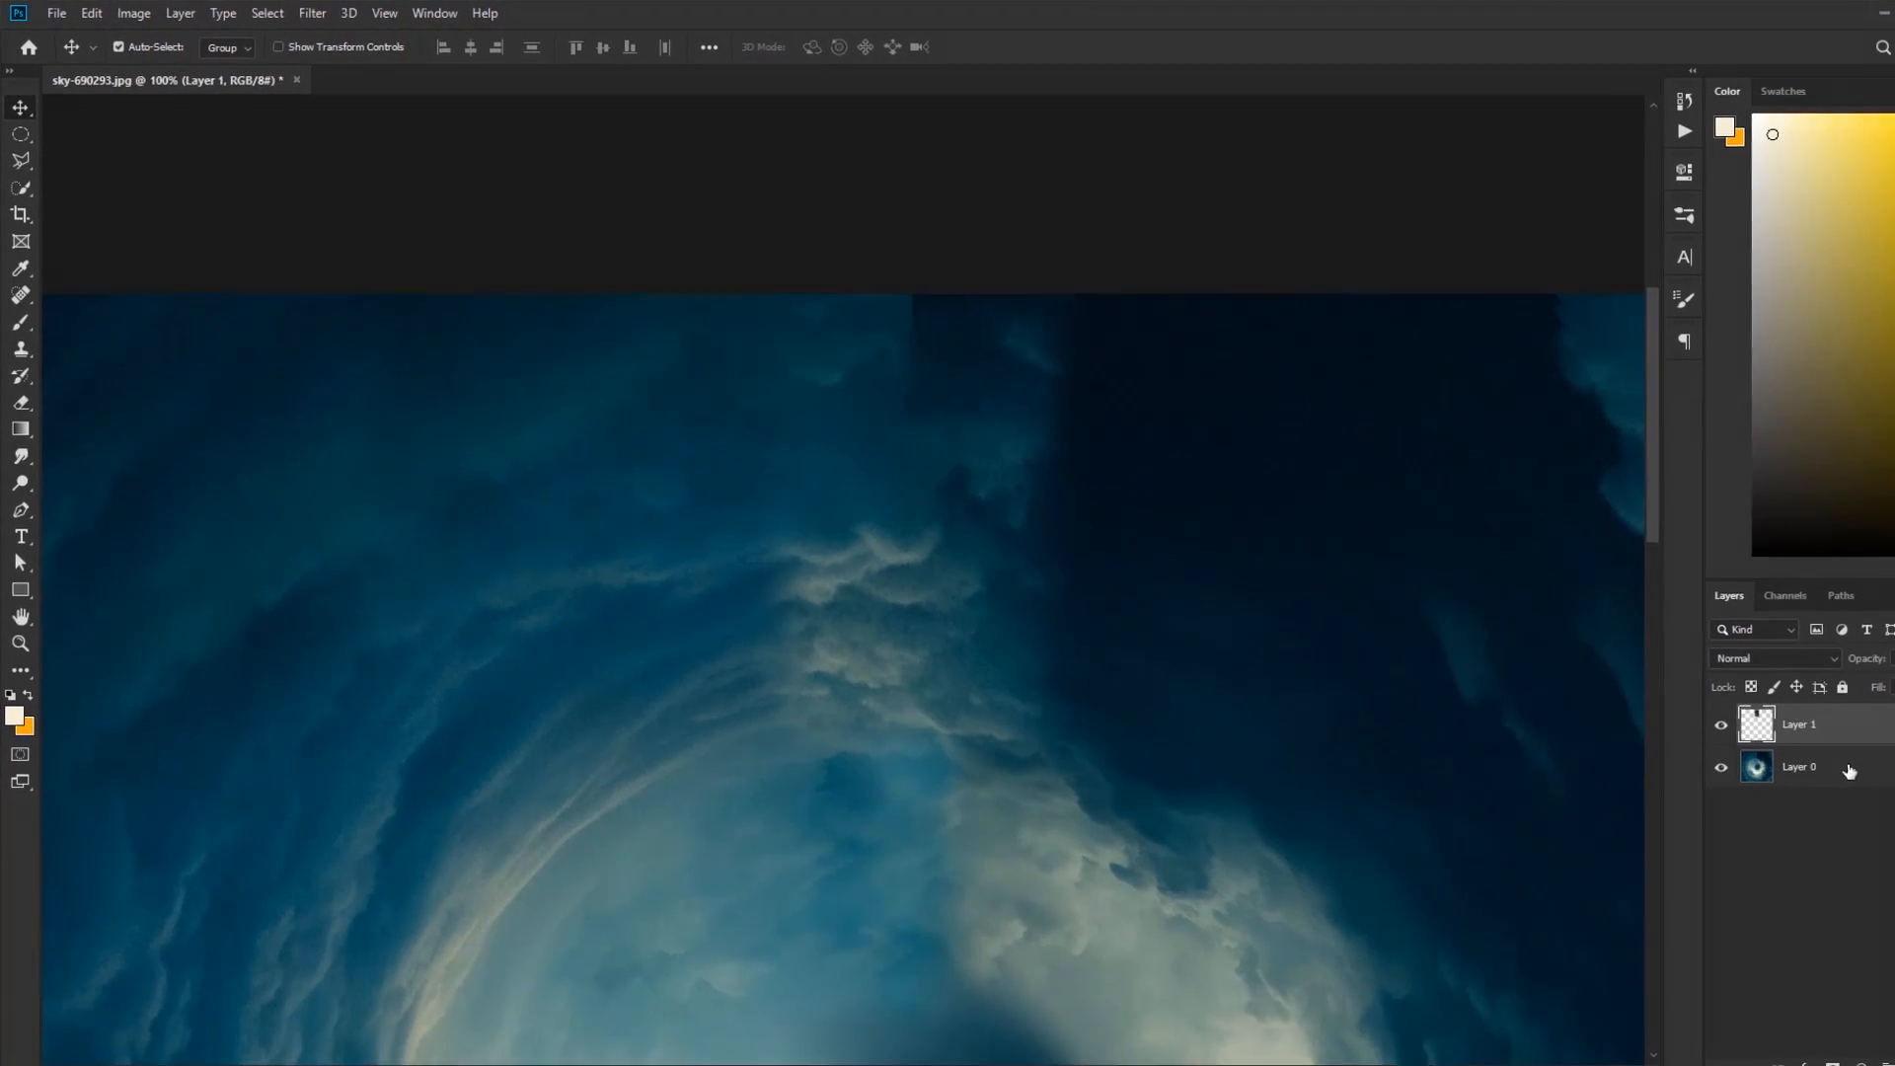
# Step: Clone neighbouring blue cloud over the remaining seam at the upper edge of Layer 0 with the Clone Stamp tool
pyautogui.click(1827, 774)
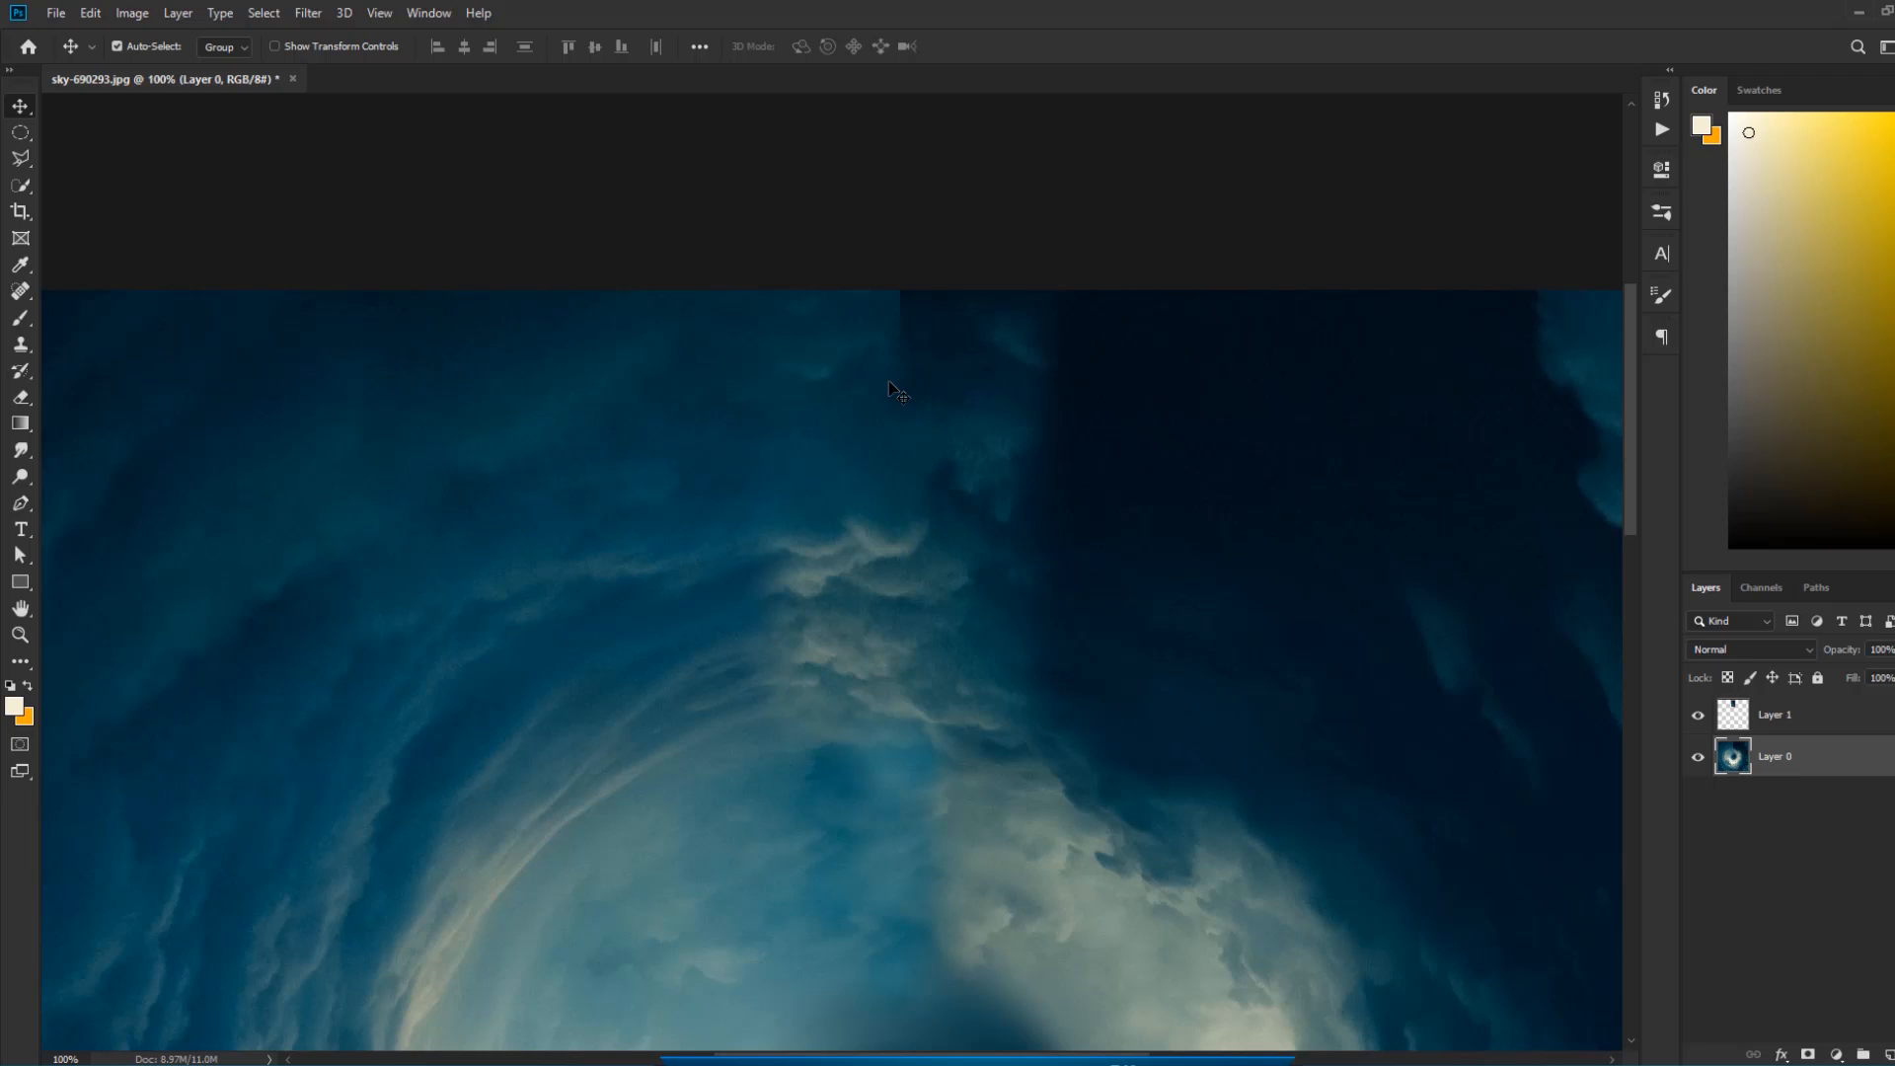
pyautogui.click(20, 343)
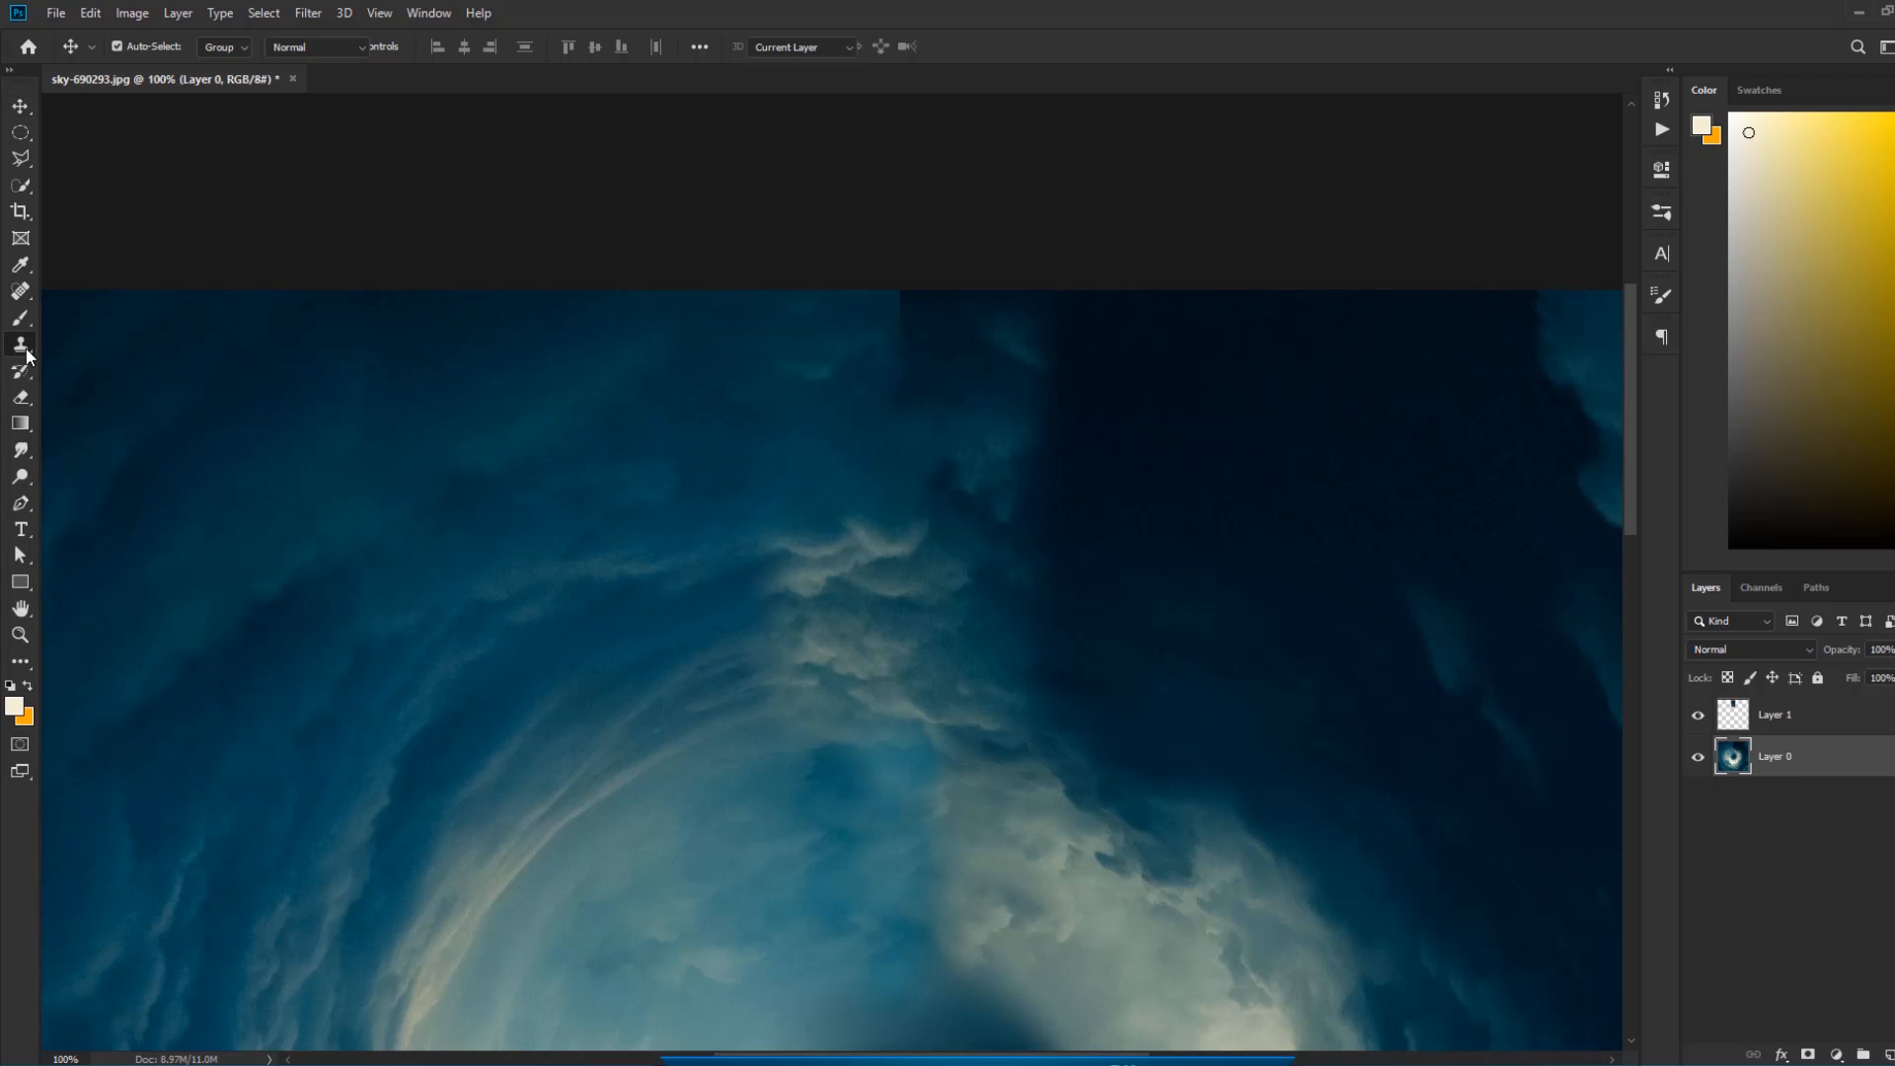
pyautogui.rightClick(19, 344)
pyautogui.click(99, 346)
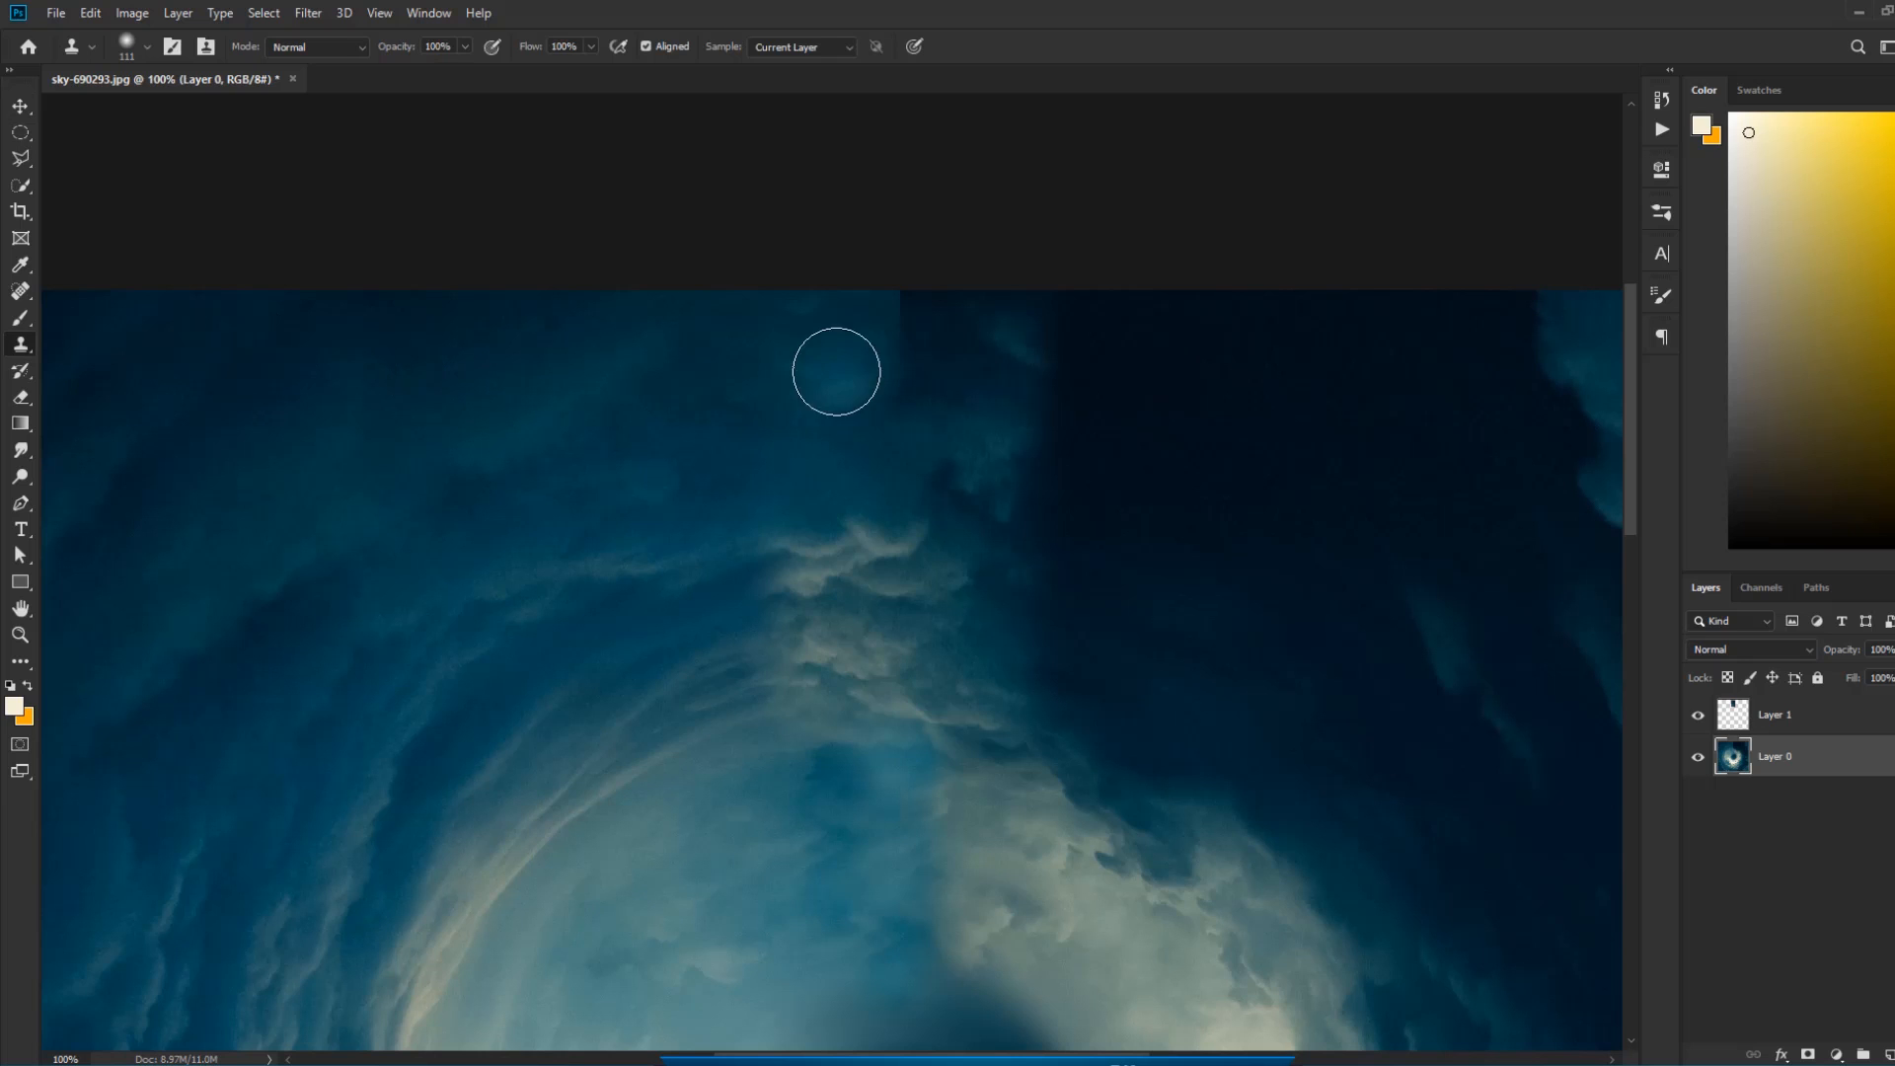
pyautogui.keyDown('alt'); pyautogui.click(834, 322); pyautogui.keyUp('alt')
pyautogui.click(906, 313)
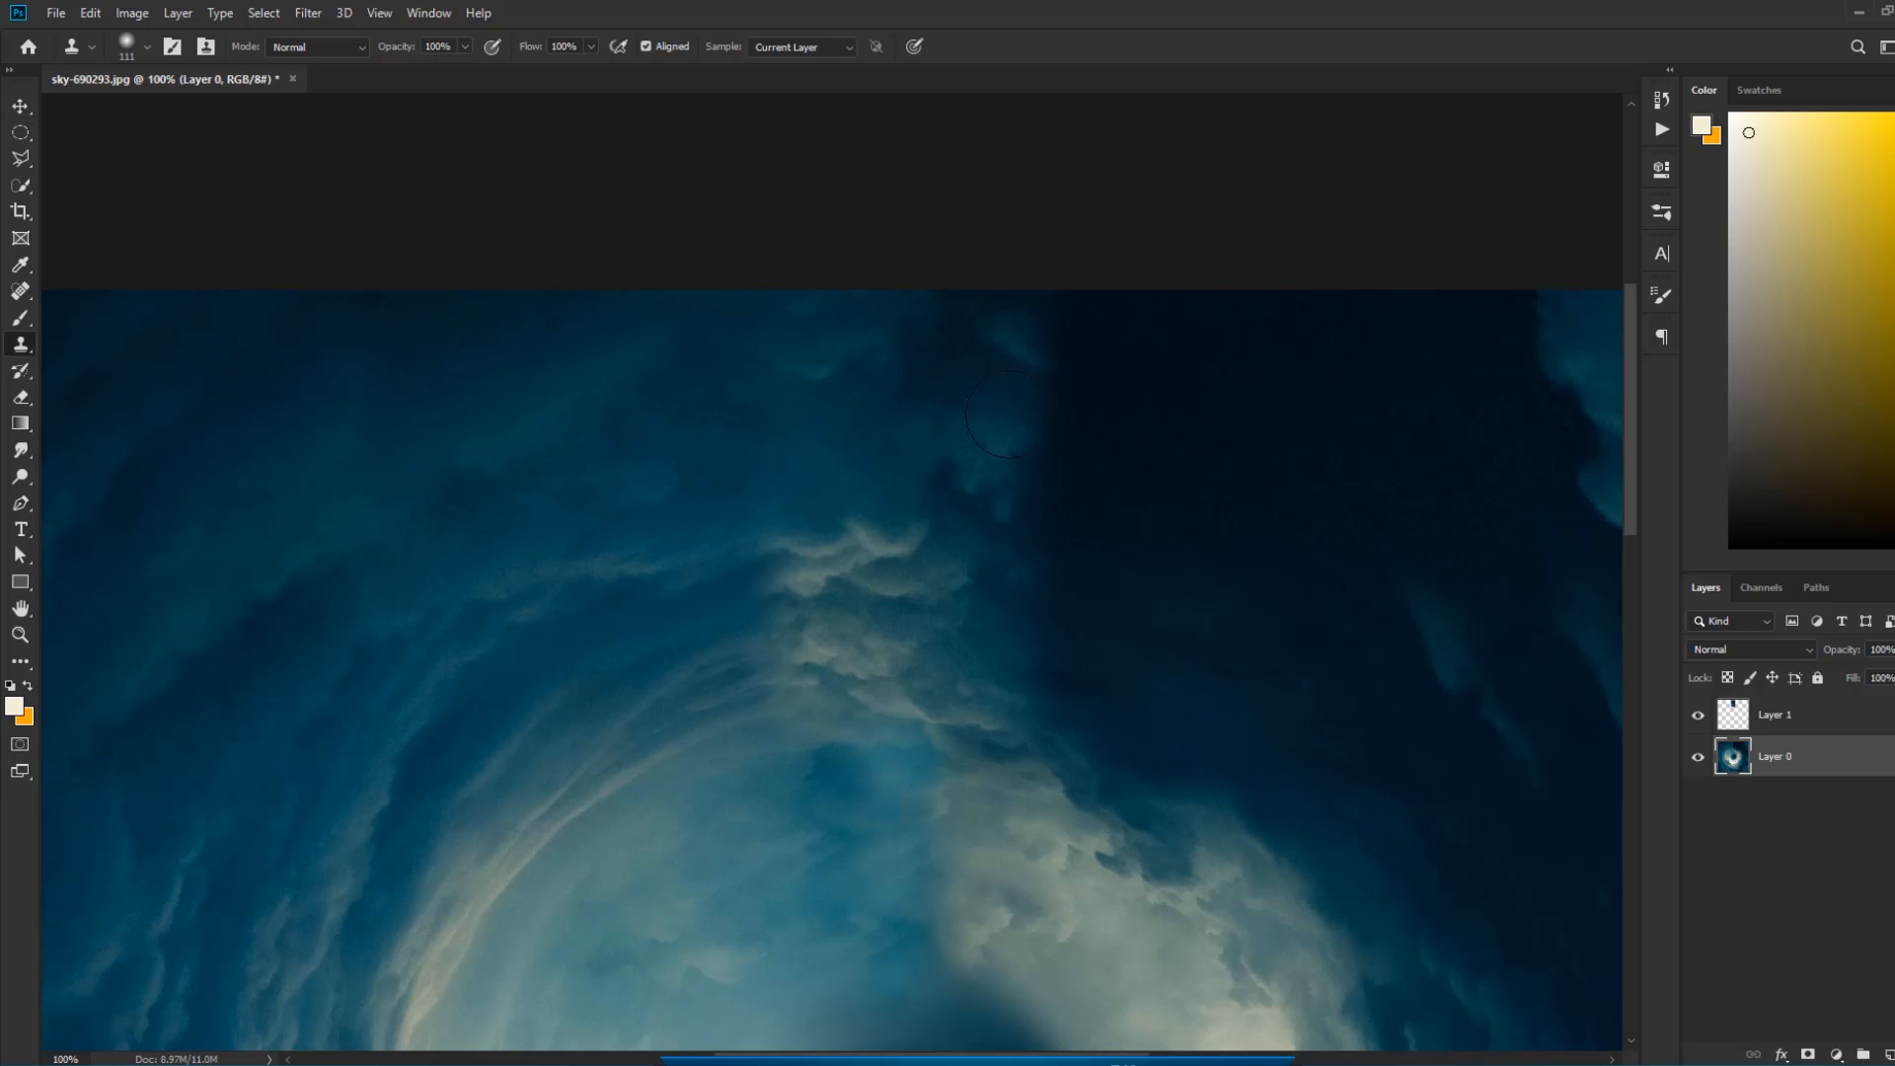
# Step: Make Layer 1 active and lower the Eraser's opacity for softening the cloud patch
pyautogui.hotkey('alt', ']')
pyautogui.press('e')
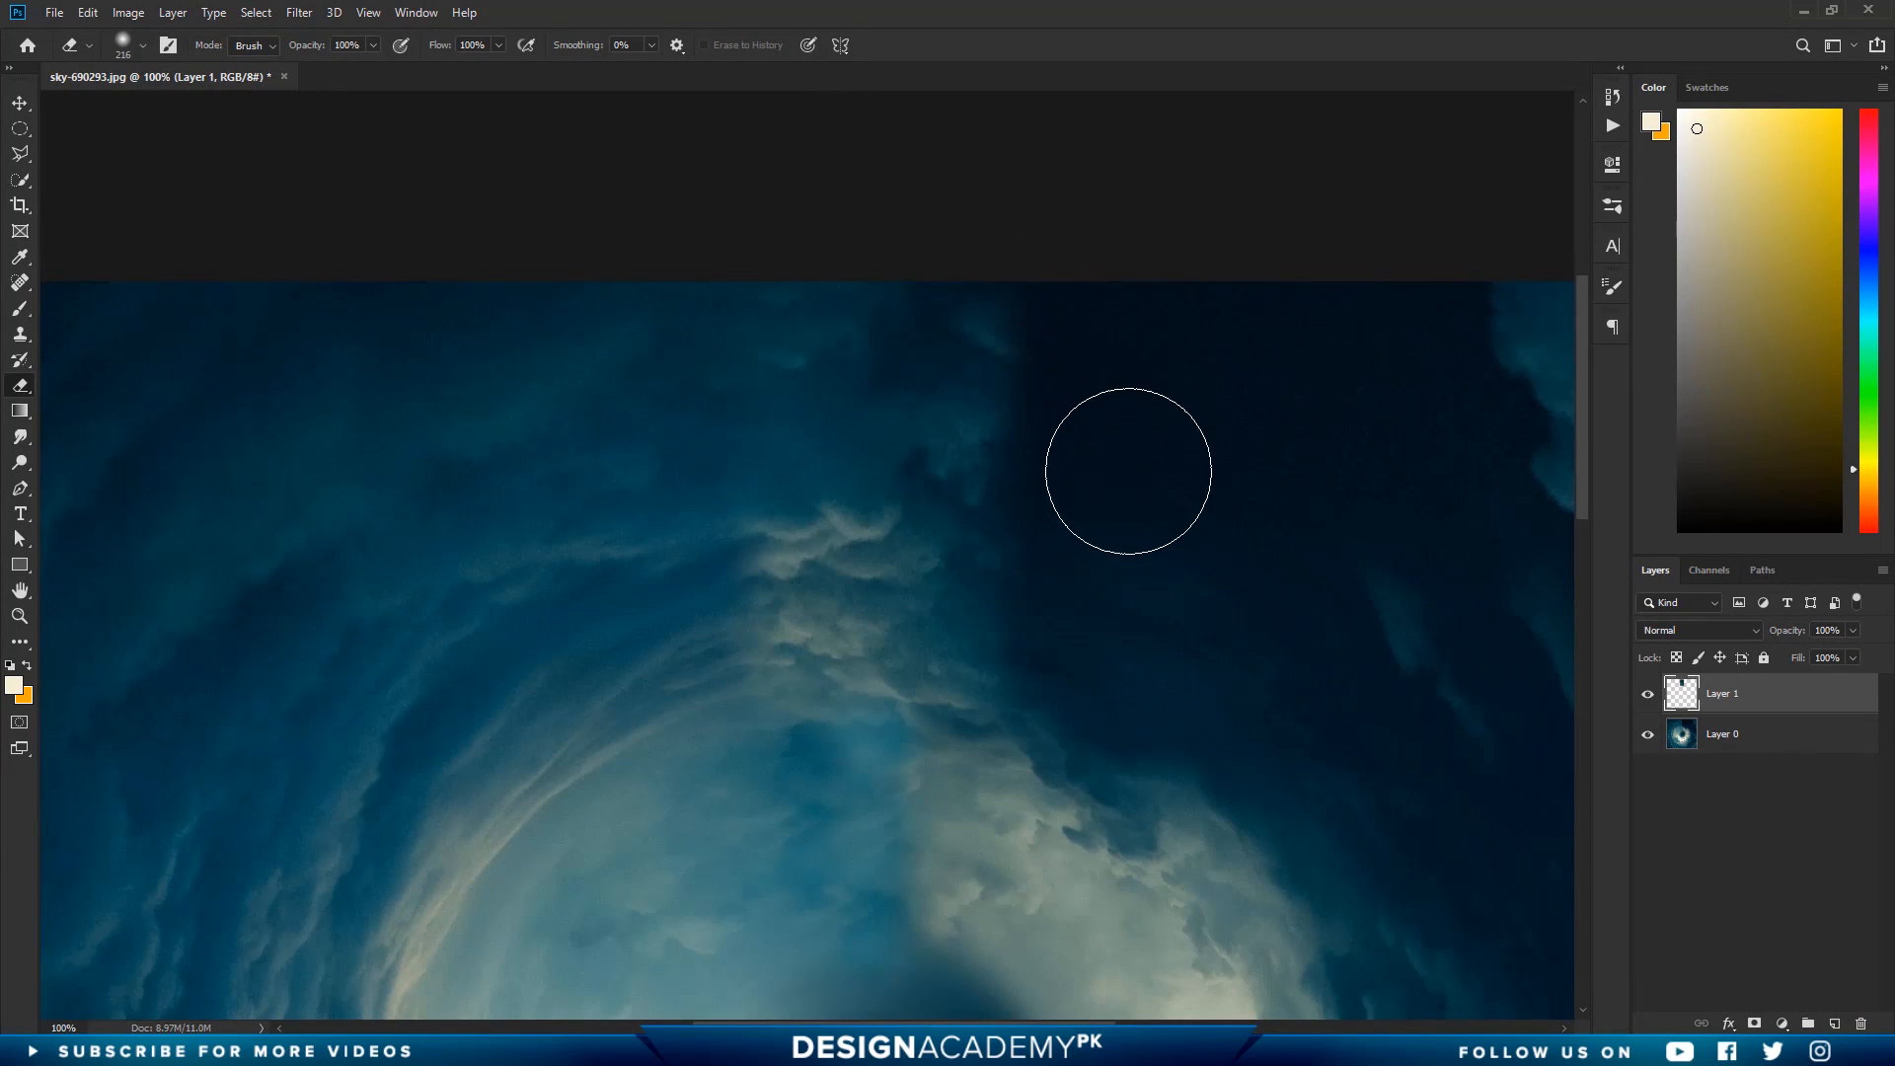
pyautogui.moveTo(313, 51); pyautogui.dragTo(296, 51)
pyautogui.moveTo(295, 54); pyautogui.dragTo(296, 54)
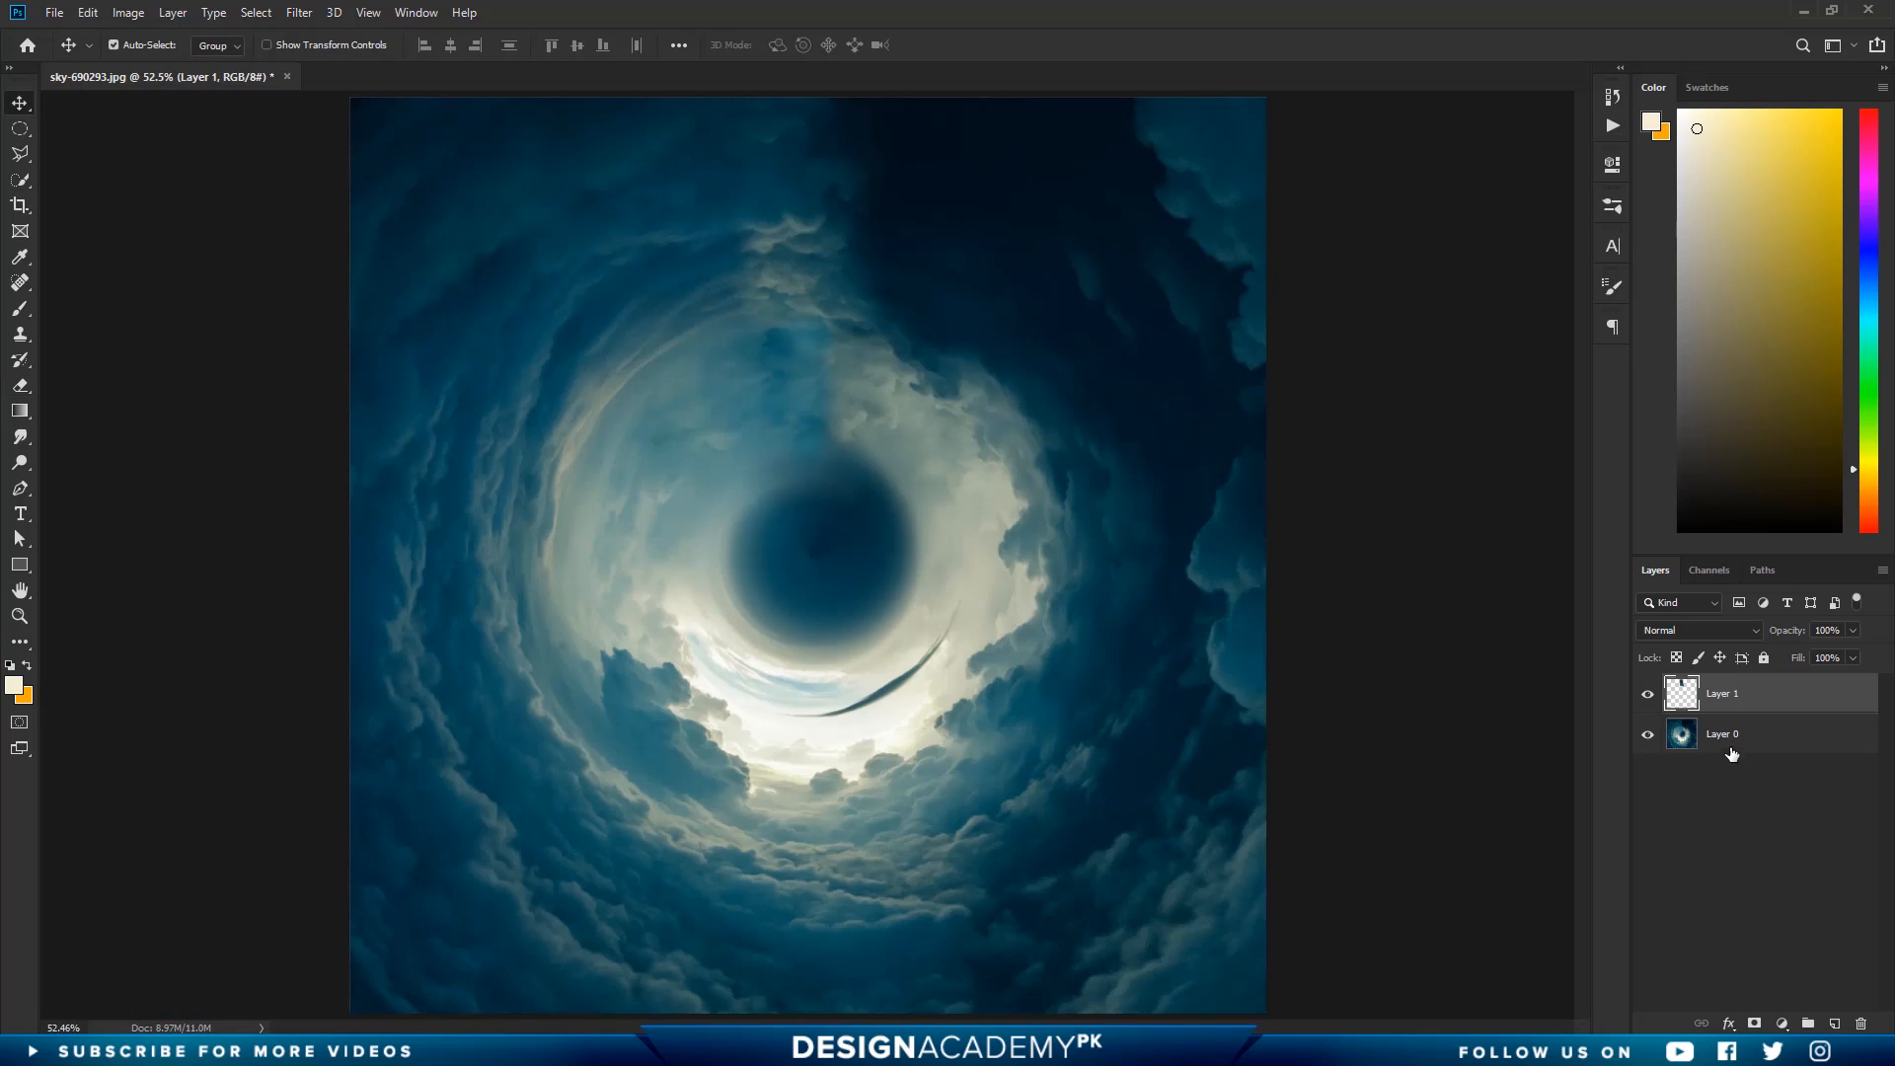
# Step: Sample the dark centre of the vortex on Layer 0 as the Clone Stamp source
pyautogui.click(1724, 750)
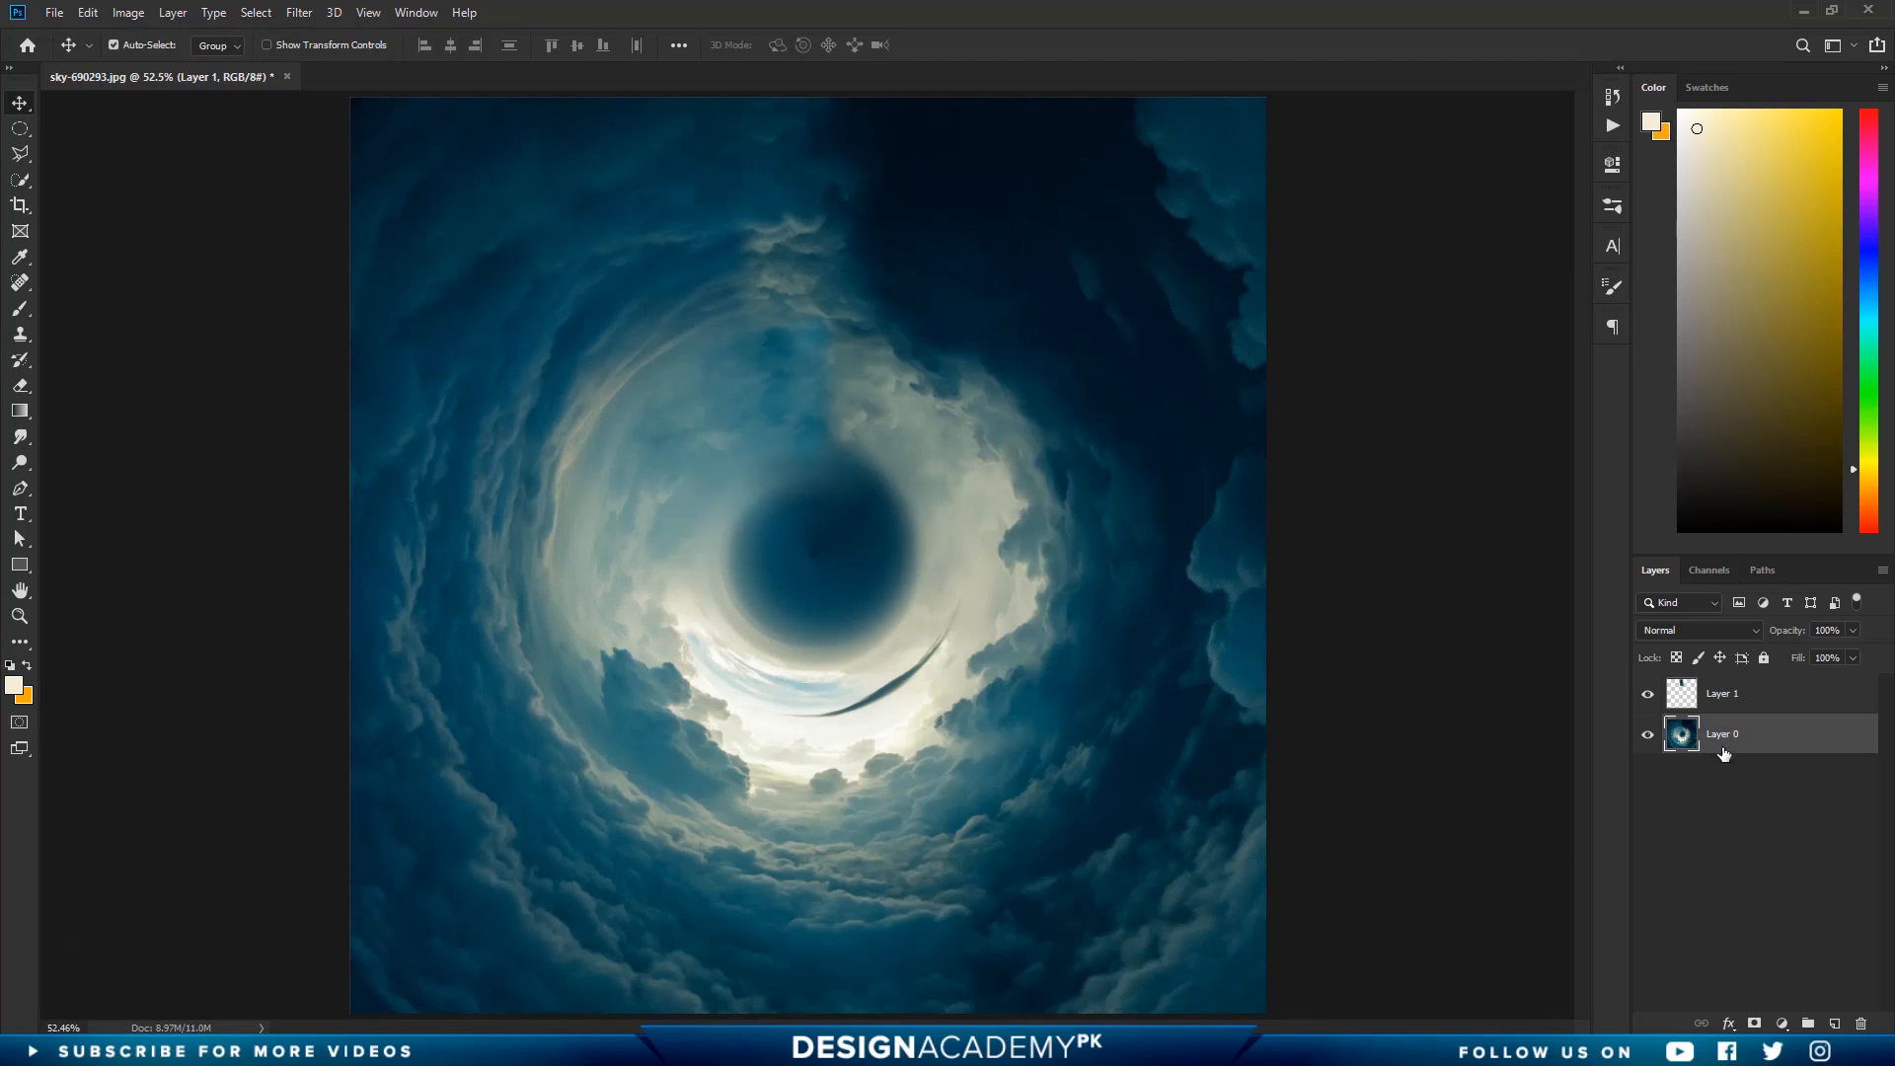
pyautogui.click(20, 336)
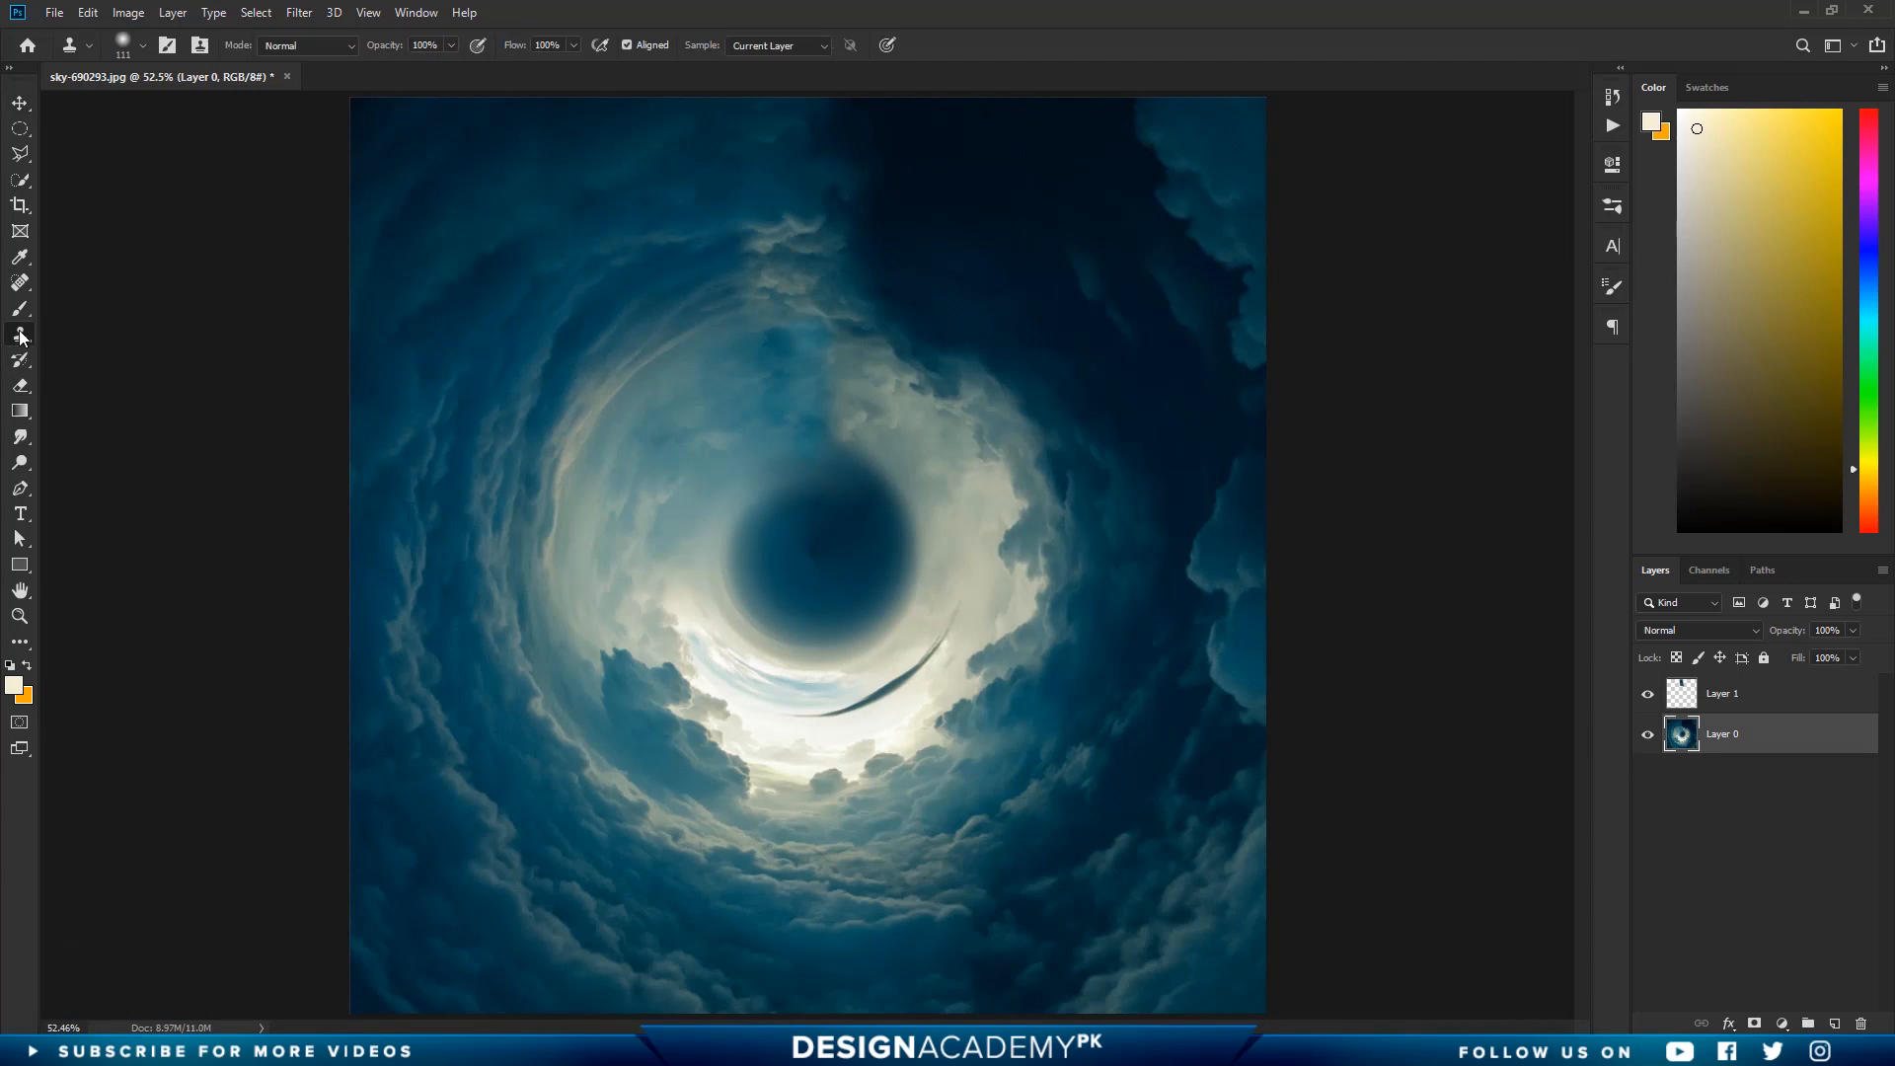
pyautogui.keyDown('alt'); pyautogui.click(842, 559); pyautogui.keyUp('alt')
# Step: Merge Layer 1 and Layer 0 into a single layer
pyautogui.keyDown('shift'); pyautogui.click(1747, 704); pyautogui.keyUp('shift')
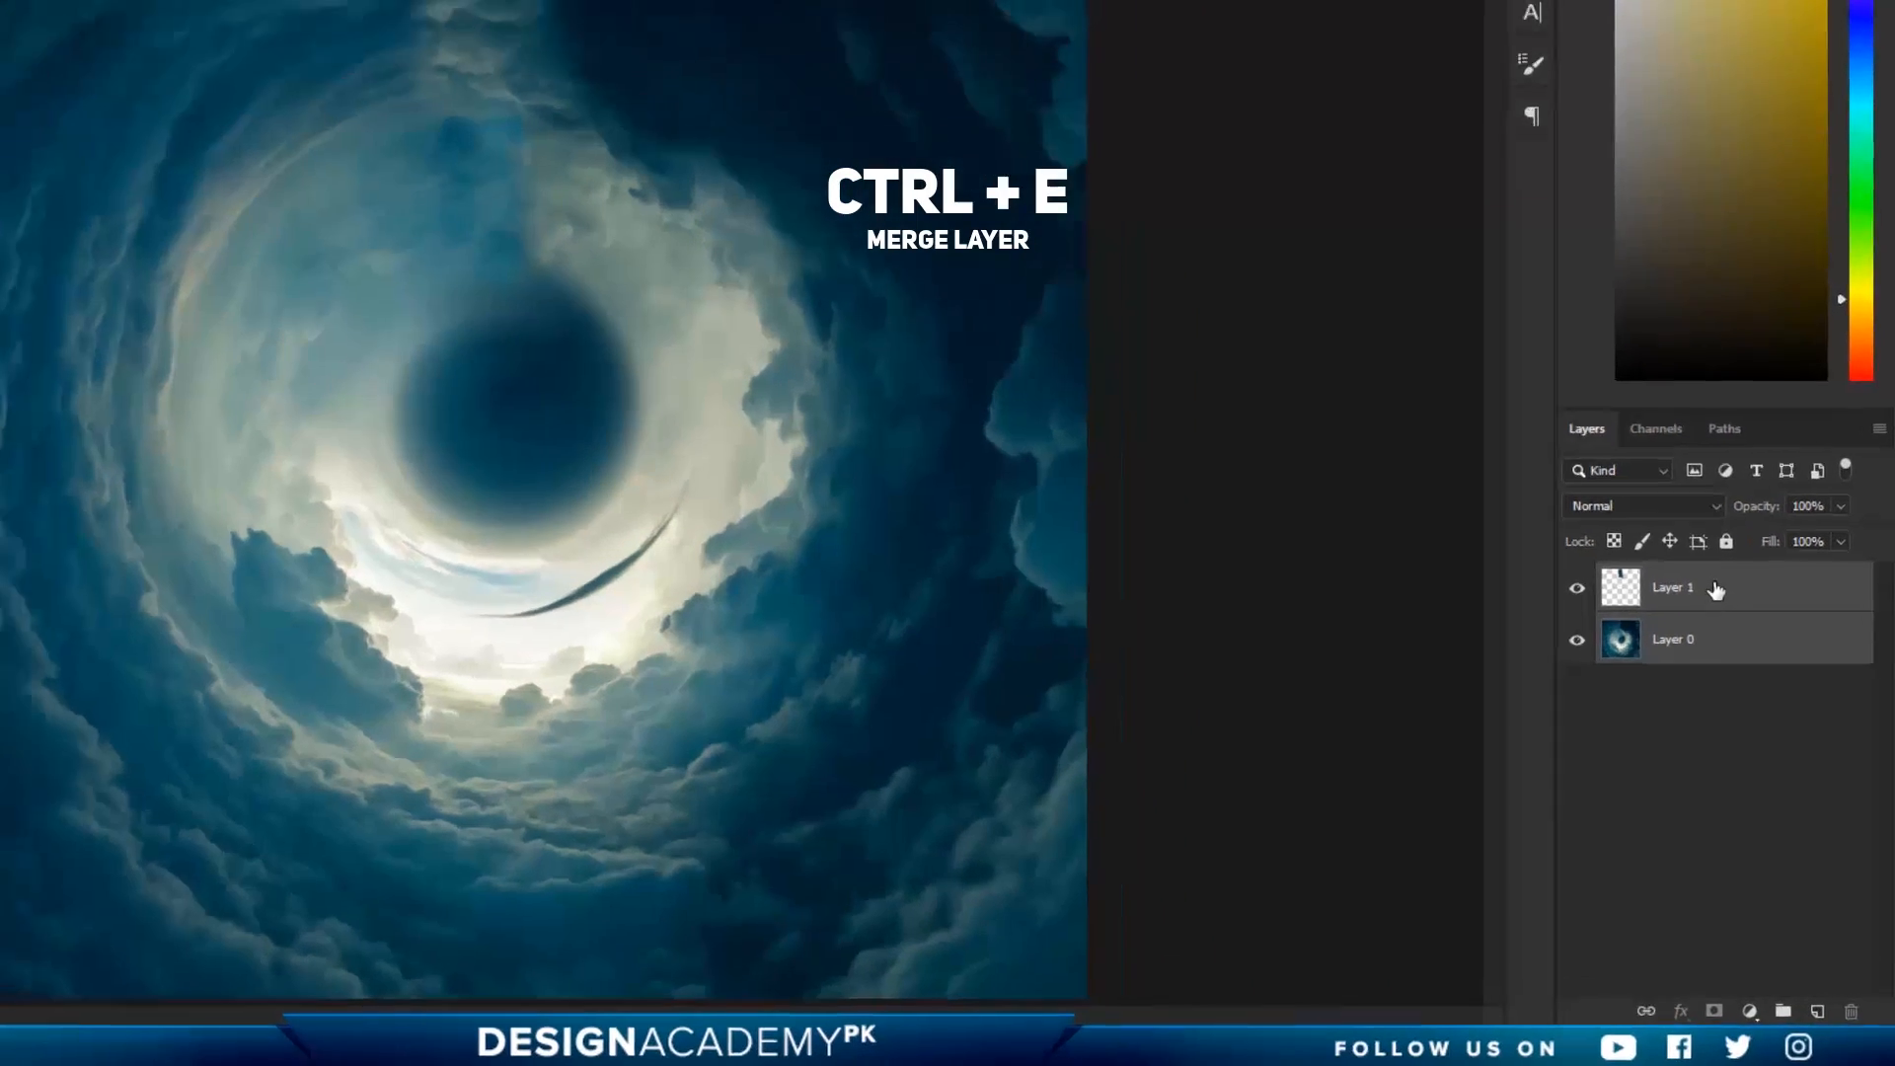
pyautogui.rightClick(1754, 695)
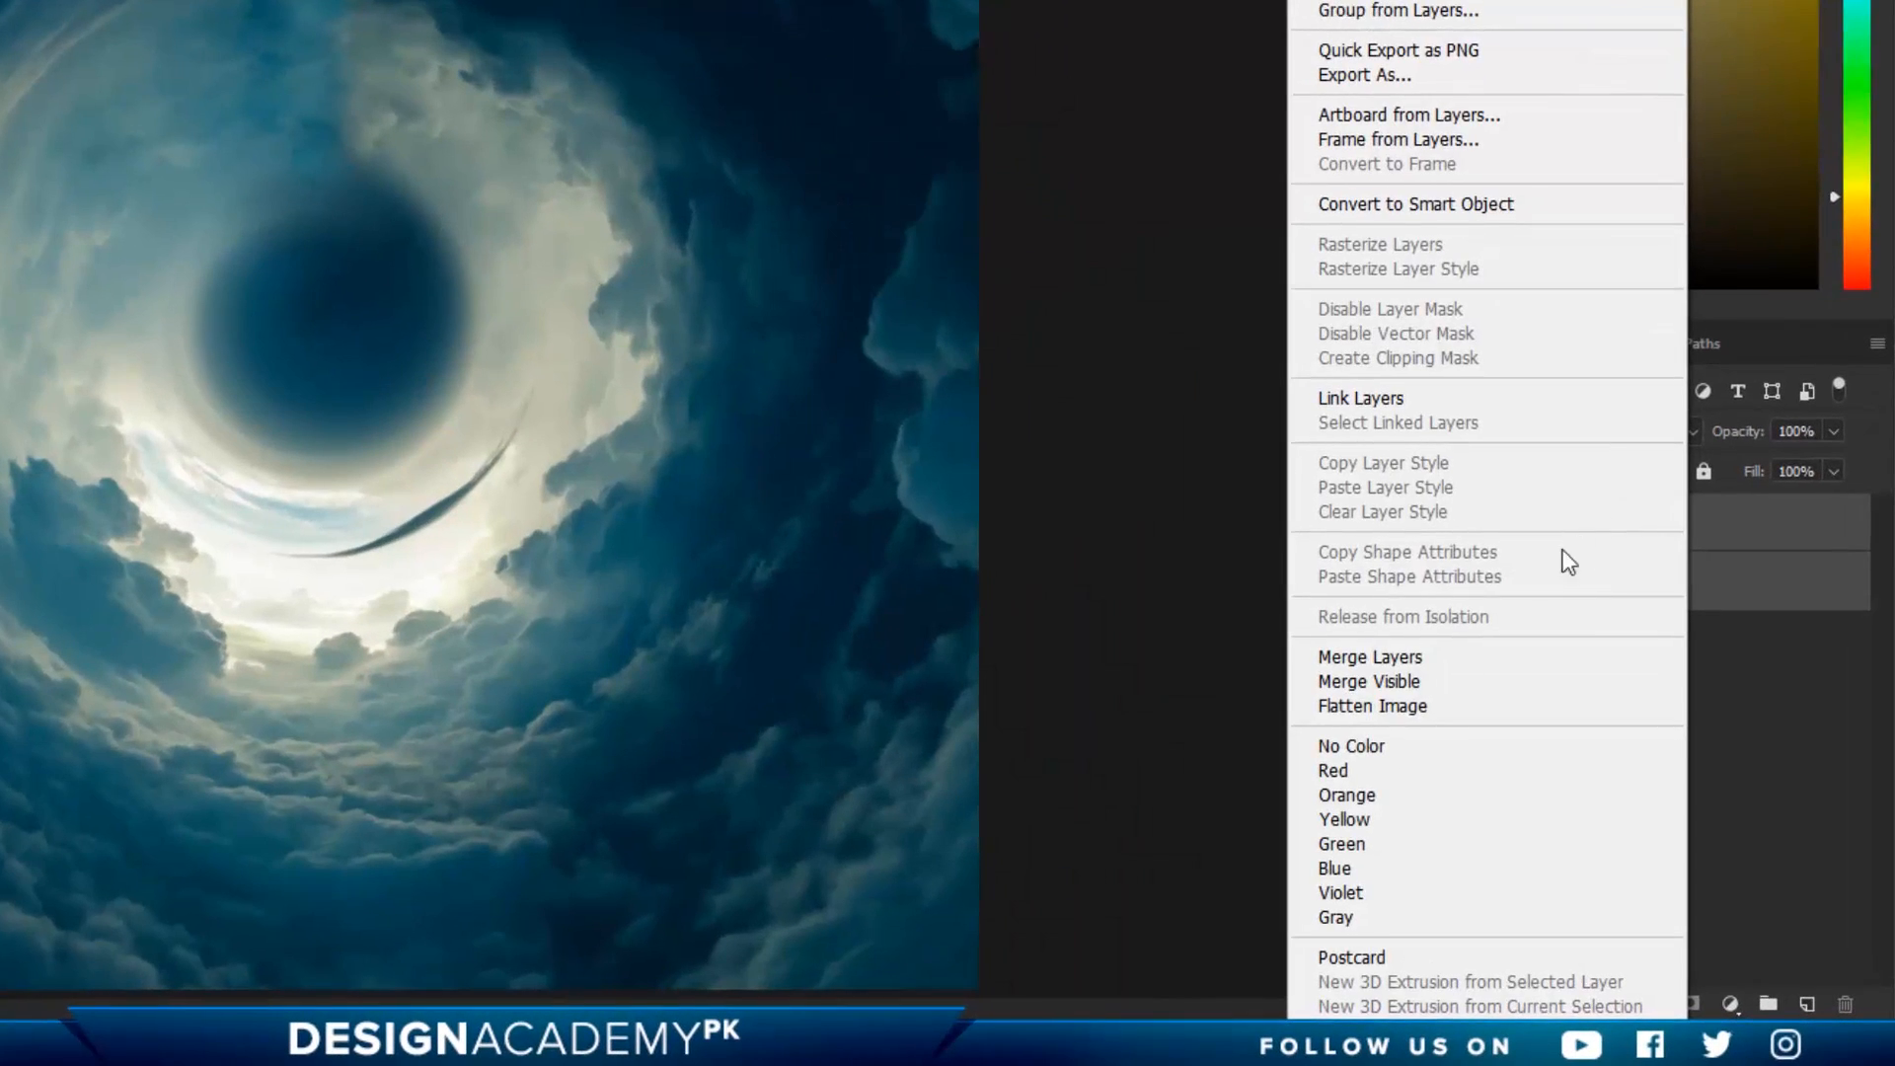
pyautogui.click(1344, 659)
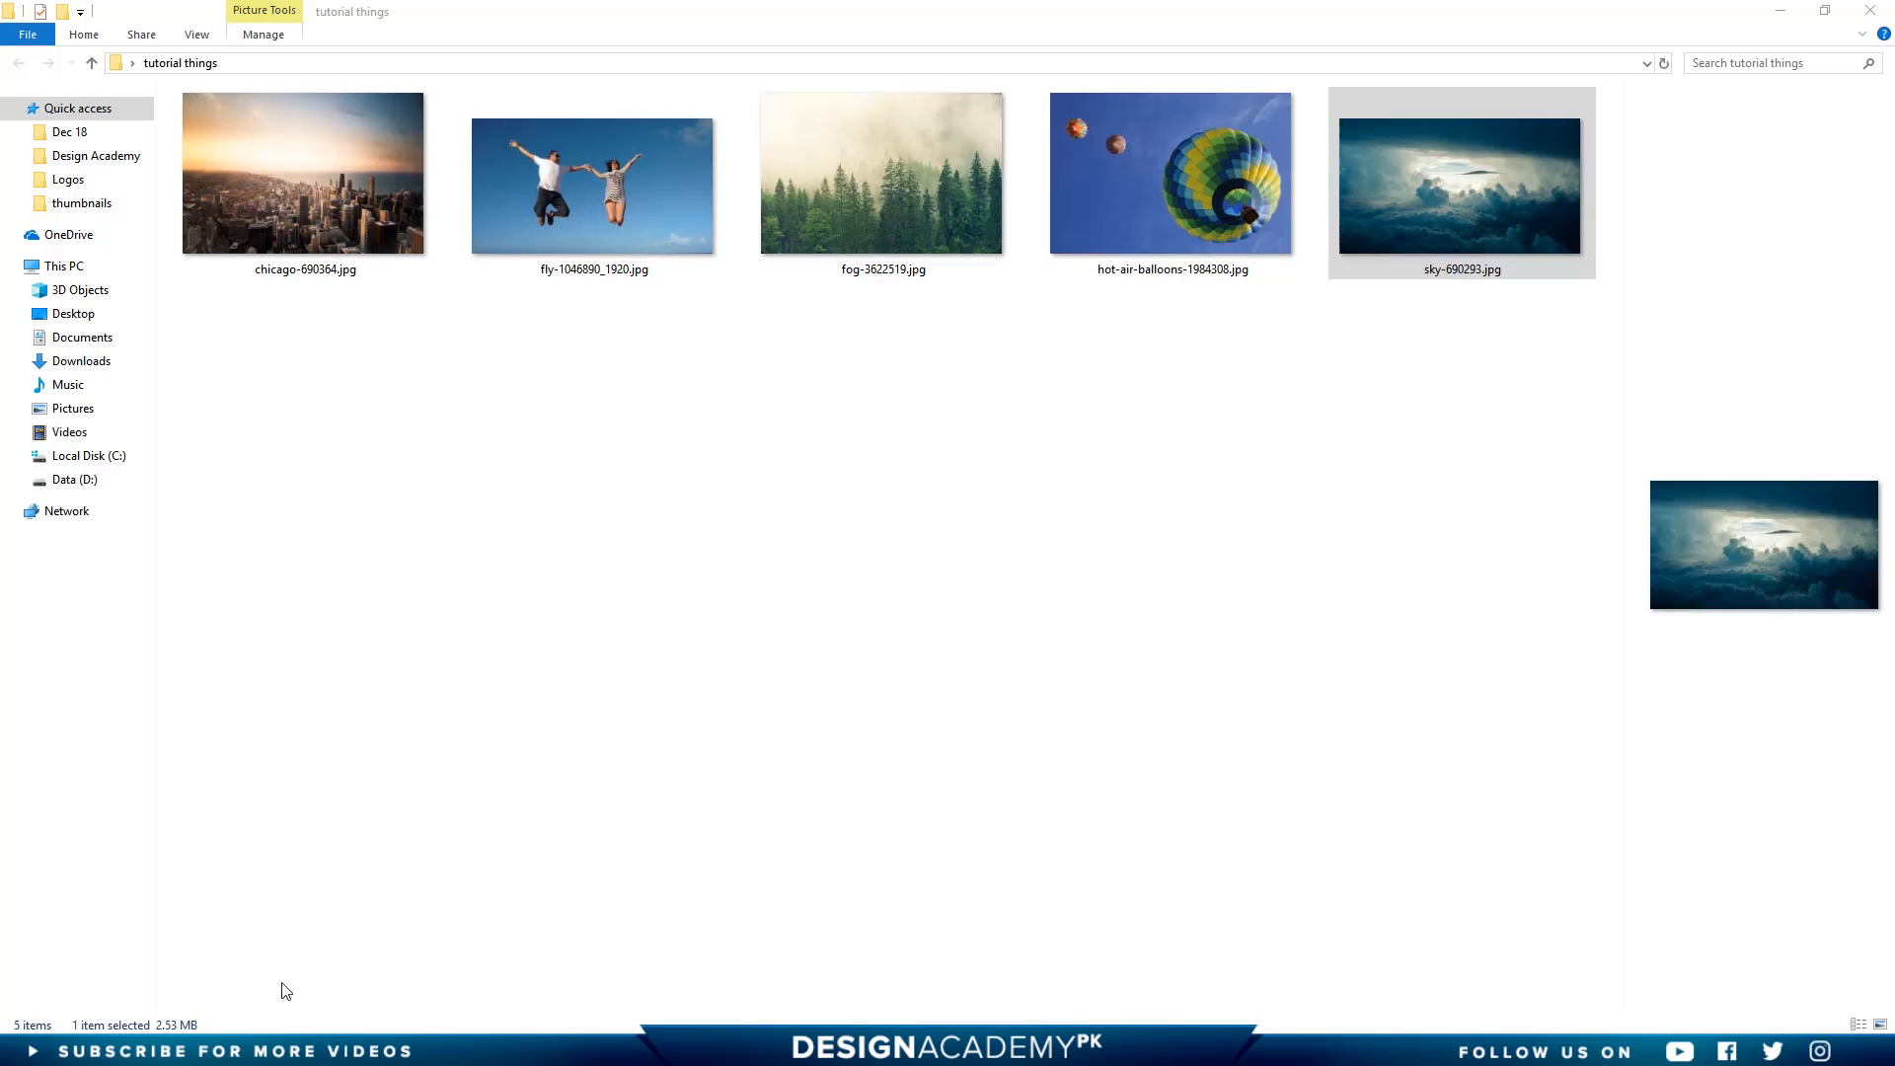
# Step: Open hot-air-balloons-1984308.jpg from the tutorial things folder in Photoshop as a separate document
pyautogui.press('Left')
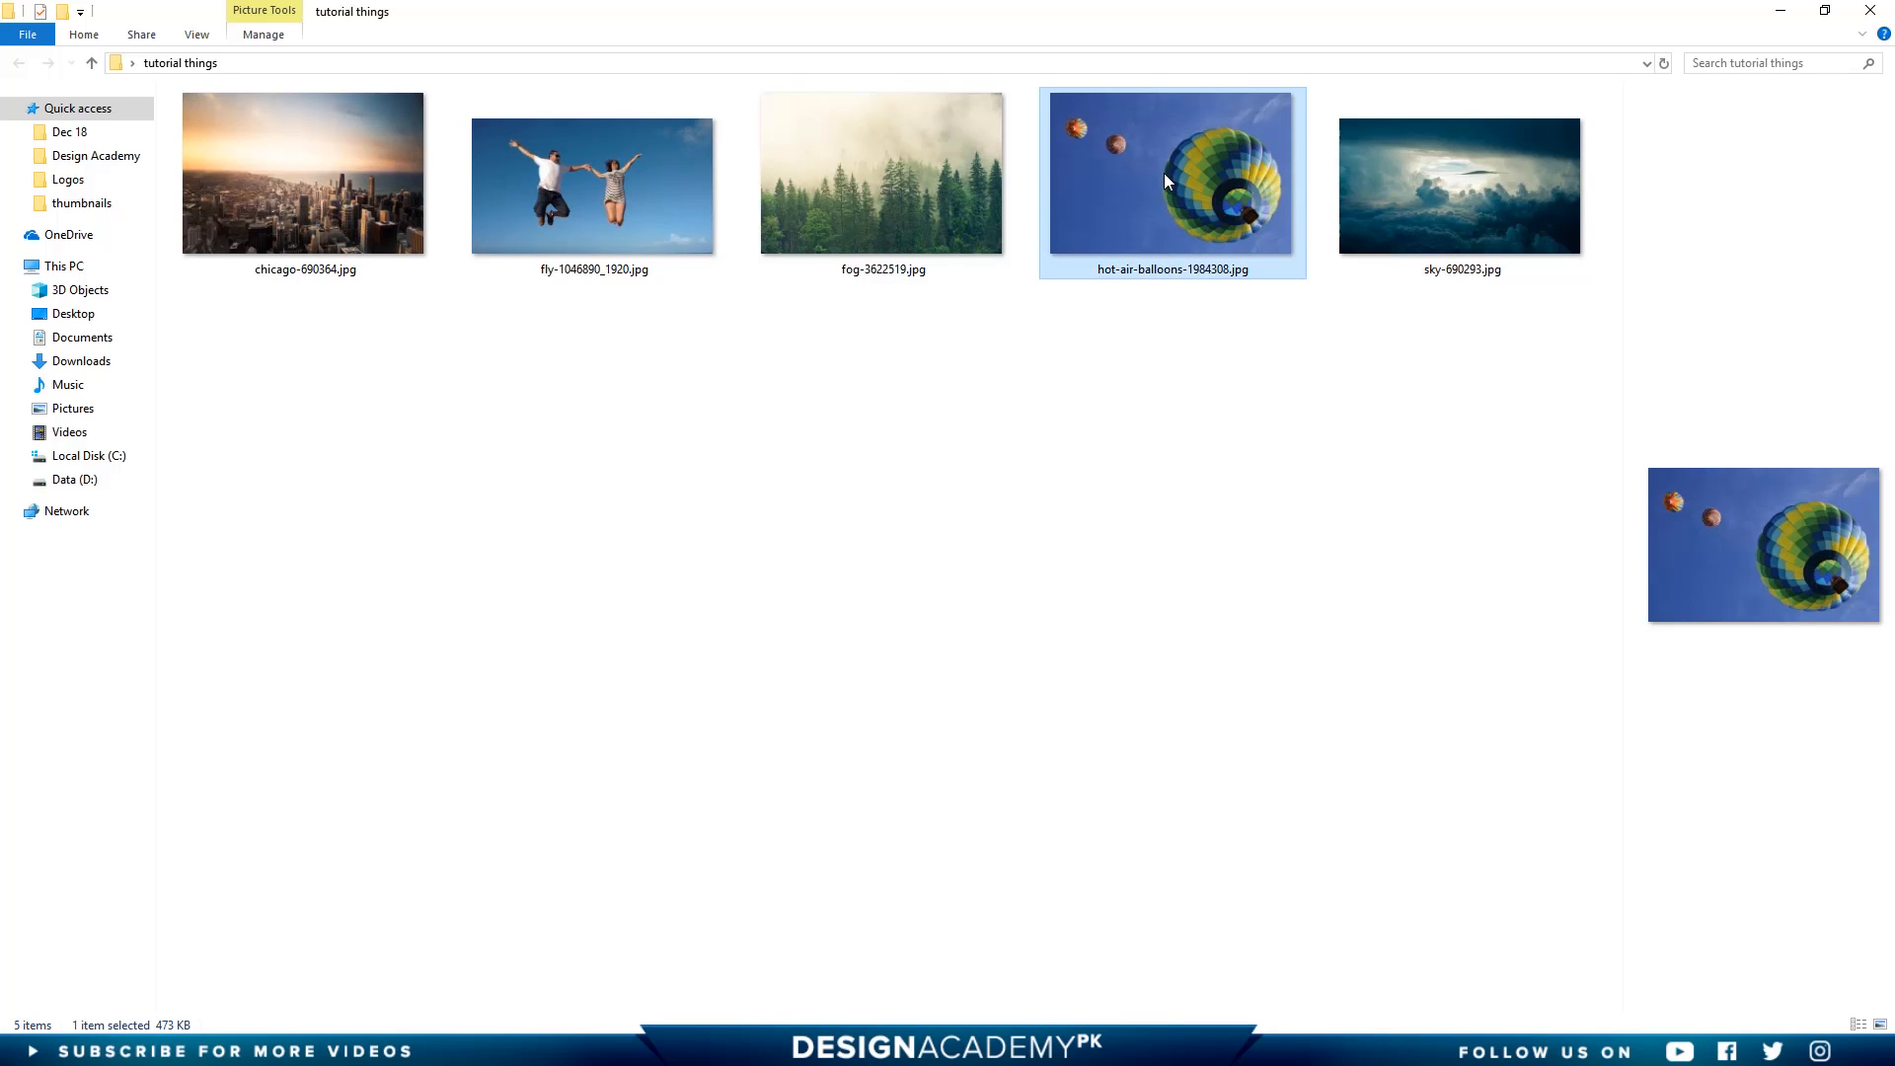
pyautogui.moveTo(1147, 161); pyautogui.dragTo(335, 956)
pyautogui.moveTo(1525, 808); pyautogui.dragTo(1744, 797)
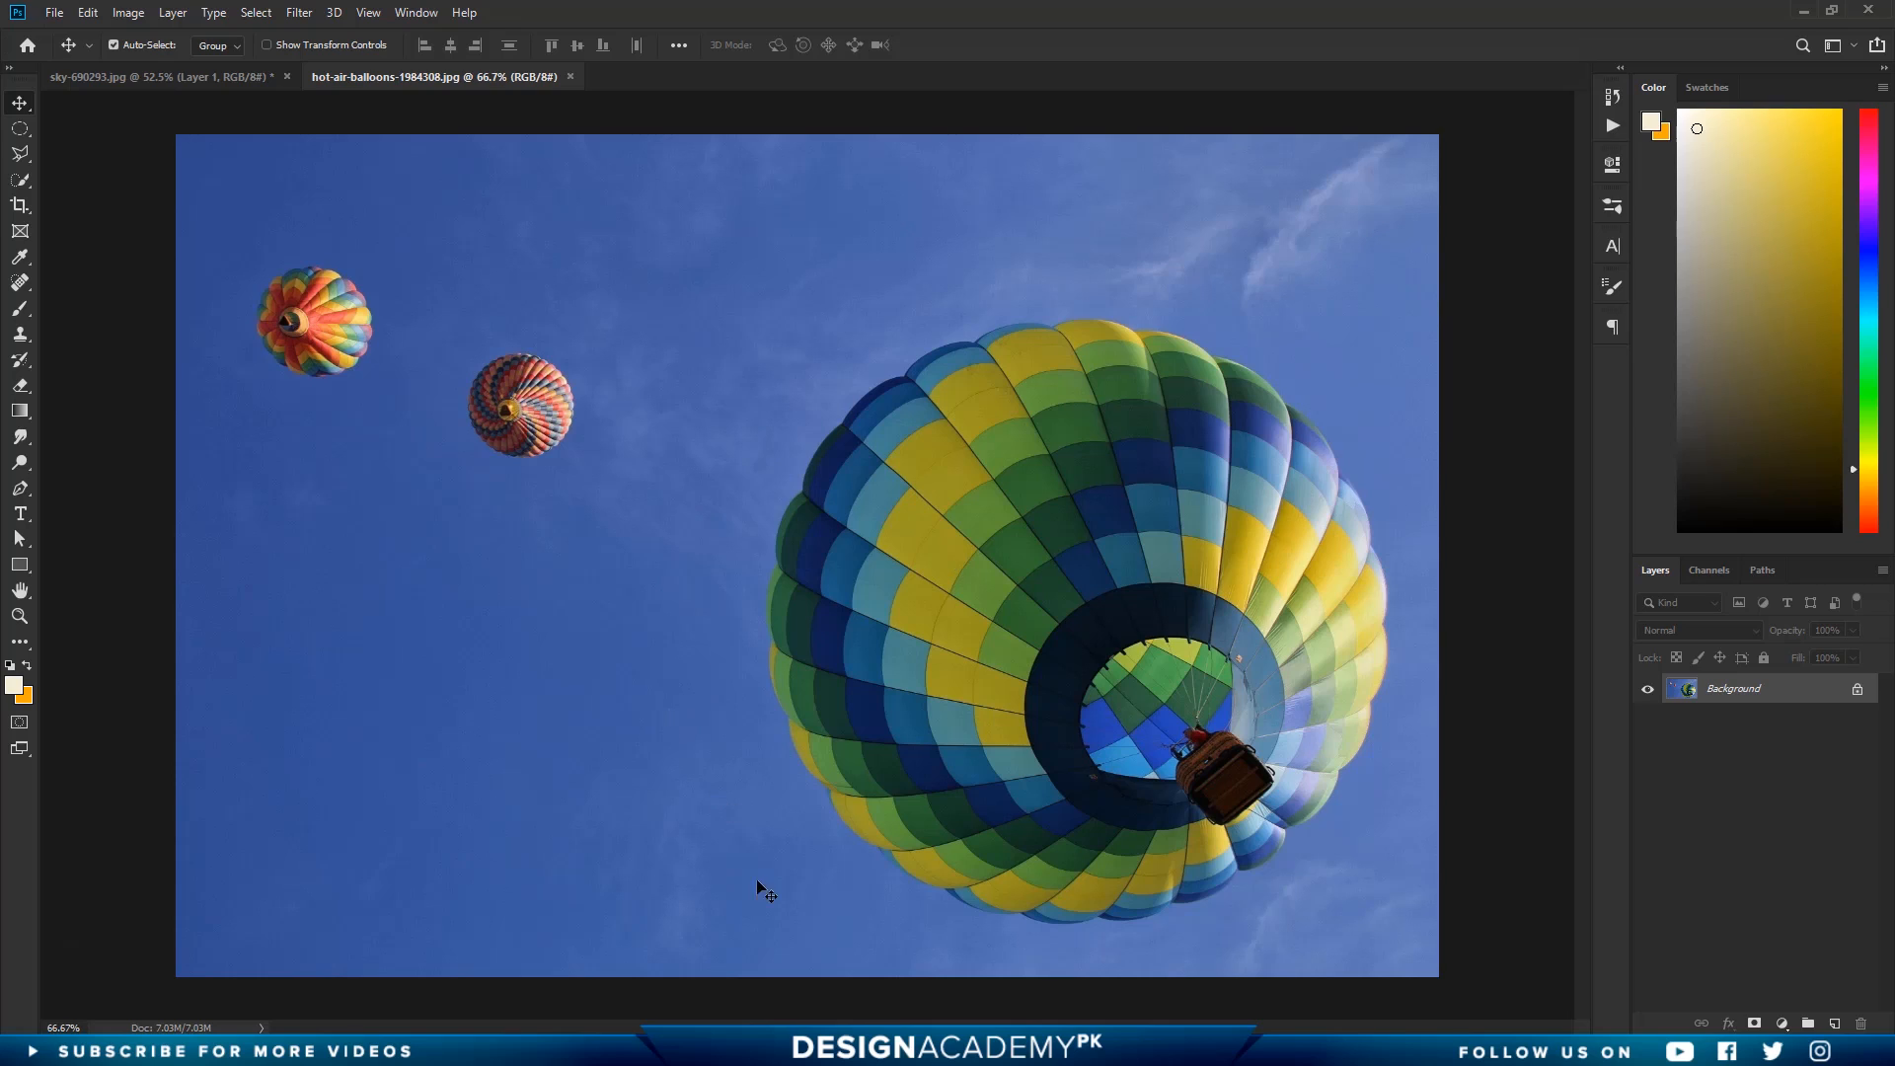
# Step: Select the large balloon with Select Subject and copy it into the sky-690293.jpg document
pyautogui.click(20, 182)
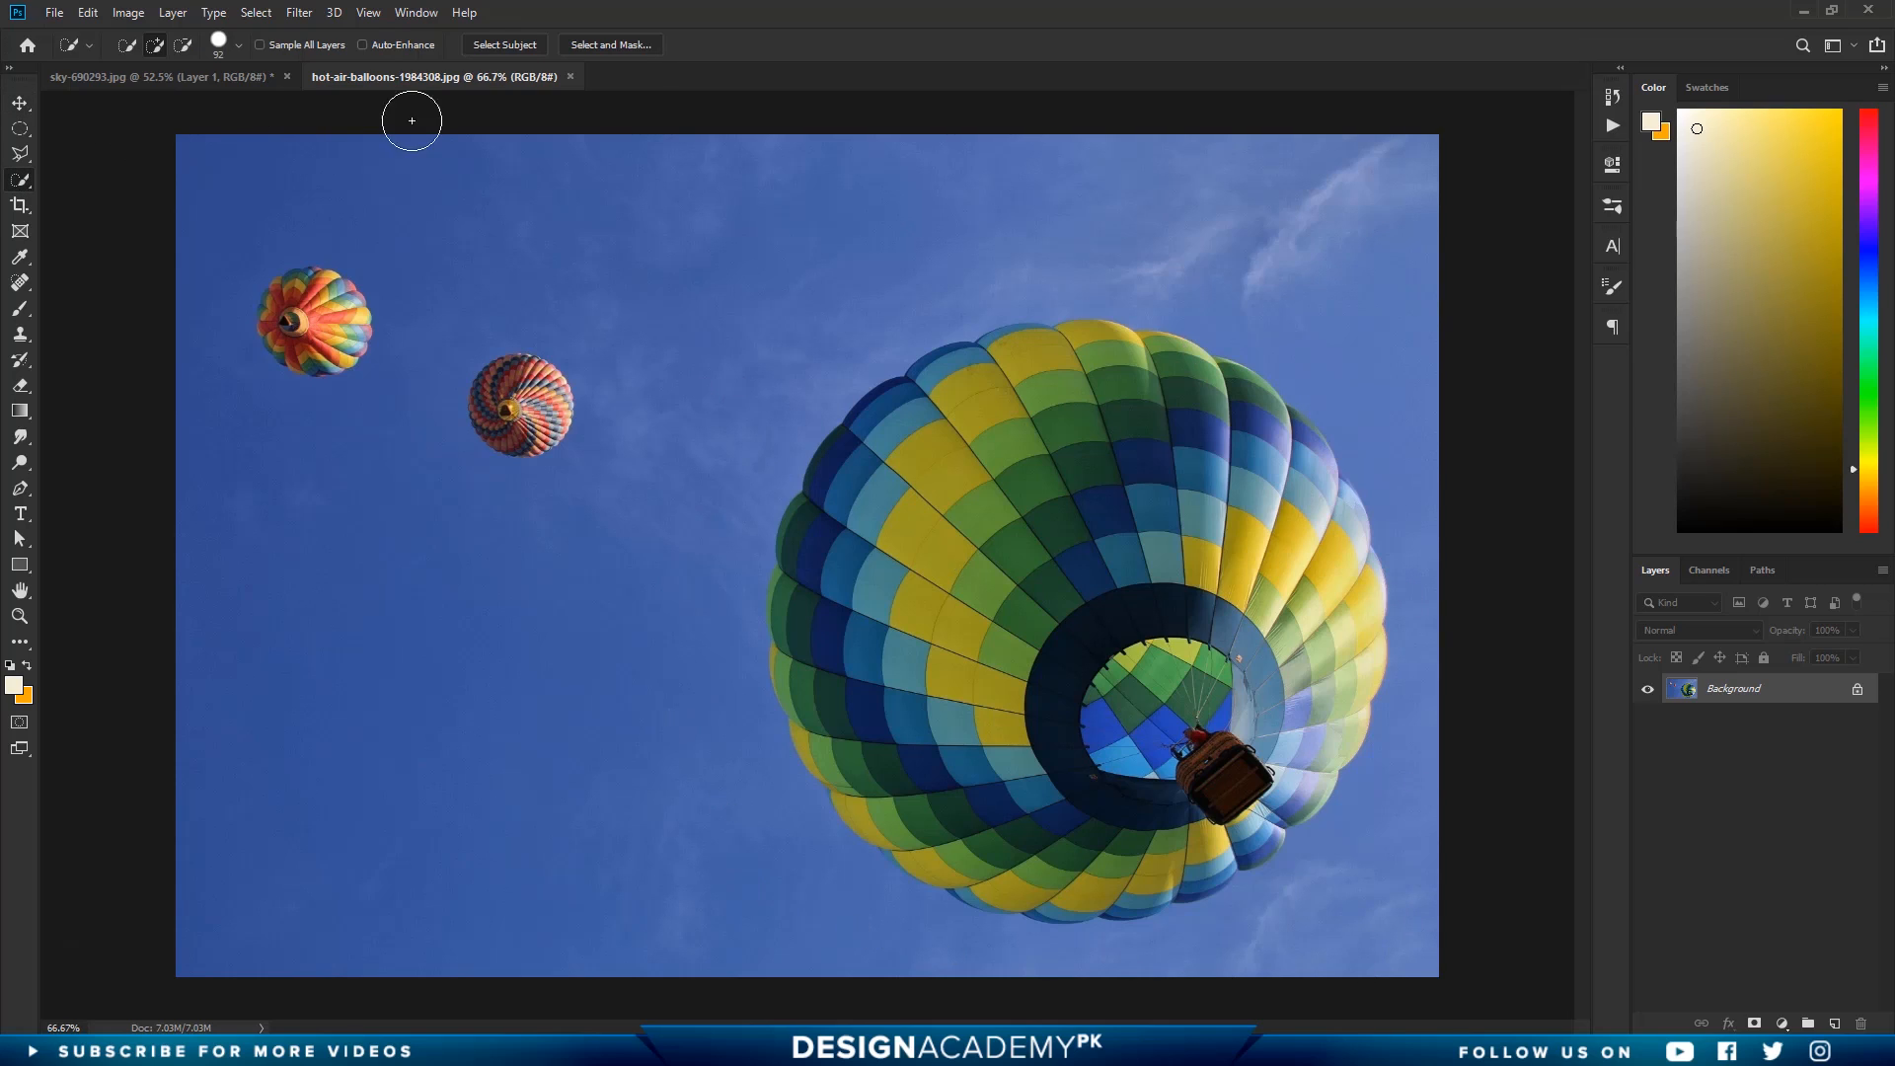
pyautogui.click(512, 50)
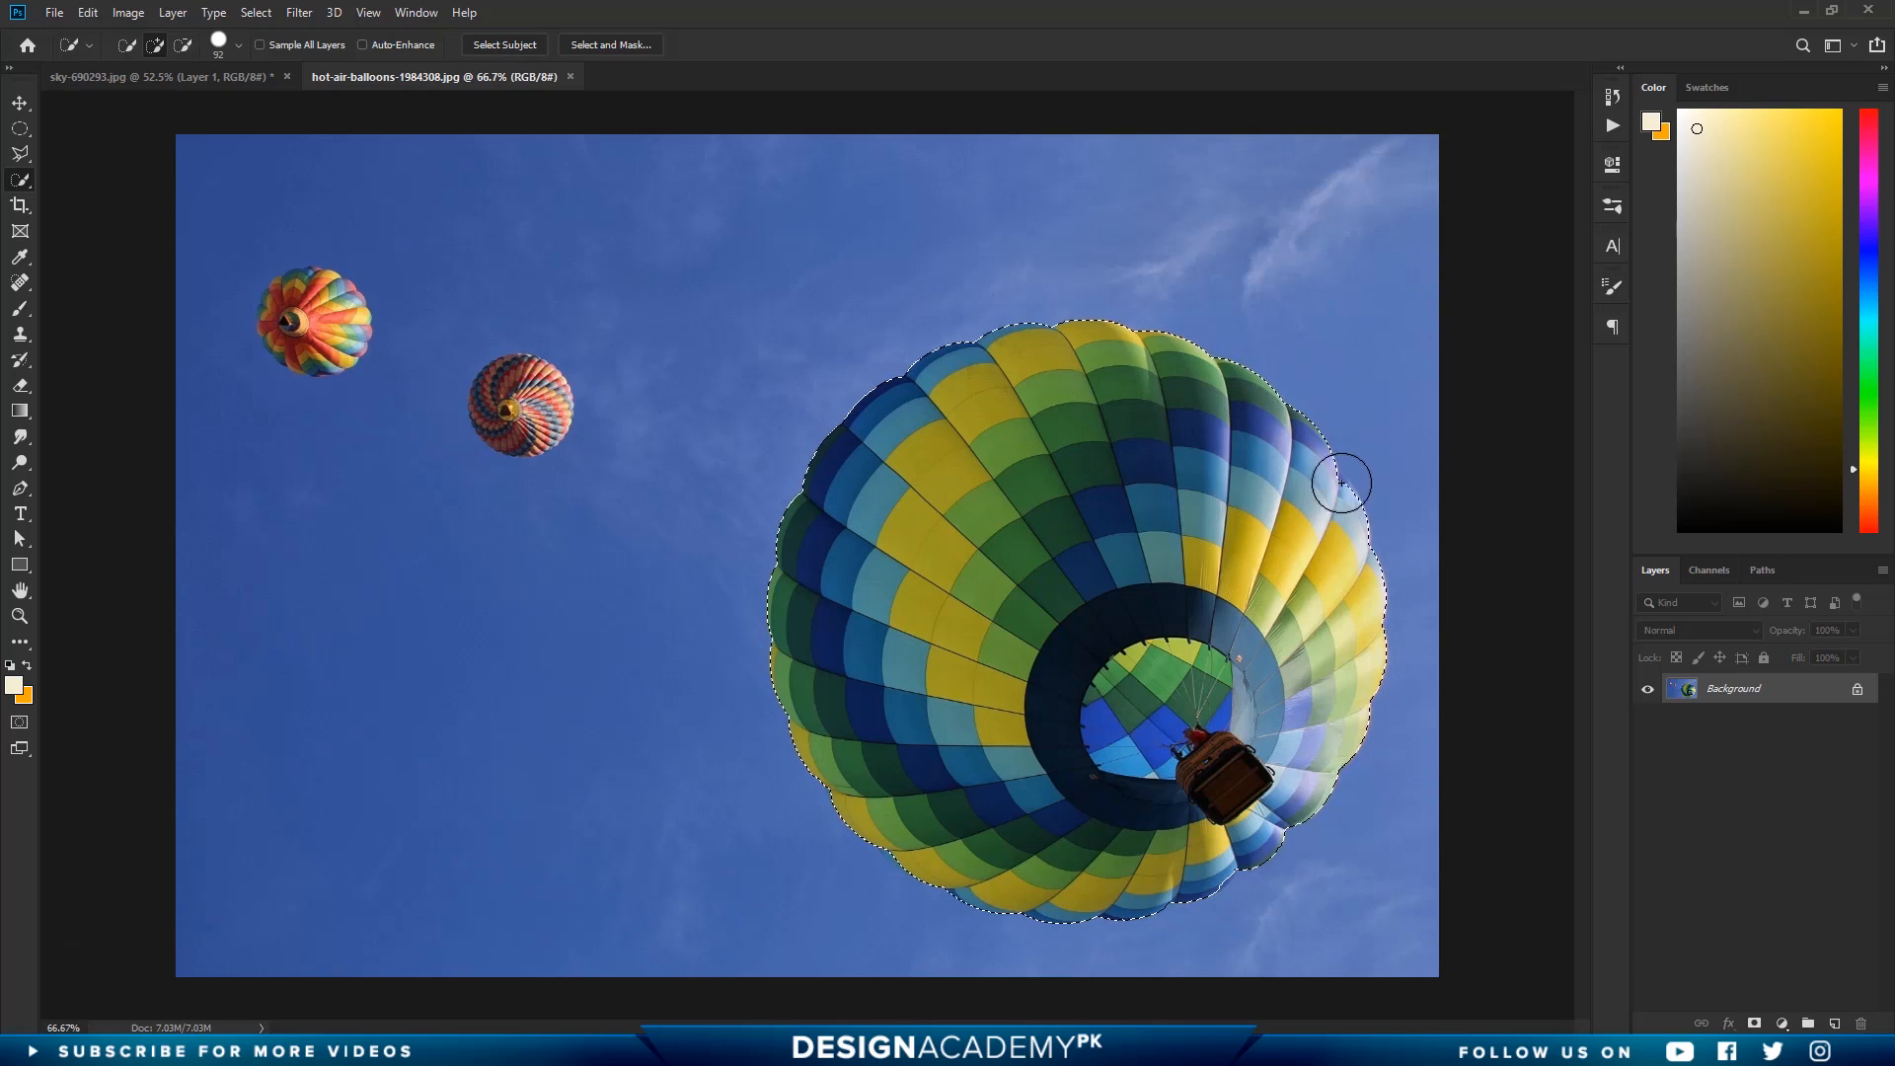
pyautogui.hotkey('ctrl', 'c')
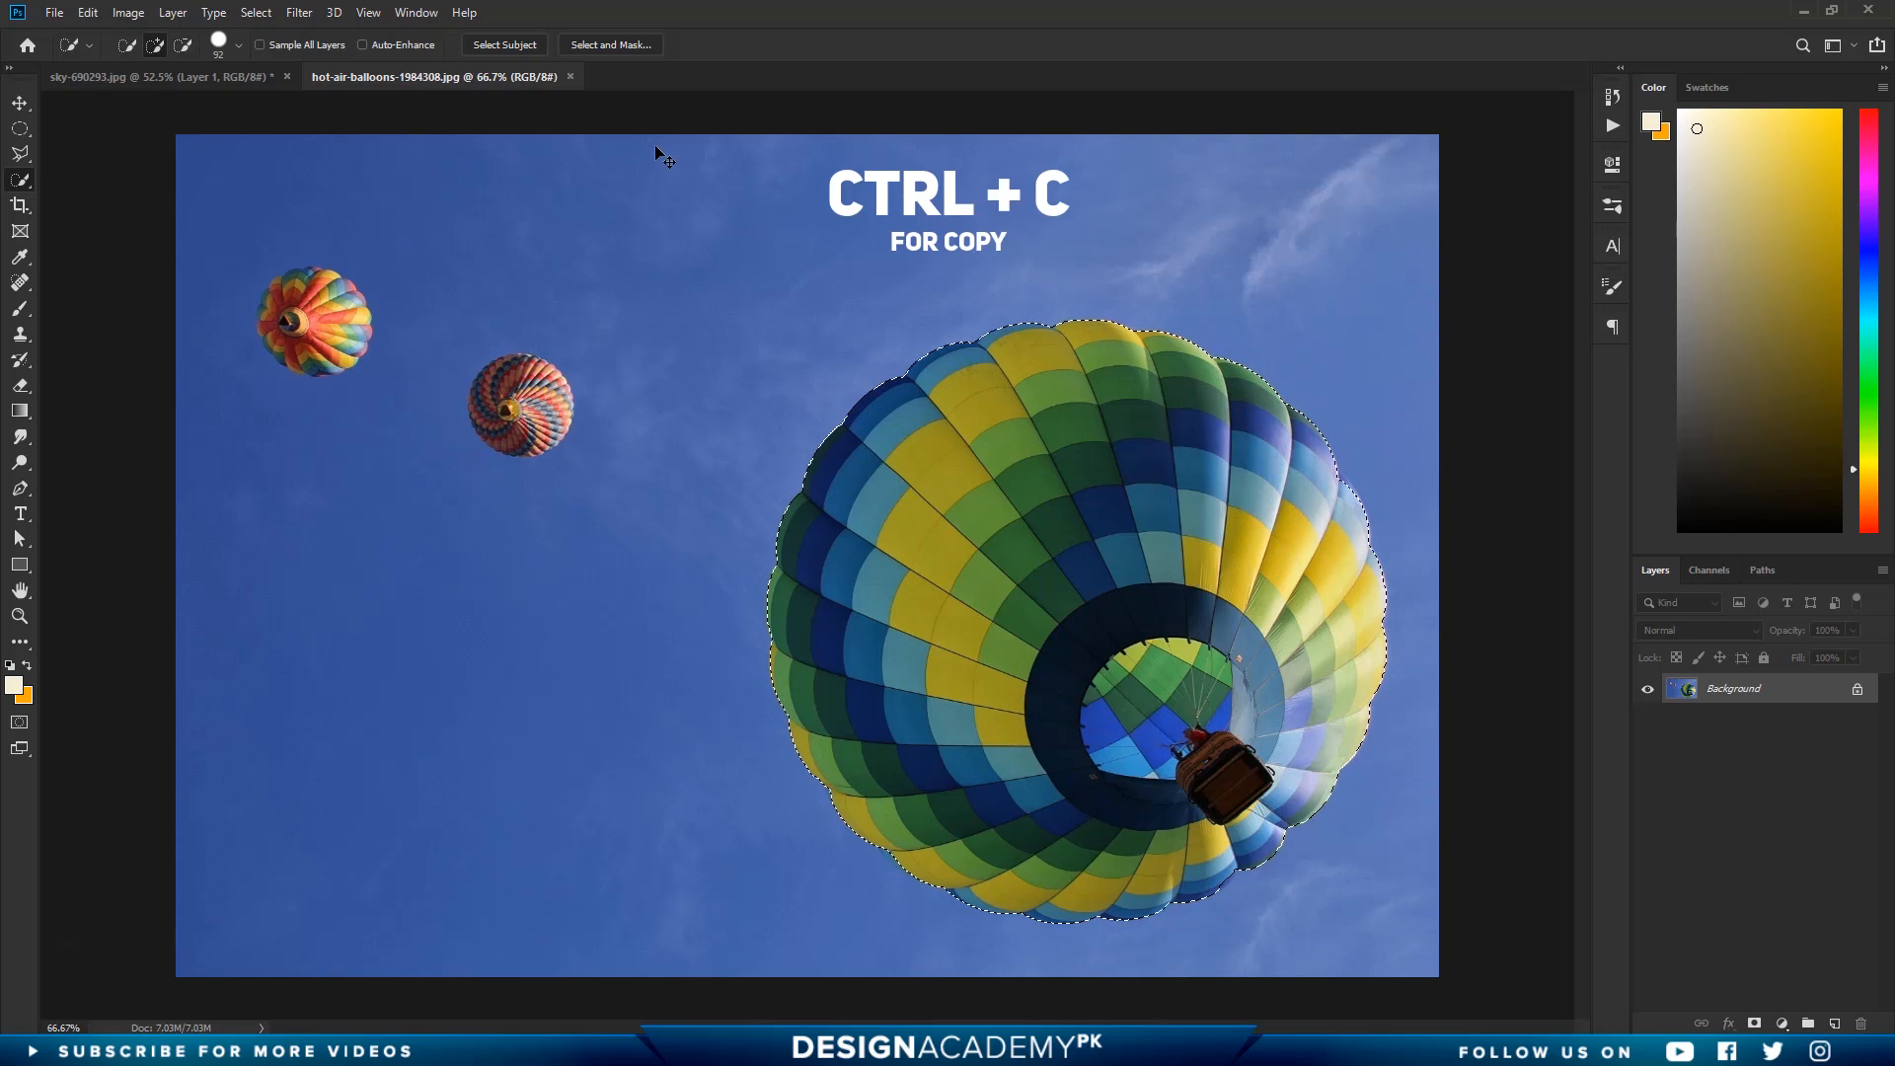
pyautogui.click(109, 83)
pyautogui.hotkey('ctrl', 'v')
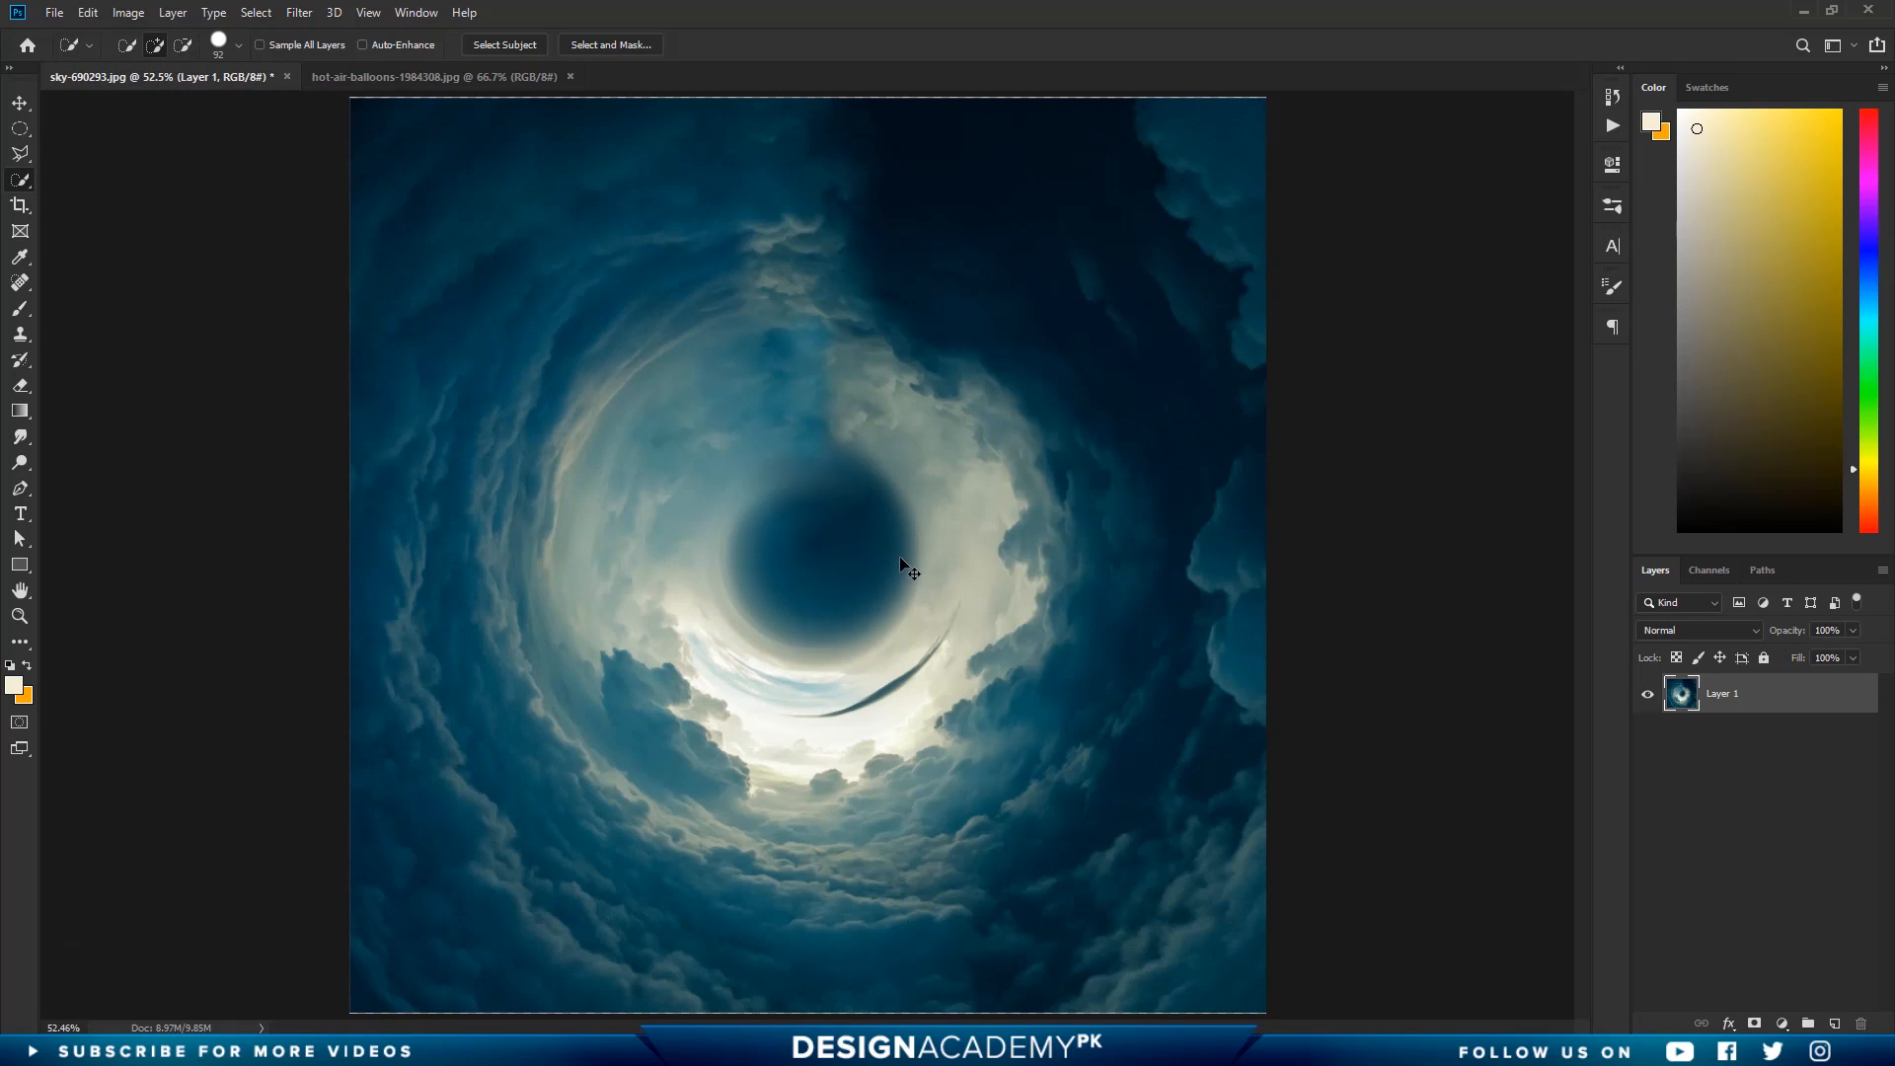
# Step: Select the two small balloons in the hot-air-balloons photo with the Quick Selection tool and copy them into the sky document
pyautogui.hotkey('ctrl', 'Tab')
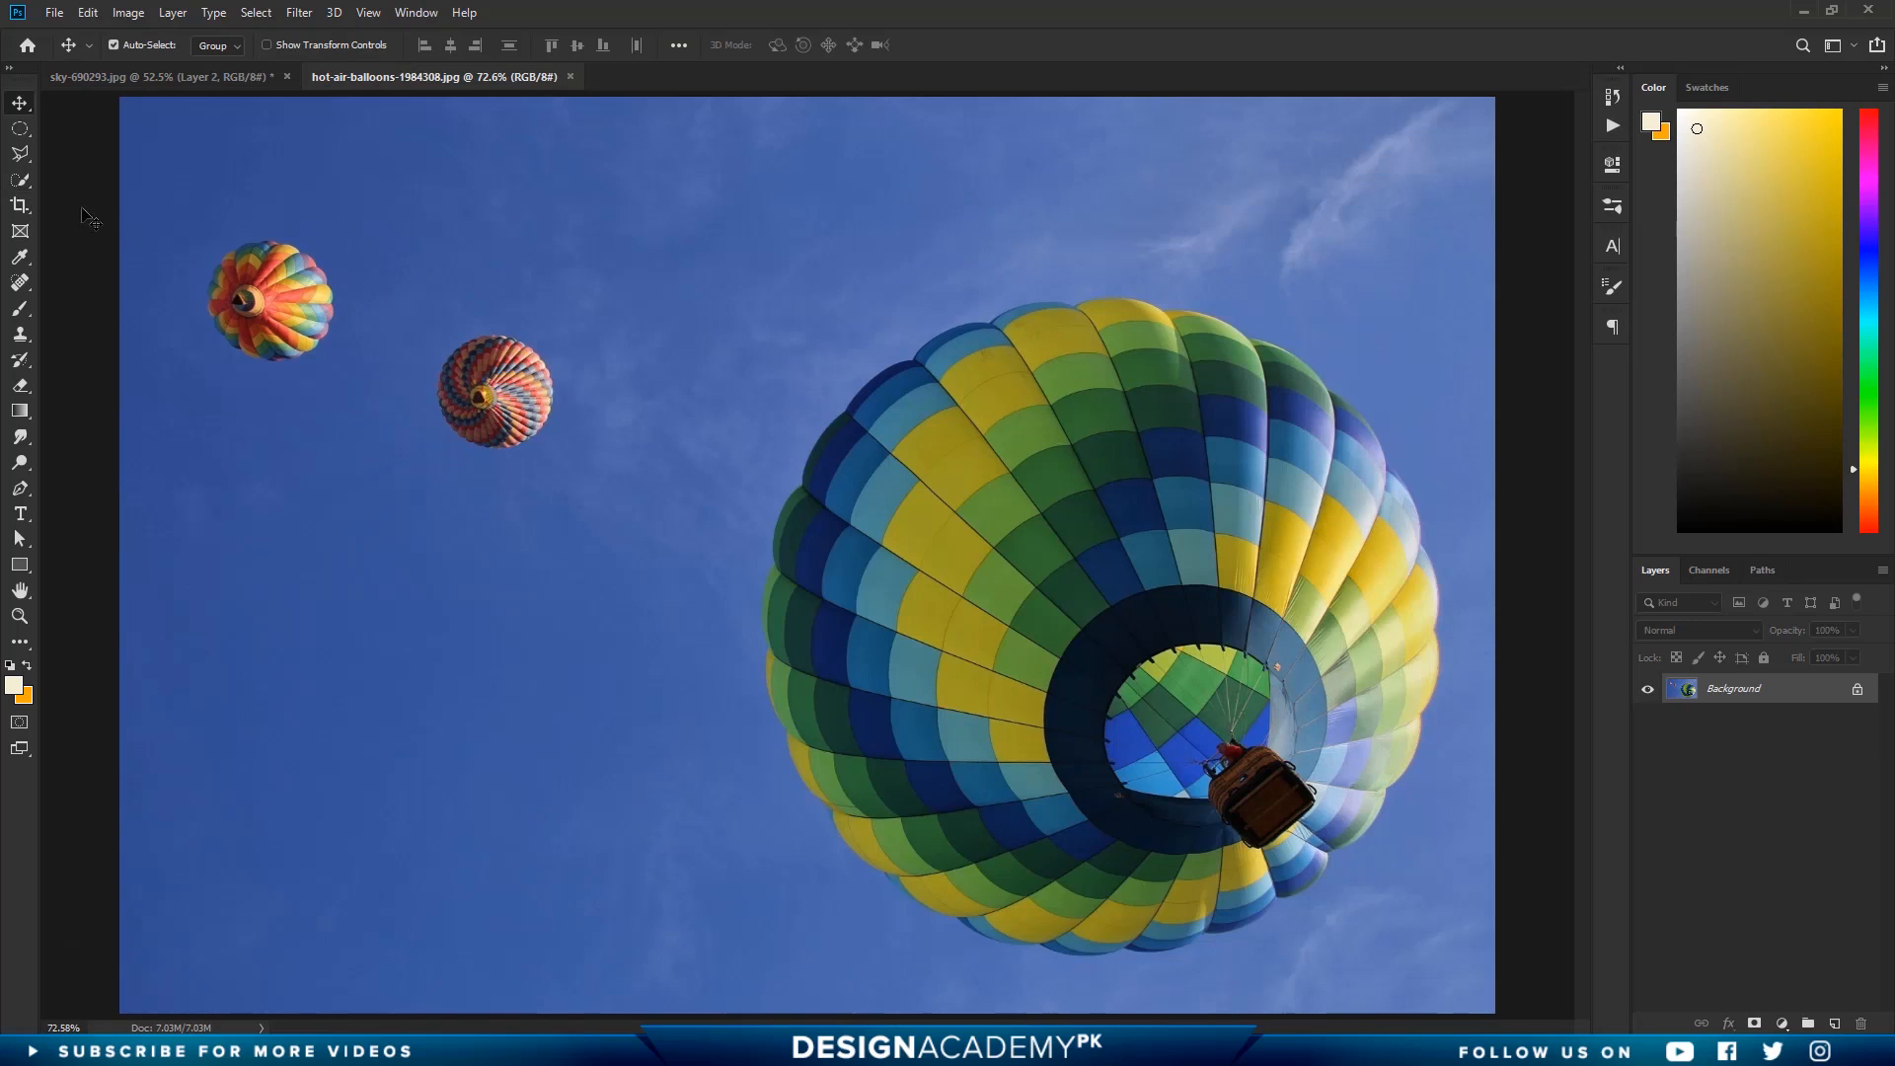
pyautogui.click(24, 180)
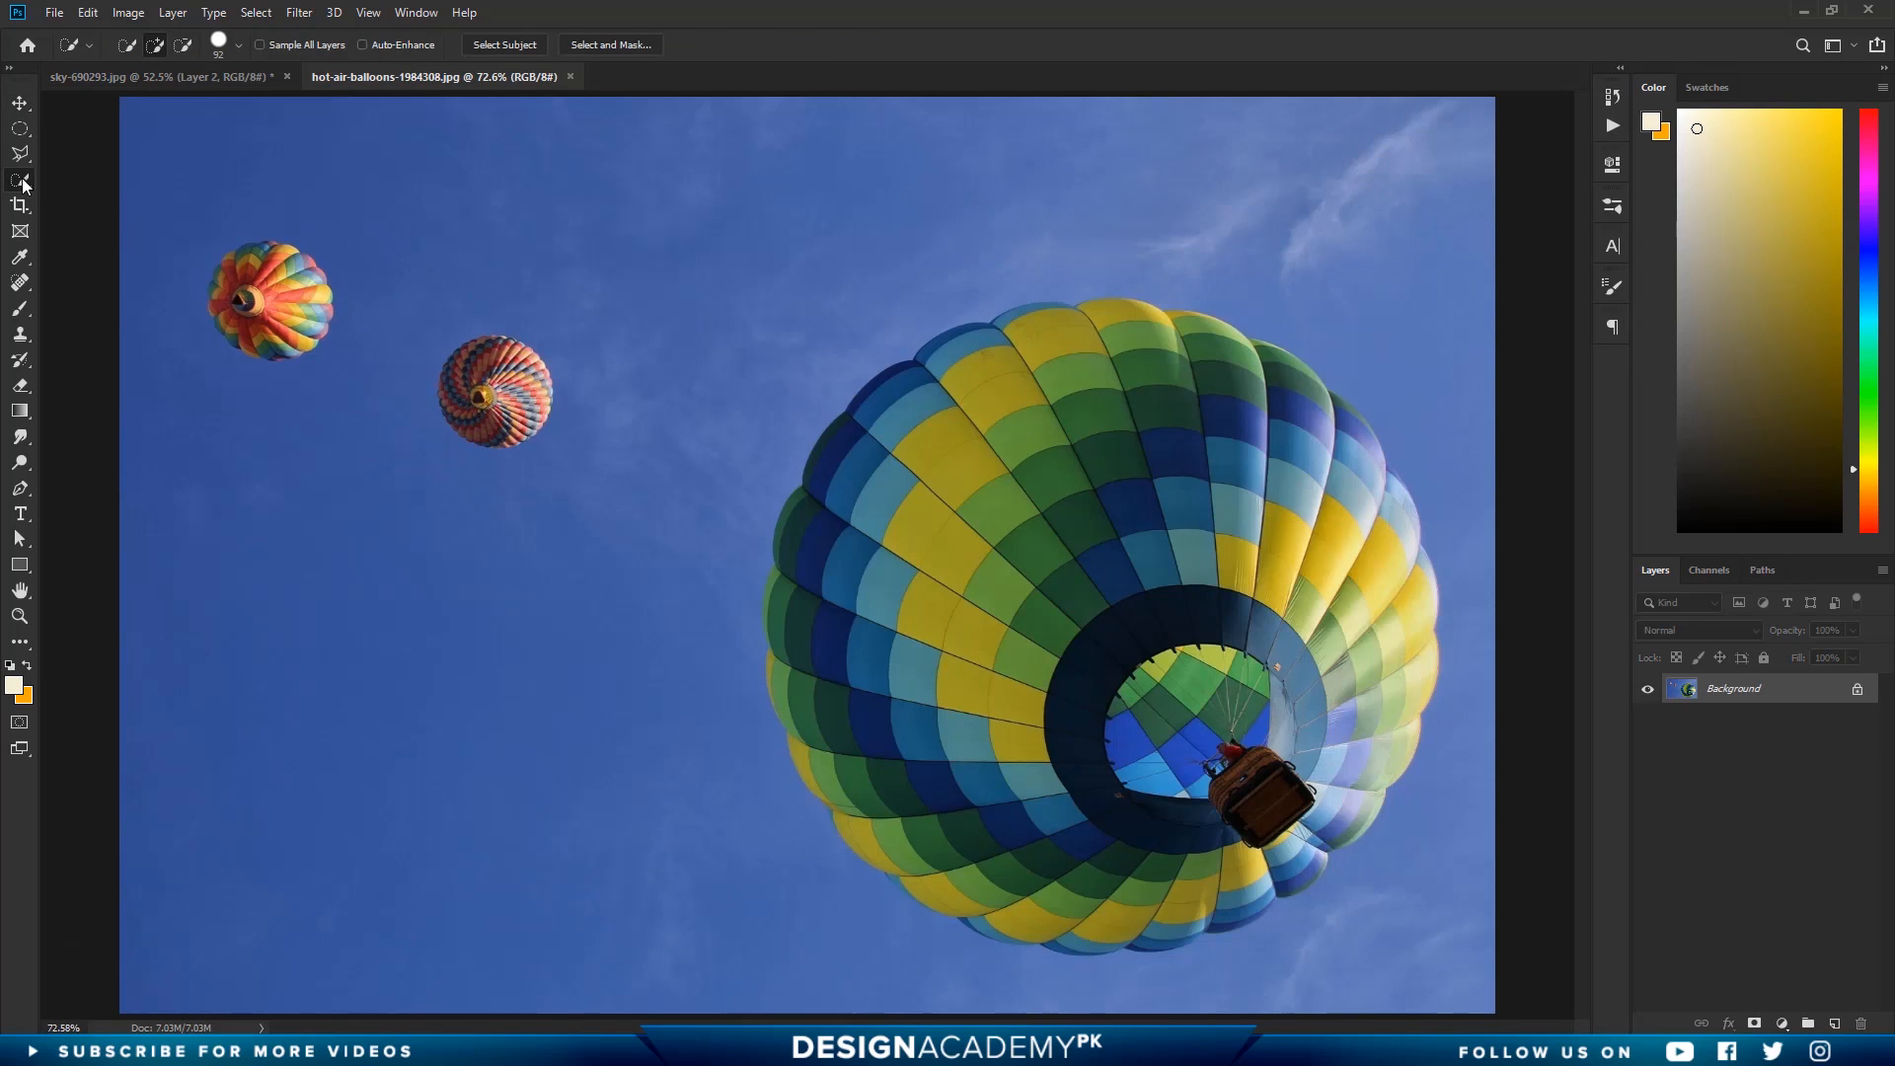
pyautogui.keyDown('ctrl'); pyautogui.click(253, 301); pyautogui.keyUp('ctrl')
pyautogui.keyDown('ctrl'); pyautogui.click(253, 301); pyautogui.keyUp('ctrl')
pyautogui.keyDown('ctrl'); pyautogui.click(253, 301); pyautogui.keyUp('ctrl')
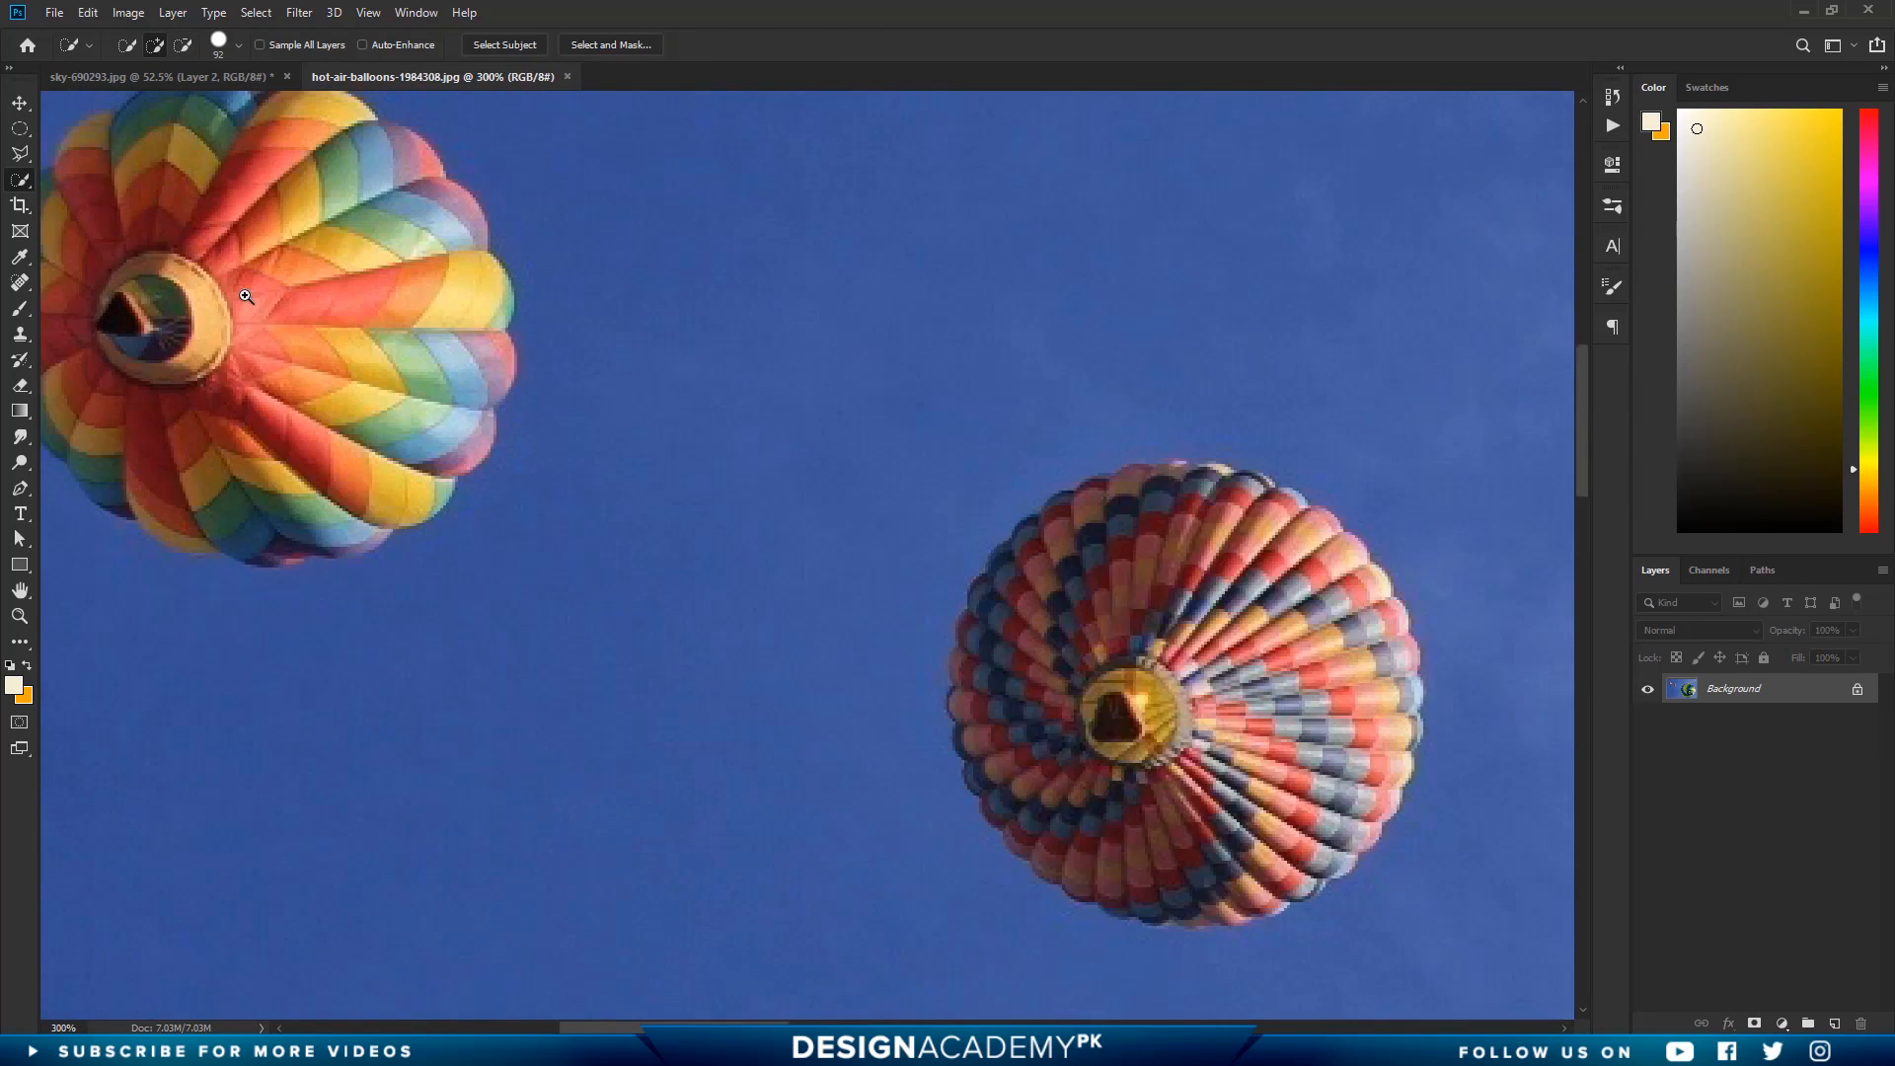
pyautogui.moveTo(253, 303)
pyautogui.mouseDown()
pyautogui.moveTo(466, 455)
pyautogui.moveTo(436, 457)
pyautogui.moveTo(470, 476)
pyautogui.mouseUp()
pyautogui.moveTo(472, 476)
pyautogui.mouseDown()
pyautogui.moveTo(614, 441)
pyautogui.moveTo(619, 390)
pyautogui.moveTo(519, 296)
pyautogui.moveTo(396, 283)
pyautogui.moveTo(407, 270)
pyautogui.moveTo(328, 299)
pyautogui.moveTo(272, 394)
pyautogui.moveTo(274, 526)
pyautogui.moveTo(296, 542)
pyautogui.moveTo(295, 513)
pyautogui.moveTo(539, 651)
pyautogui.moveTo(667, 543)
pyautogui.mouseUp()
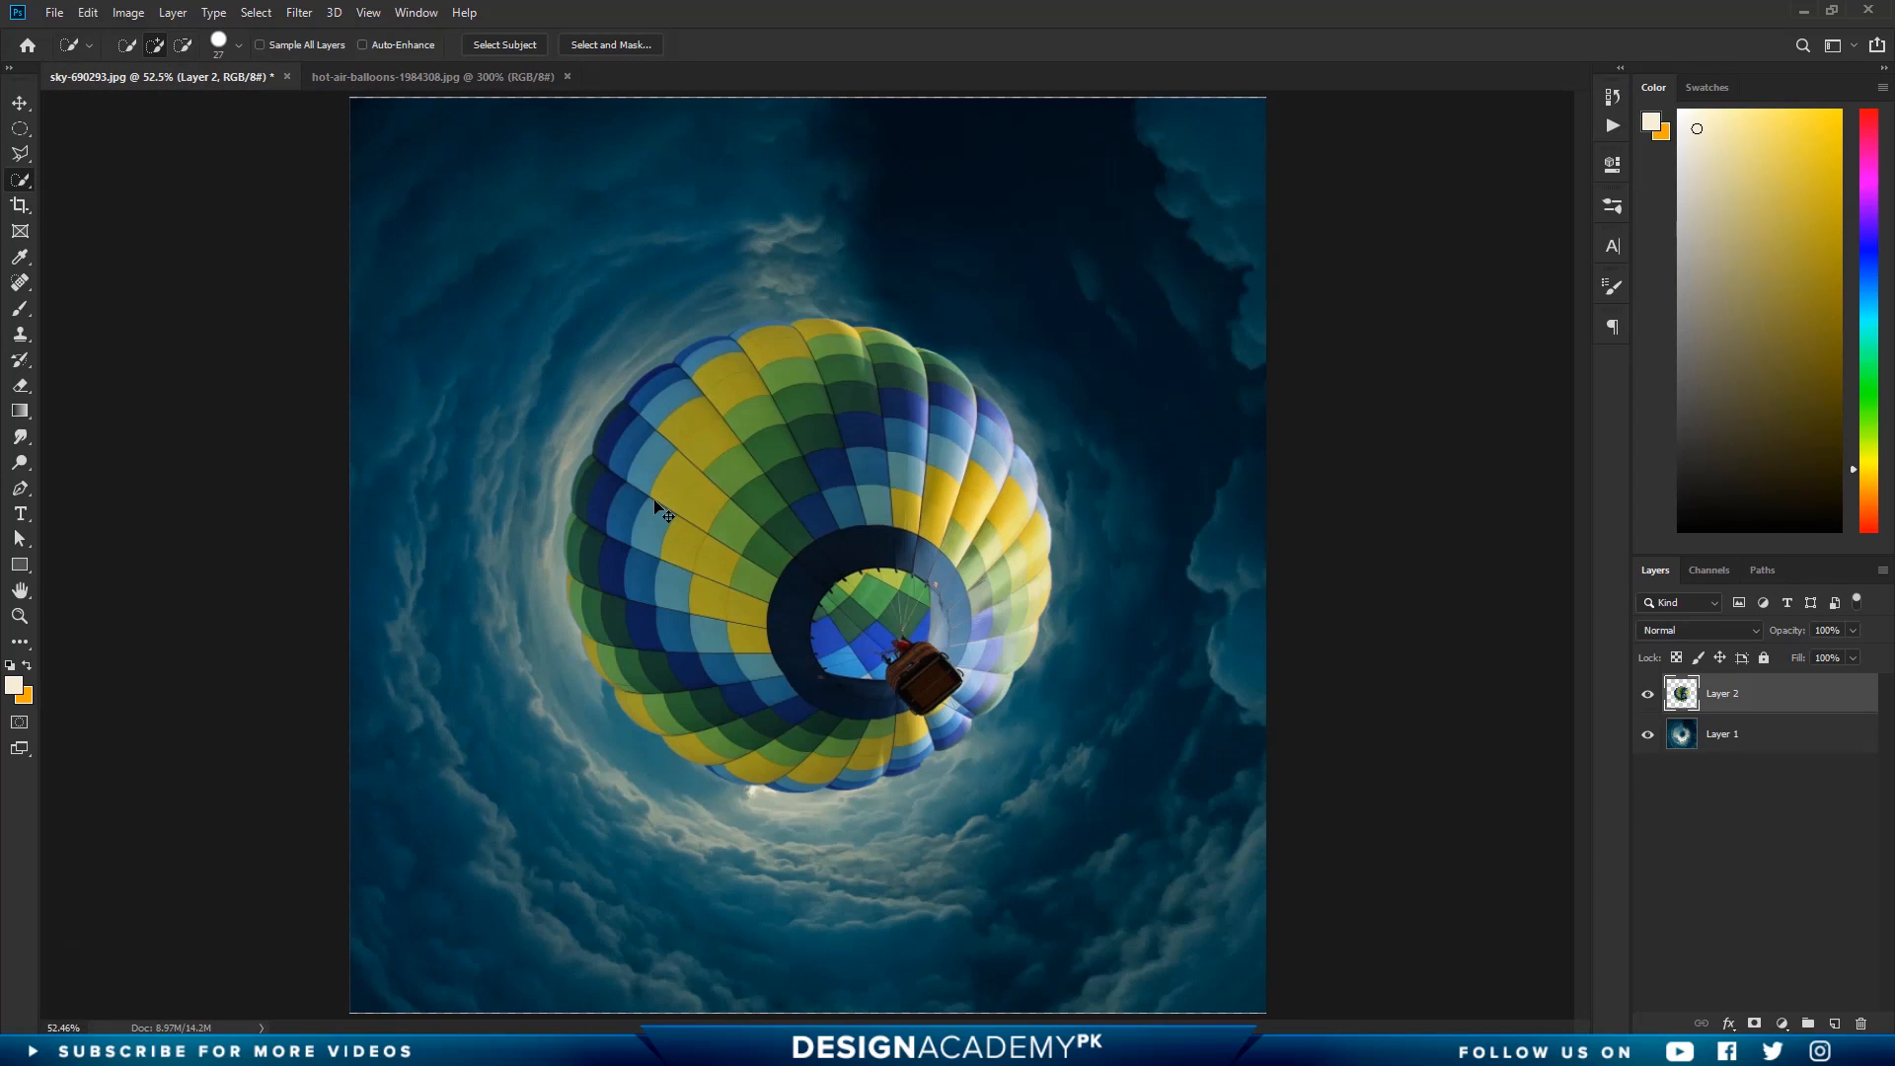
pyautogui.moveTo(819, 575); pyautogui.dragTo(659, 510)
pyautogui.press('v')
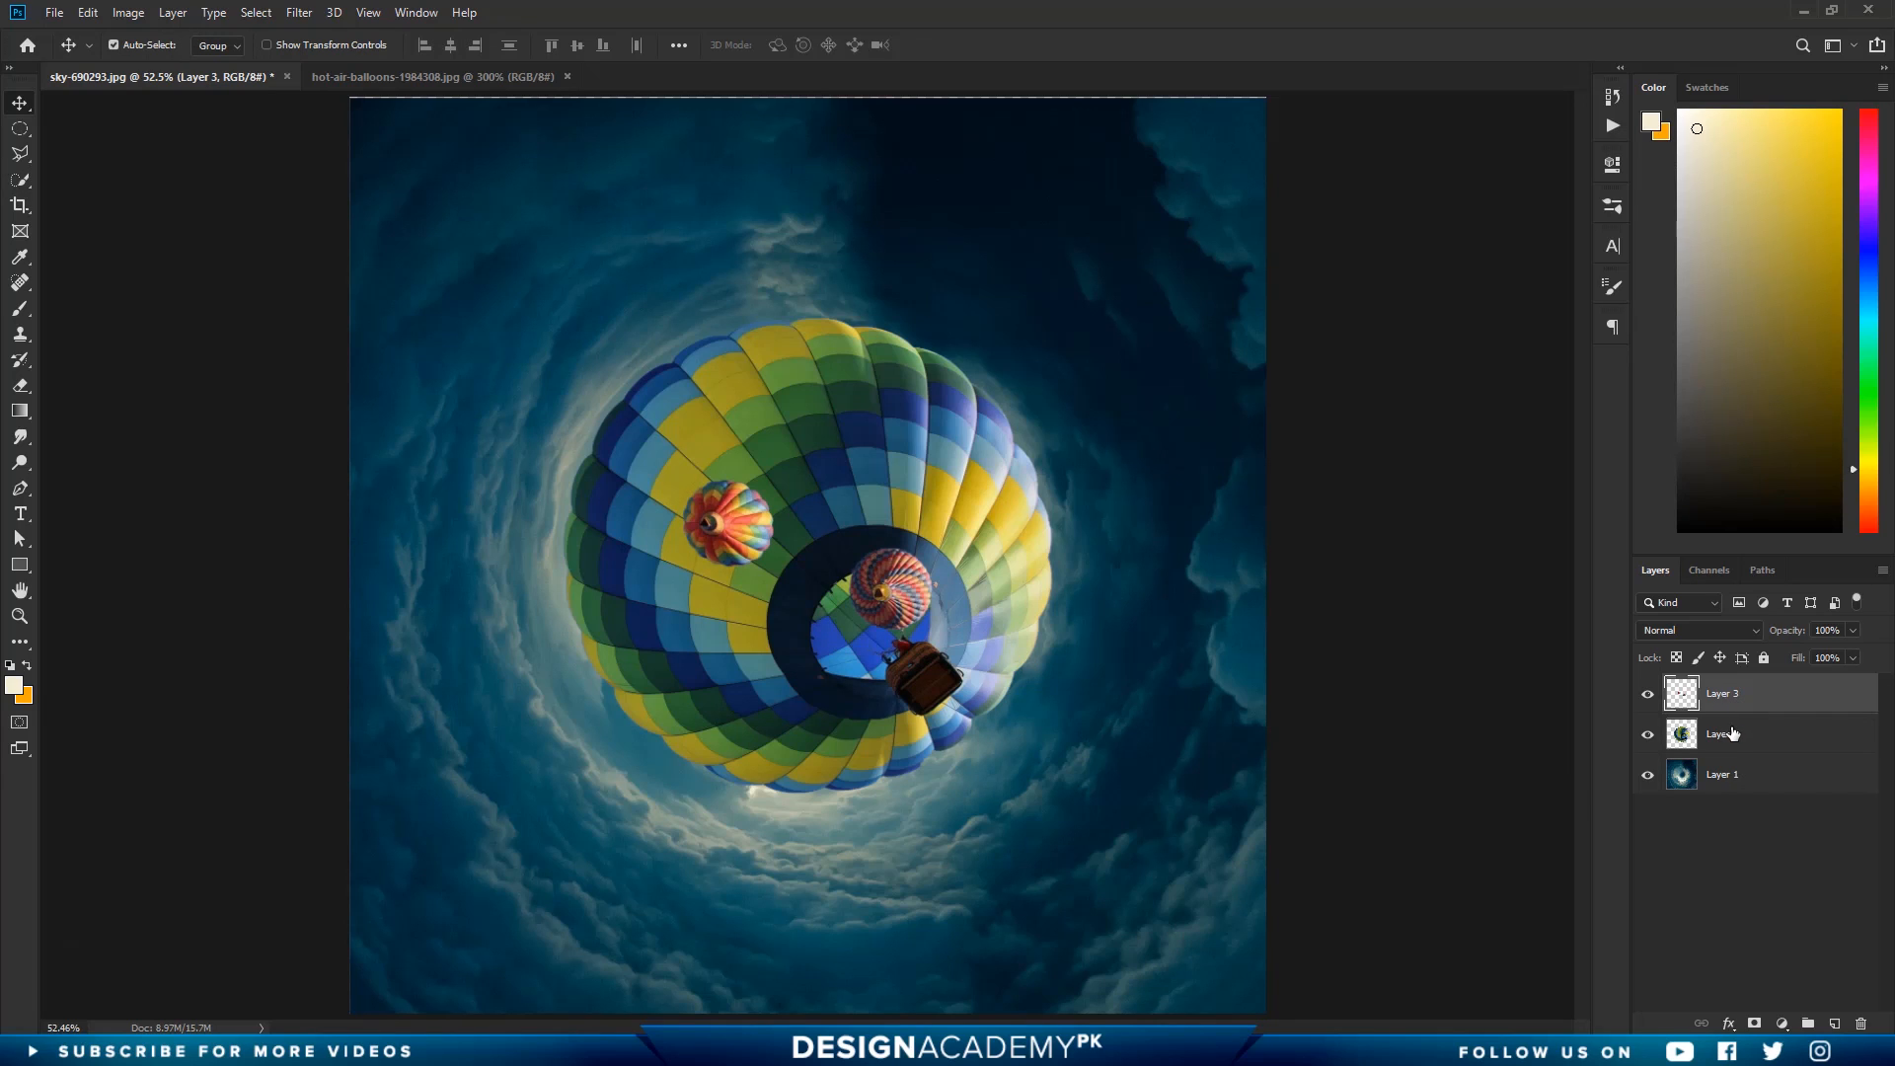
# Step: Scale Layer 2 and Layer 3 together to about 37.59% and place the balloons over the vortex's dark centre
pyautogui.keyDown('shift'); pyautogui.click(1728, 739); pyautogui.keyUp('shift')
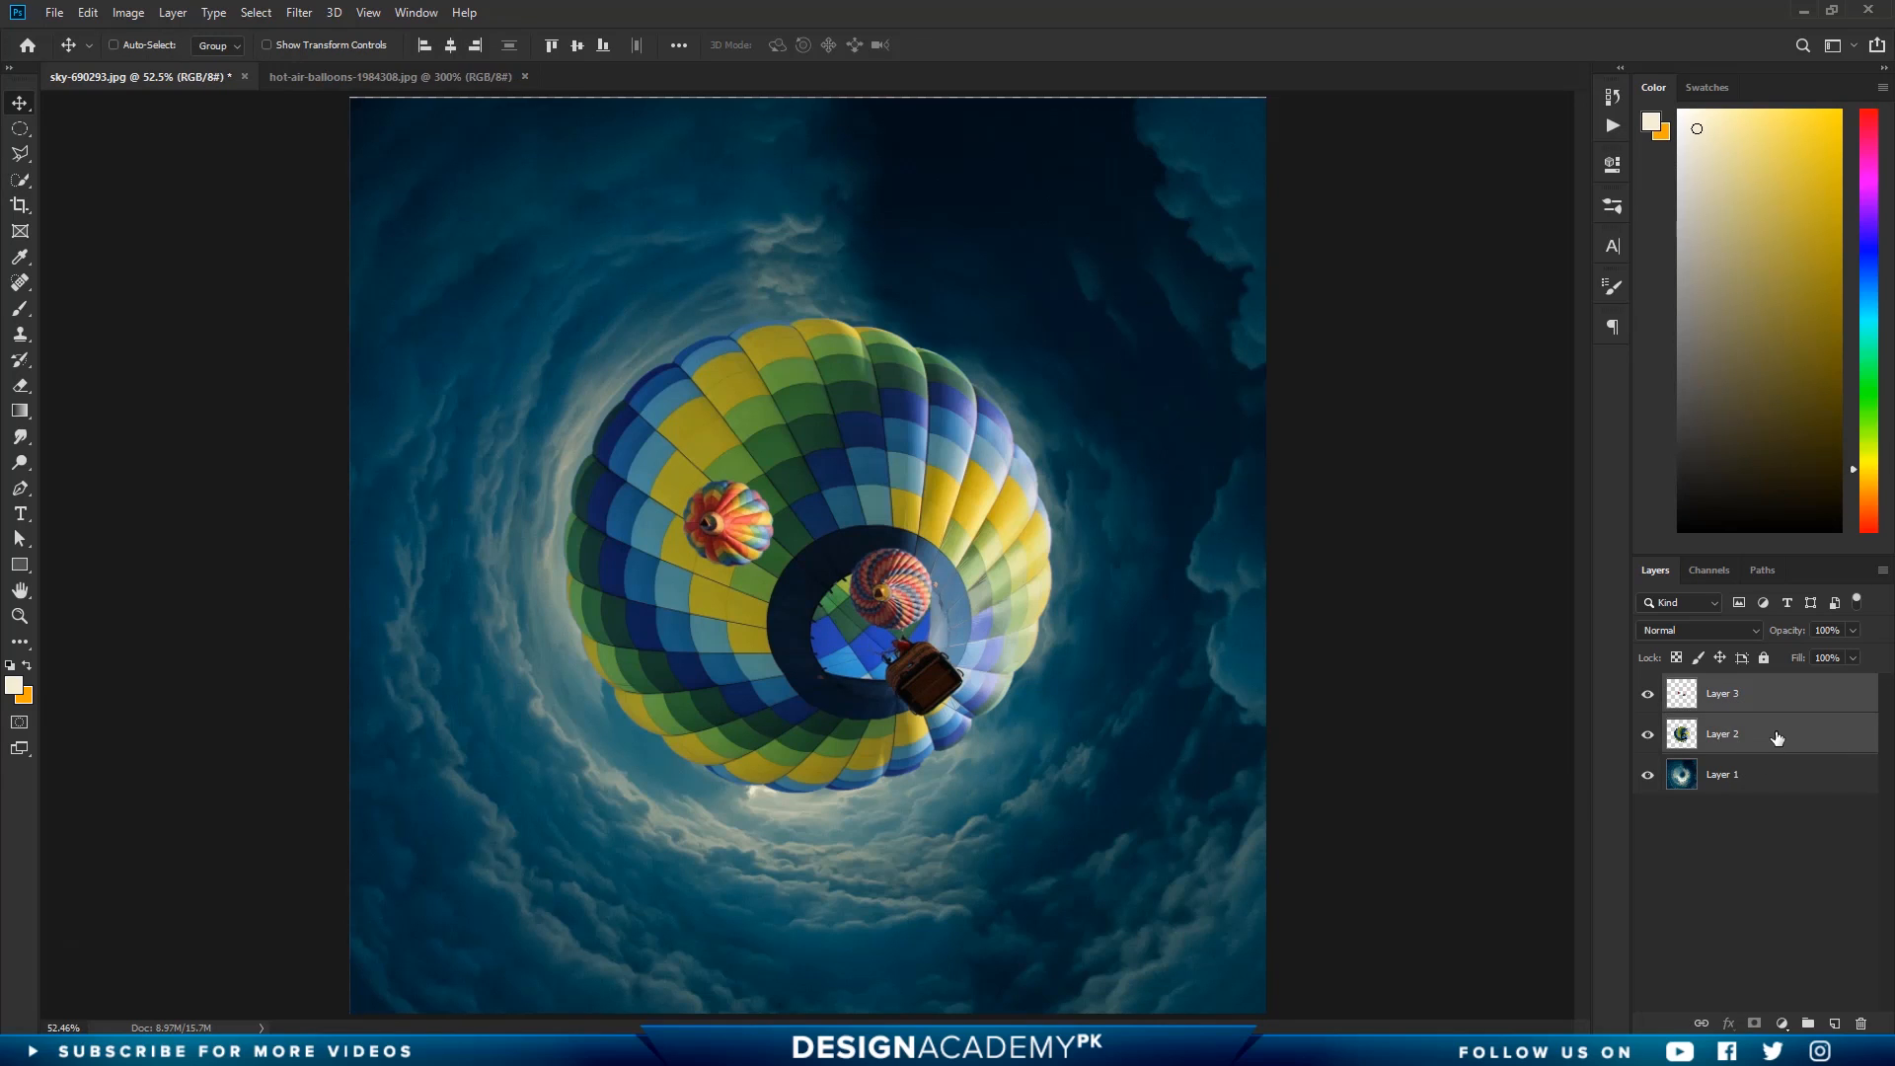
pyautogui.click(94, 15)
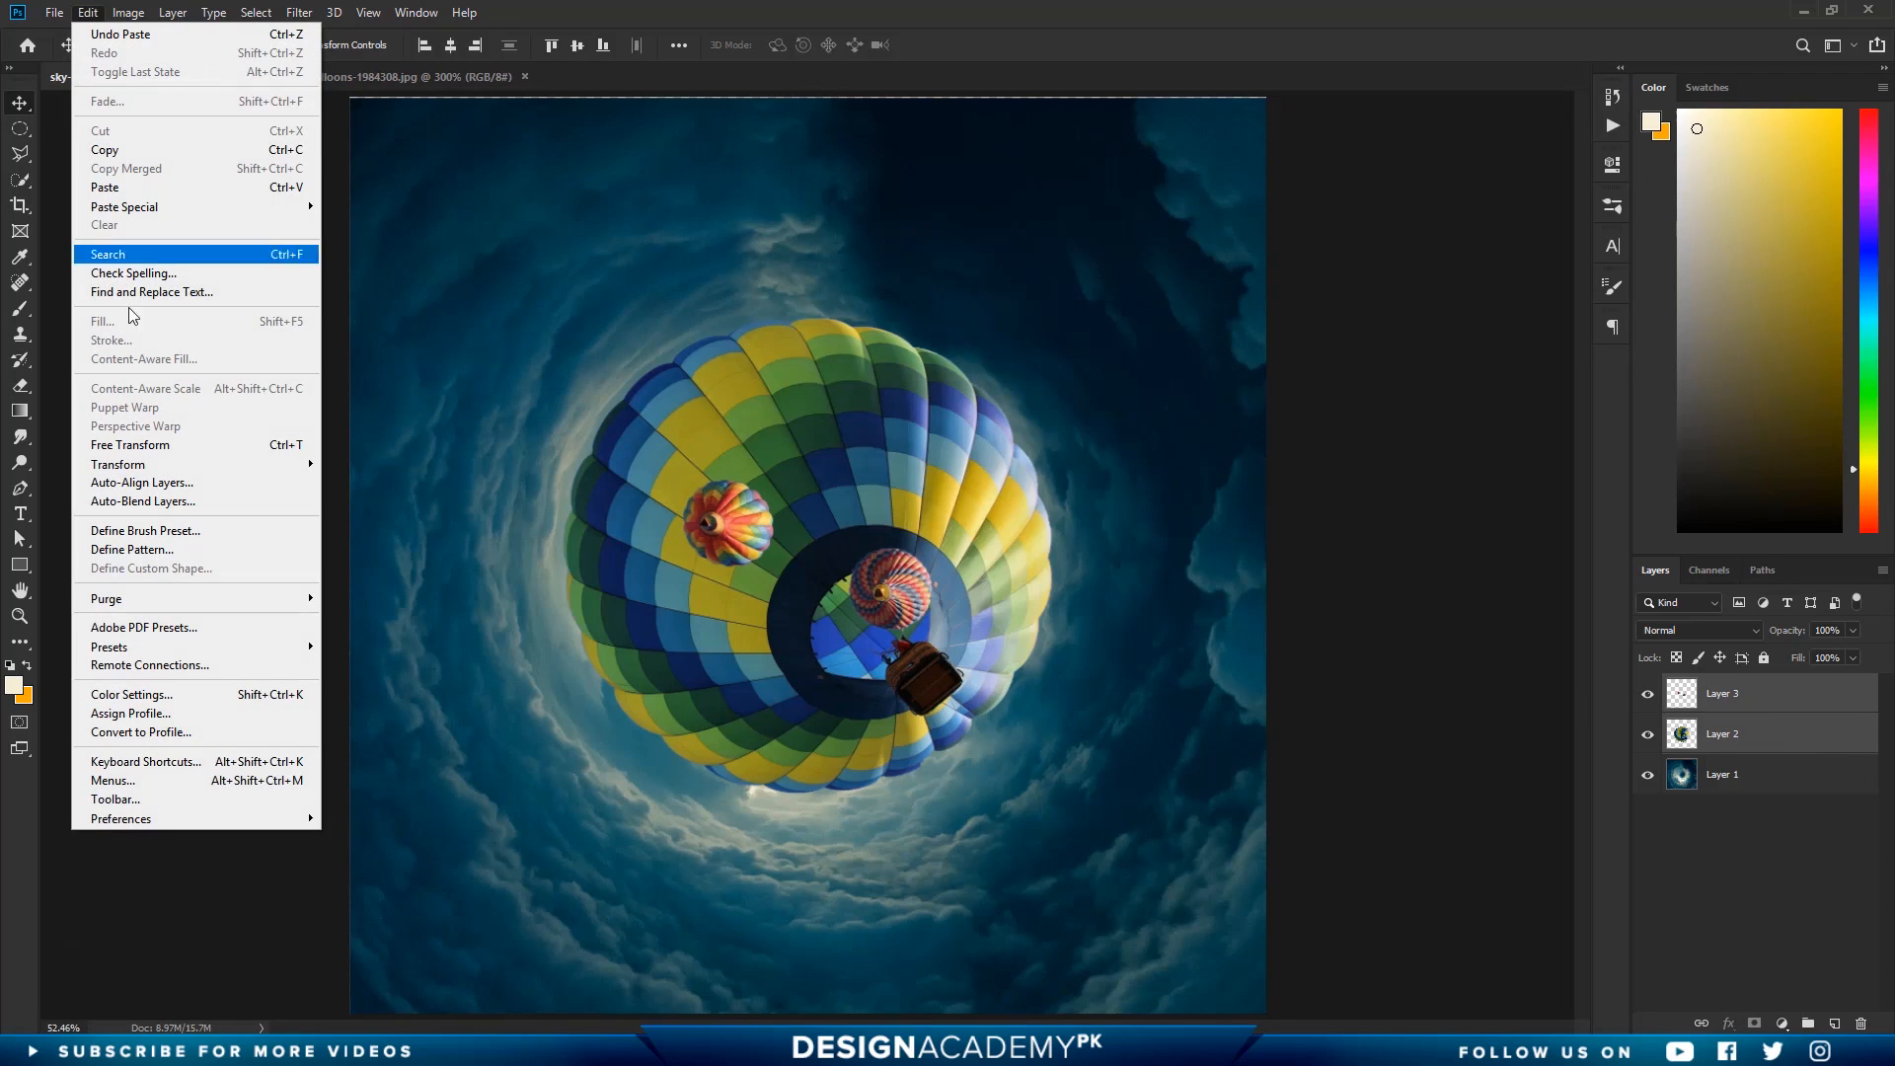
pyautogui.click(138, 445)
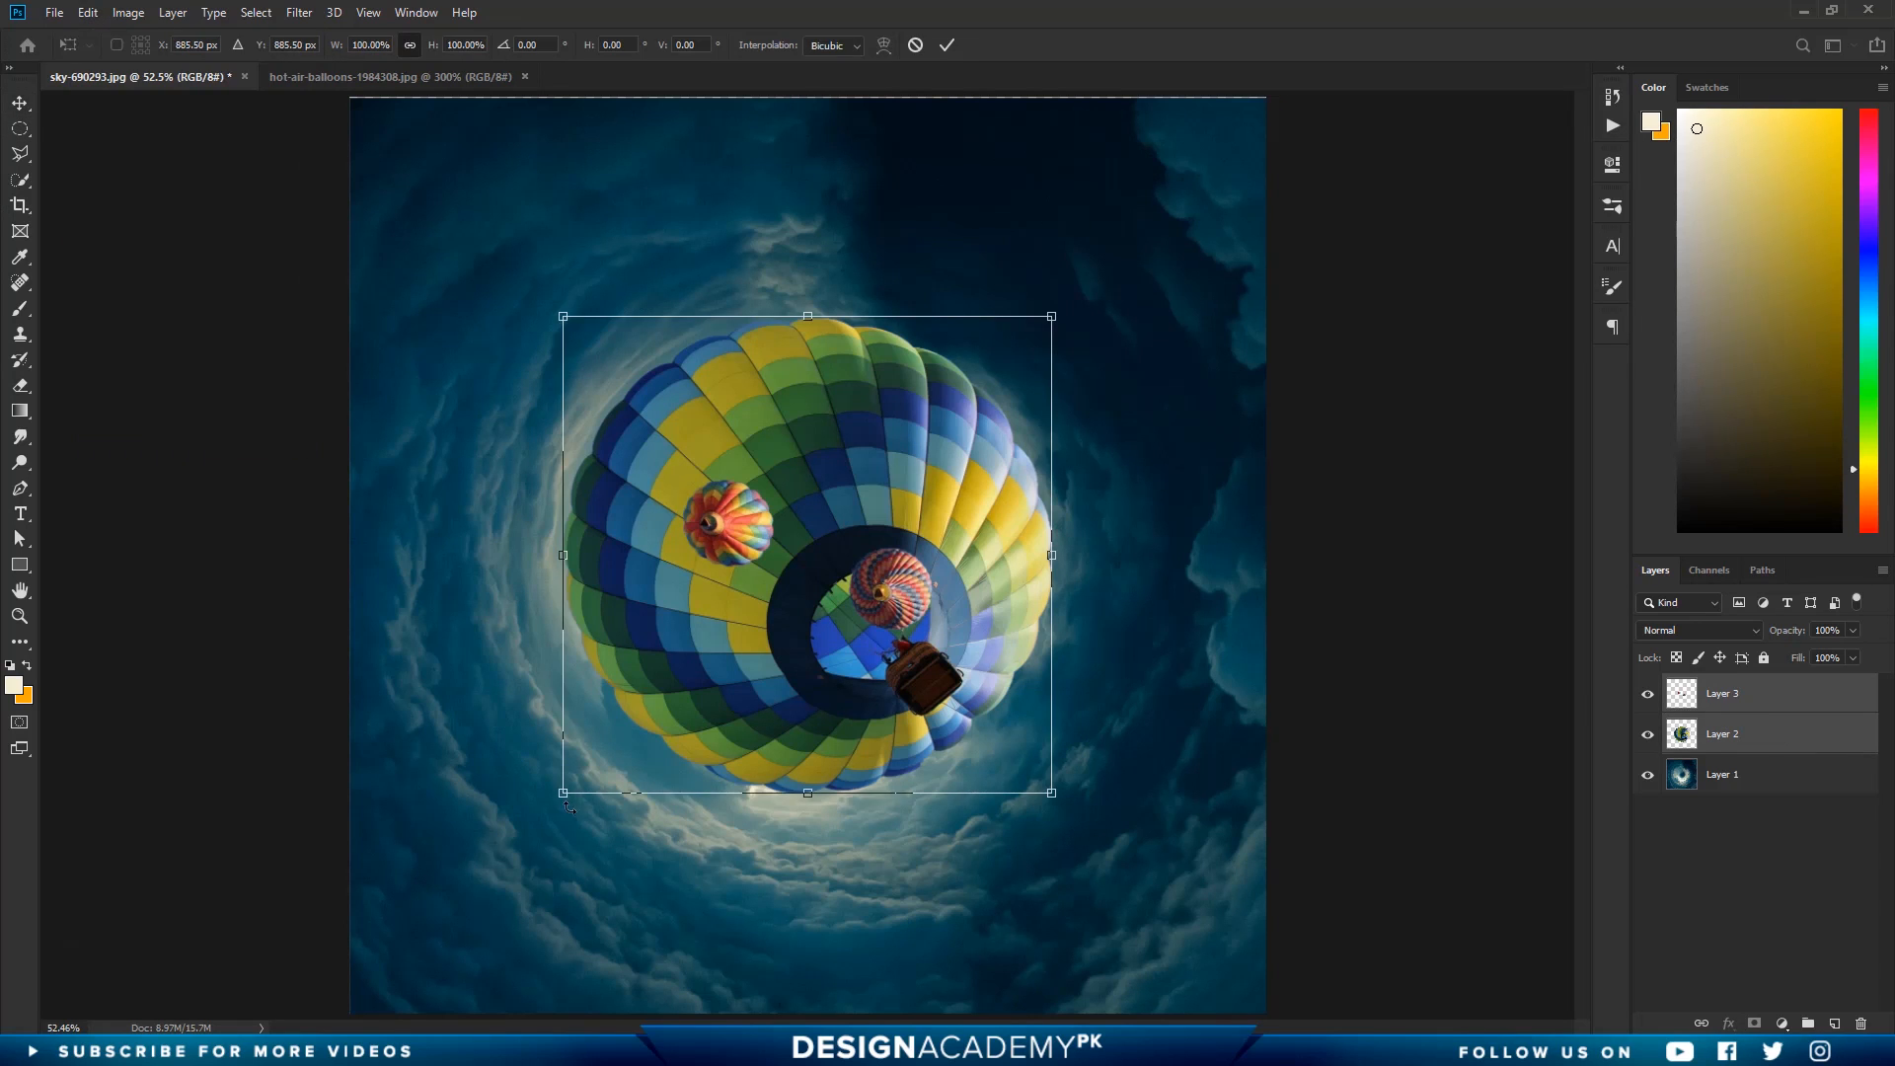
pyautogui.moveTo(568, 806); pyautogui.dragTo(716, 710)
pyautogui.moveTo(871, 653); pyautogui.dragTo(988, 617)
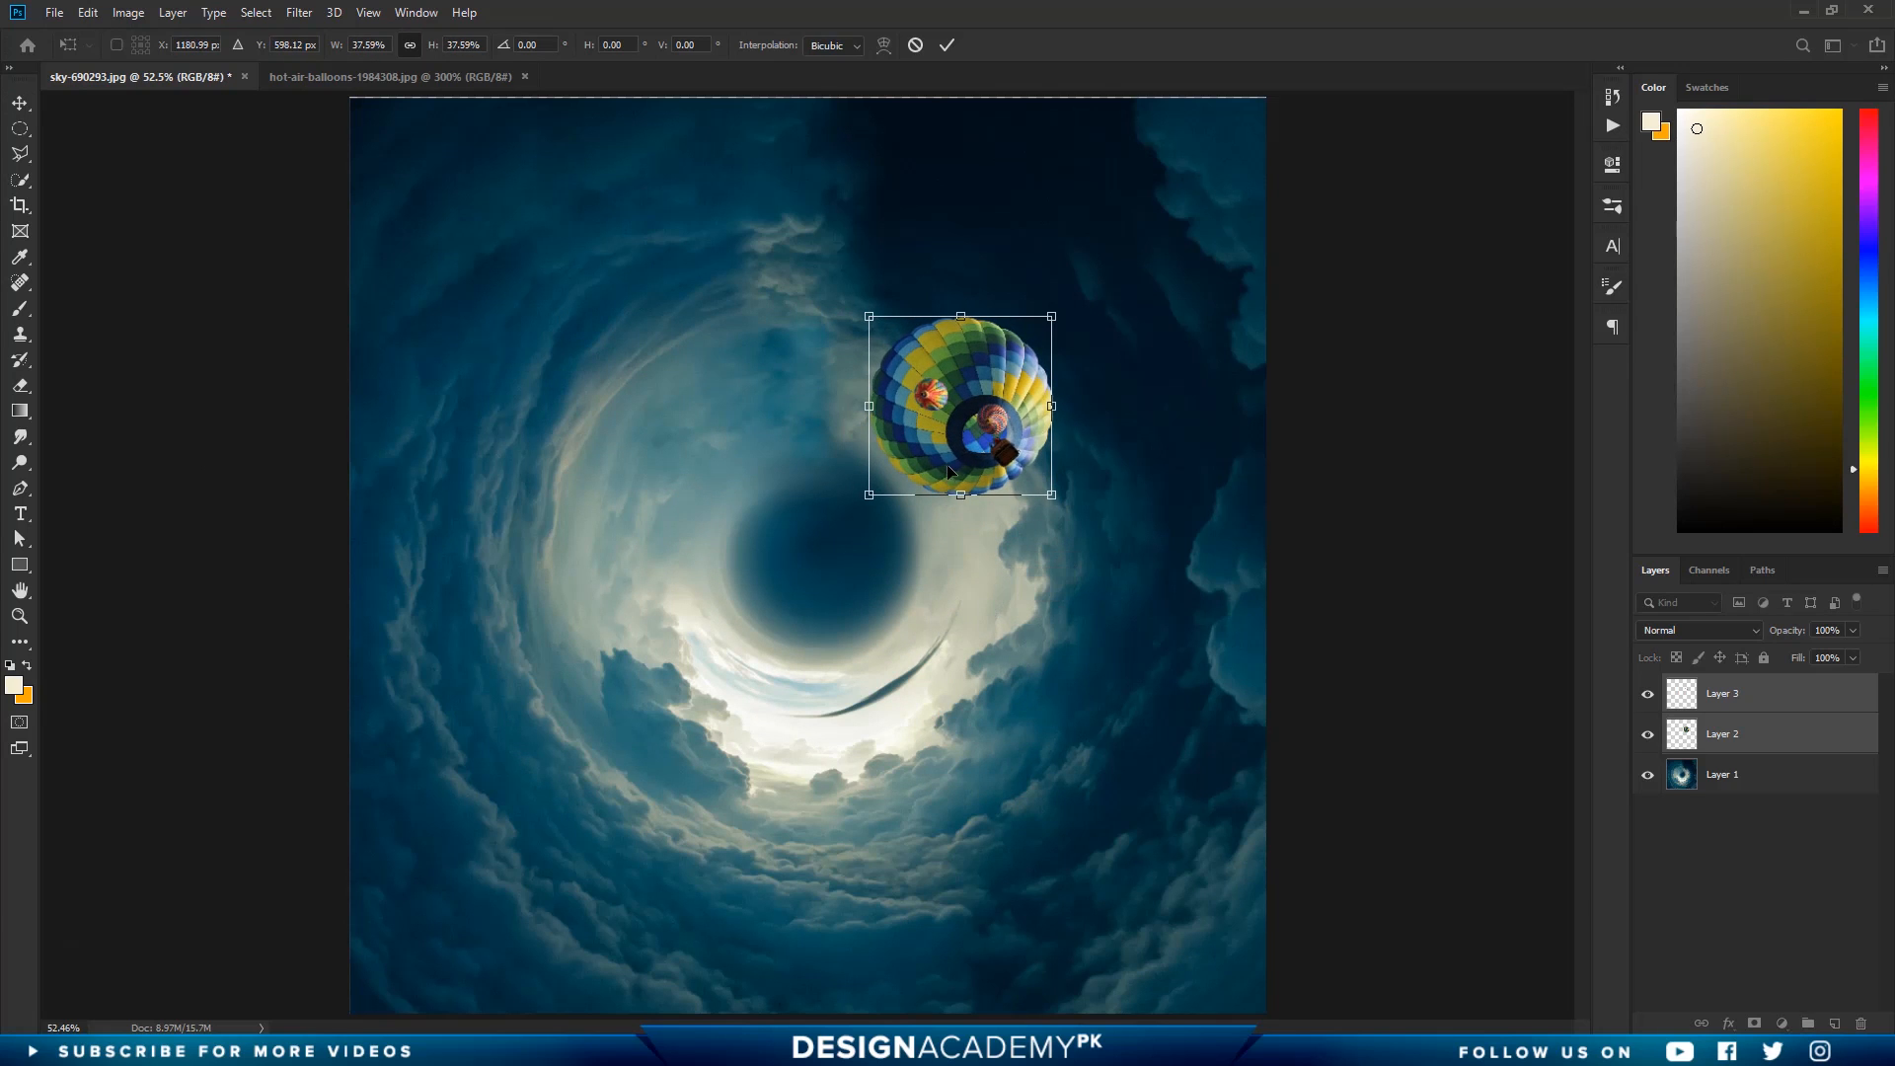
pyautogui.moveTo(935, 489); pyautogui.dragTo(834, 637)
pyautogui.press('Return')
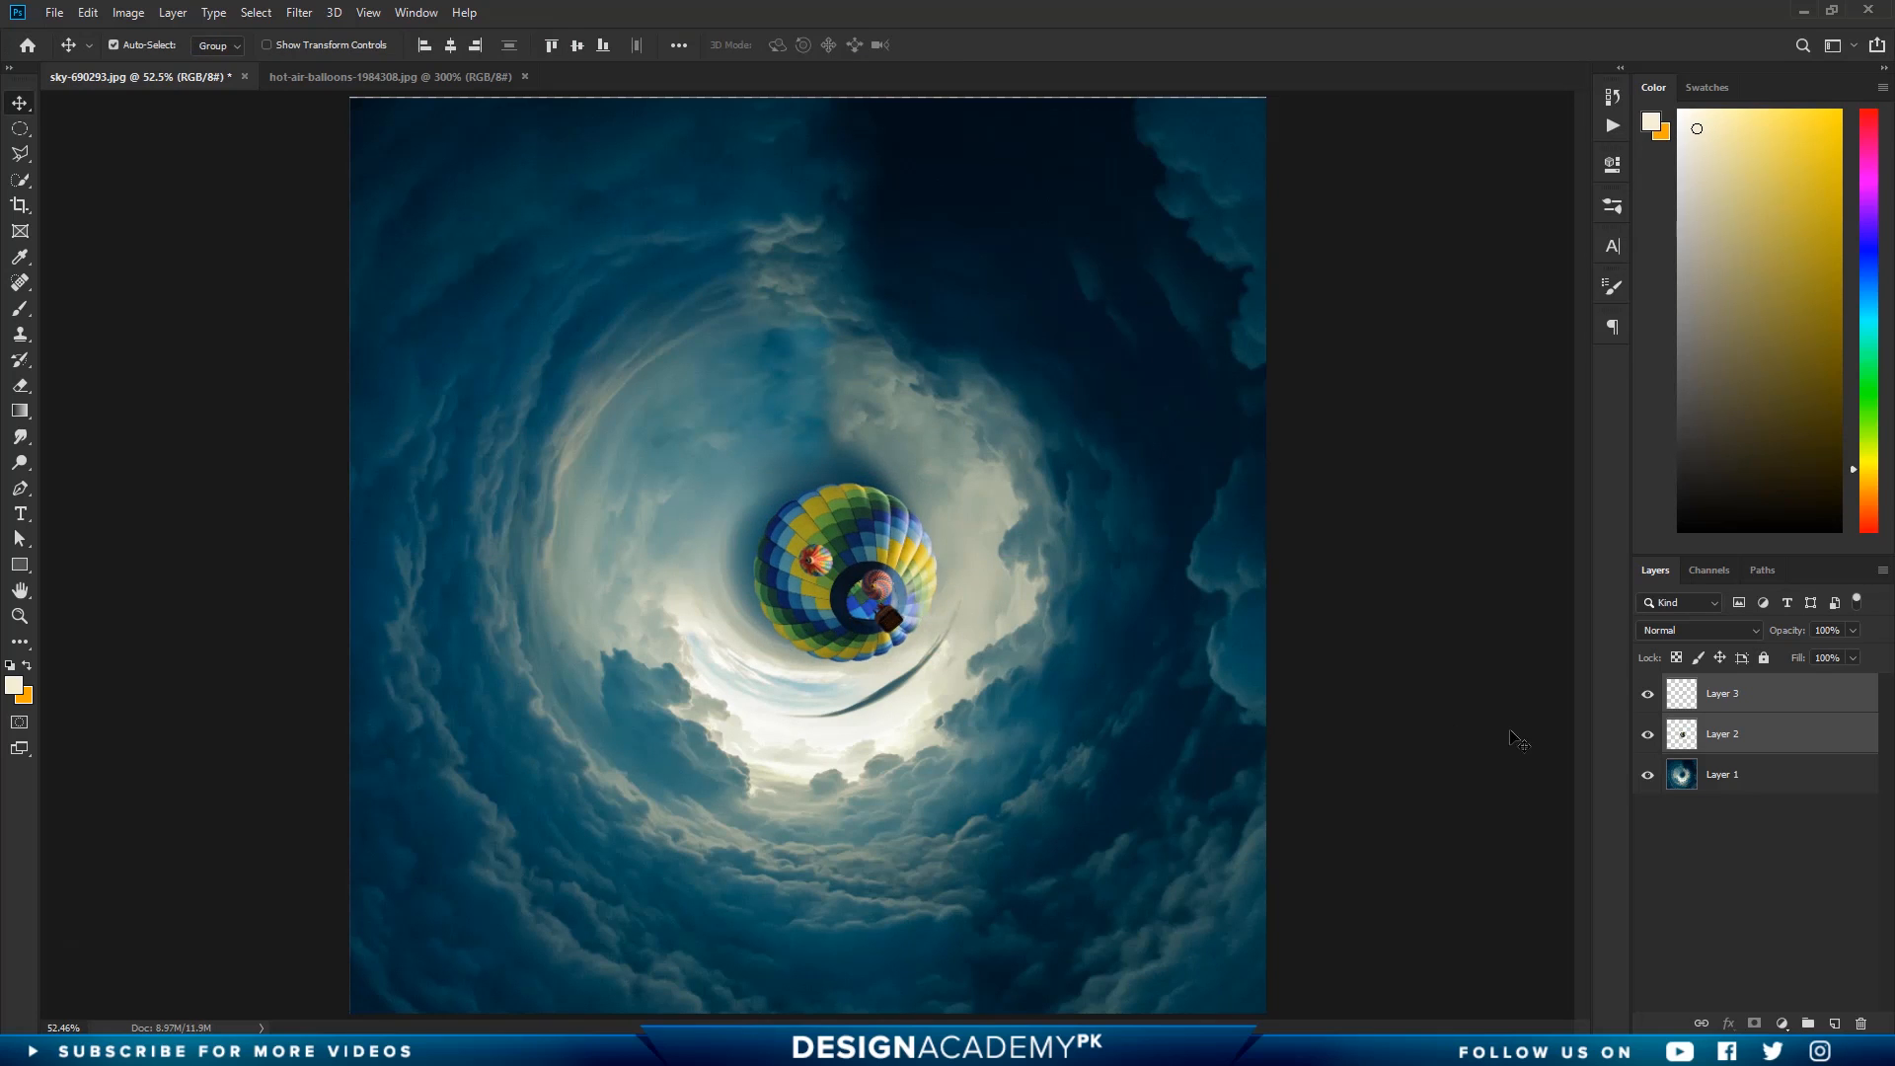
# Step: Move the two small balloons on Layer 3 to the upper left of the large balloon
pyautogui.click(1759, 707)
pyautogui.moveTo(815, 559); pyautogui.dragTo(674, 455)
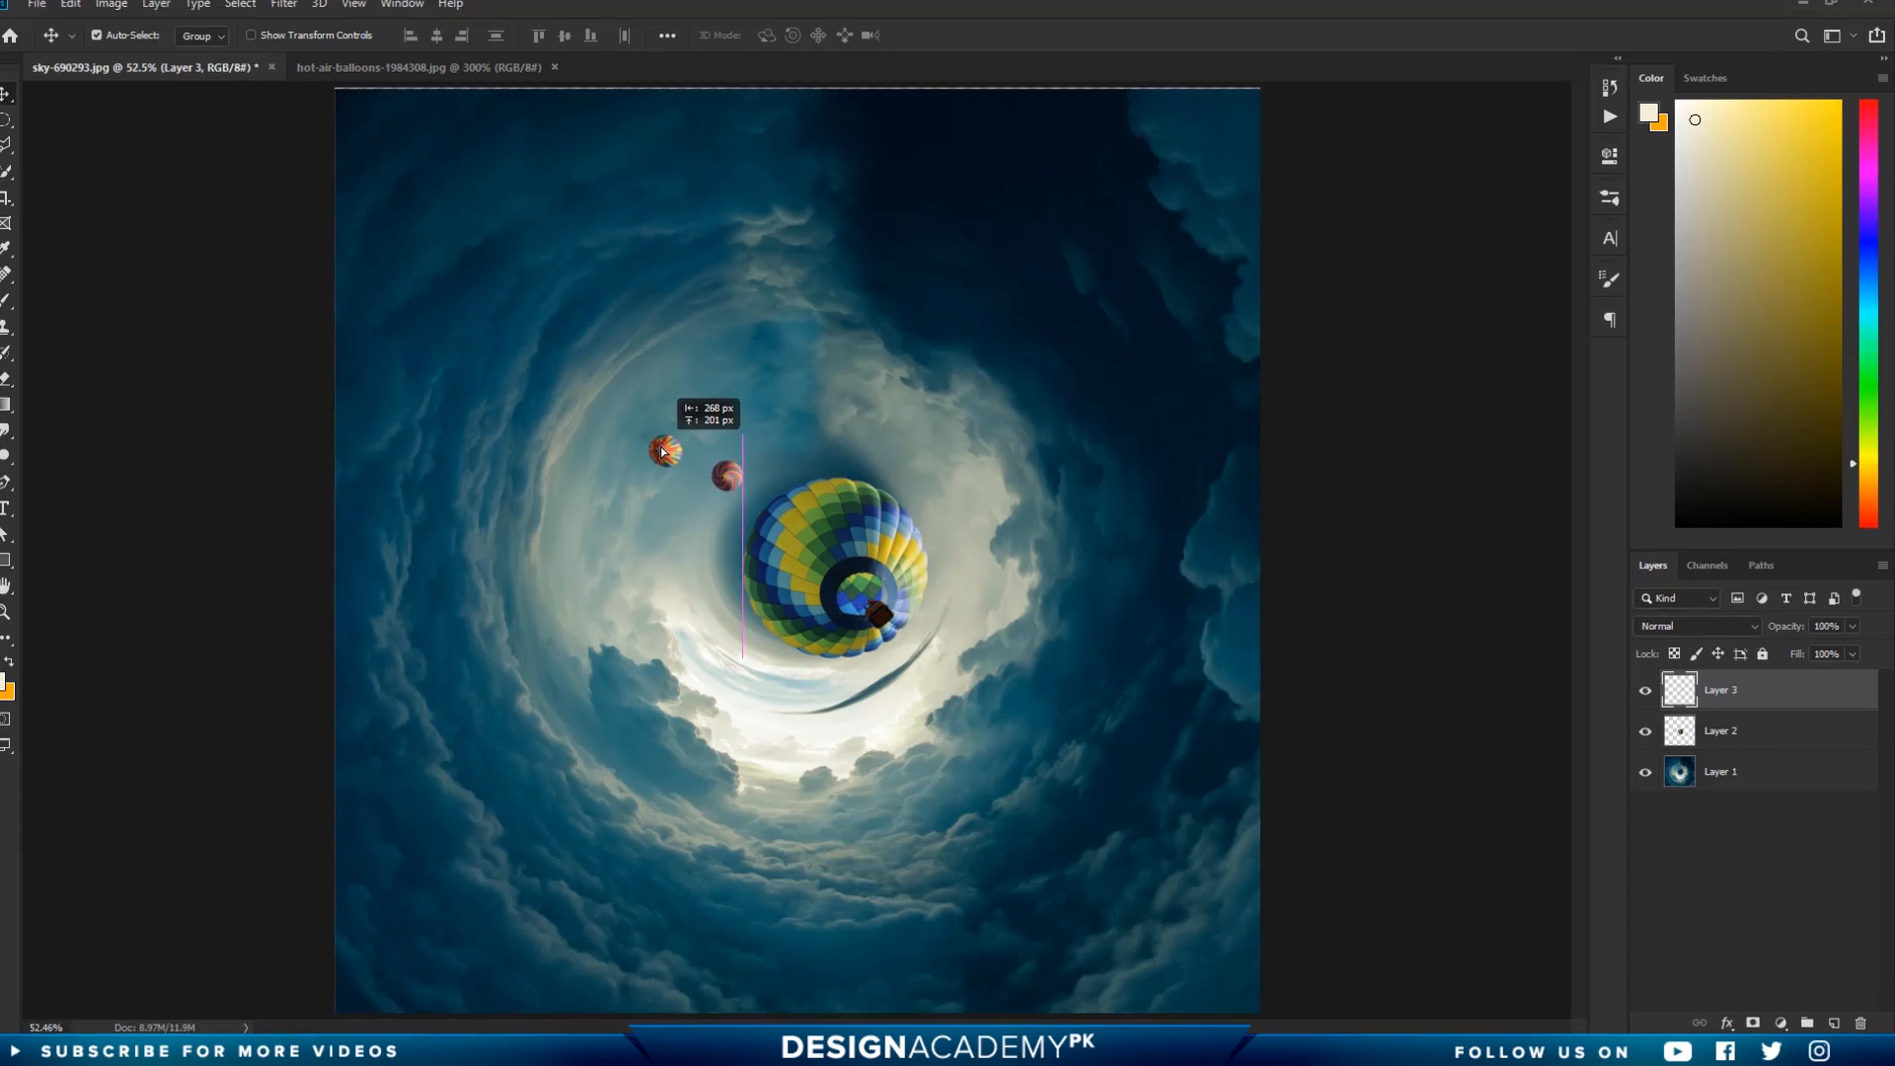
# Step: Lower the opacity of the large balloon's layer to 79% and the small balloons' layer to 81%
pyautogui.click(835, 543)
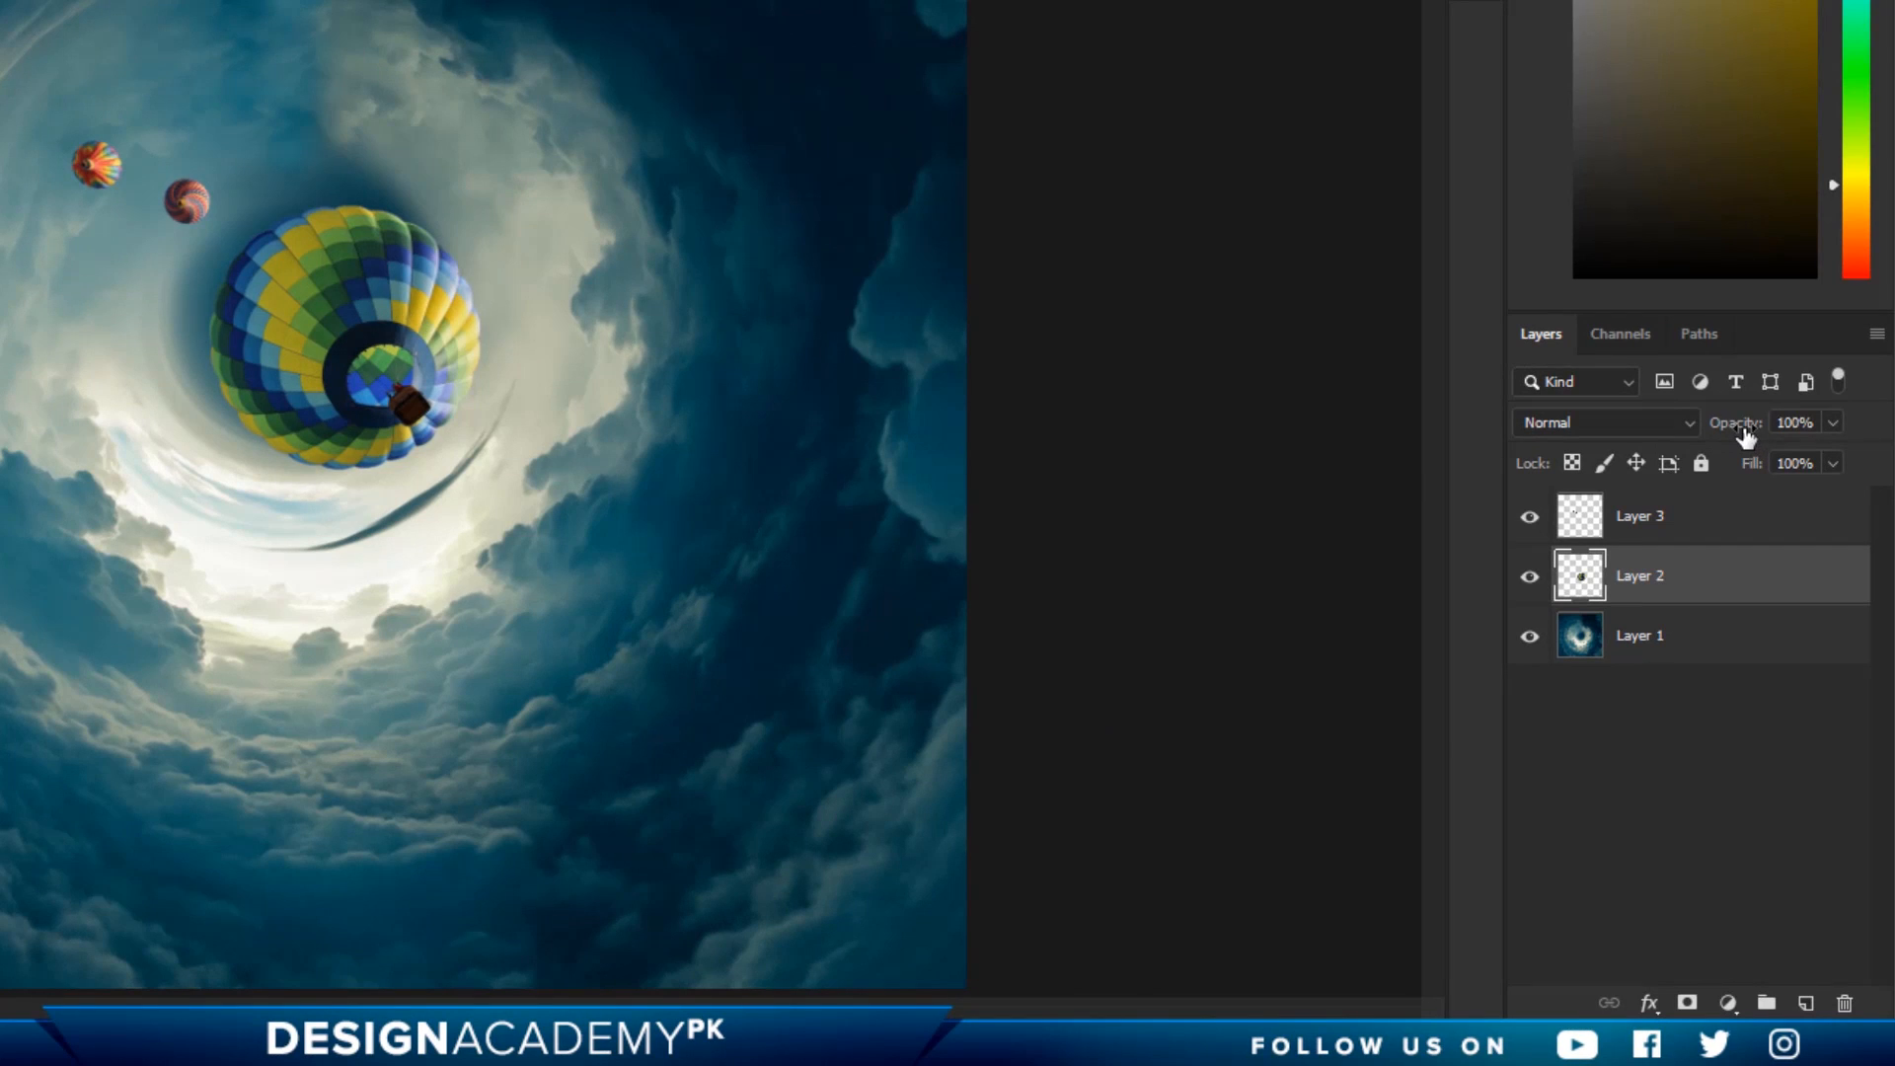
pyautogui.moveTo(1746, 436); pyautogui.dragTo(1715, 432)
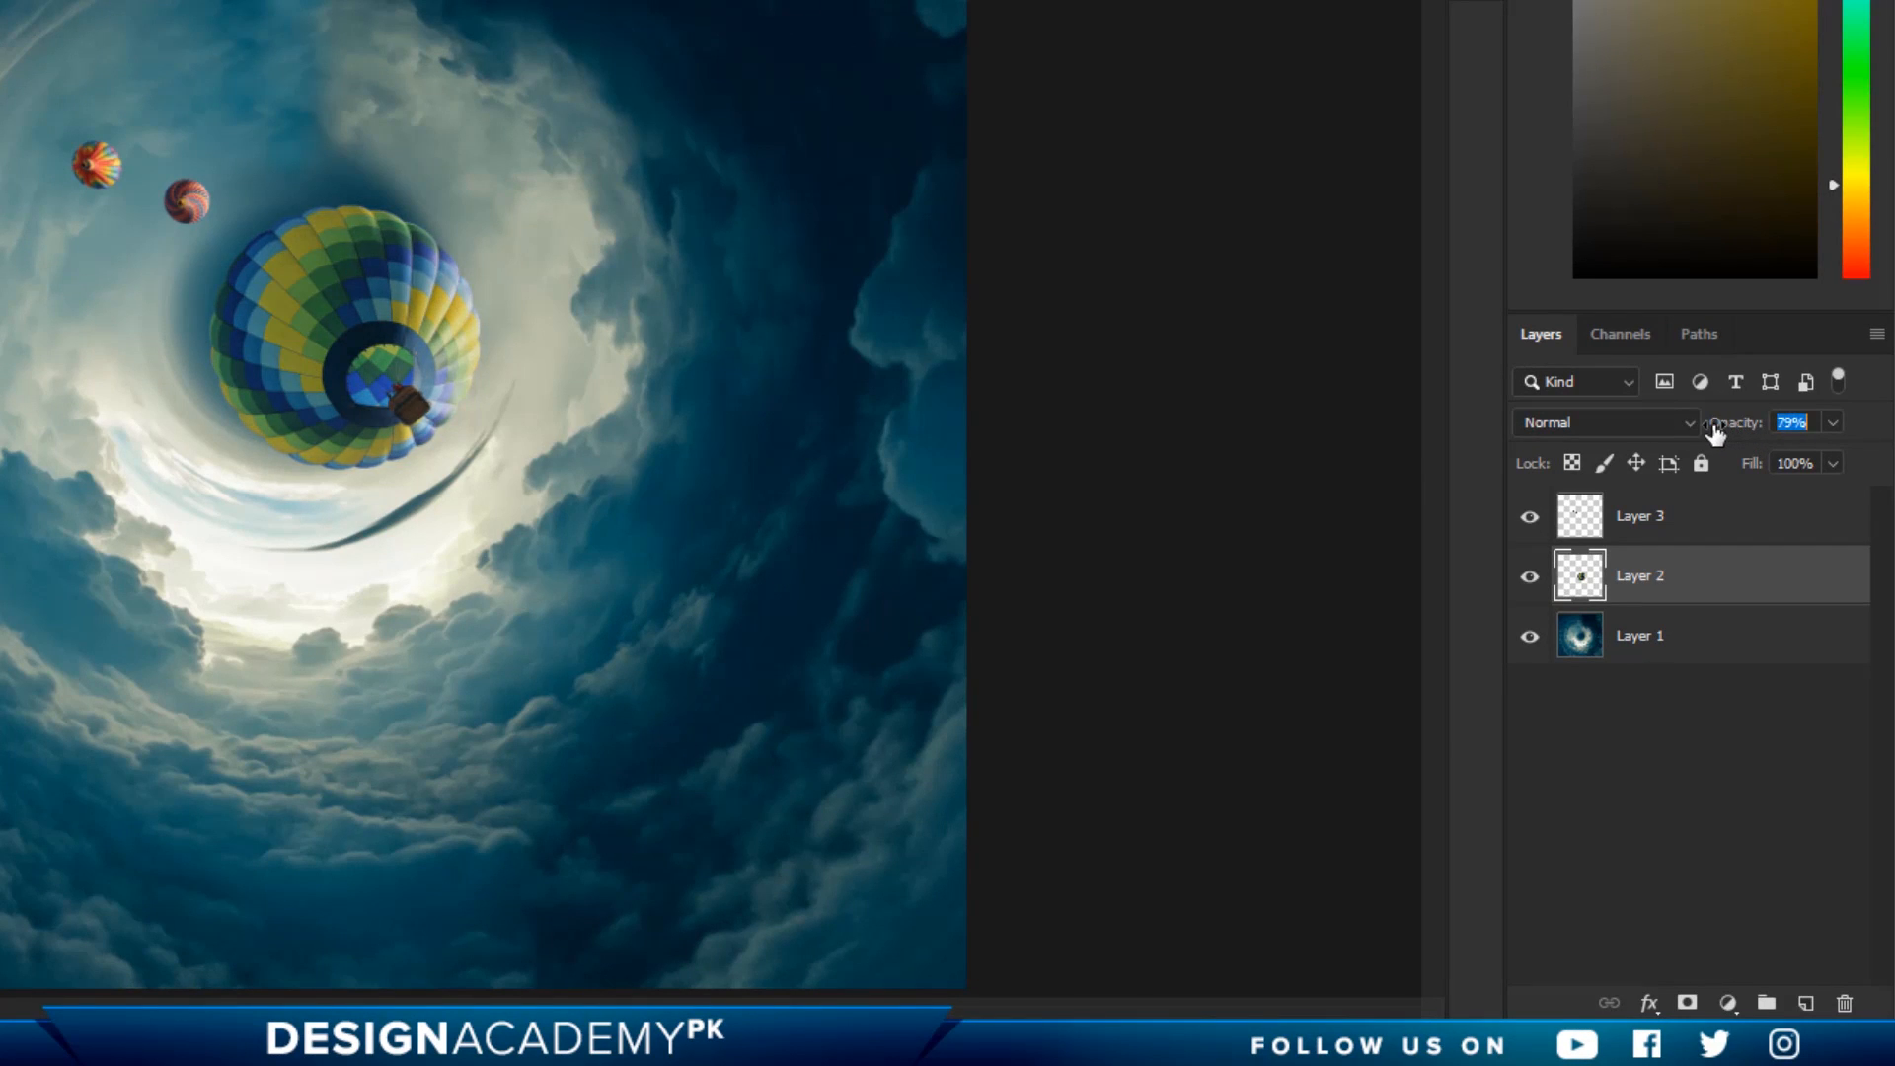
pyautogui.click(196, 203)
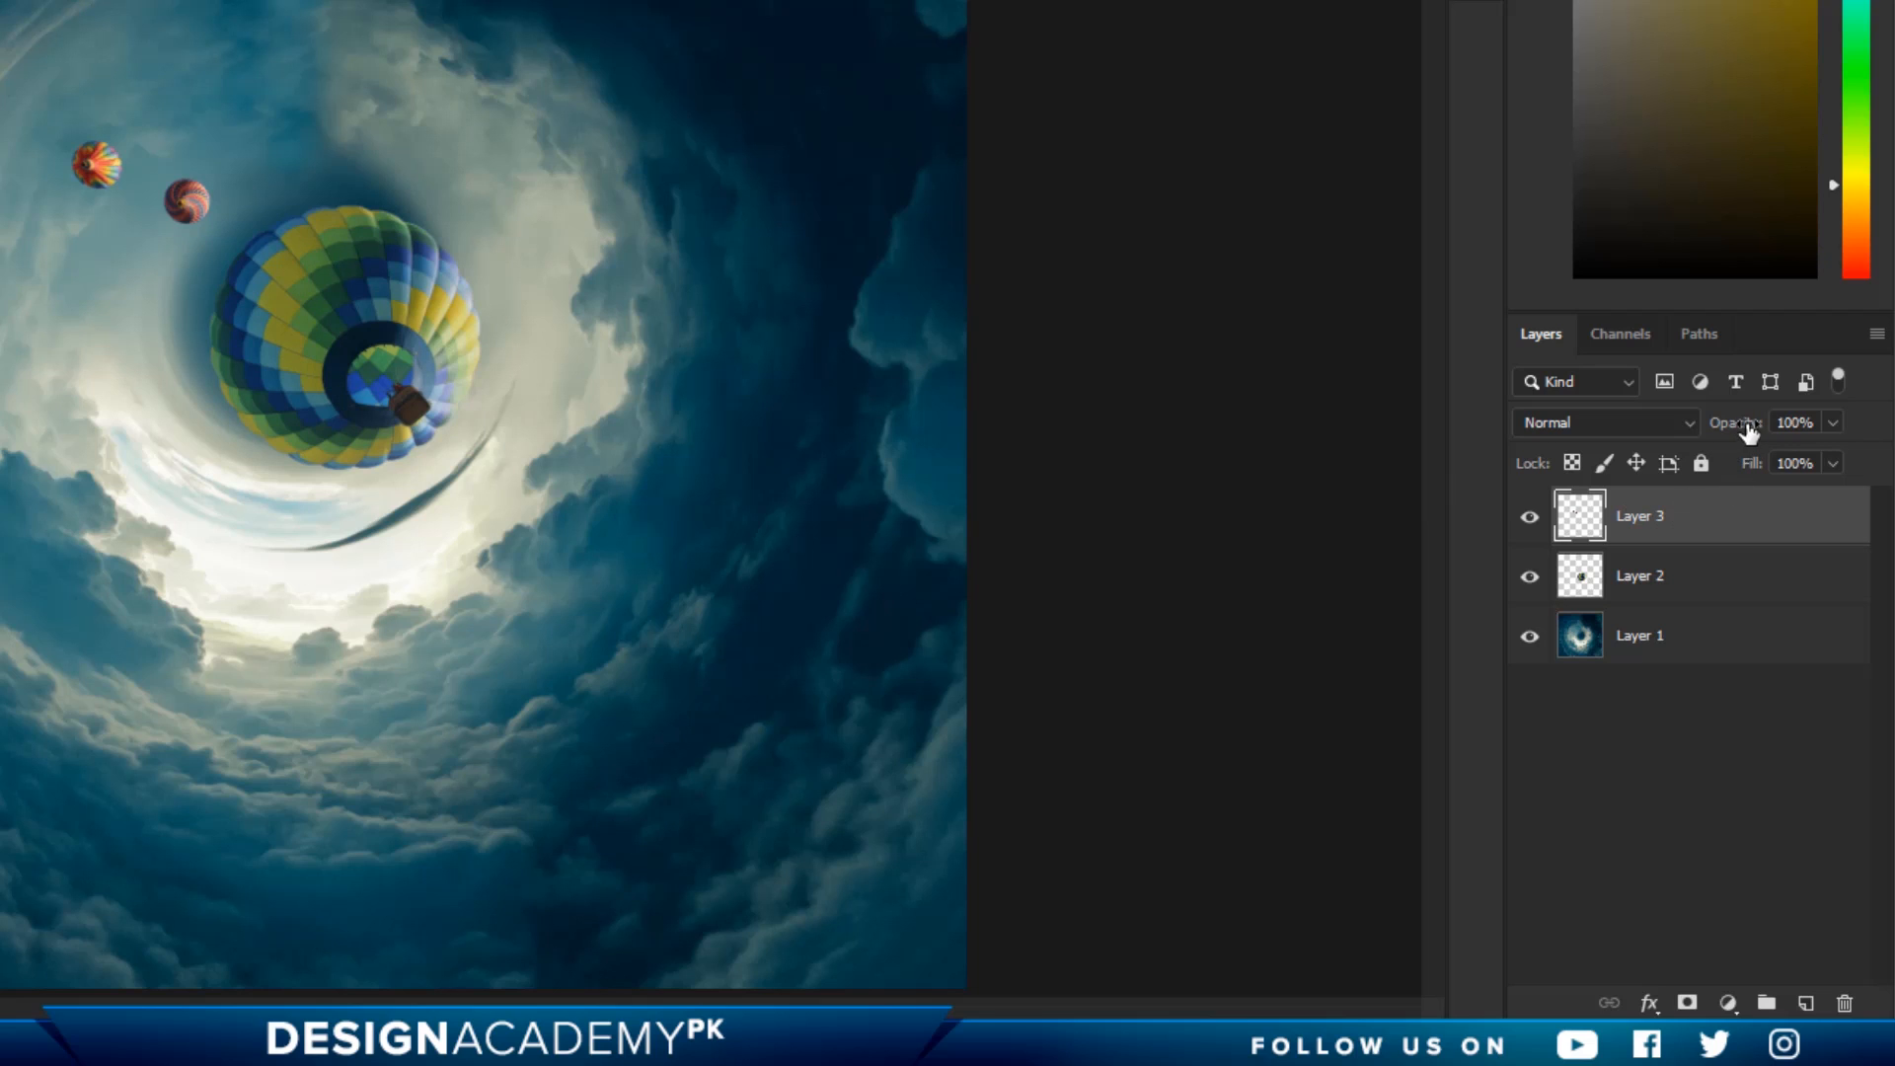
pyautogui.moveTo(1743, 428); pyautogui.dragTo(1717, 429)
# Step: Shift the small balloons slightly up and left and the large balloon slightly down and left
pyautogui.moveTo(109, 175); pyautogui.dragTo(75, 137)
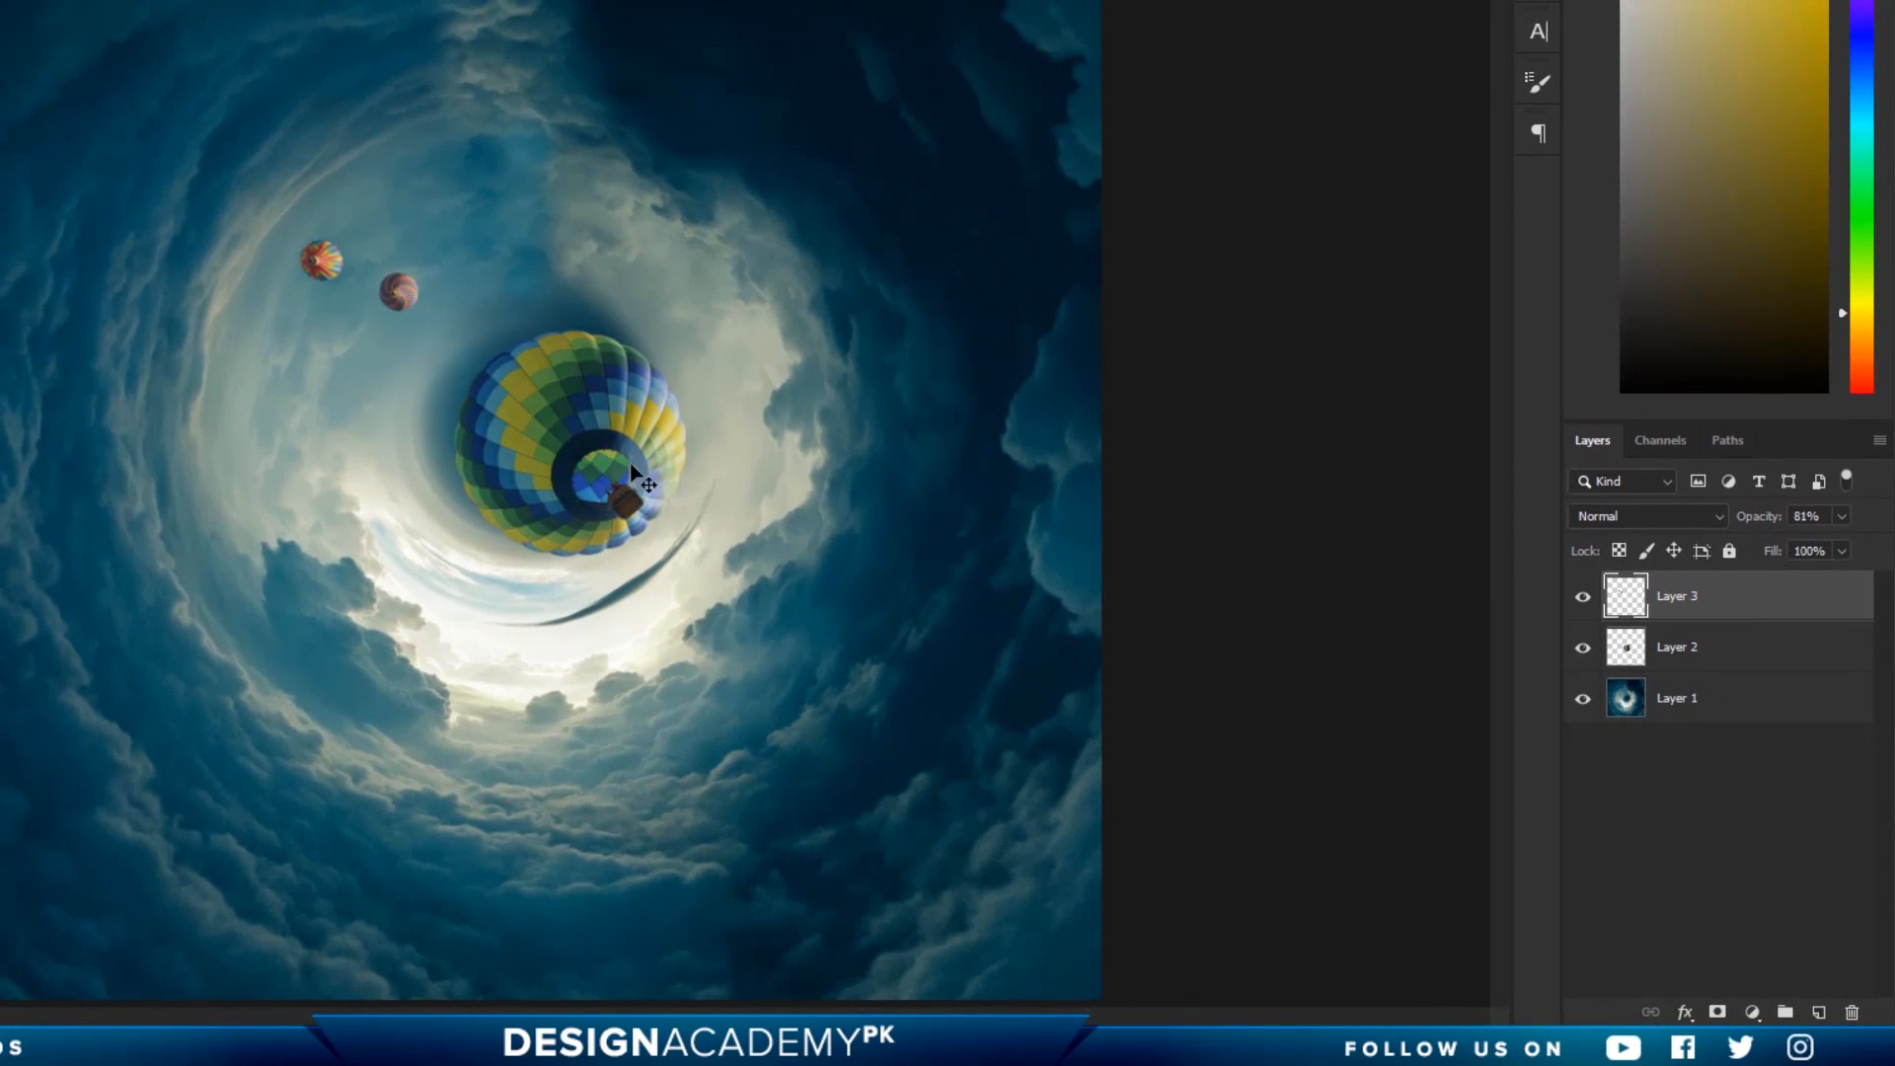
pyautogui.moveTo(621, 479); pyautogui.dragTo(600, 502)
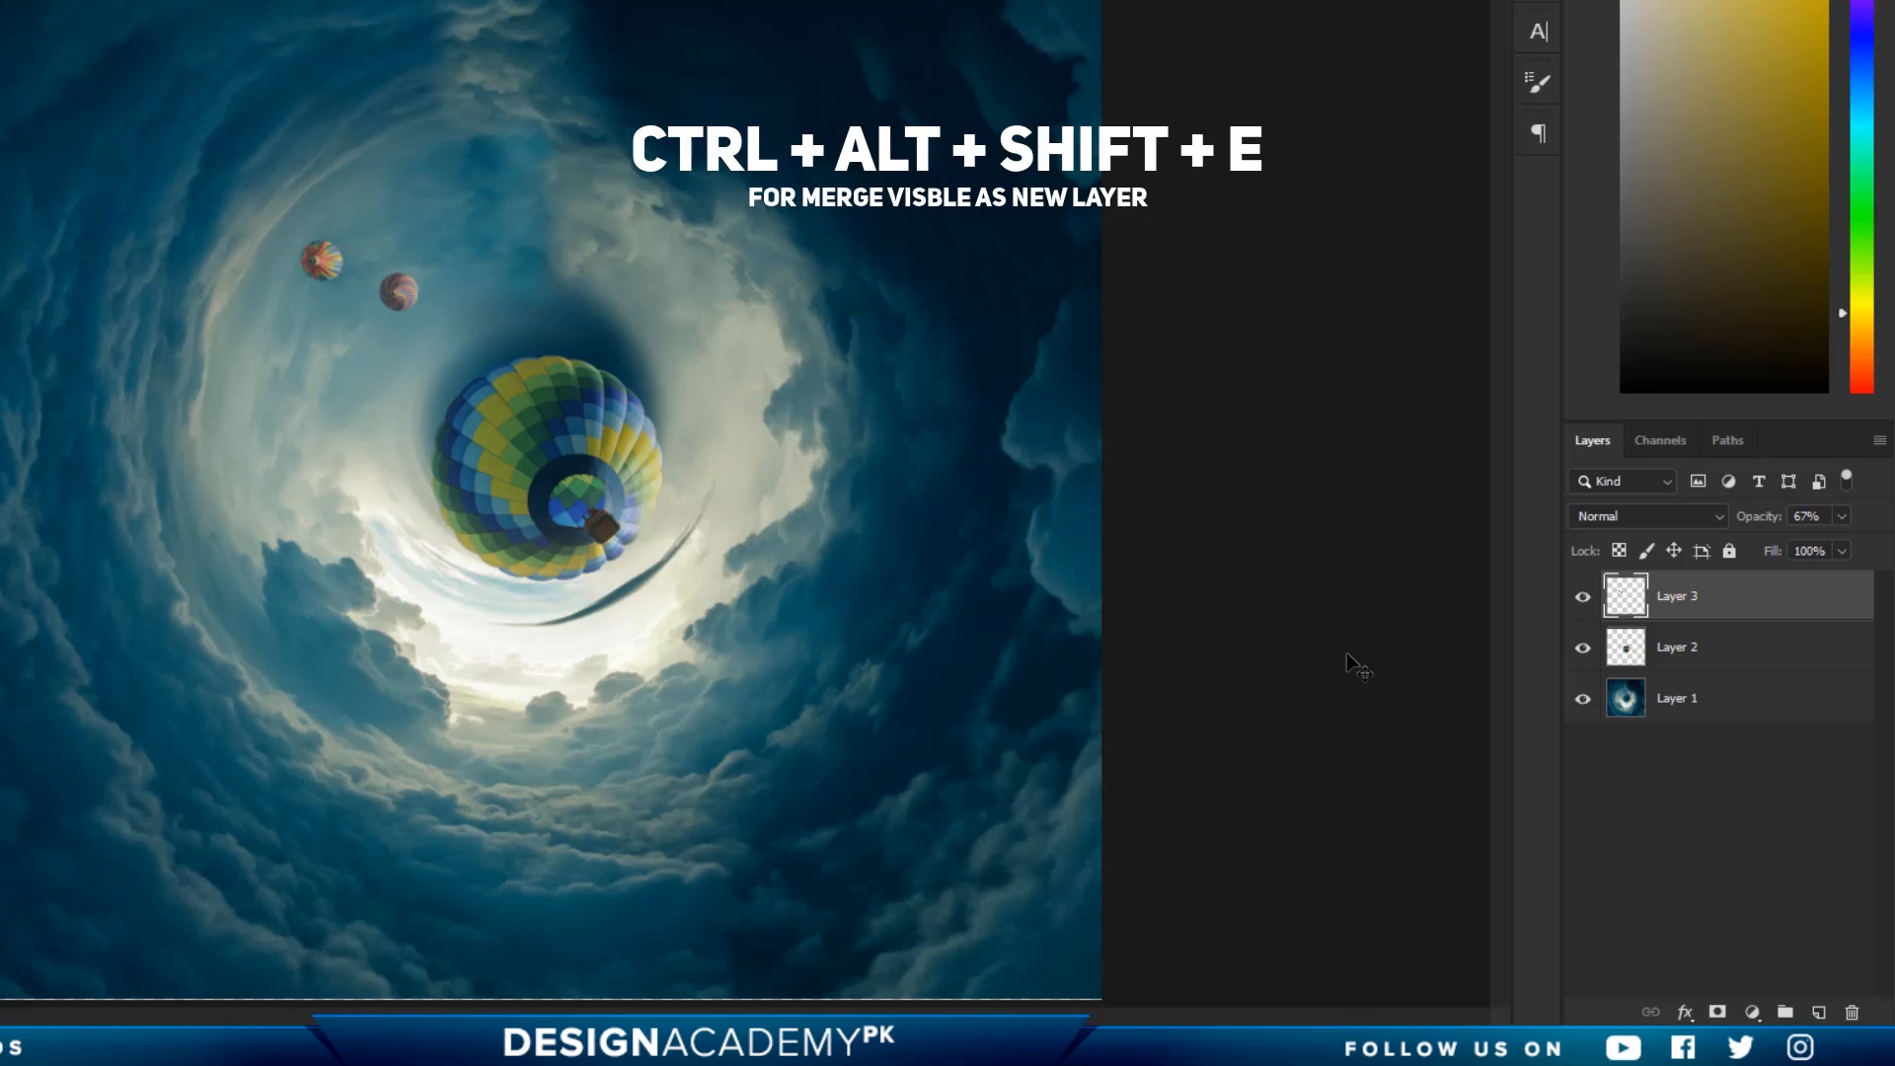
# Step: Merge all visible layers into a new layer on top and hide the original layers beneath it
pyautogui.hotkey('ctrl', 'alt', 'shift', 'e')
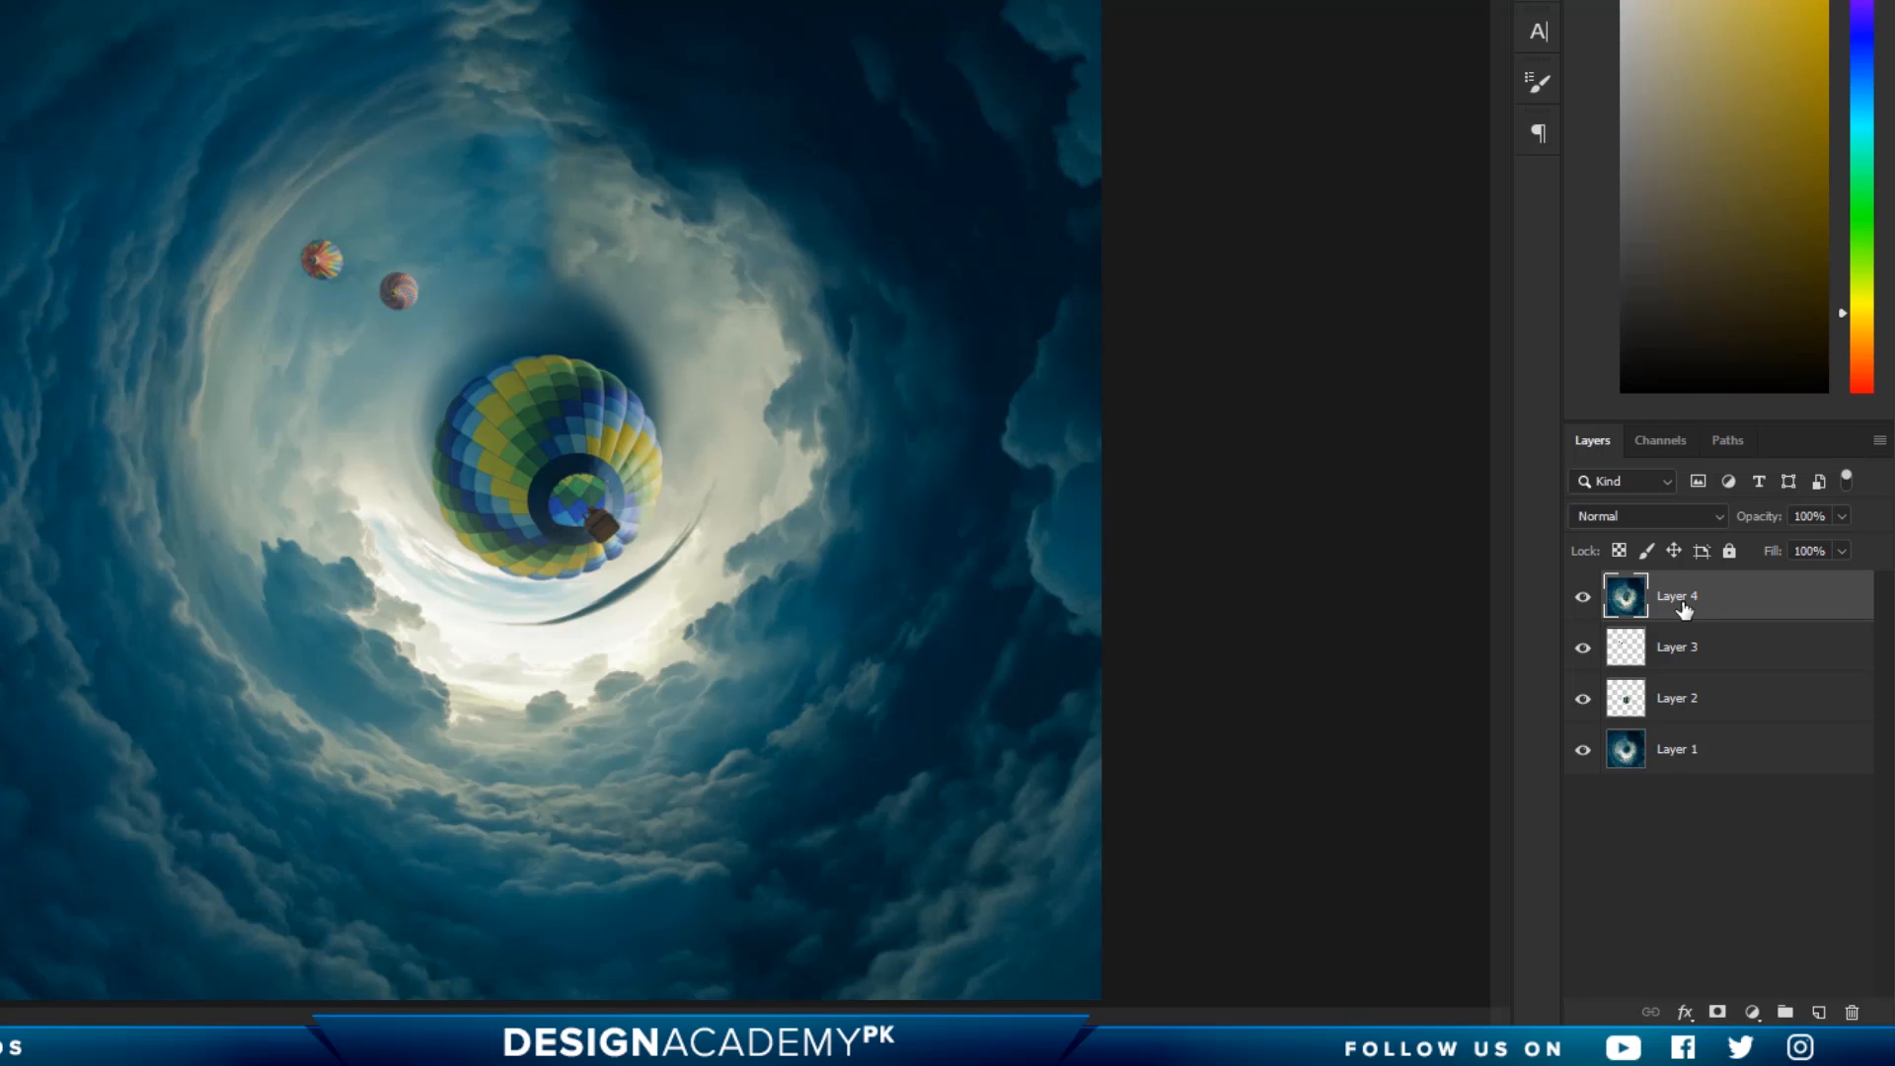
pyautogui.moveTo(1582, 647); pyautogui.dragTo(1587, 752)
pyautogui.click(1583, 598)
pyautogui.click(1582, 597)
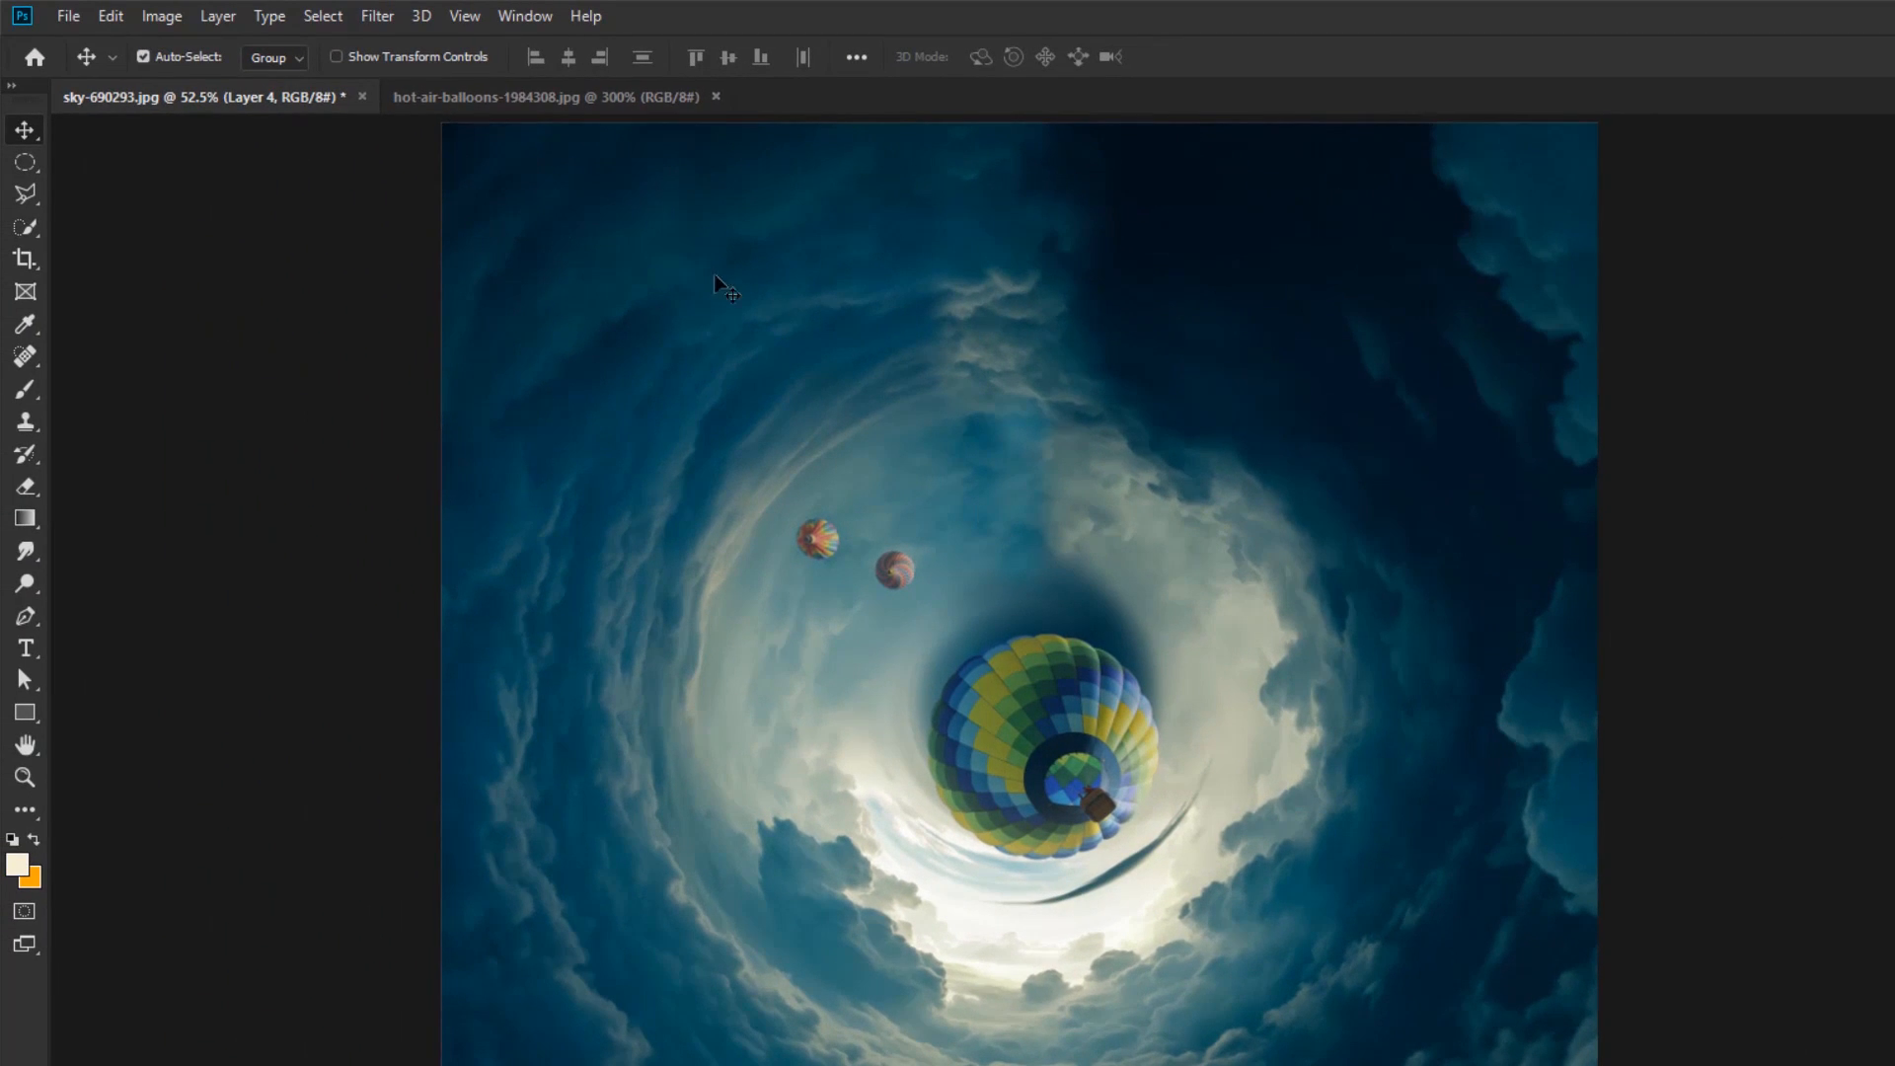
# Step: Open the Camera Raw filter on the merged layer and cool the white balance by setting Temperature to -18
pyautogui.click(377, 16)
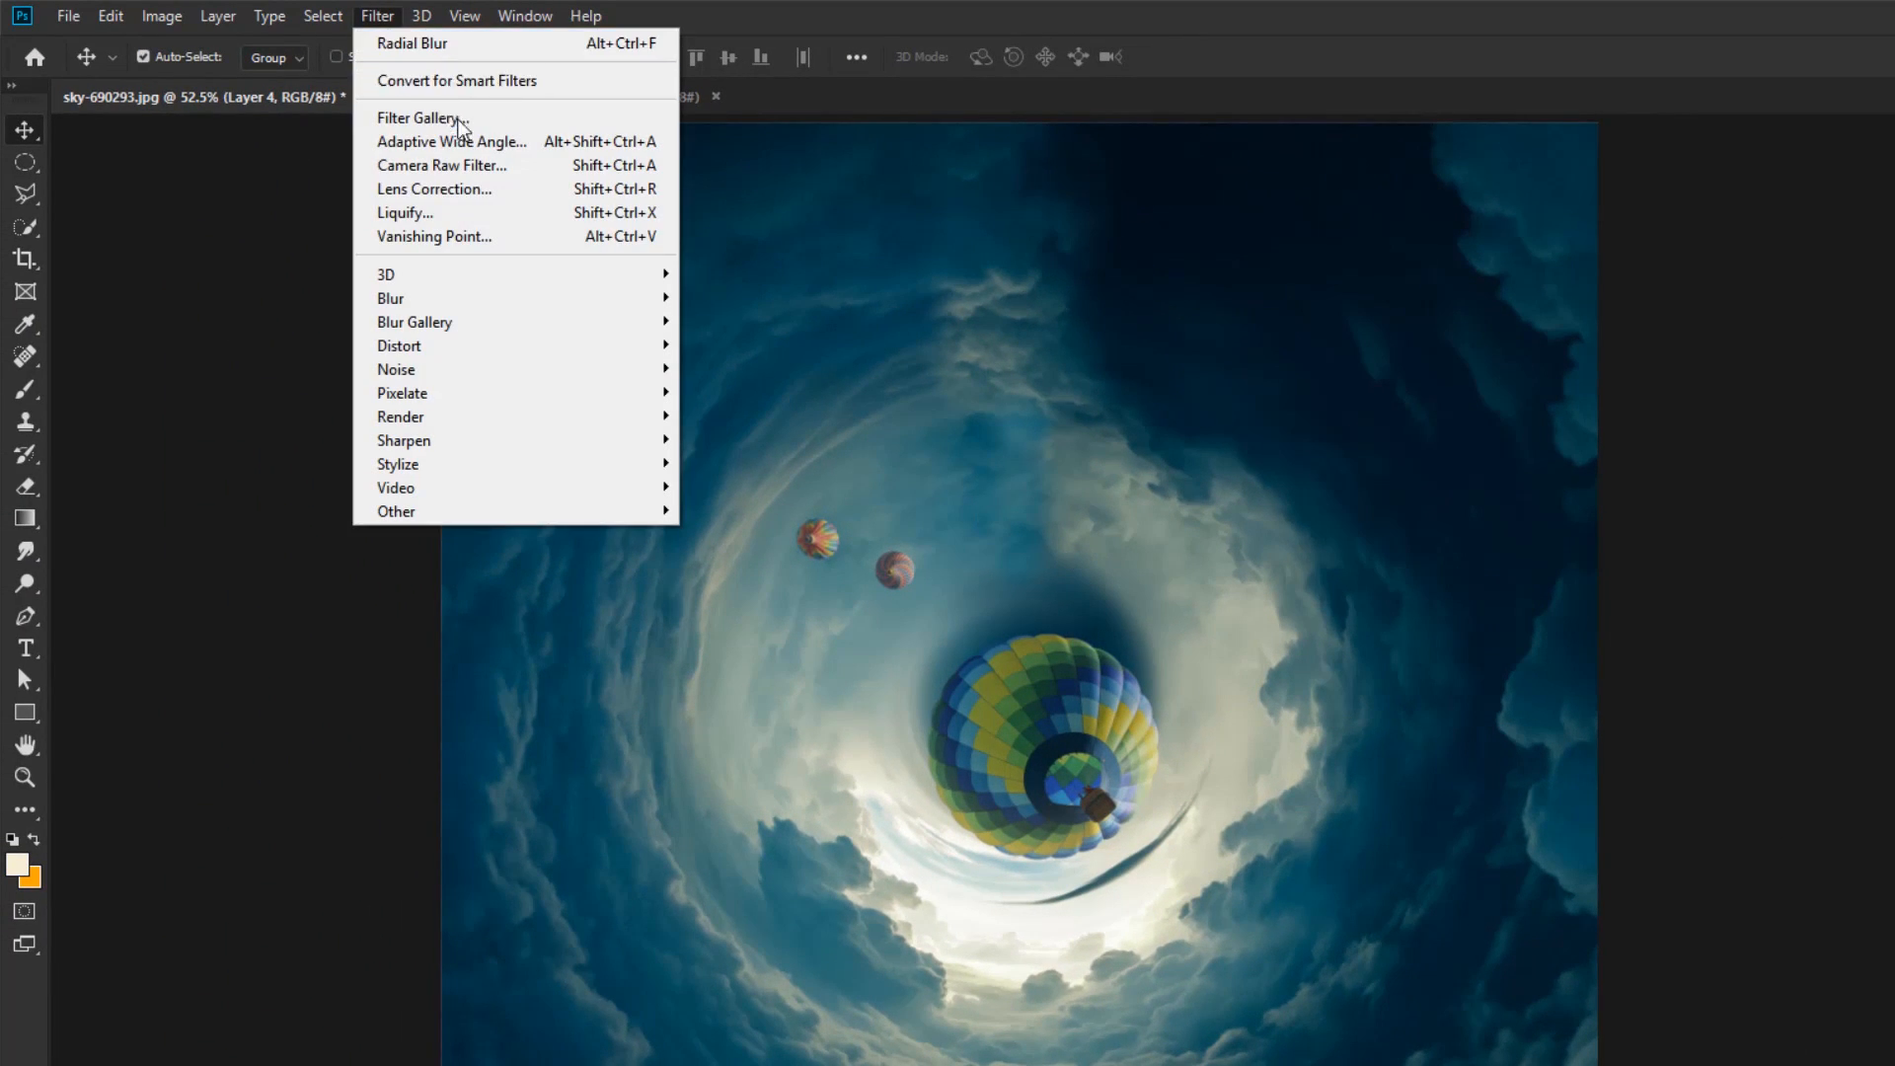
pyautogui.click(523, 164)
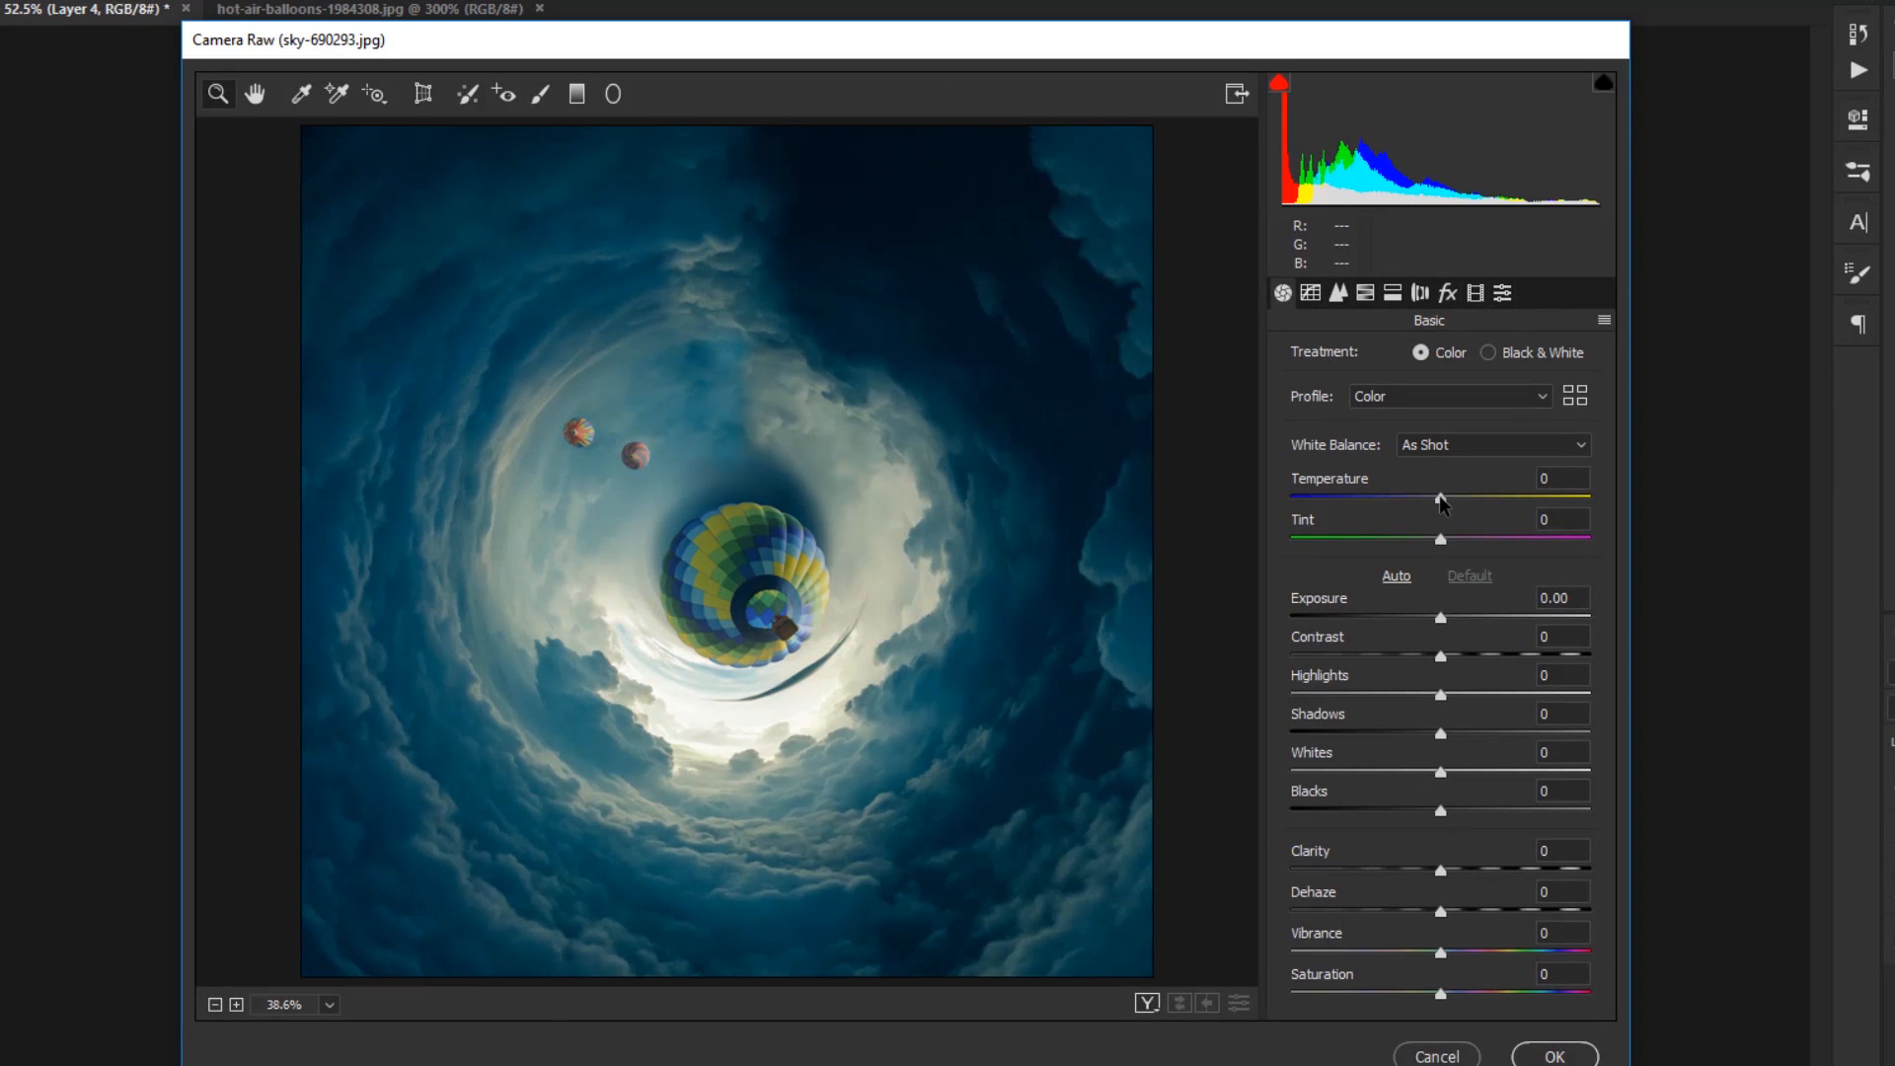
pyautogui.moveTo(1440, 502)
pyautogui.mouseDown()
pyautogui.moveTo(1502, 506)
pyautogui.moveTo(1413, 500)
pyautogui.mouseUp()
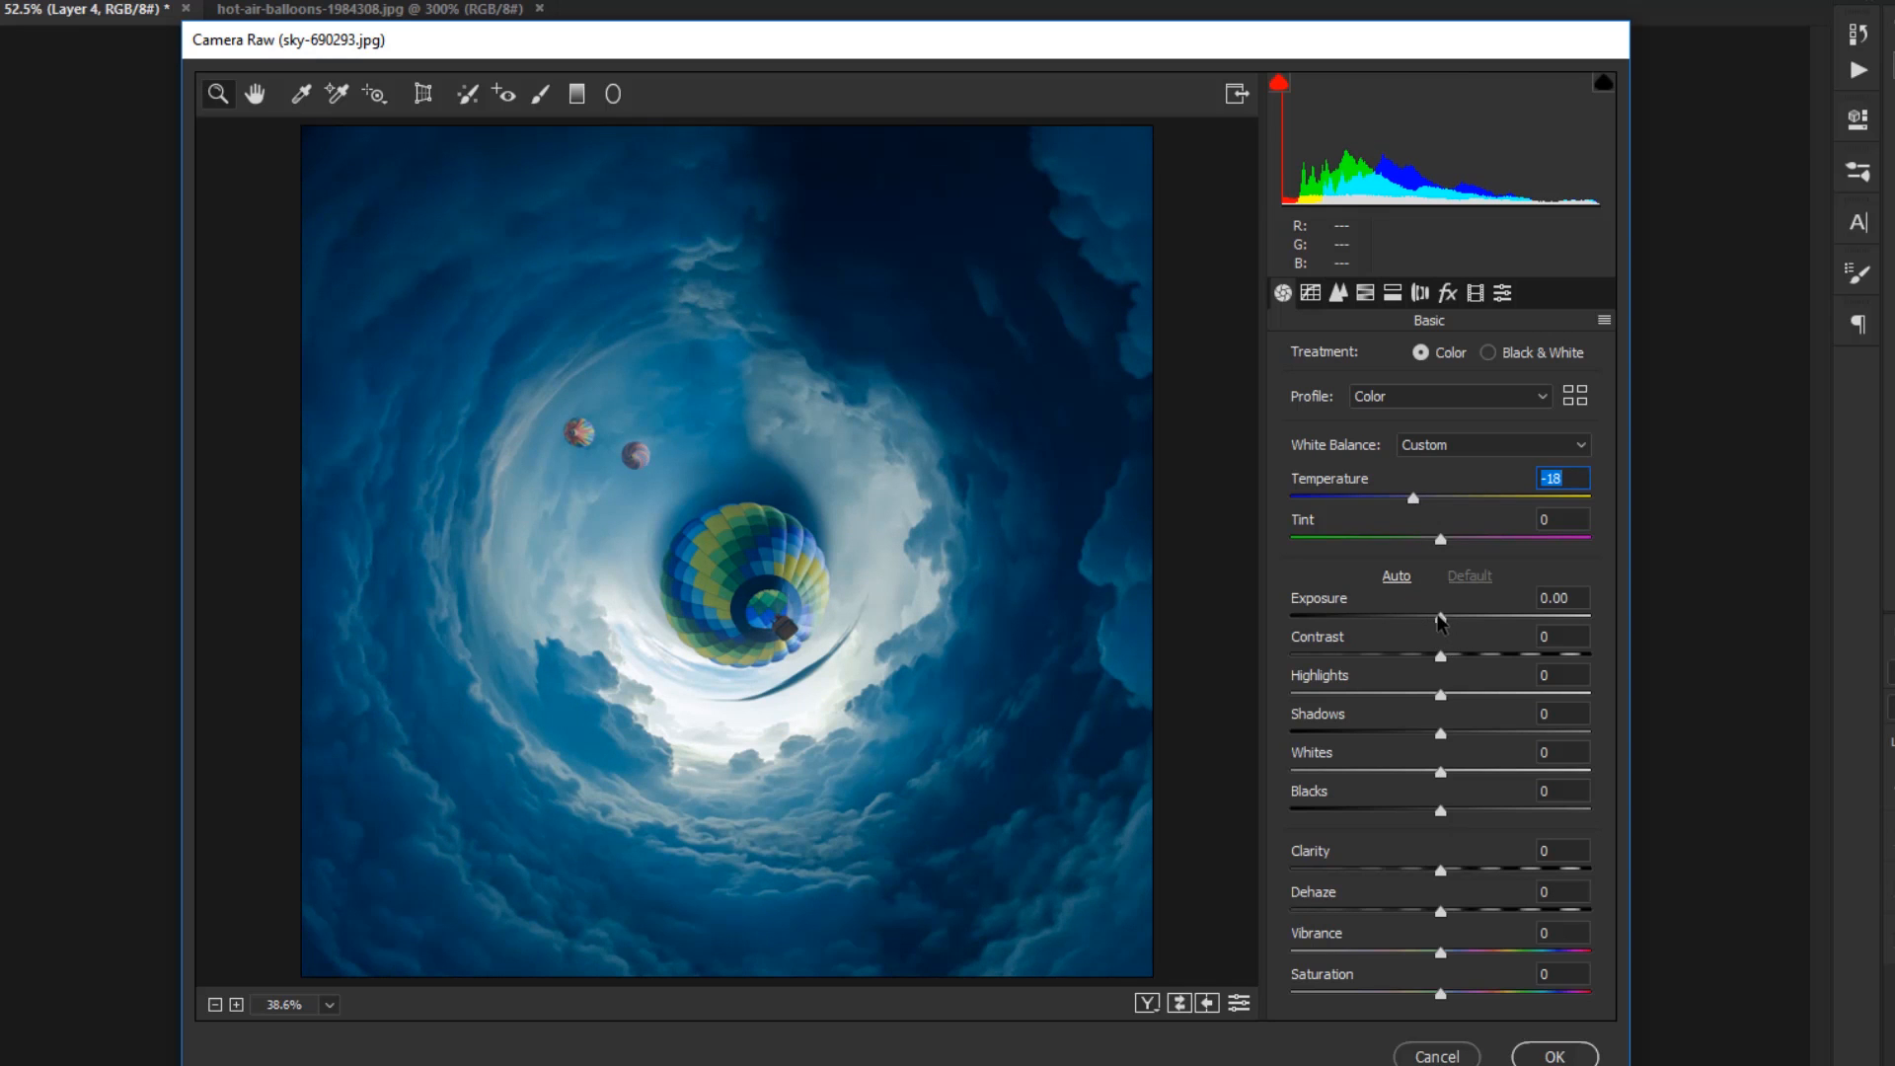
pyautogui.moveTo(1440, 619)
pyautogui.mouseDown()
pyautogui.moveTo(1375, 617)
pyautogui.moveTo(1487, 613)
pyautogui.moveTo(1441, 627)
pyautogui.mouseUp()
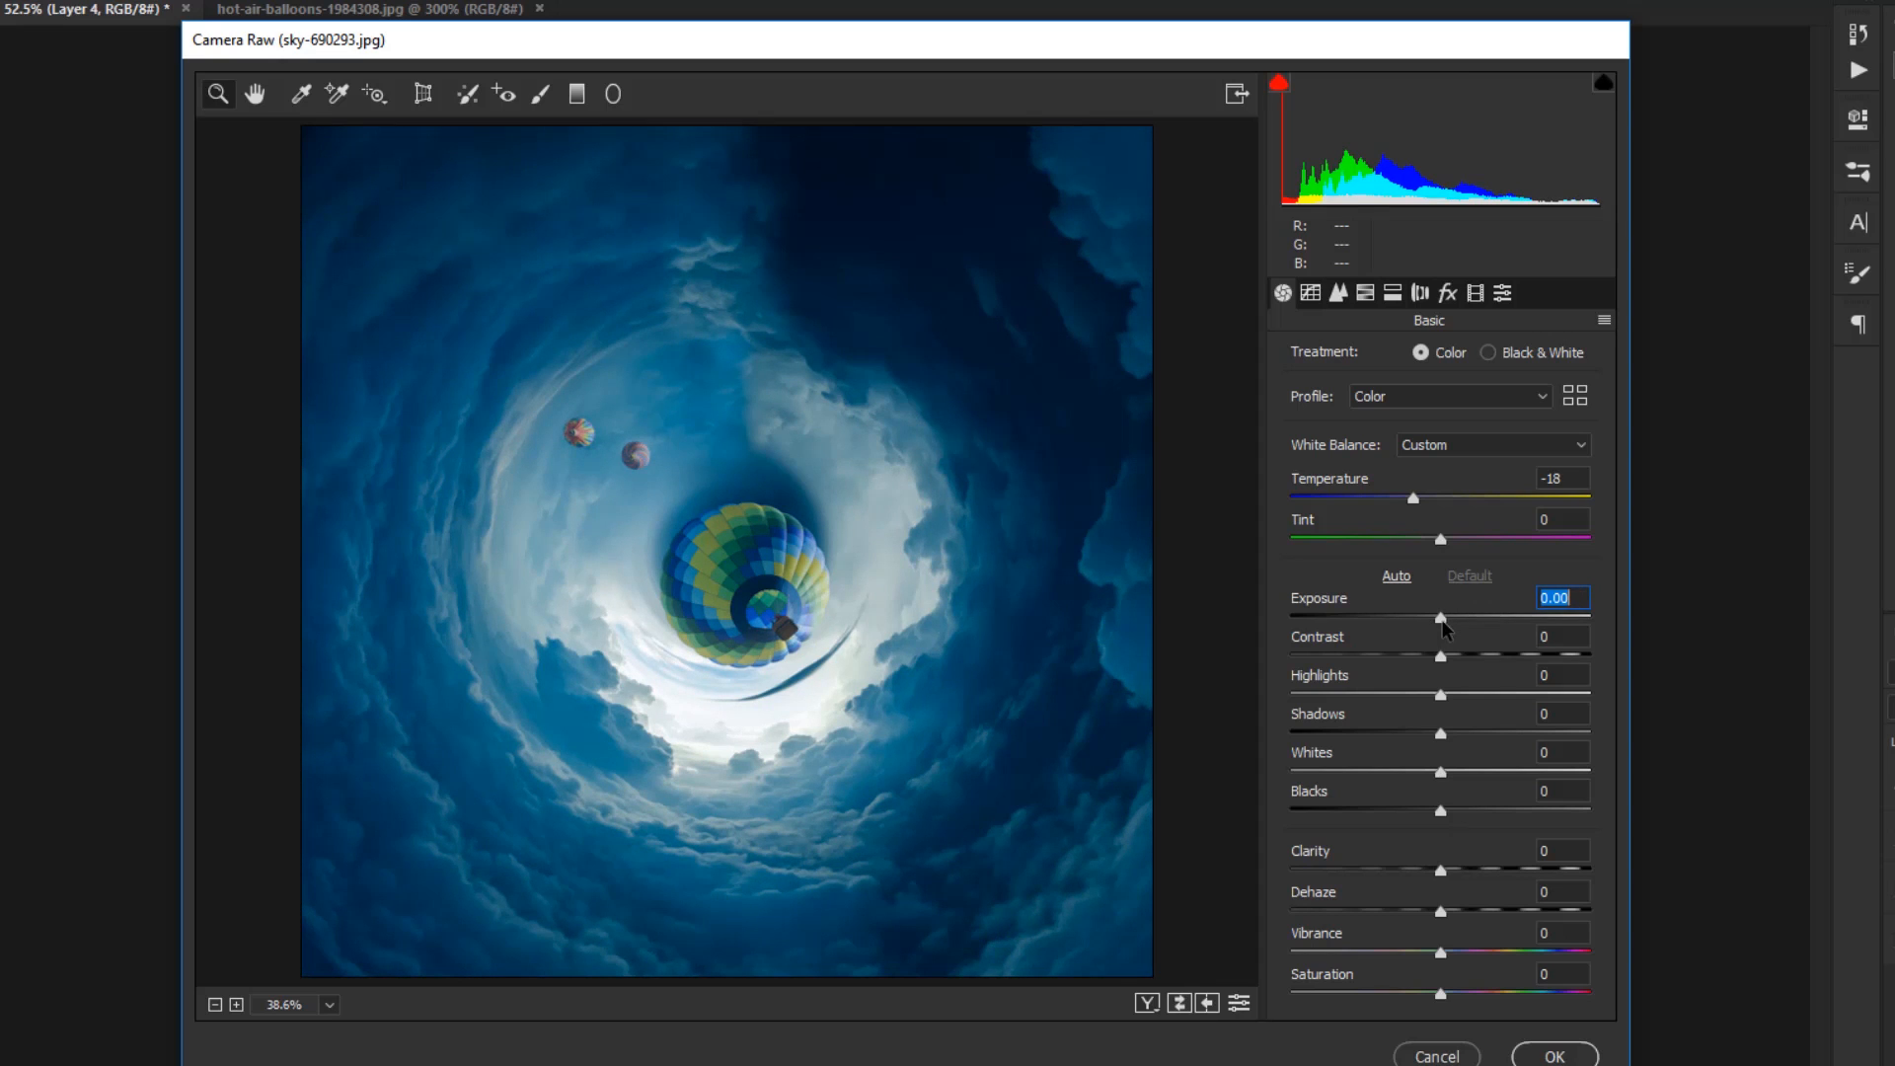
# Step: Adjust the image's tones by setting Highlights to +48, Whites to +82 and Blacks to -21
pyautogui.moveTo(1440, 701); pyautogui.dragTo(1525, 698)
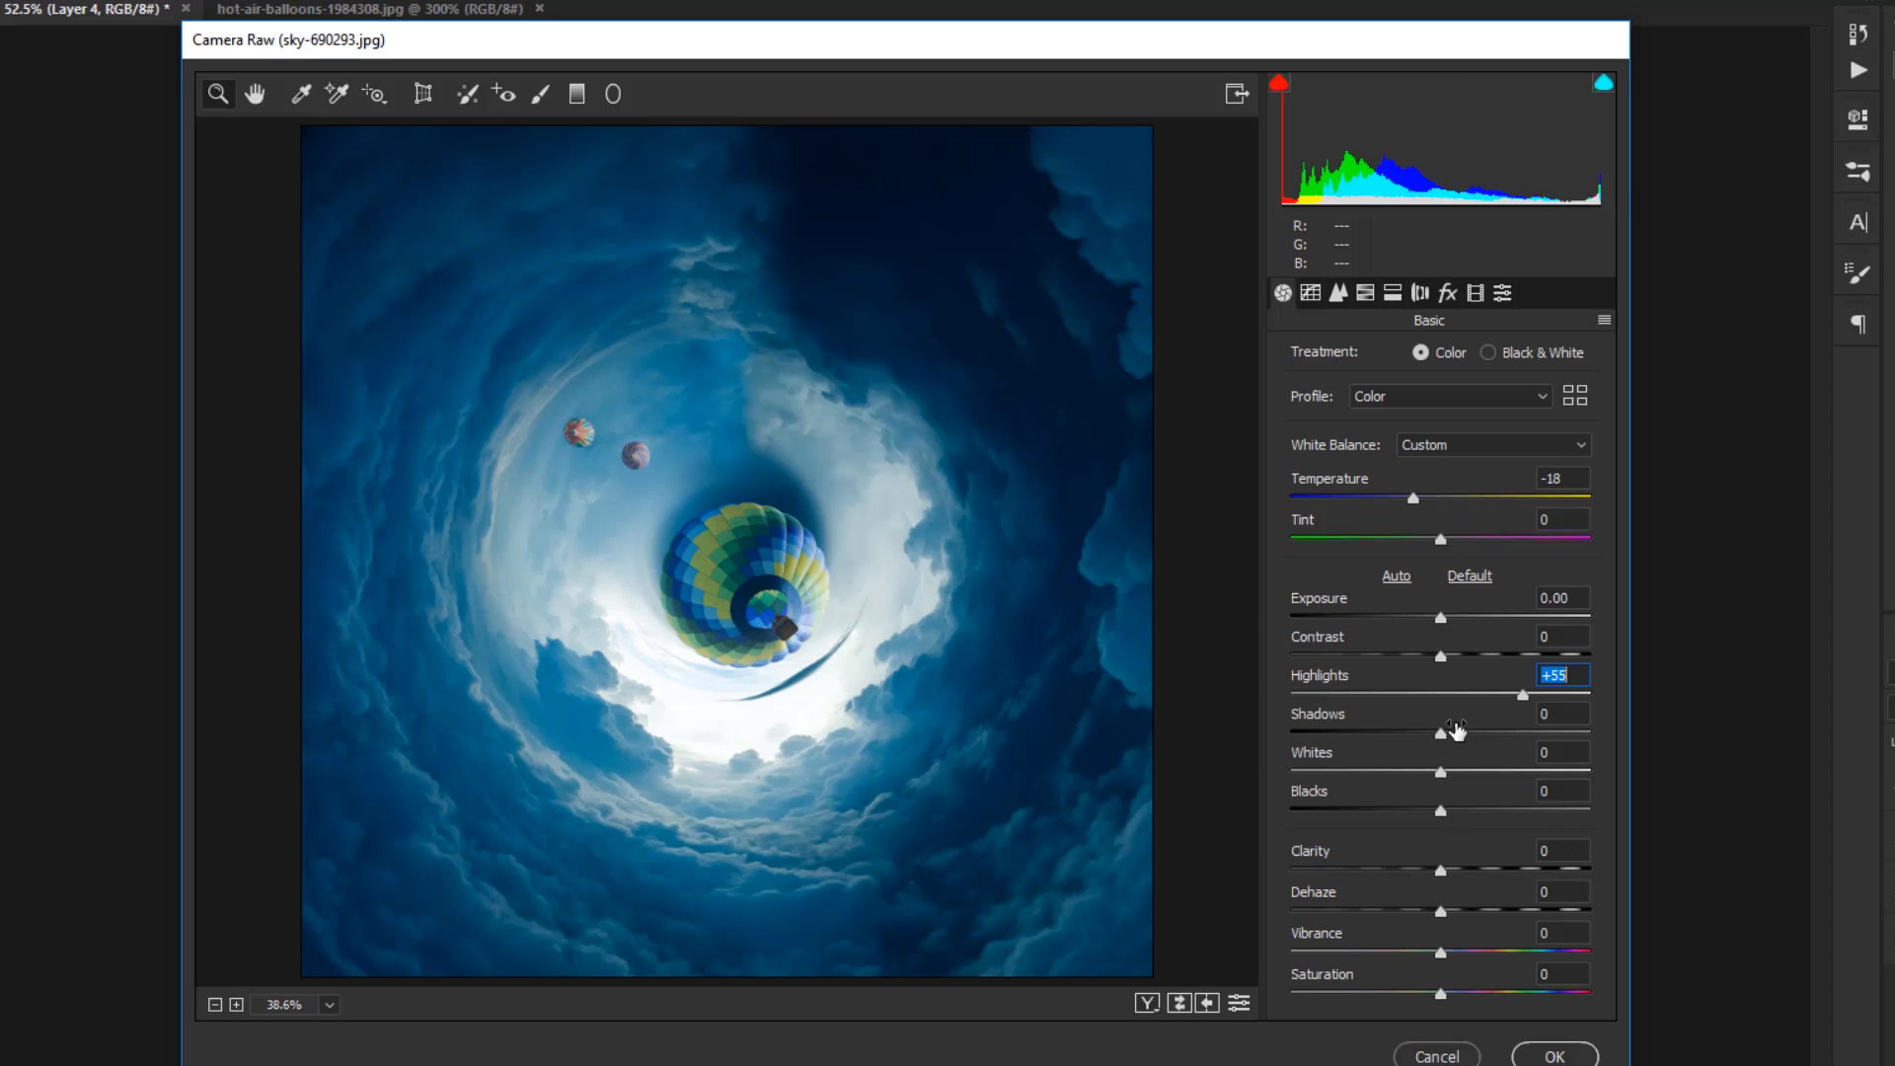
pyautogui.moveTo(1527, 697); pyautogui.dragTo(1563, 773)
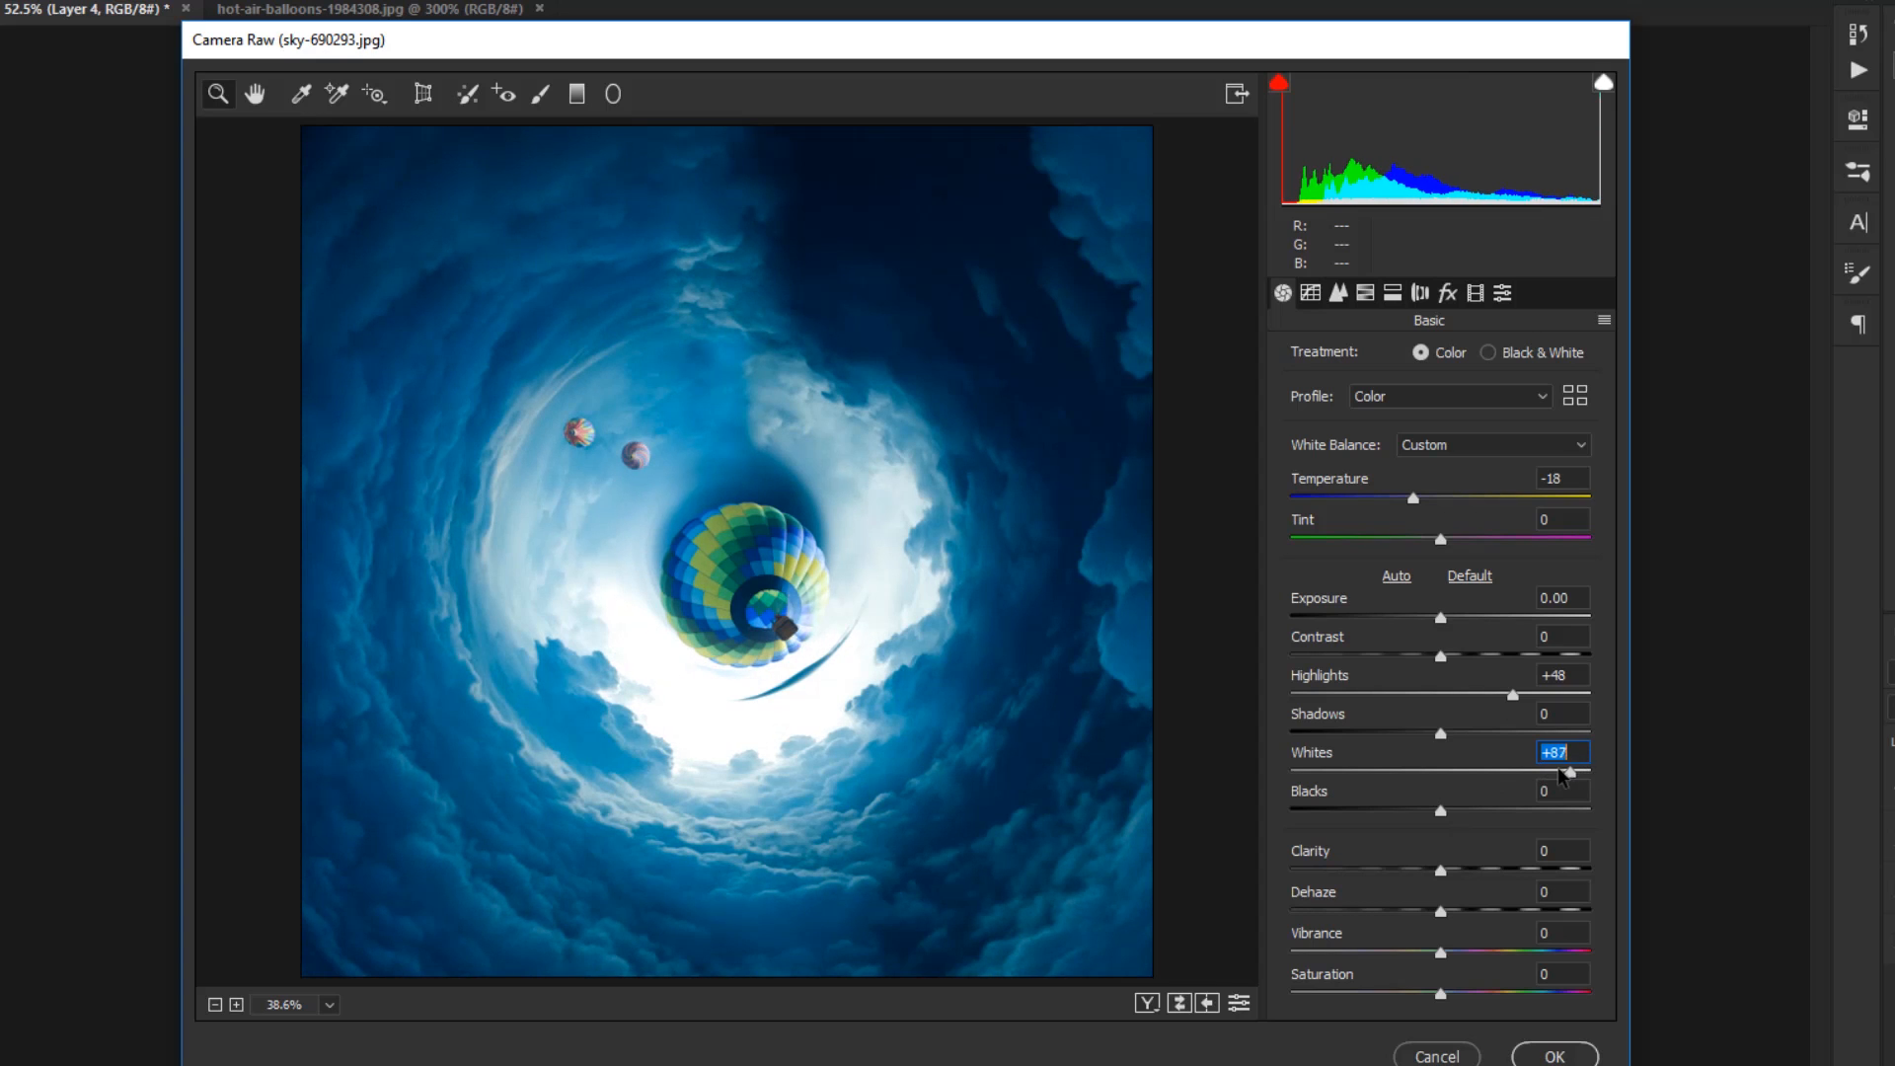
pyautogui.click(1441, 807)
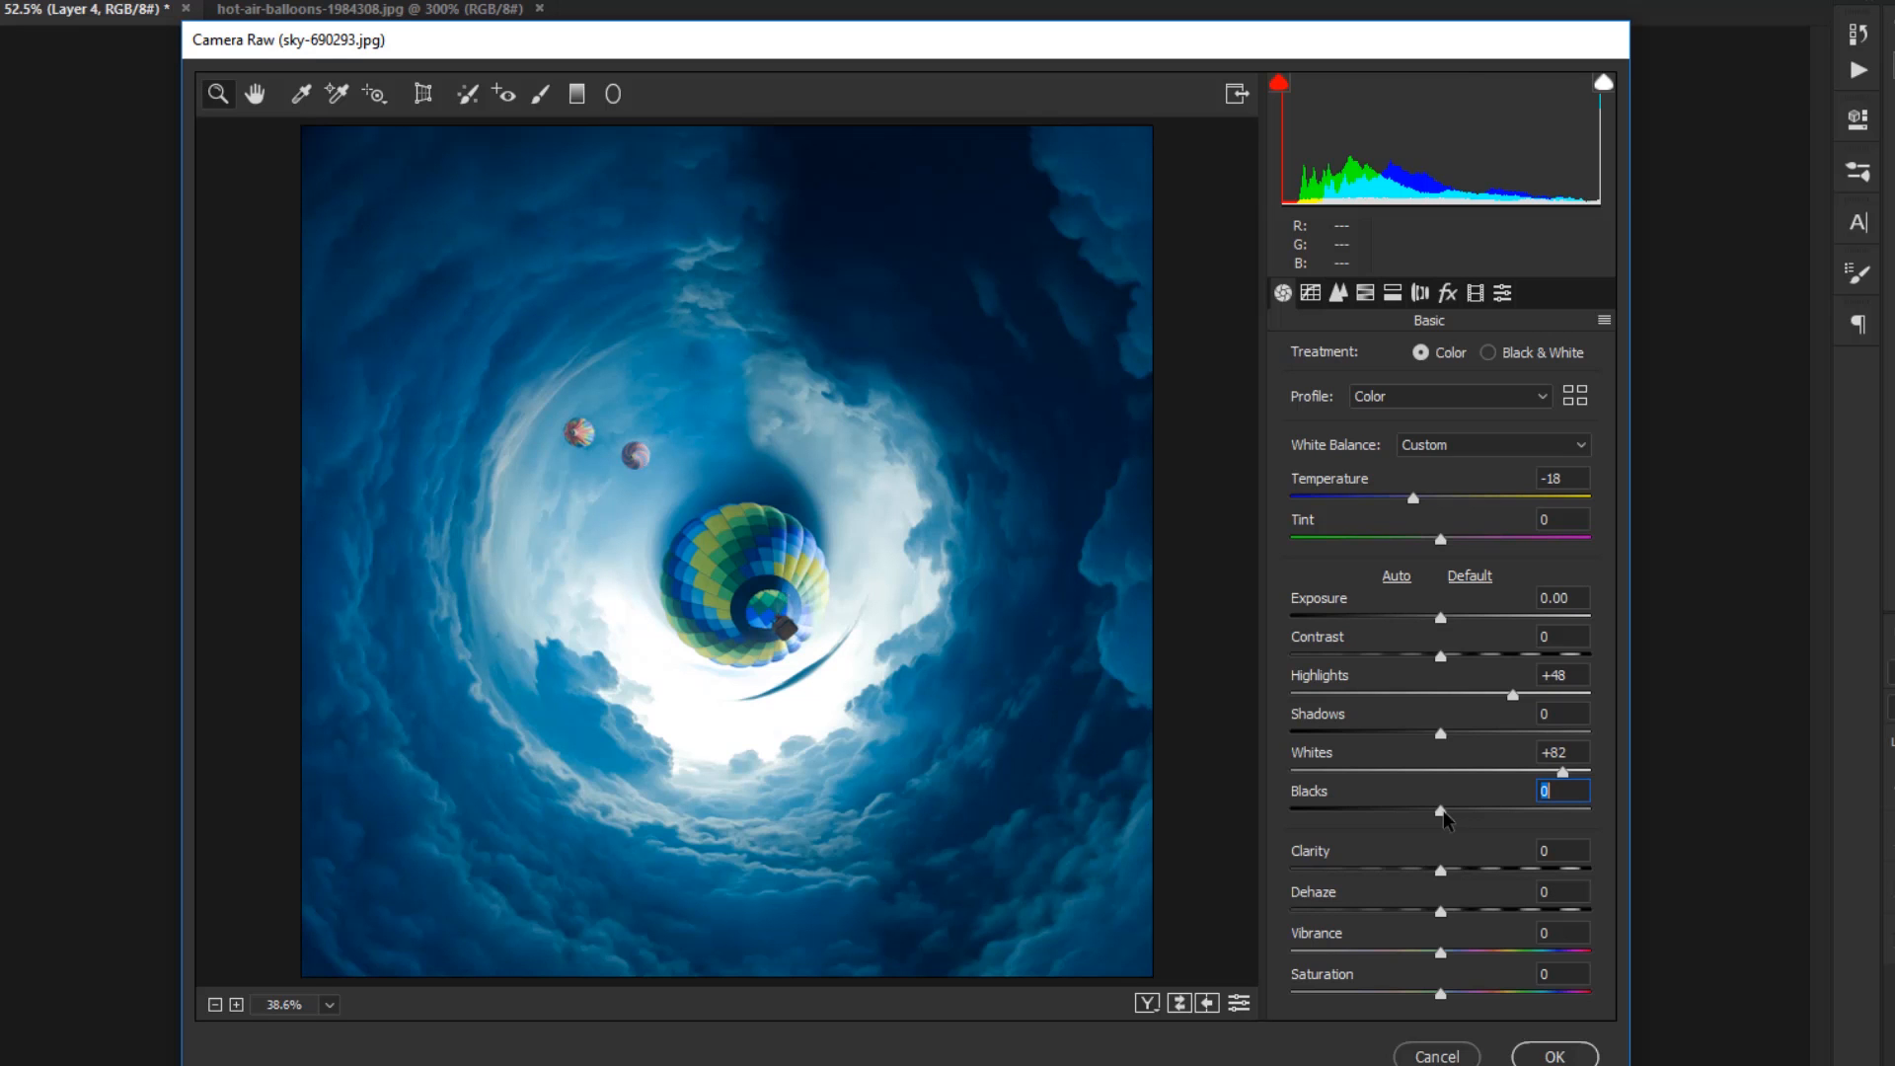
pyautogui.moveTo(1443, 813)
pyautogui.mouseDown()
pyautogui.moveTo(1371, 817)
pyautogui.moveTo(1417, 829)
pyautogui.mouseUp()
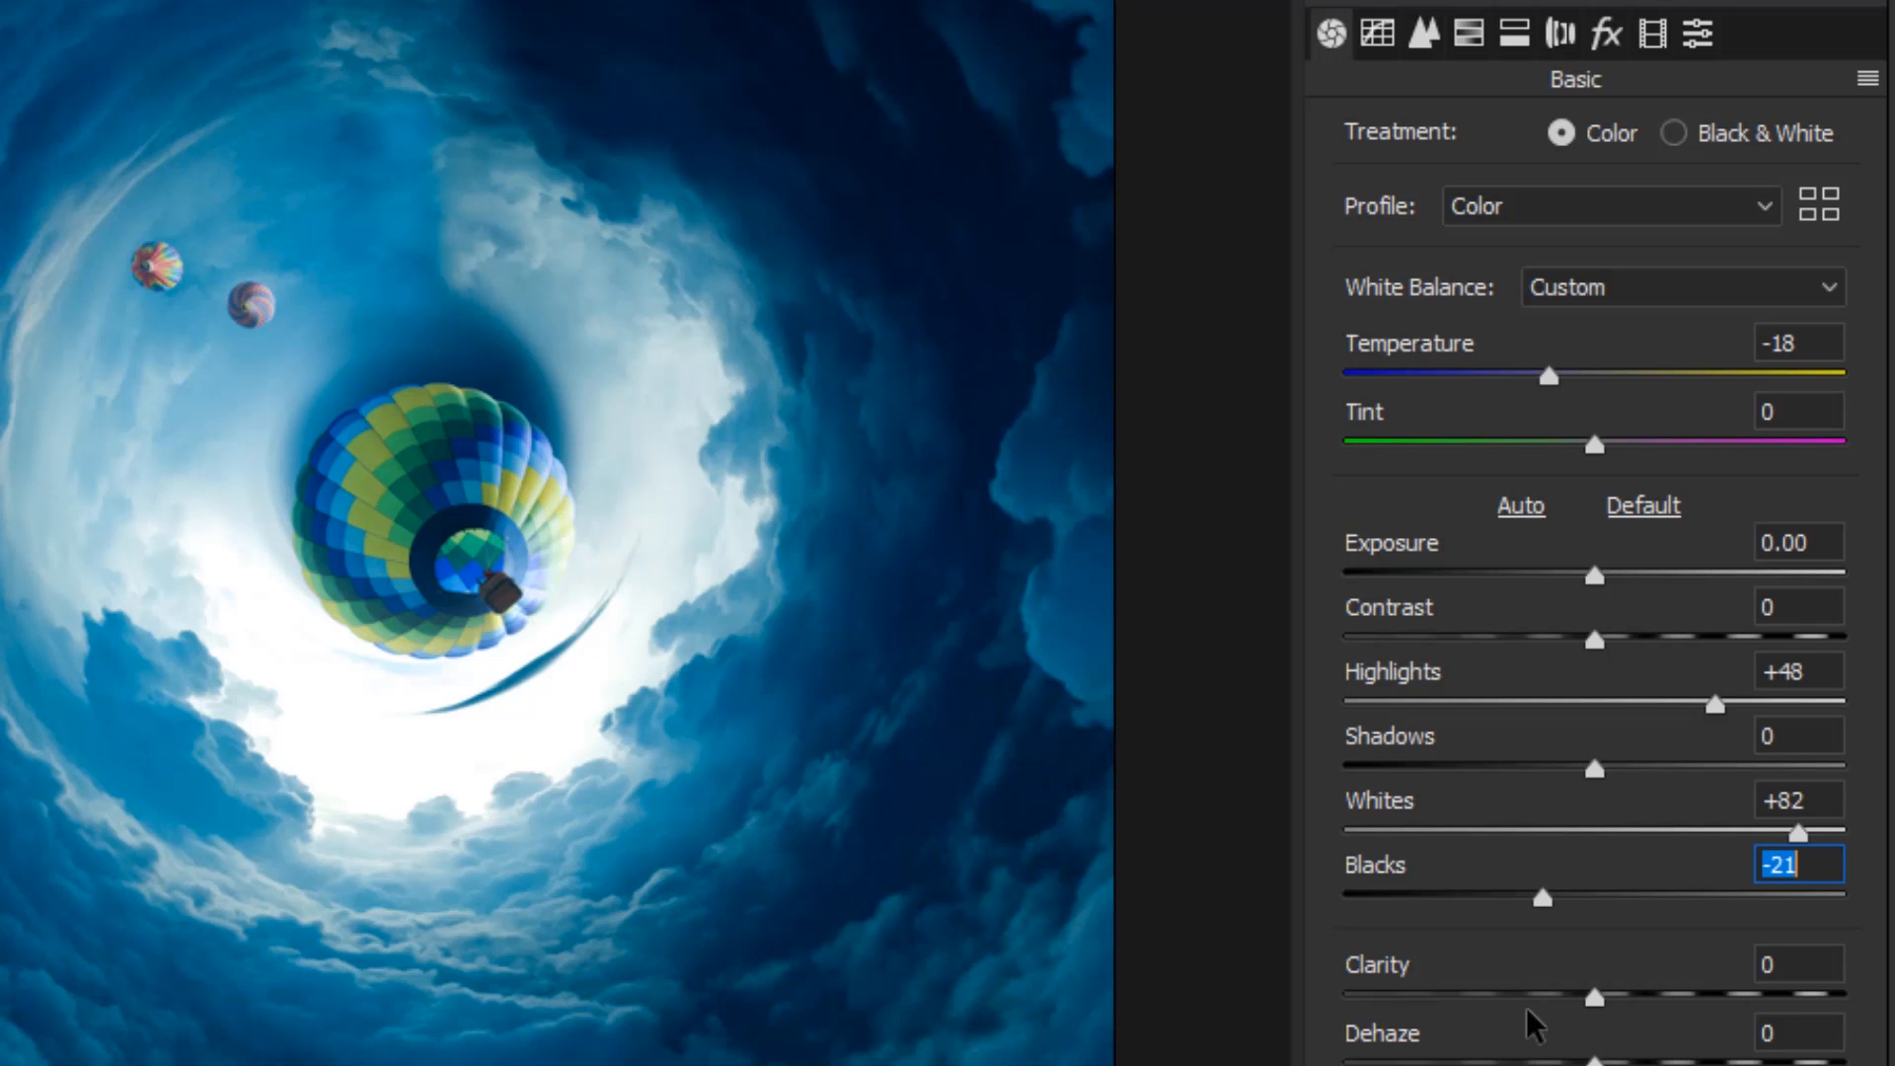
# Step: Preview Clarity at its +100 maximum, and settle on a subtle Clarity of +6 for the clouds
pyautogui.moveTo(1594, 996); pyautogui.dragTo(1884, 1016)
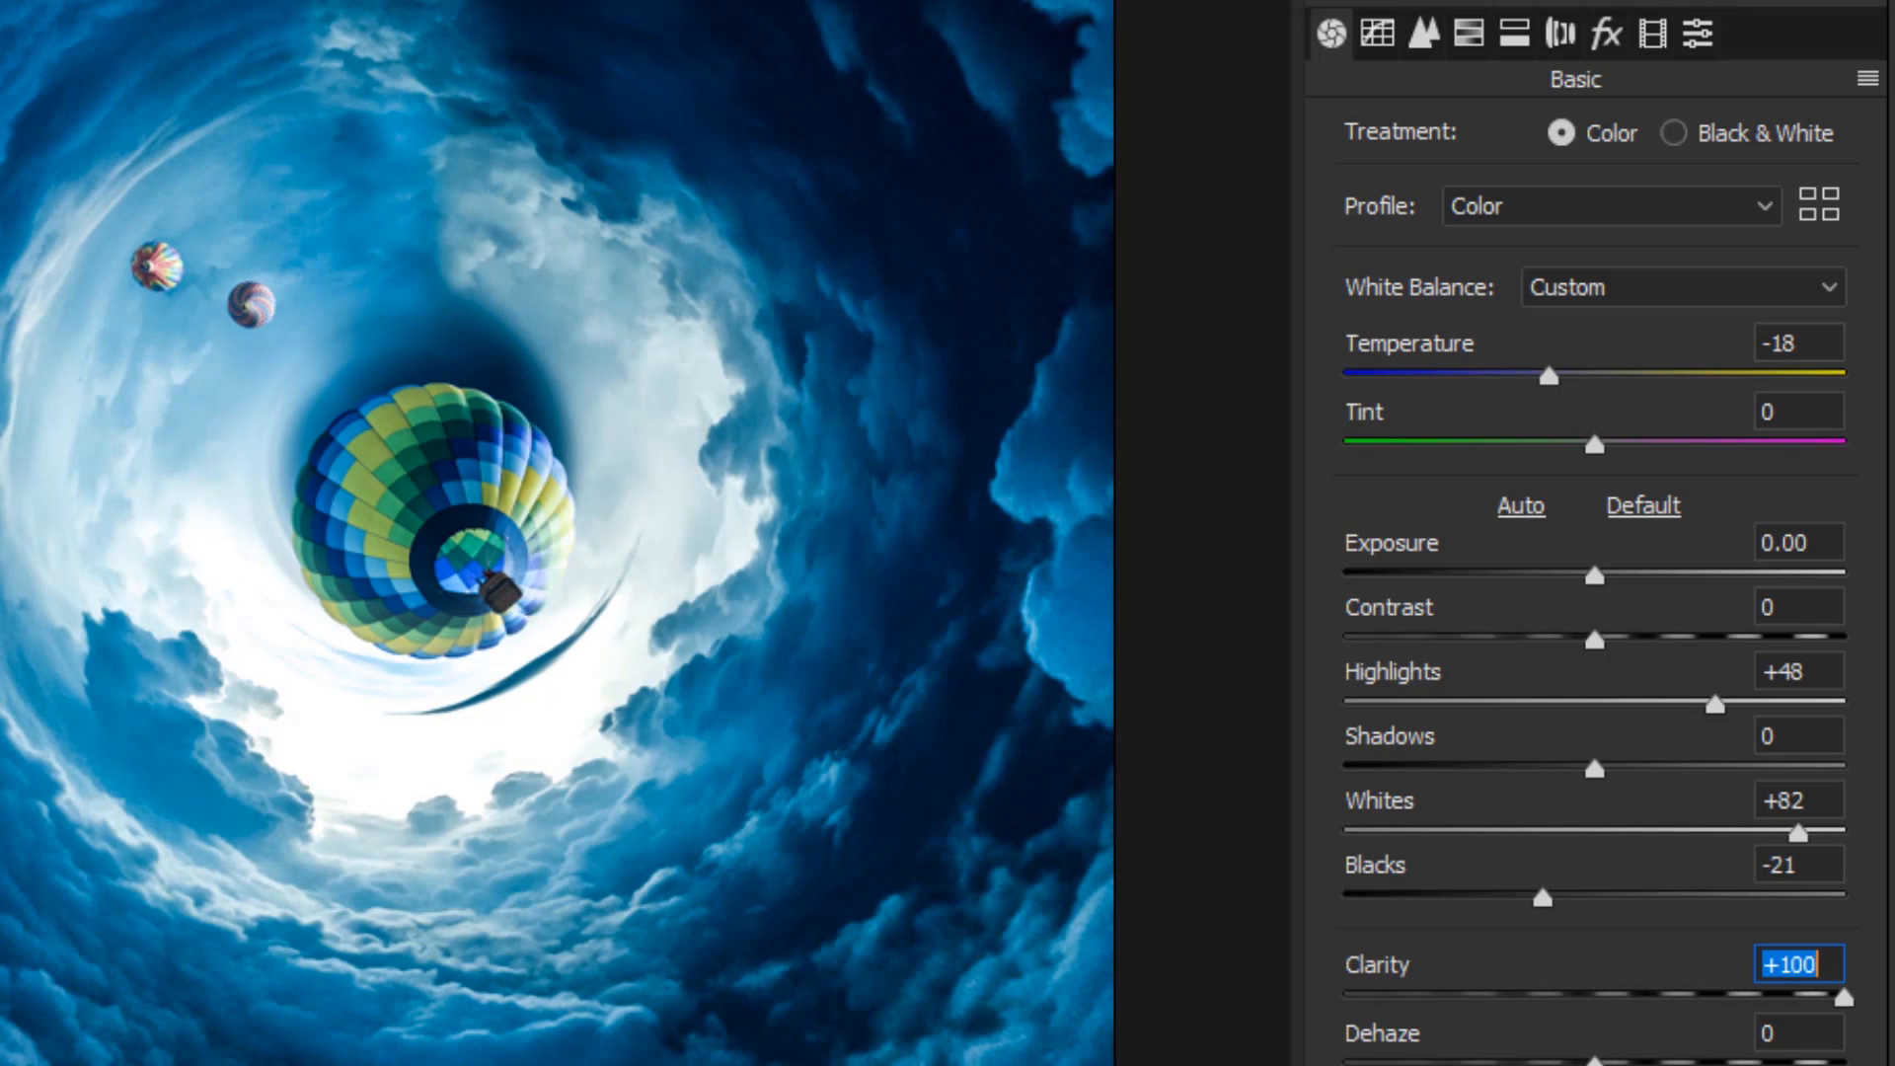
pyautogui.moveTo(1885, 1016); pyautogui.dragTo(1596, 1052)
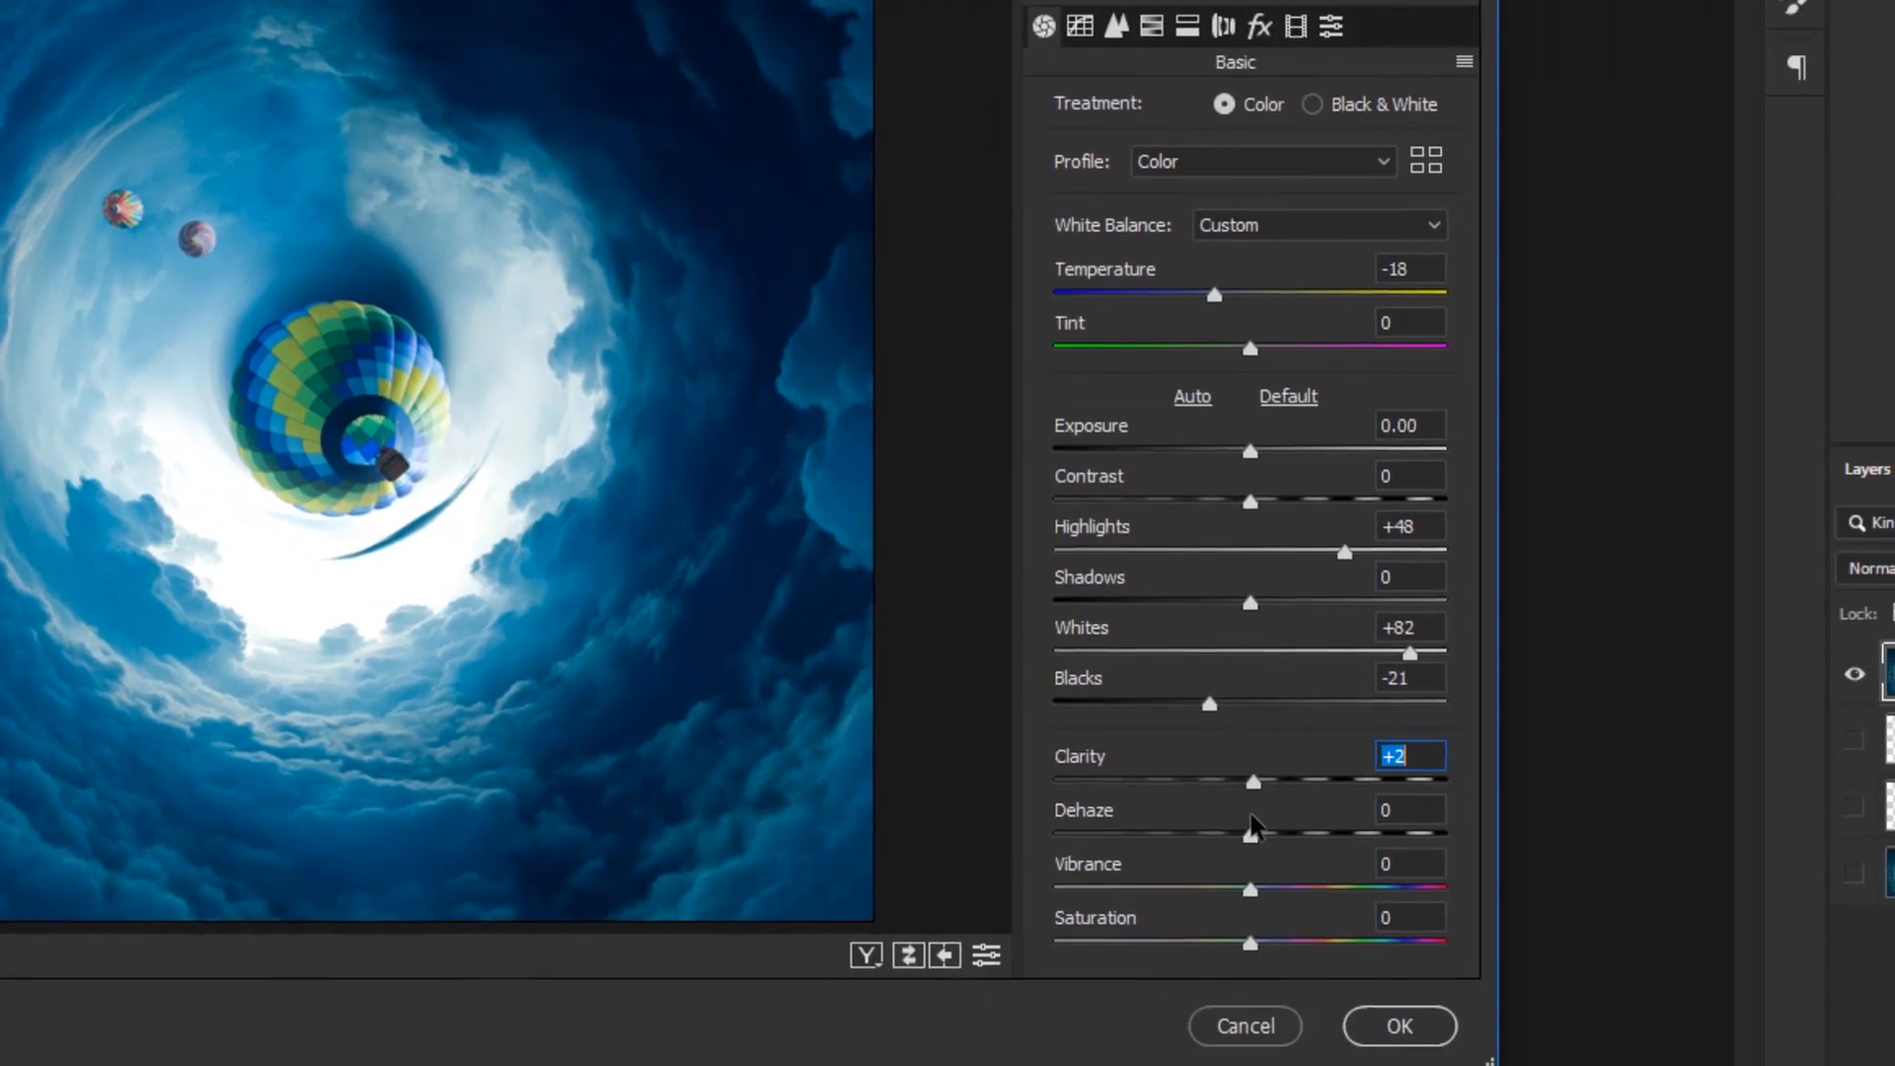
pyautogui.moveTo(1250, 816); pyautogui.dragTo(1258, 816)
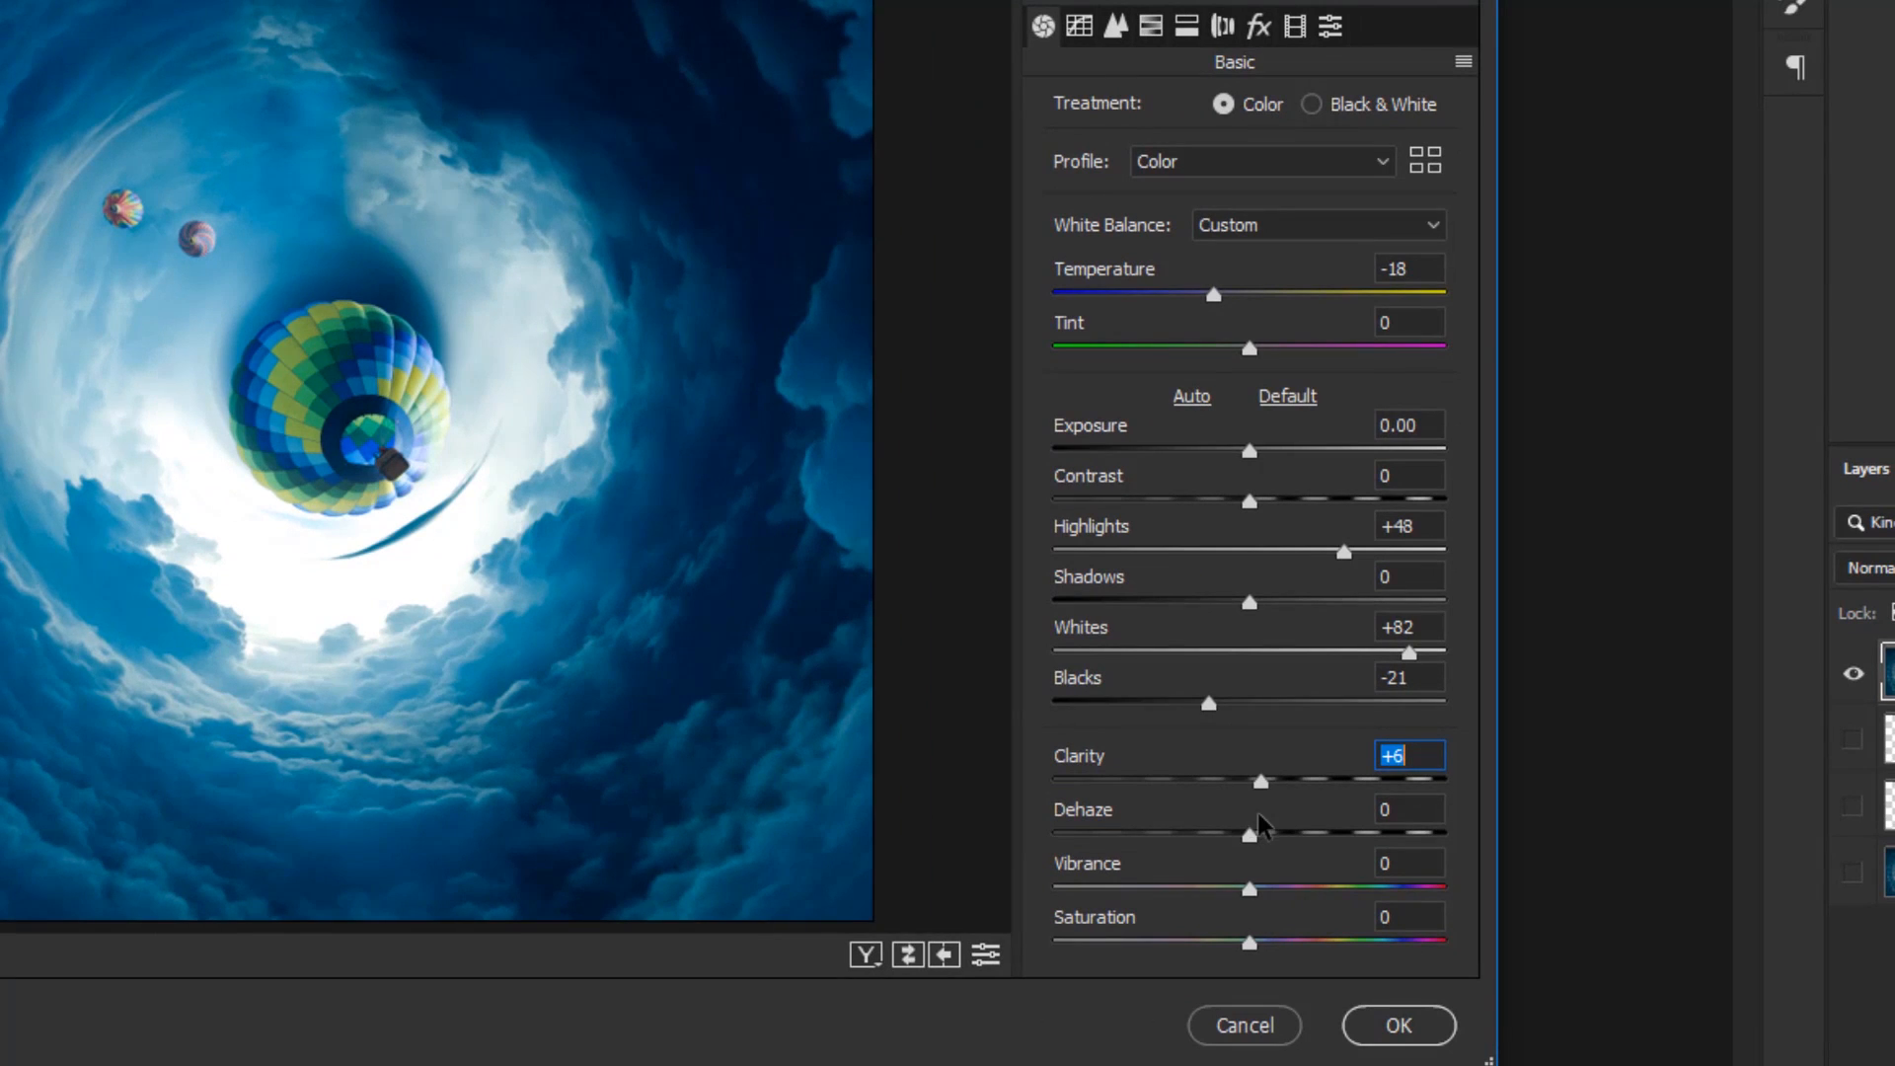
# Step: Add the Light grain preset and apply the Camera Raw adjustments to the merged layer
pyautogui.click(1329, 26)
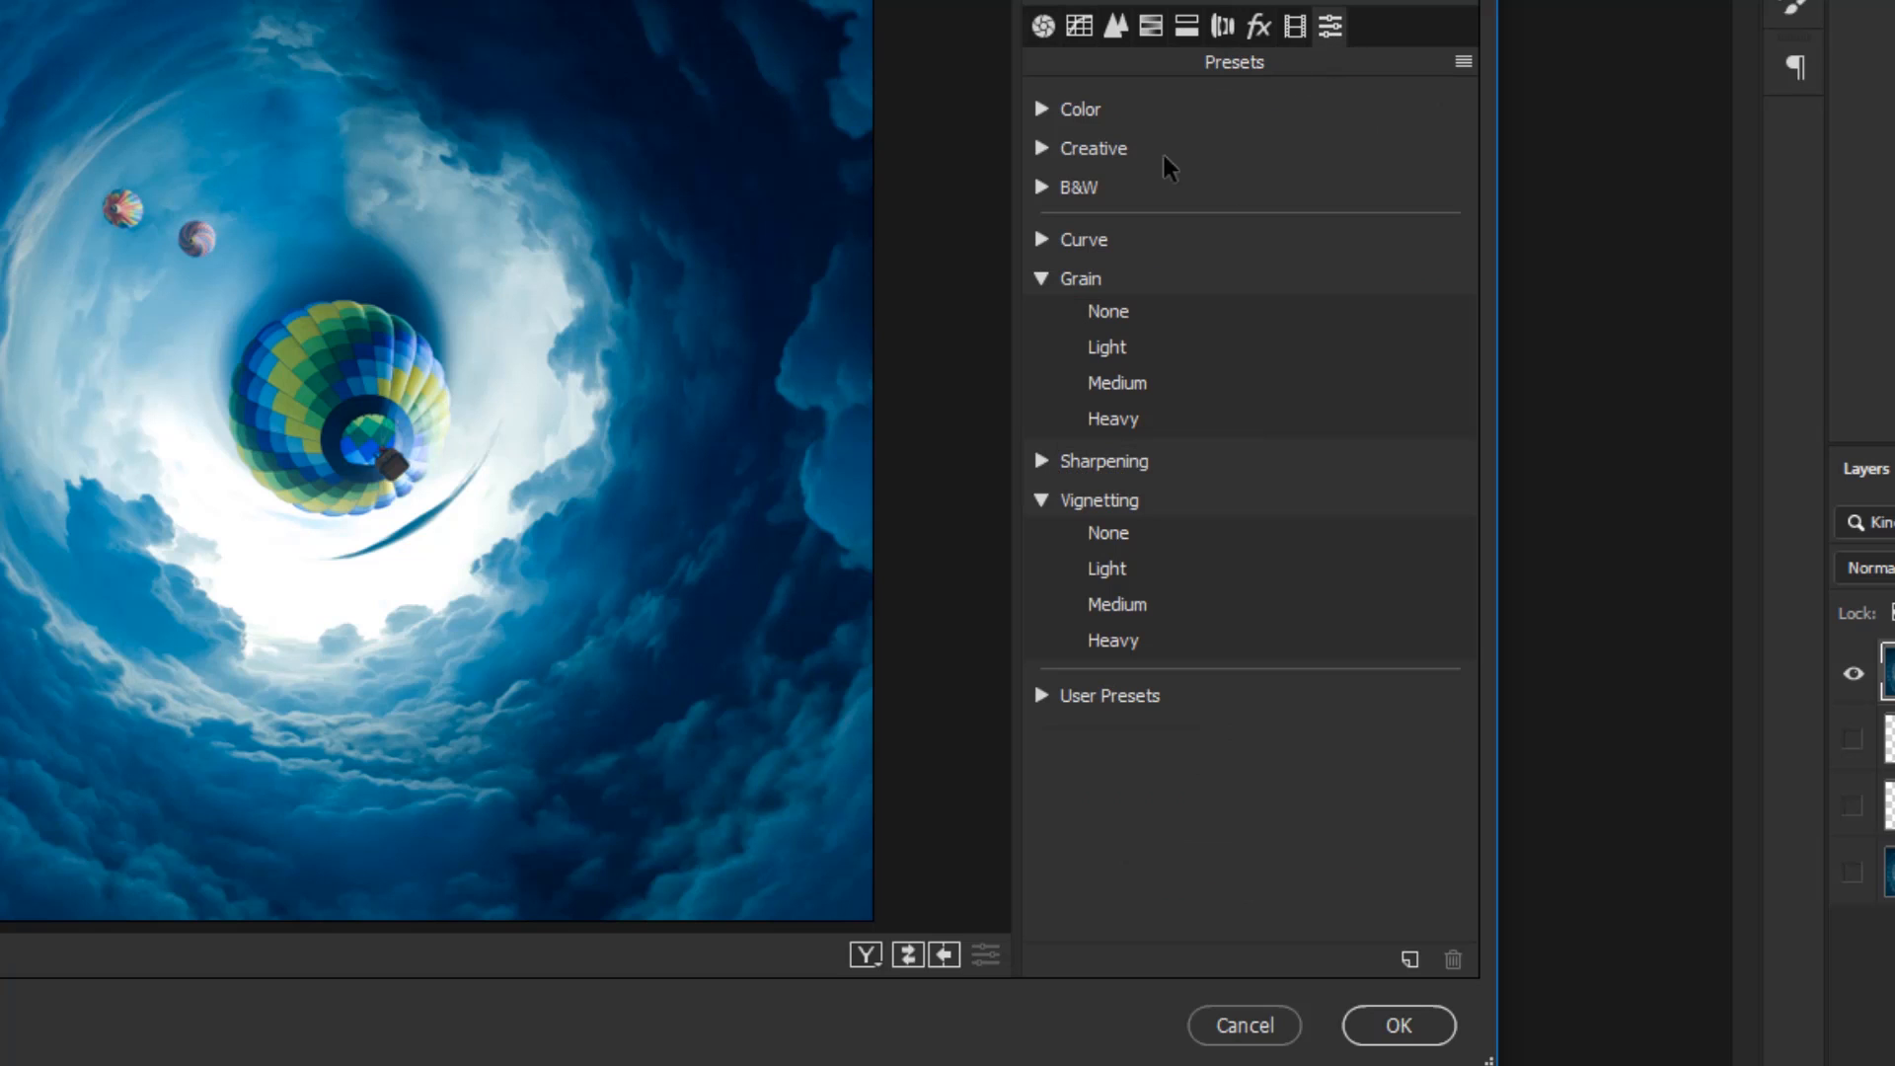
pyautogui.click(1109, 352)
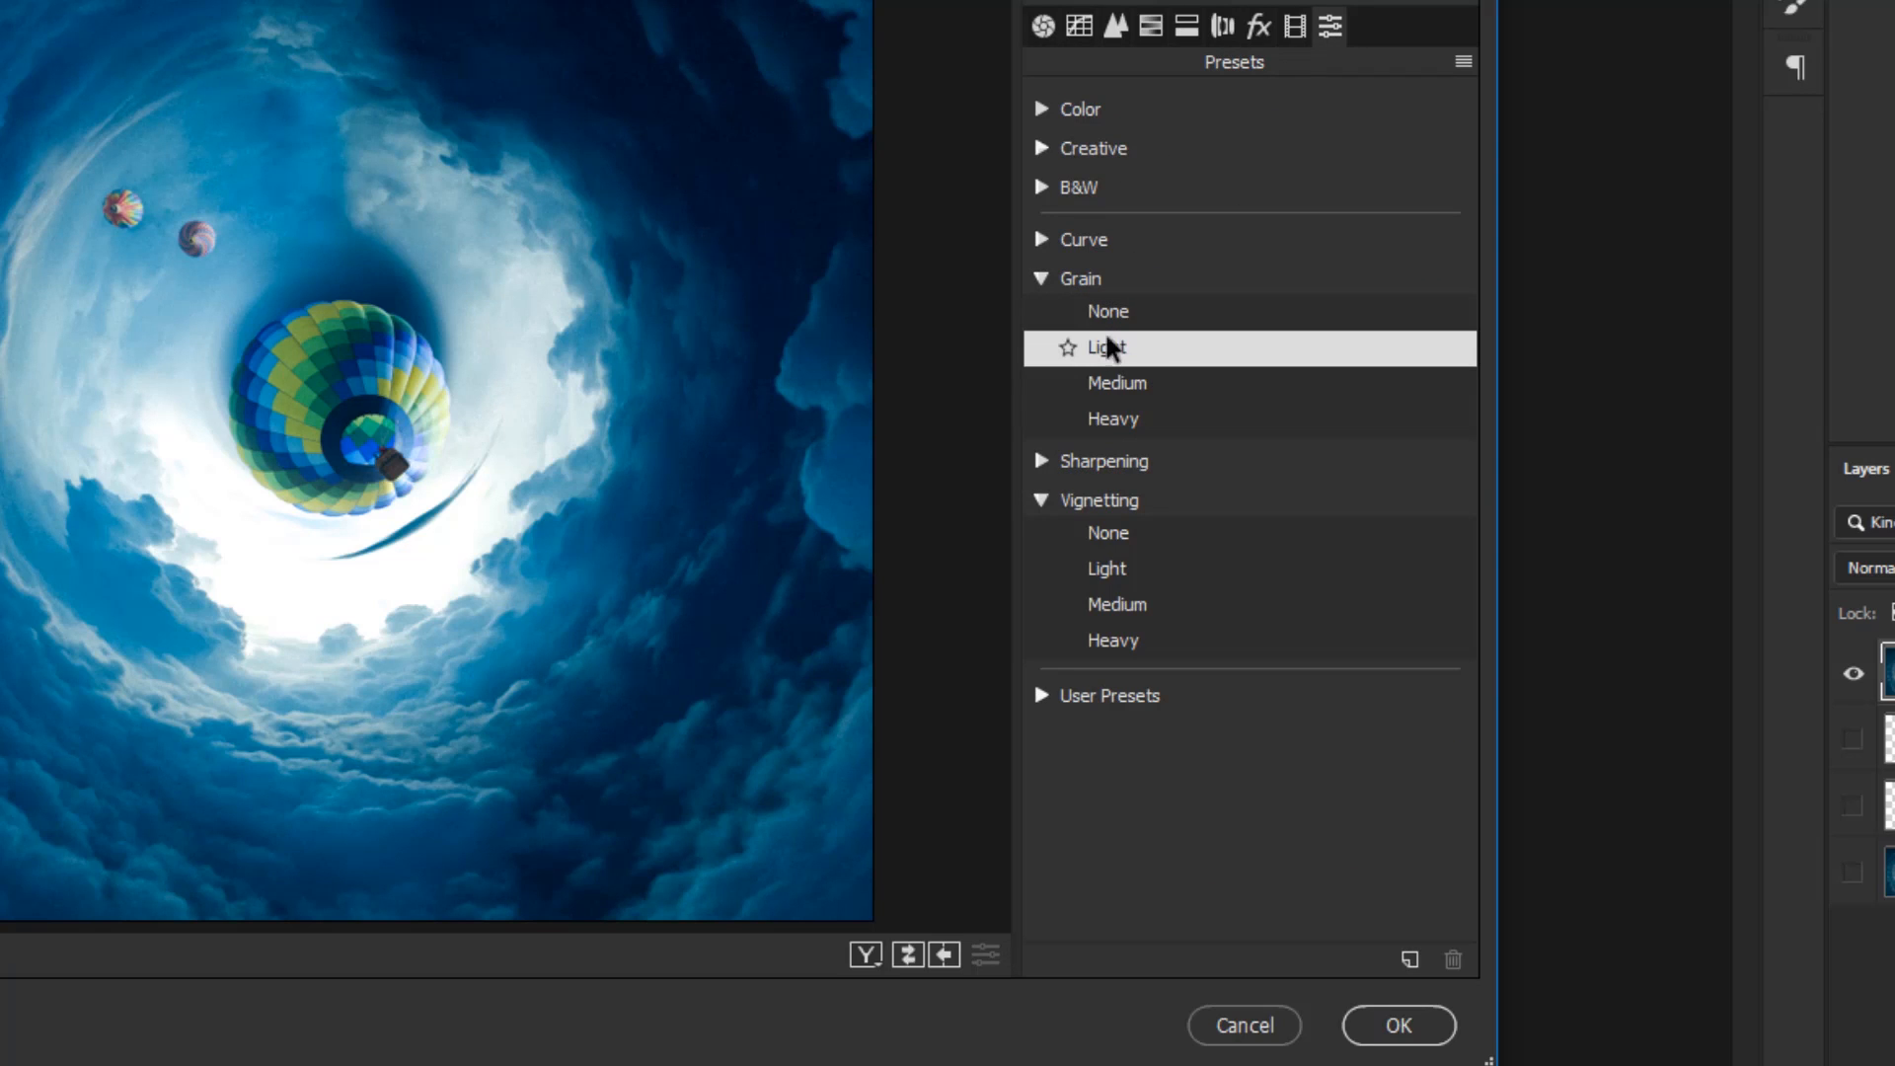
pyautogui.click(1042, 280)
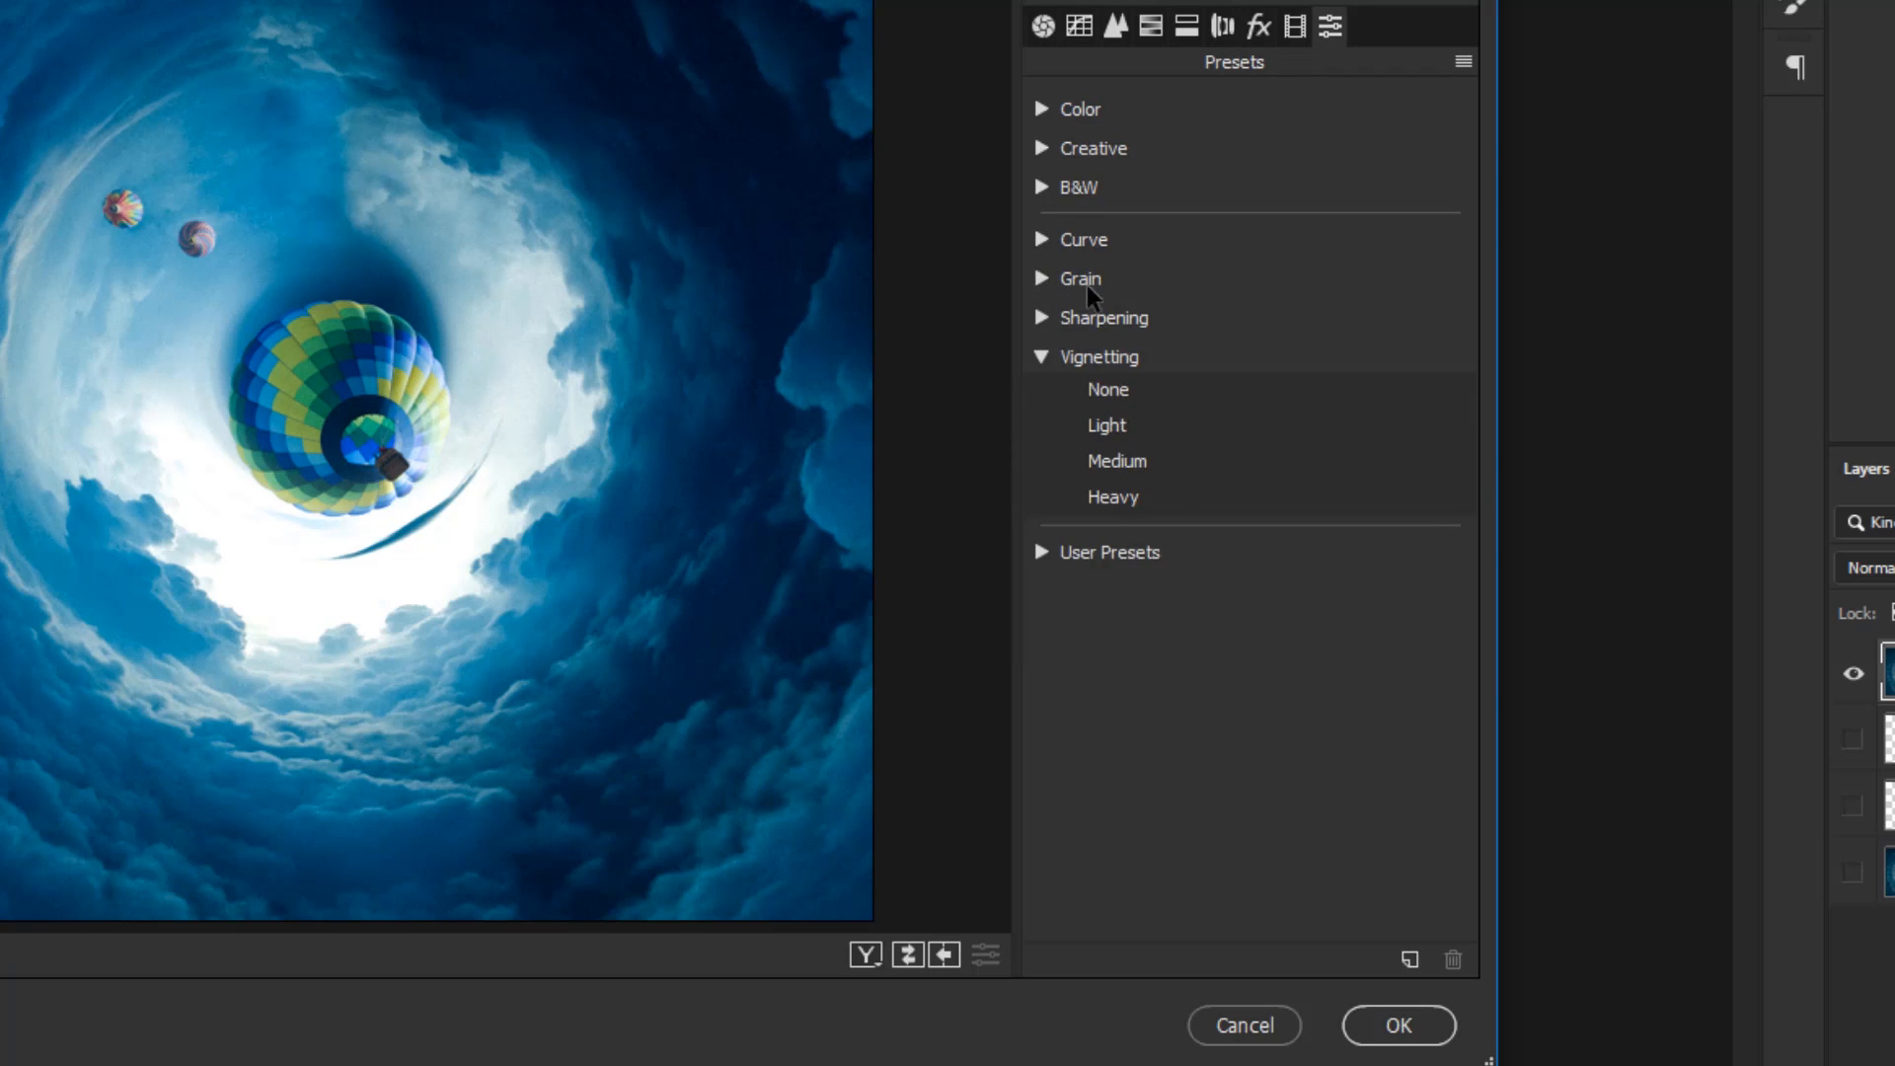
pyautogui.click(1041, 279)
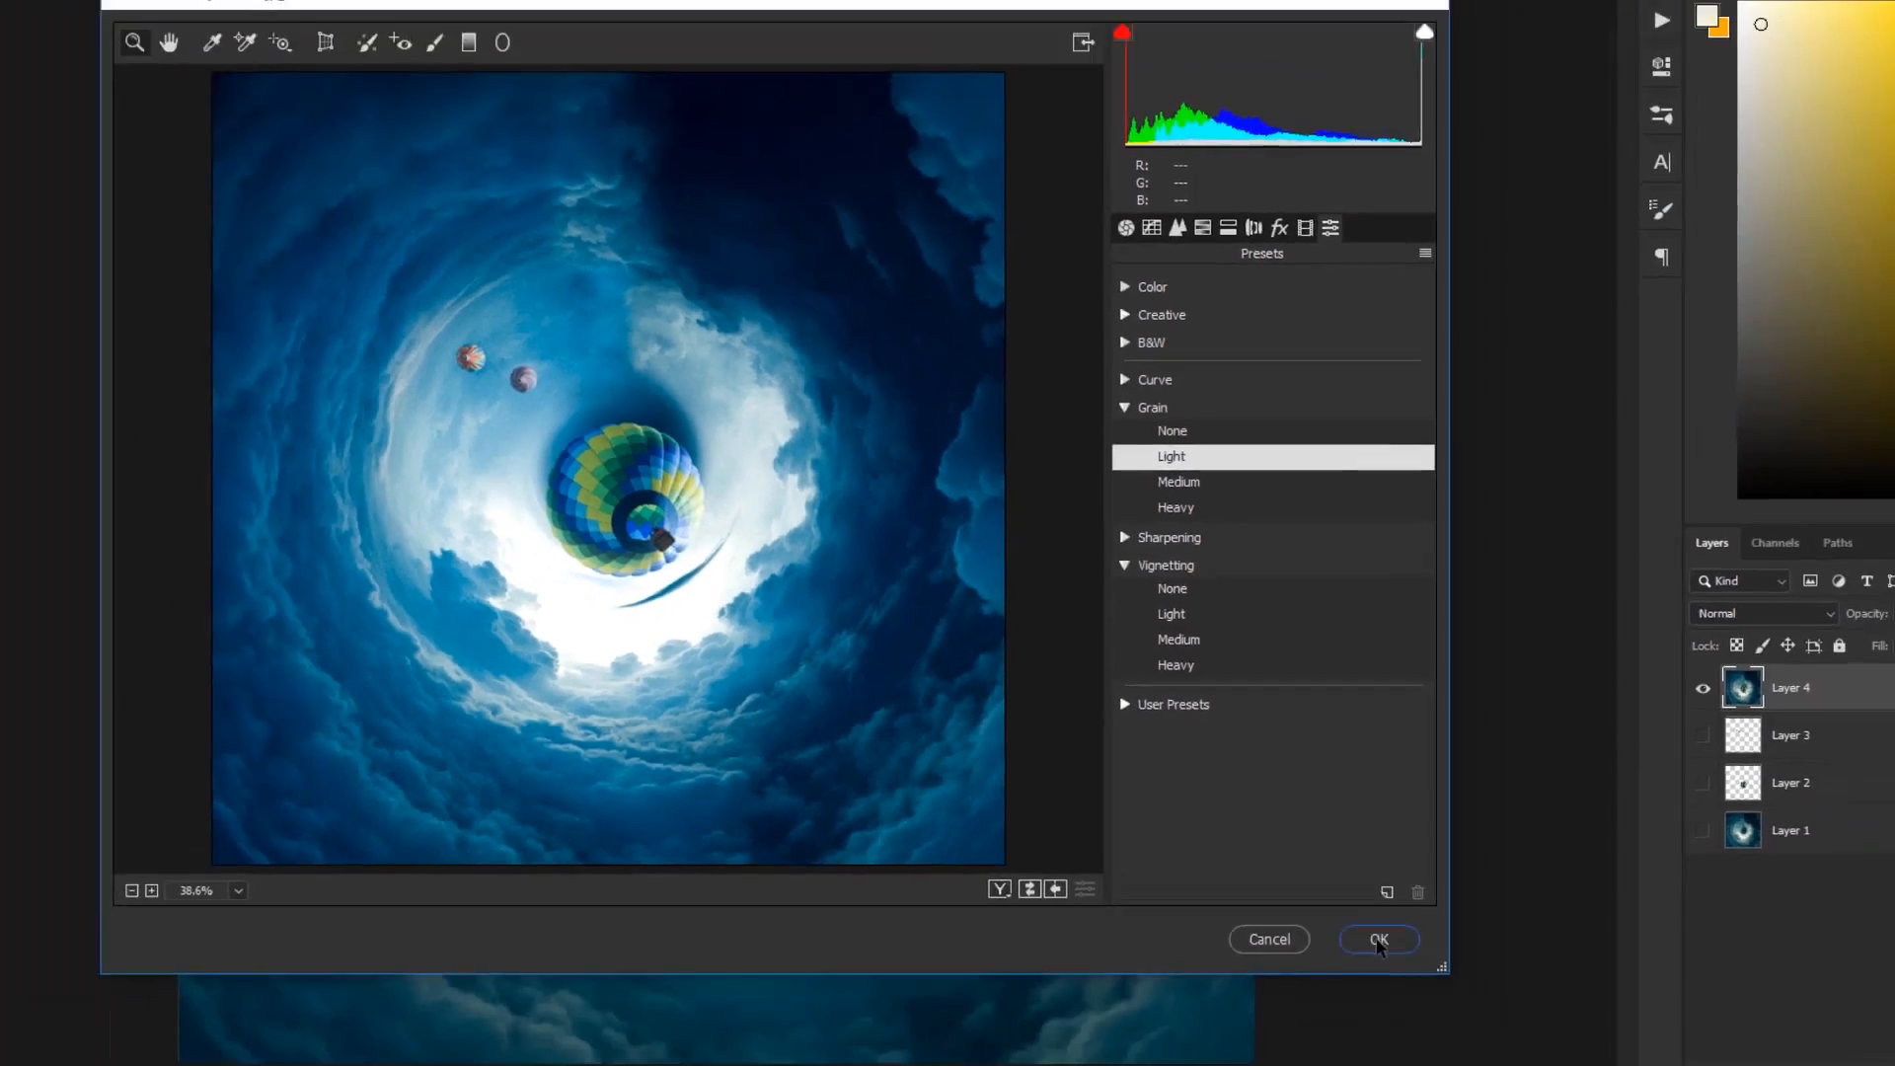
pyautogui.click(1398, 1025)
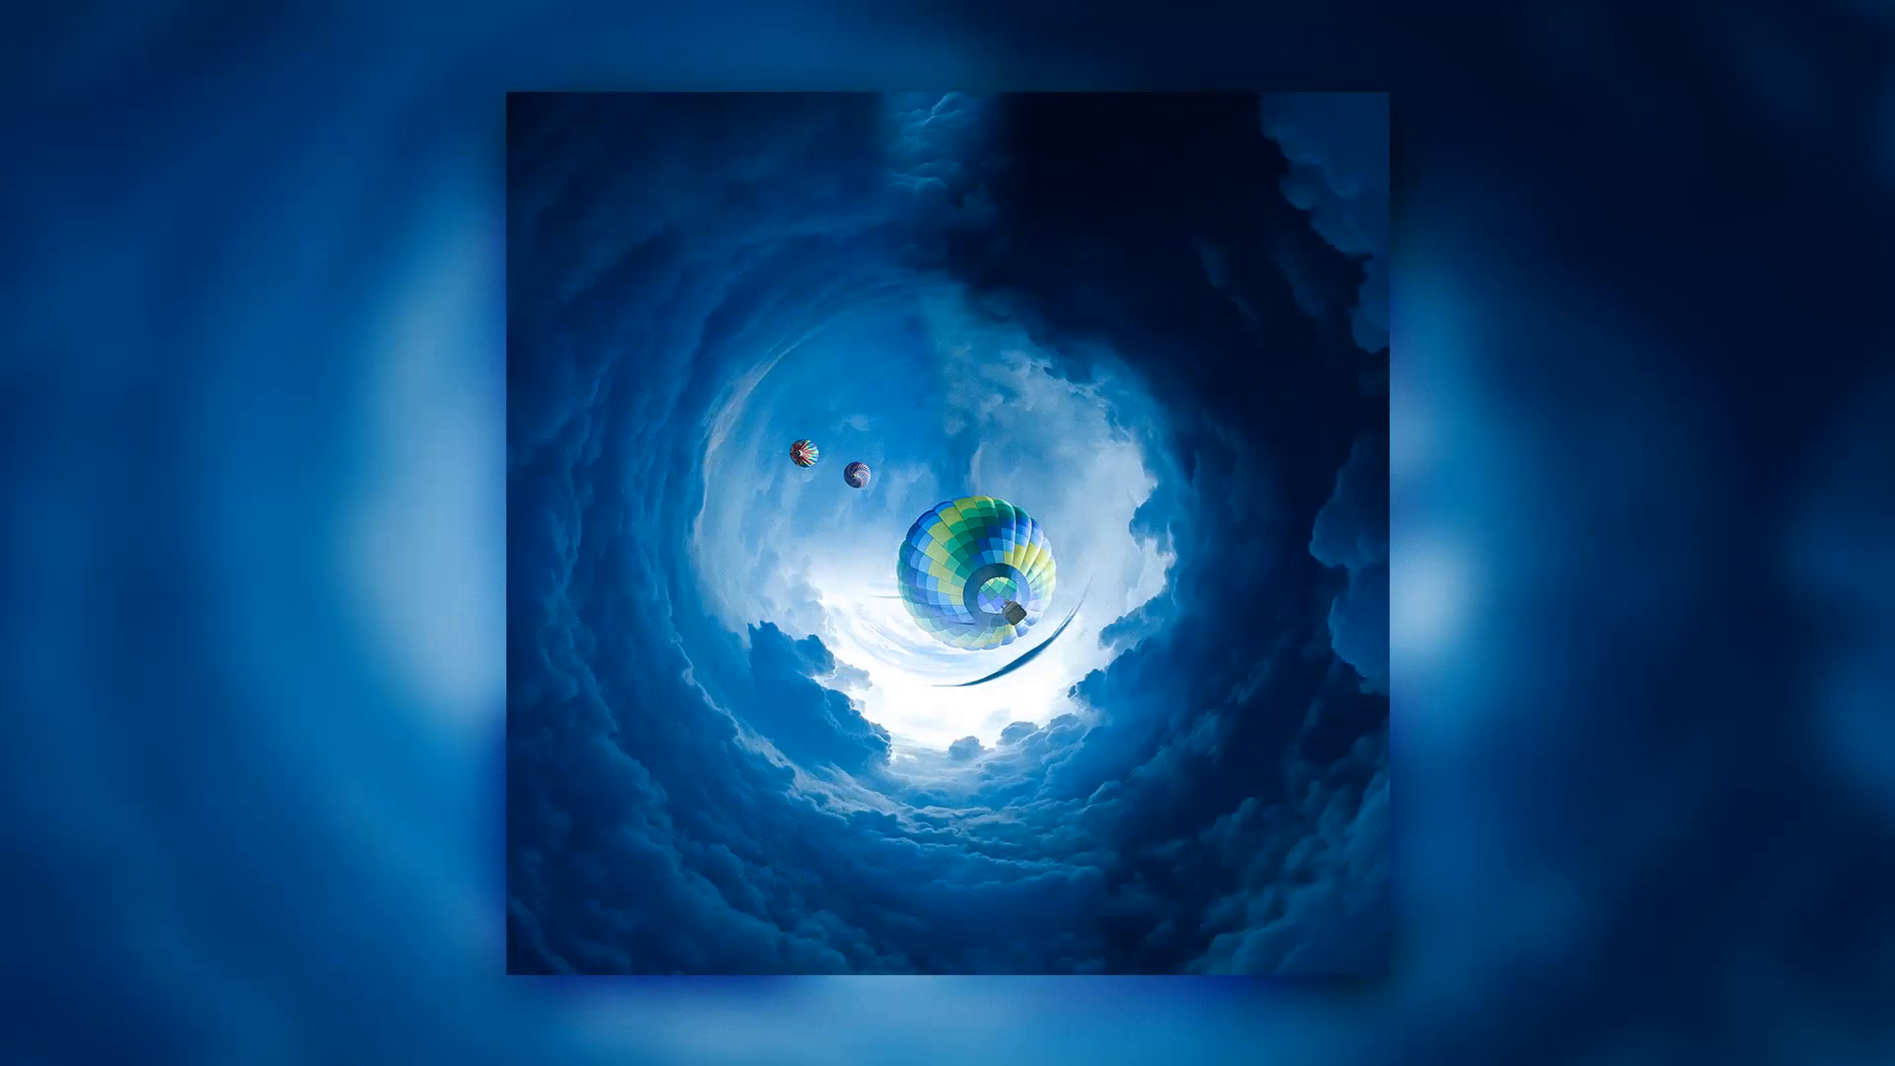